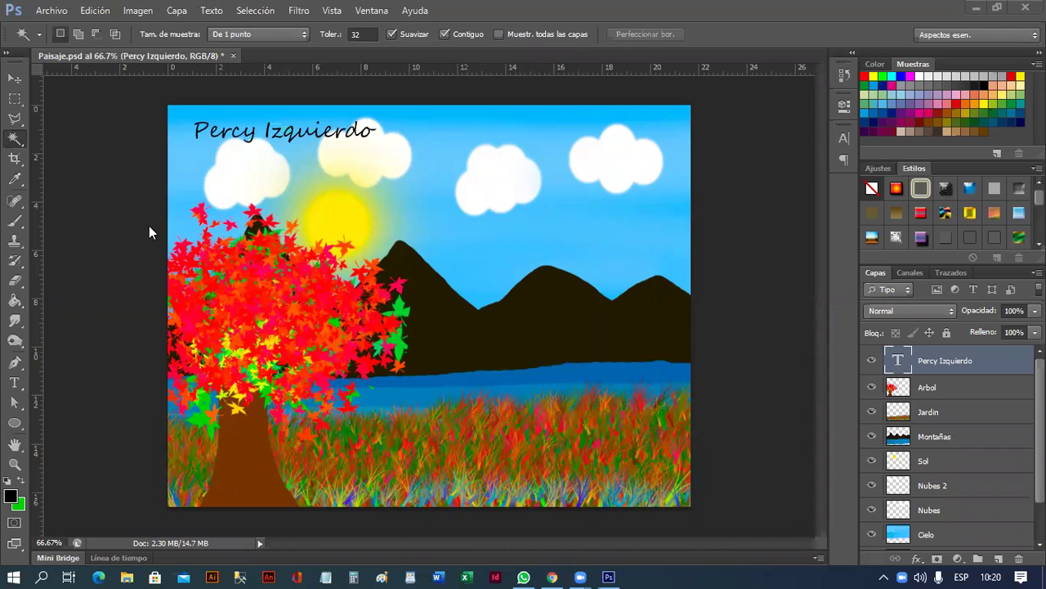
- Draw a Rectangular Marquee selection spanning the landscape canvas from top-left to bottom-right
click(23, 105)
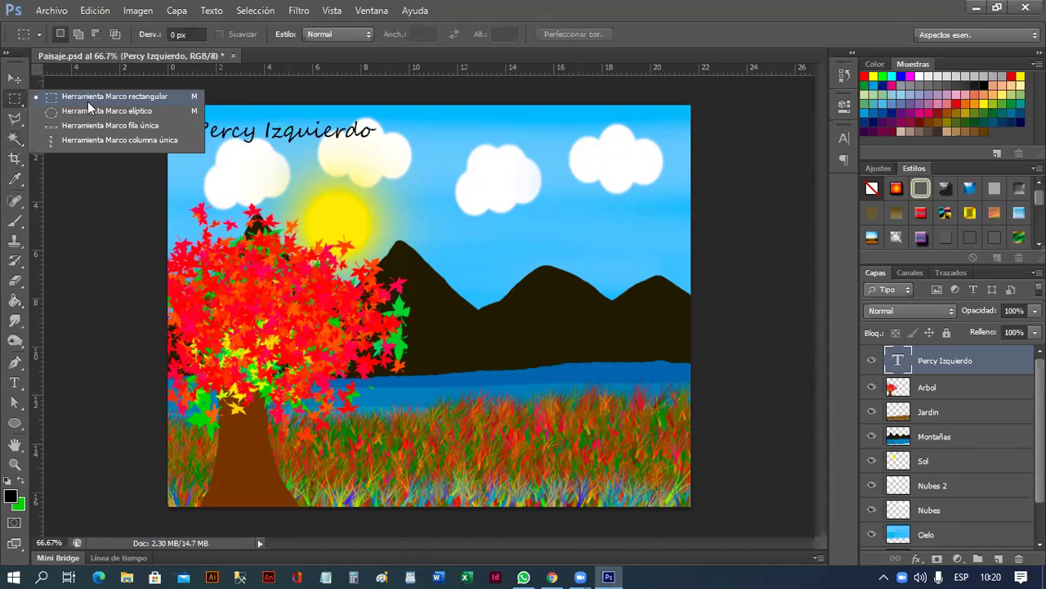
click(92, 99)
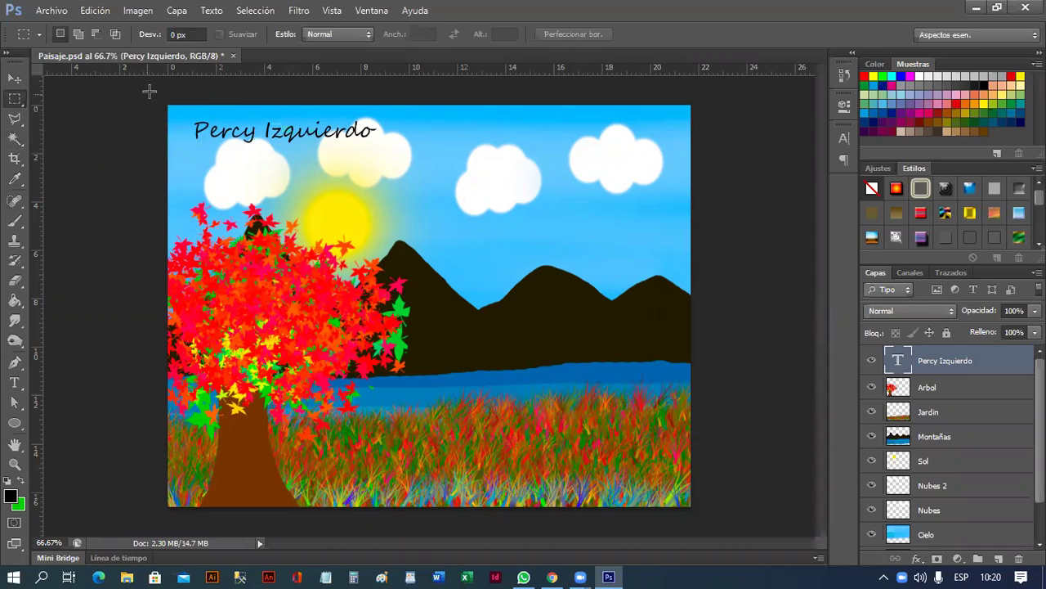
drag(168, 105, 633, 468)
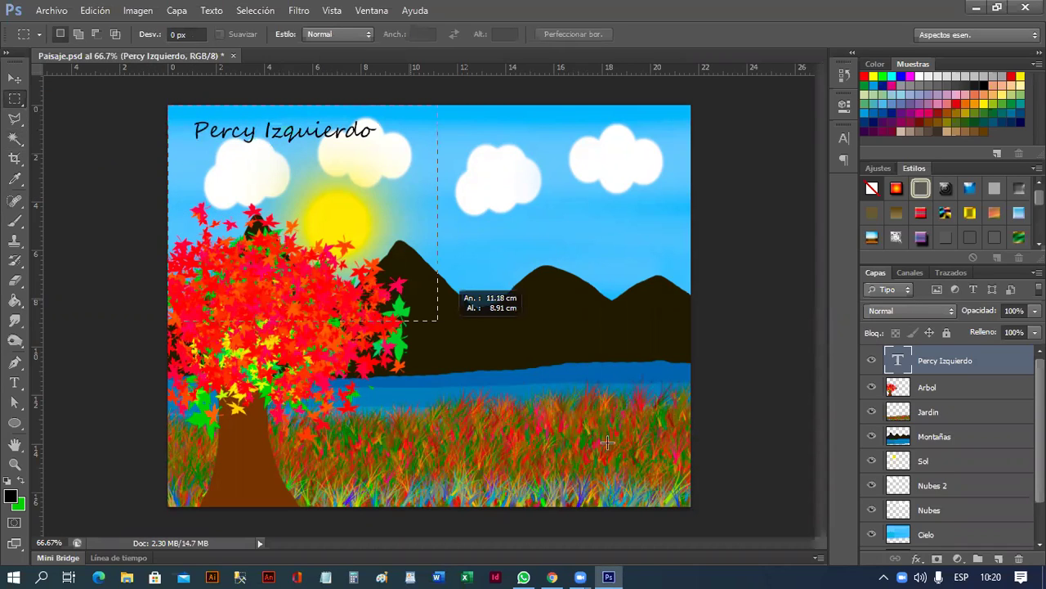
drag(633, 468, 736, 494)
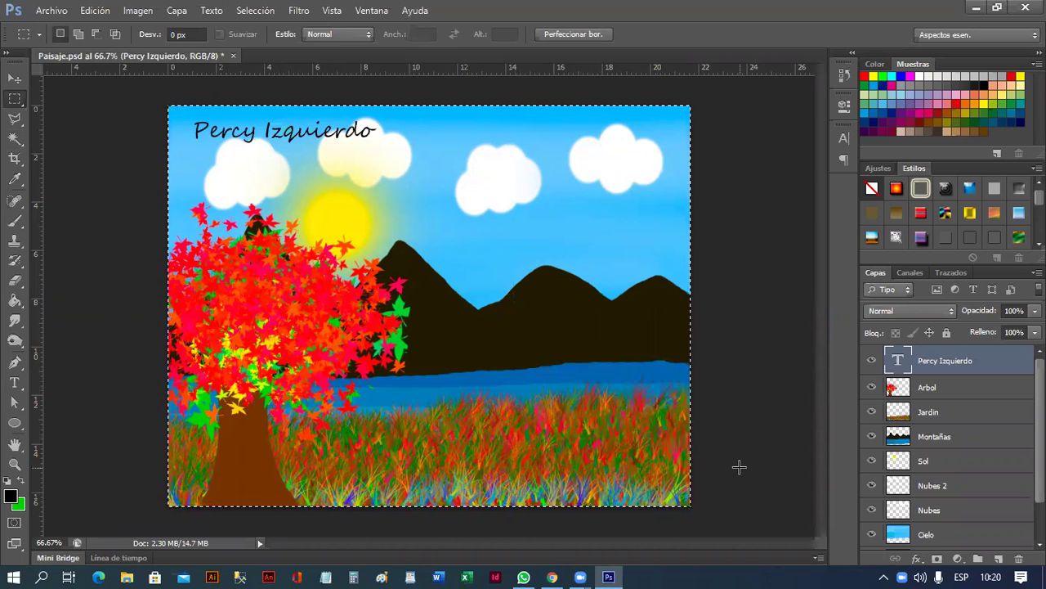
click(255, 10)
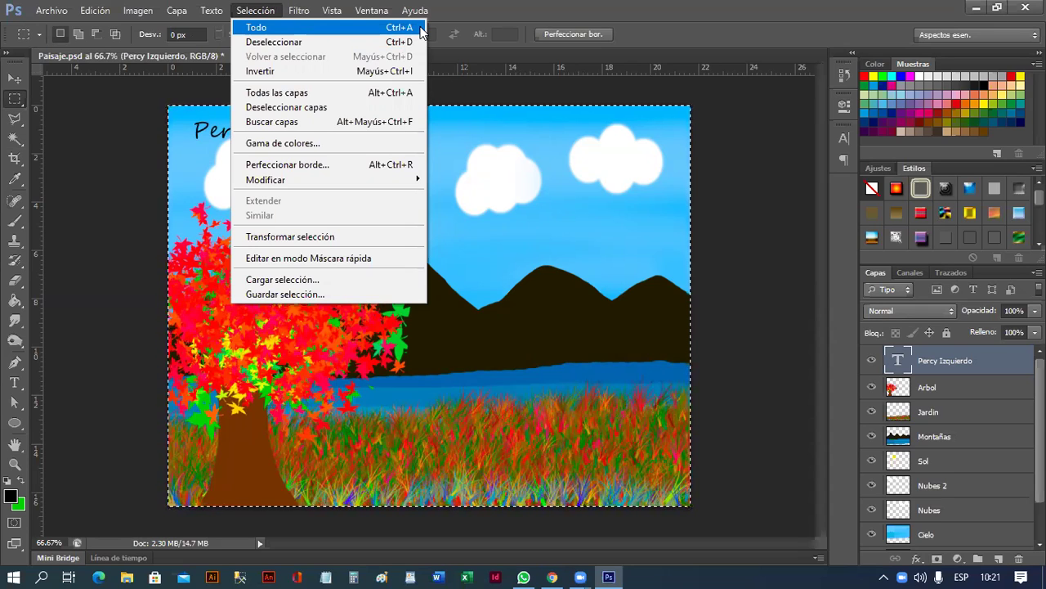
click(270, 10)
click(258, 10)
click(262, 28)
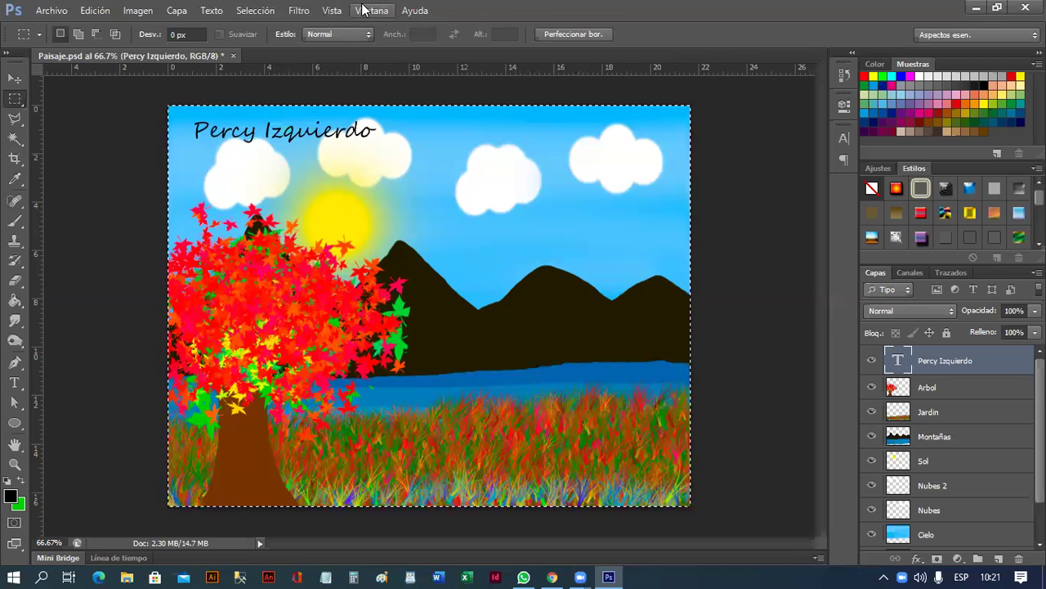
- Remove the landscape canvas selection with Selección > Deseleccionar
click(255, 10)
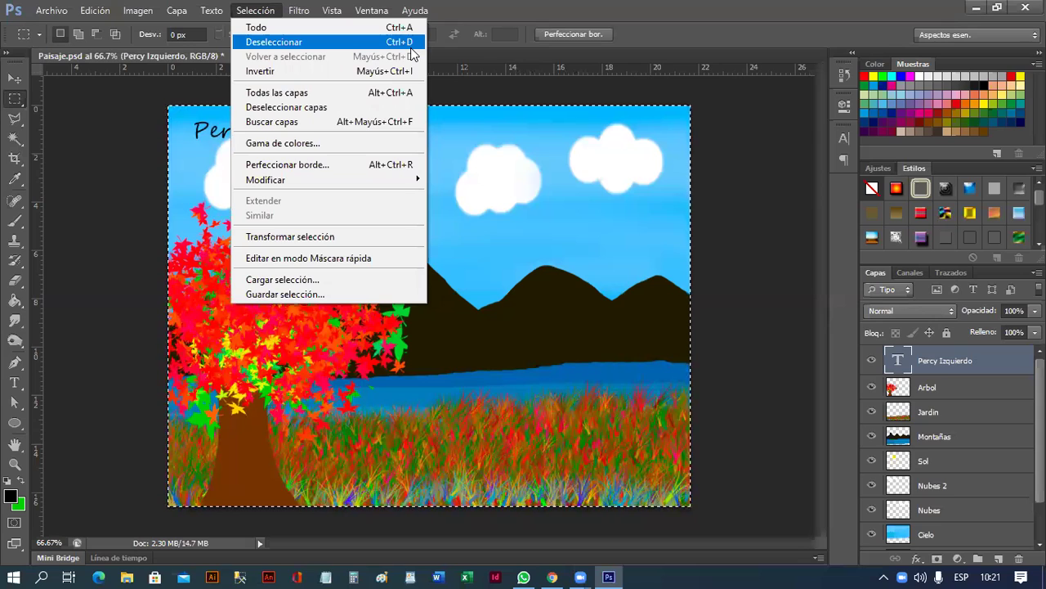
click(412, 49)
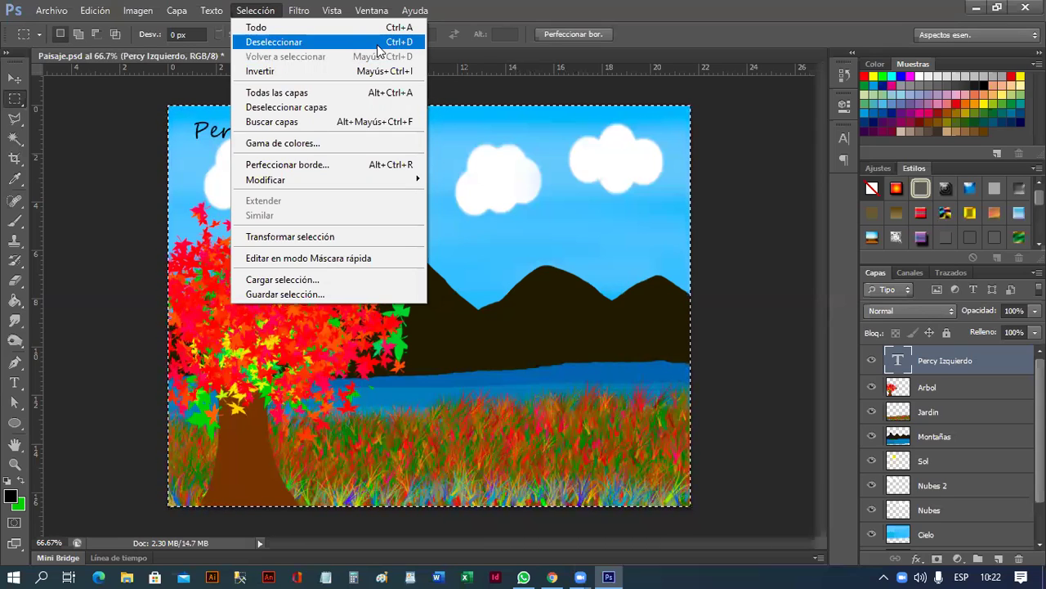
click(378, 43)
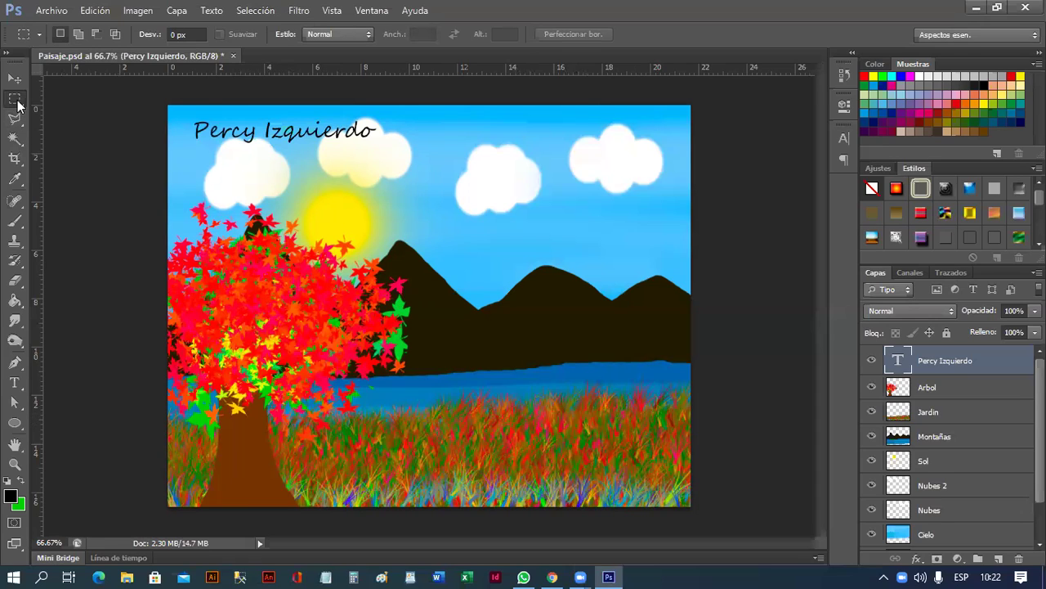
right_click(18, 101)
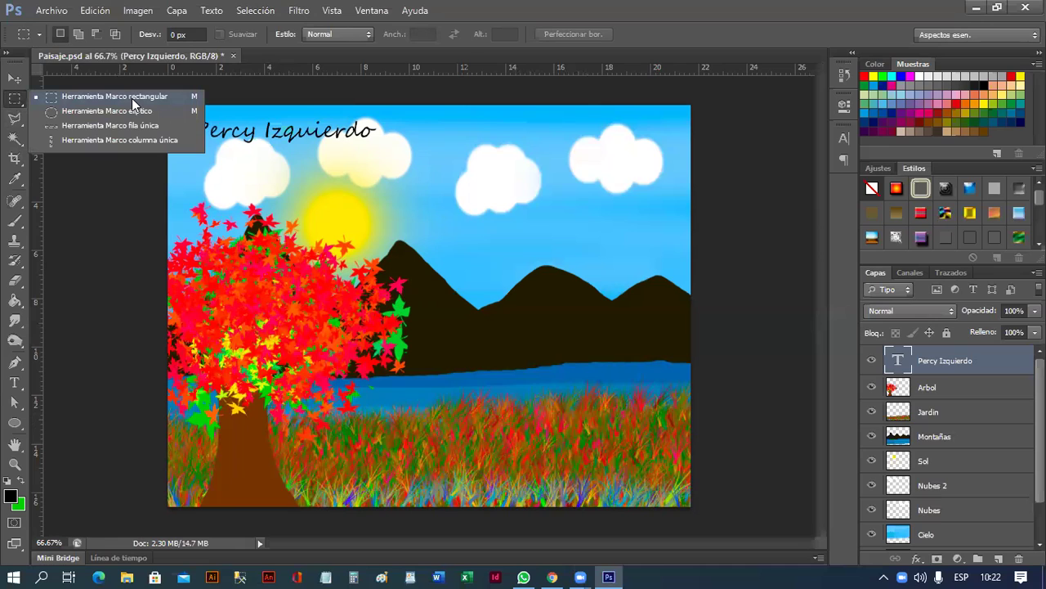
click(131, 98)
mouse_move(169, 105)
mouse_down()
mouse_move(702, 521)
mouse_move(735, 491)
mouse_up()
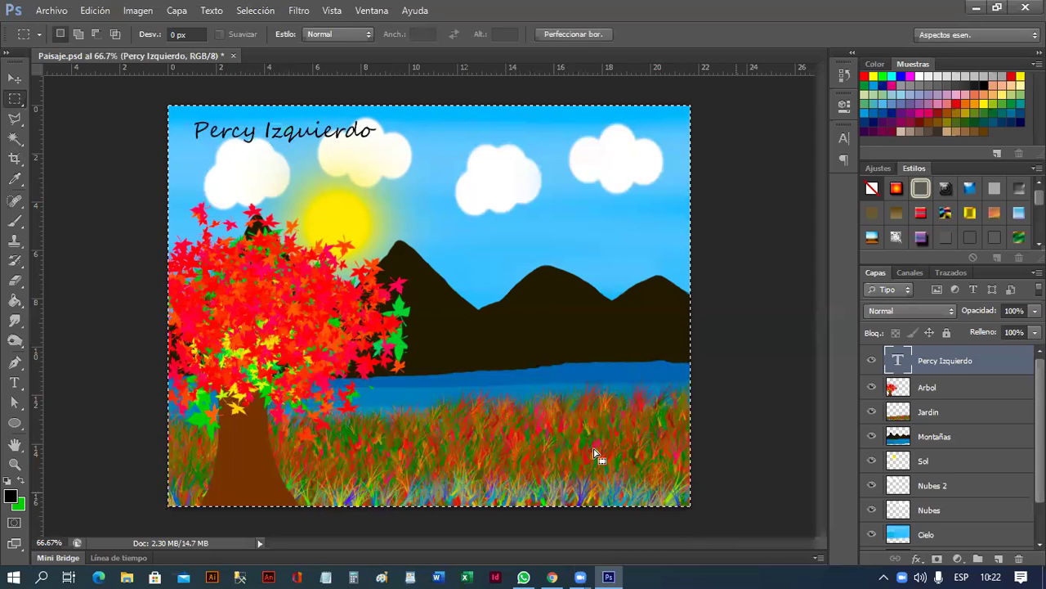
click(266, 17)
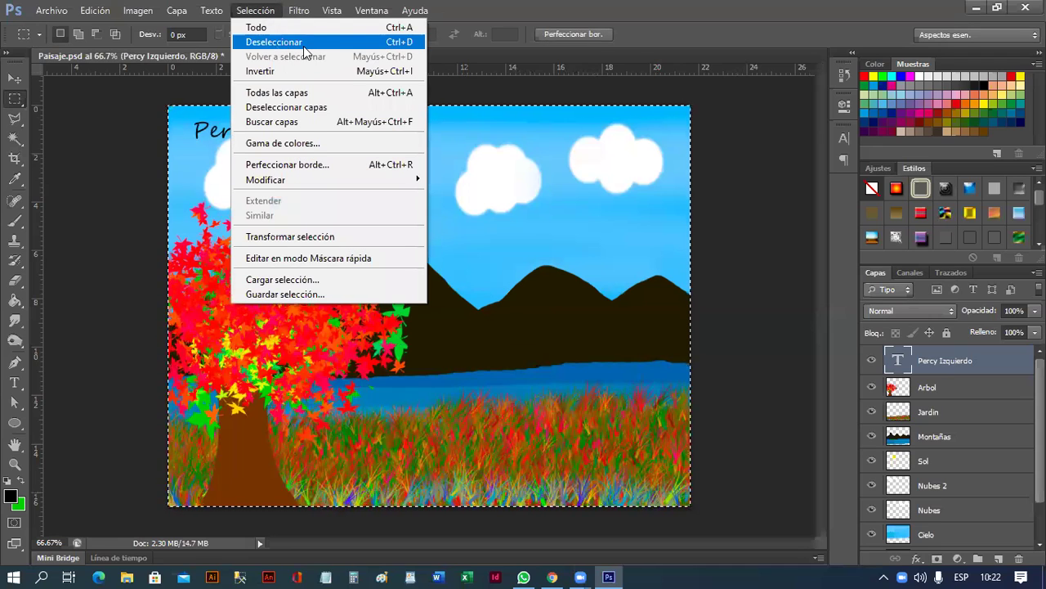
click(404, 45)
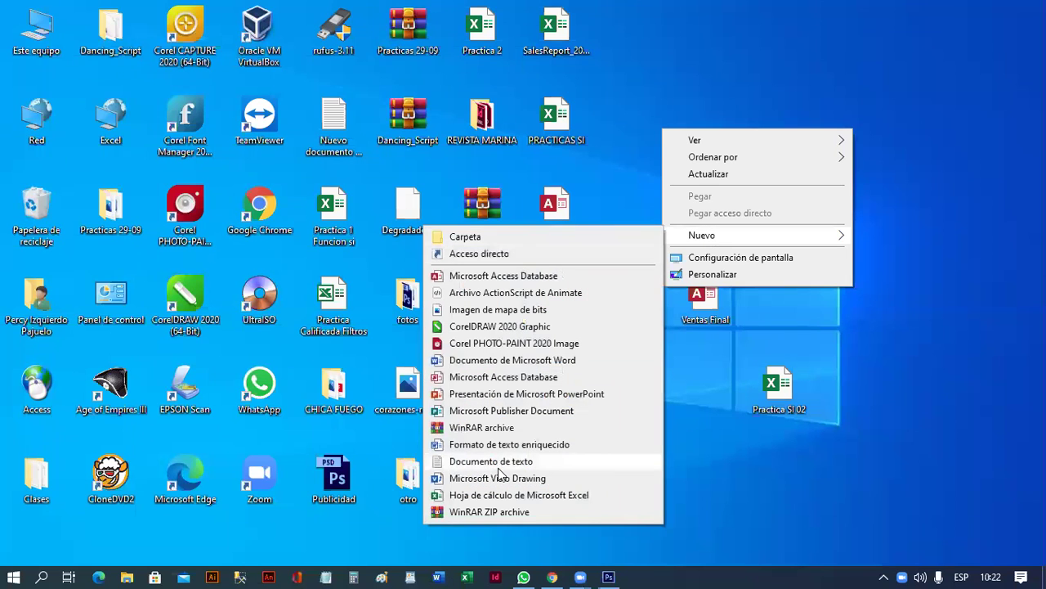
- Create a new desktop text document, keeping its default name
click(498, 461)
key(Return)
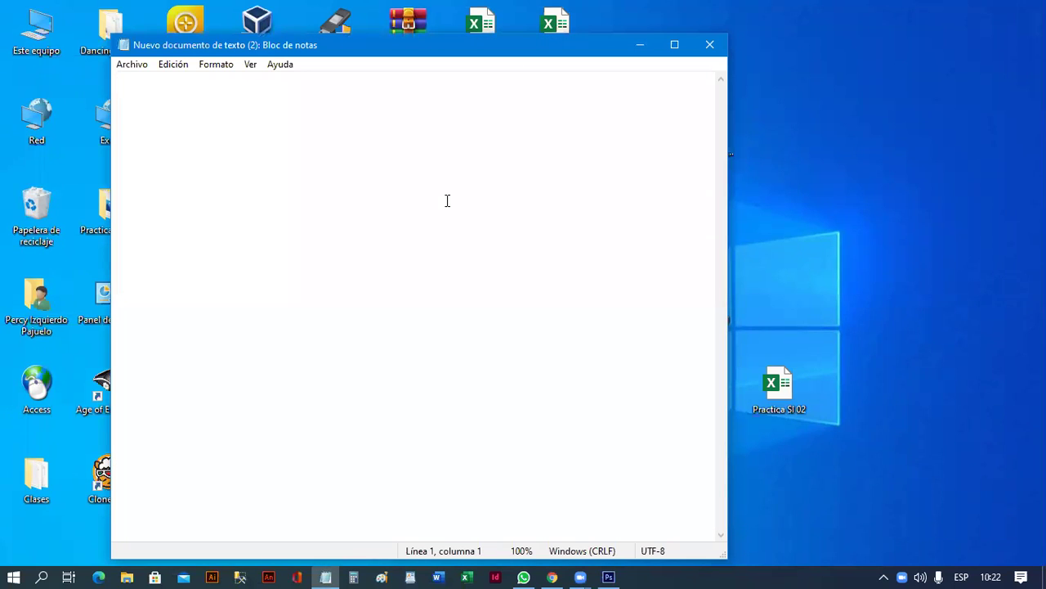
- Type the first line 'CTRL + J ----> Duplicar capa' and start a new line
text(CTRL )
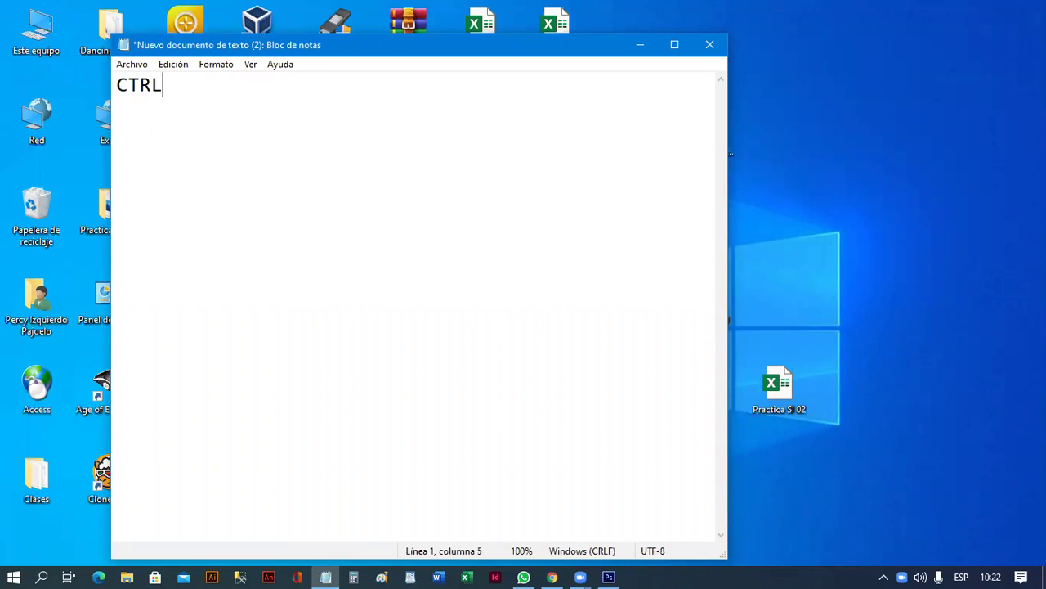
text(+ J ----<)
key(BackSpace)
key(BackSpace)
text(> D)
text(uplicar capa)
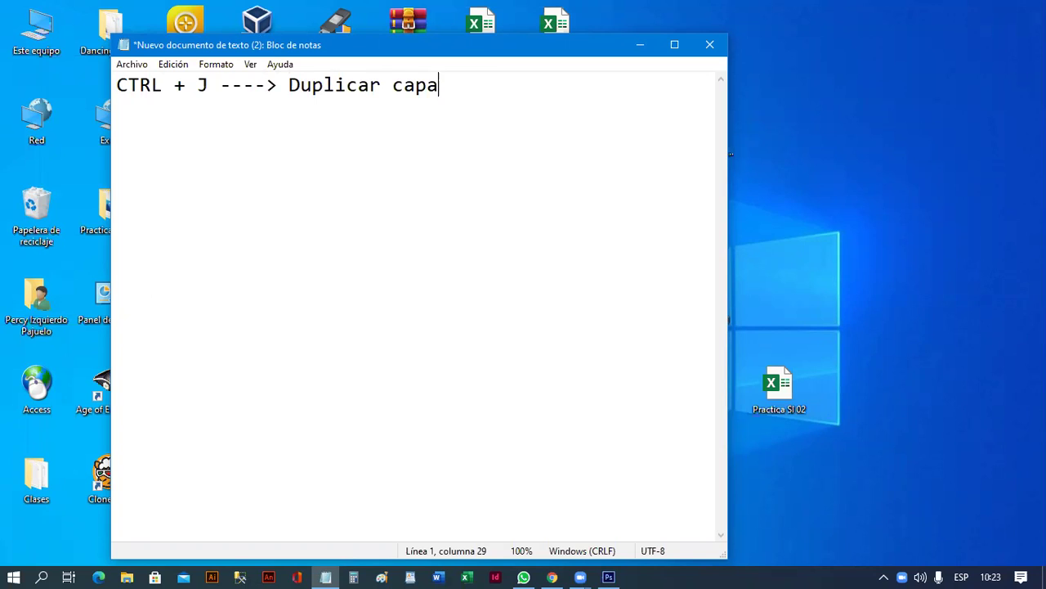
key(Return)
- Type the second line 'CTRL + ALT + Z ----> Reshacer'
text(ctr)
key(BackSpace)
key(BackSpace)
key(BackSpace)
text(CTRL )
text(+ ALT )
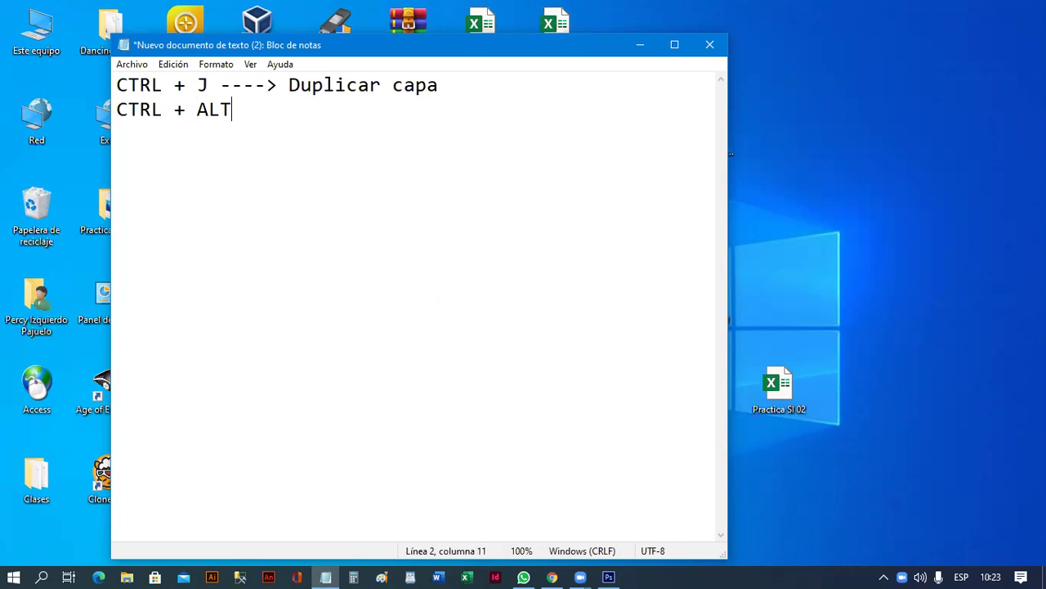
text(+ Z ---->)
text( Reshacer)
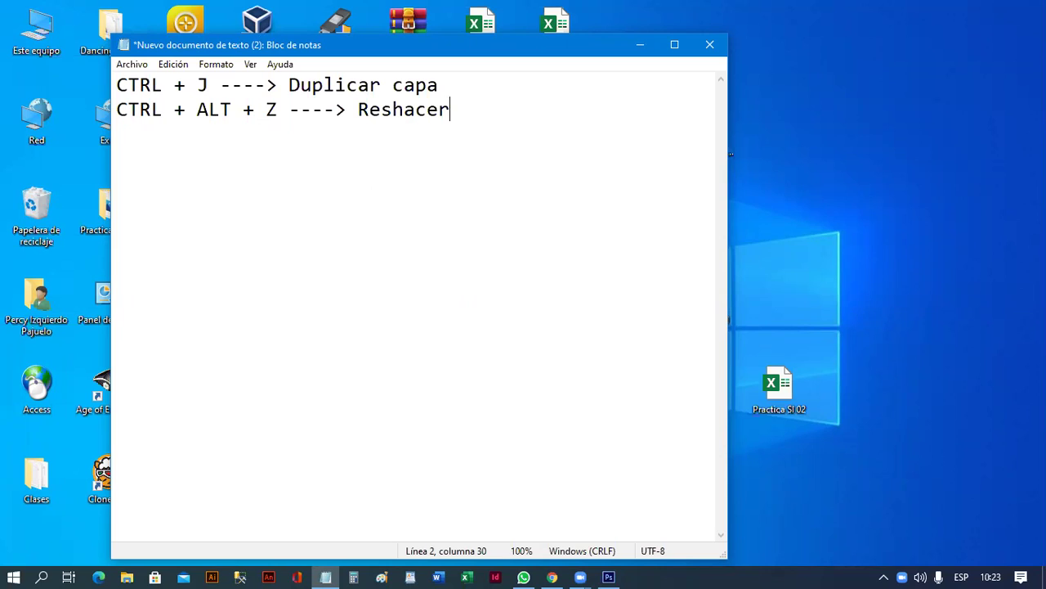
- Add the line 'CTRL + A -----> Selecciona todo', correcting typos
key(Return)
text(CTRL + A -----> Selec)
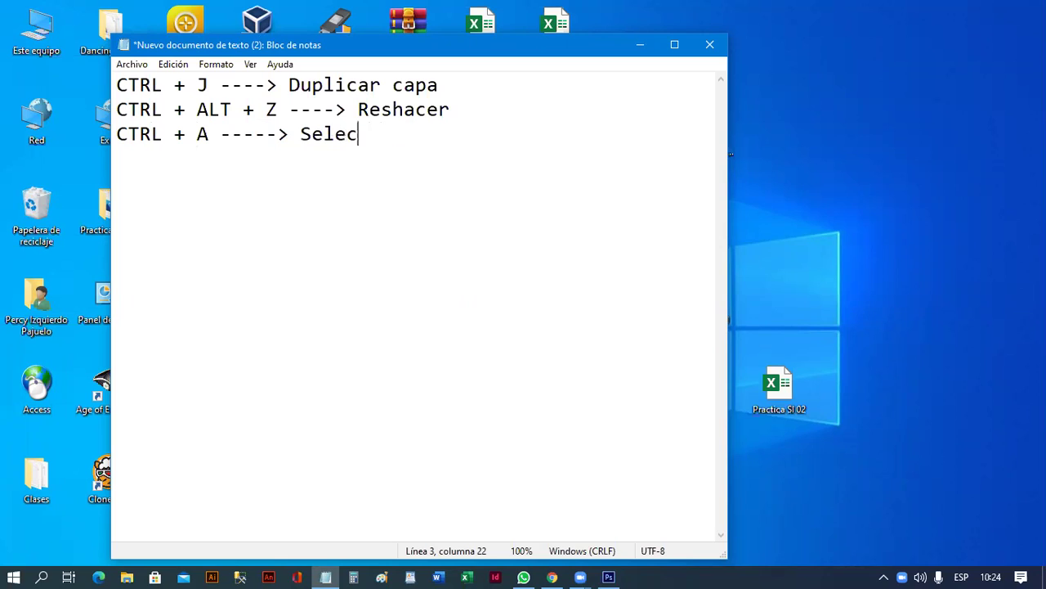
text(i)
key(BackSpace)
text(ciona todo)
- Add the line 'CTRL + D -----> Deseleccionar'
key(Return)
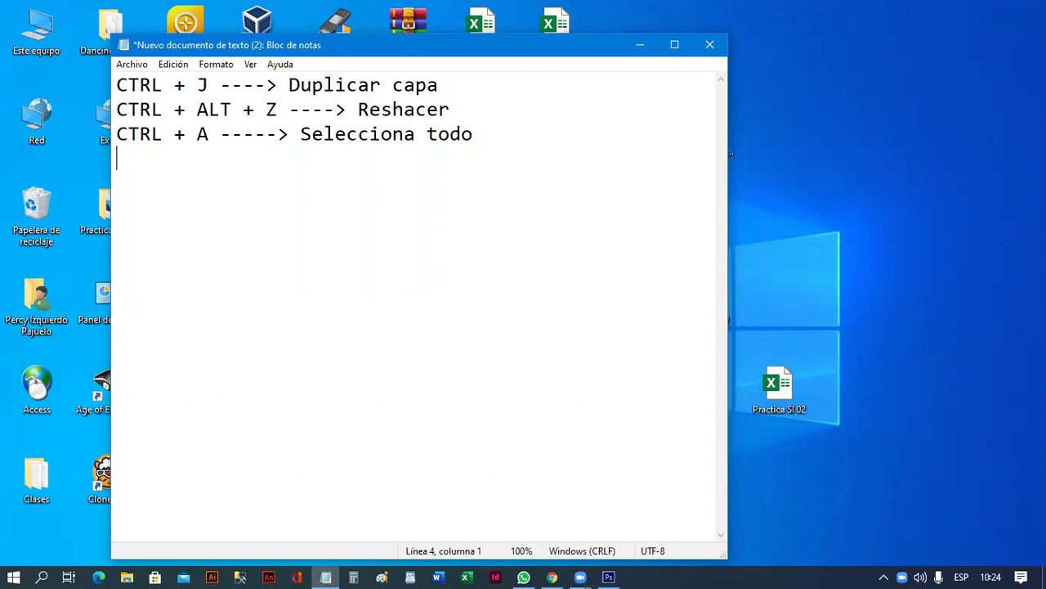
text(CTRL + D -----> Deseleccionar)
- Add the line 'CTRL + T -----> Transformacion Libre' and end with a new line
key(Return)
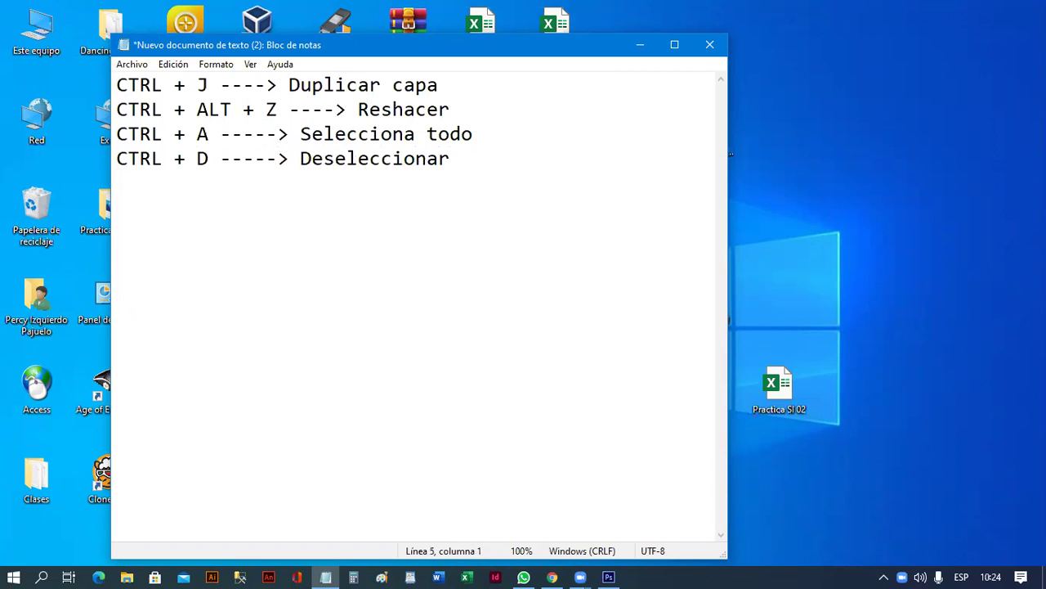
text(CTRL + T -----> )
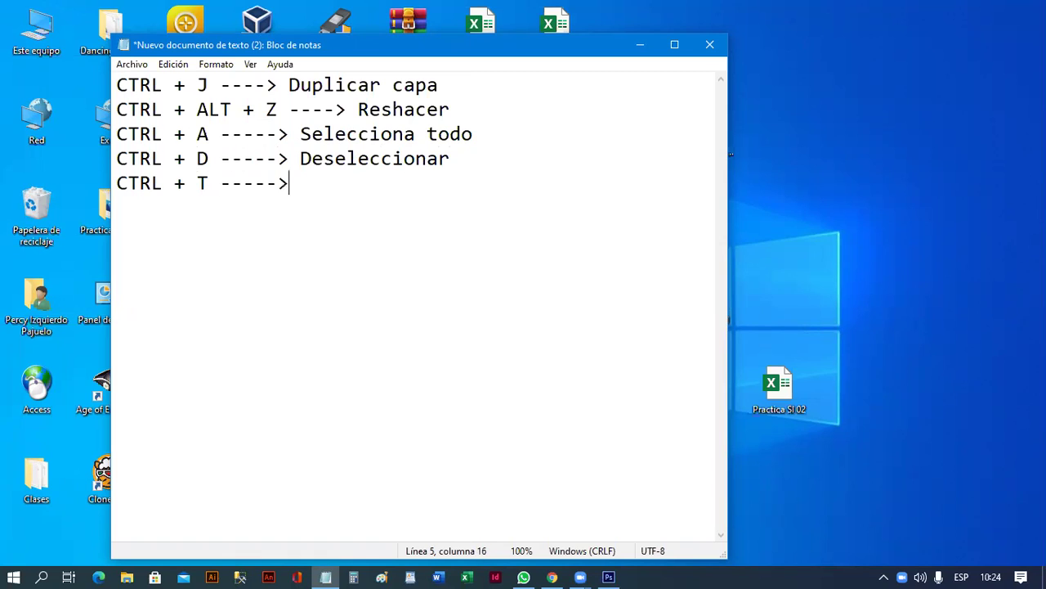
text(Tranasf)
key(BackSpace)
key(BackSpace)
key(BackSpace)
text(sformacion )
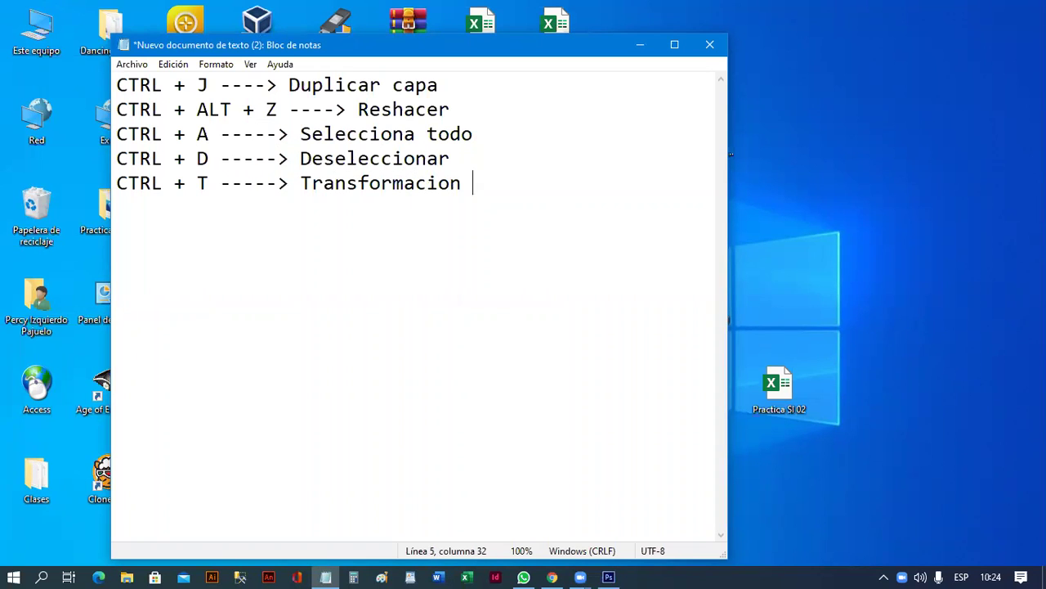
text(Libre)
key(Return)
key(Return)
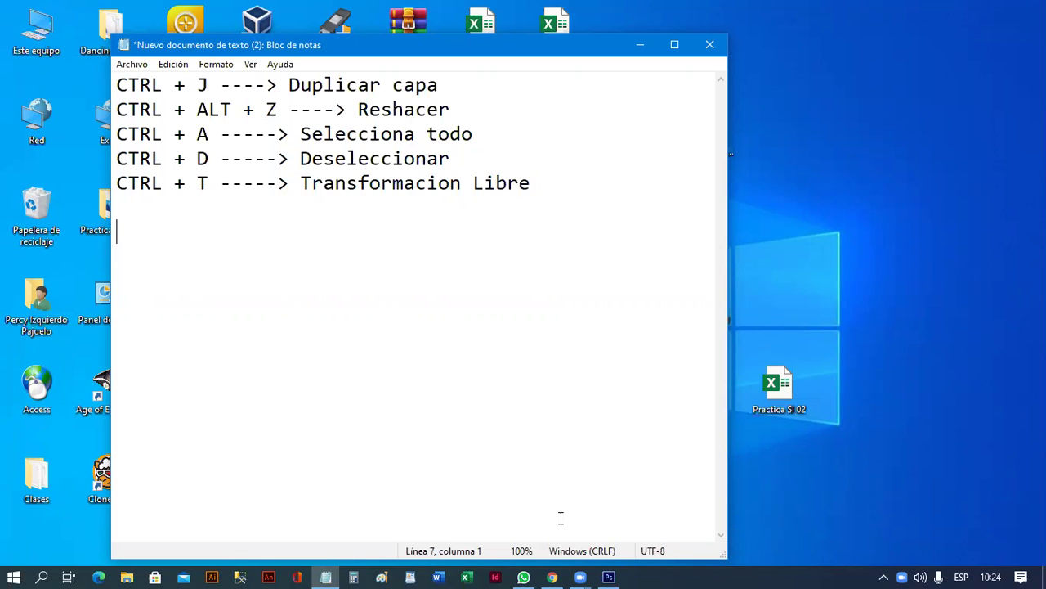
- Back in Photoshop, select all of Paisaje.psd with Selección > Todo, then deselect with Ctrl+D
click(618, 572)
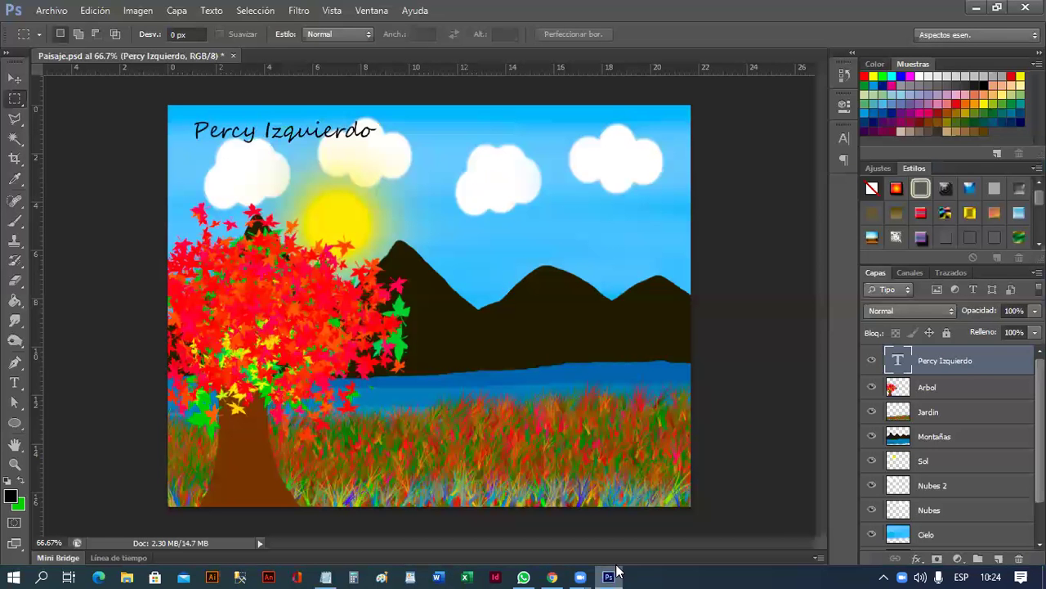
click(177, 10)
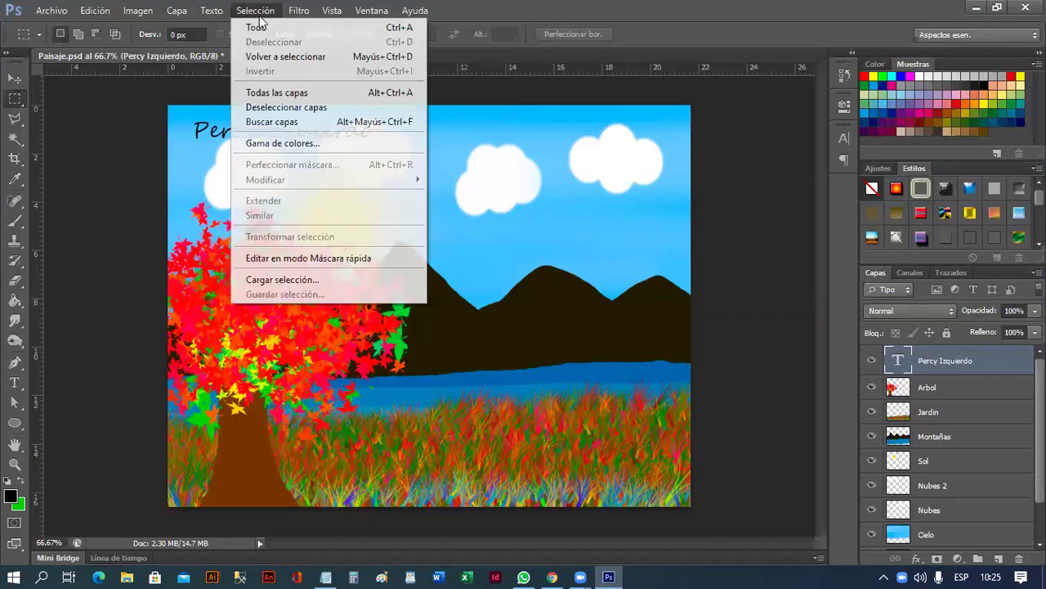
click(331, 35)
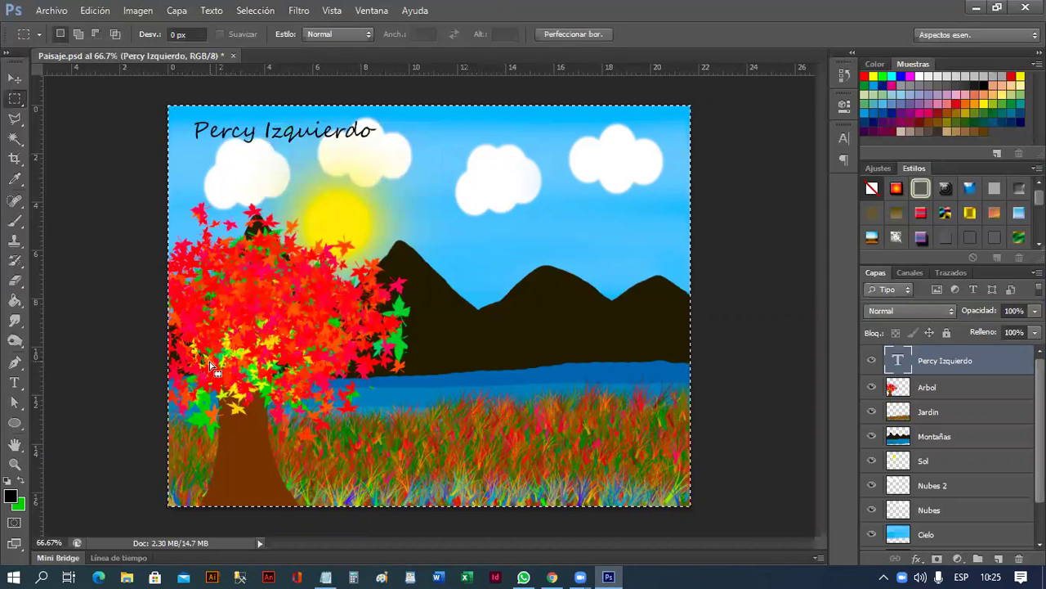
key(ctrl+d)
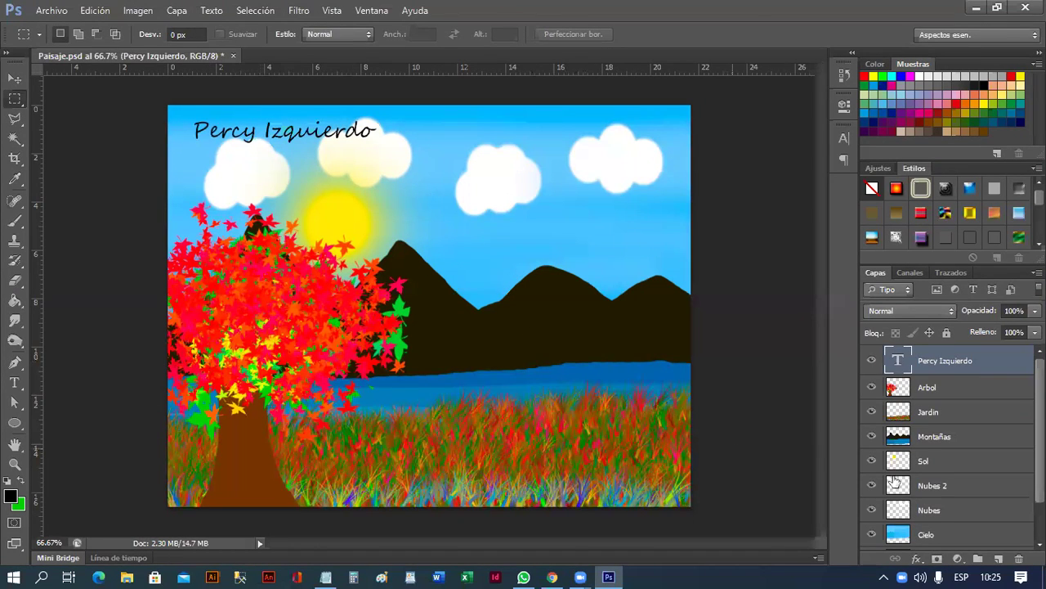
- Add a new layer named 'Marco' via Capa > Nueva > Capa
click(179, 11)
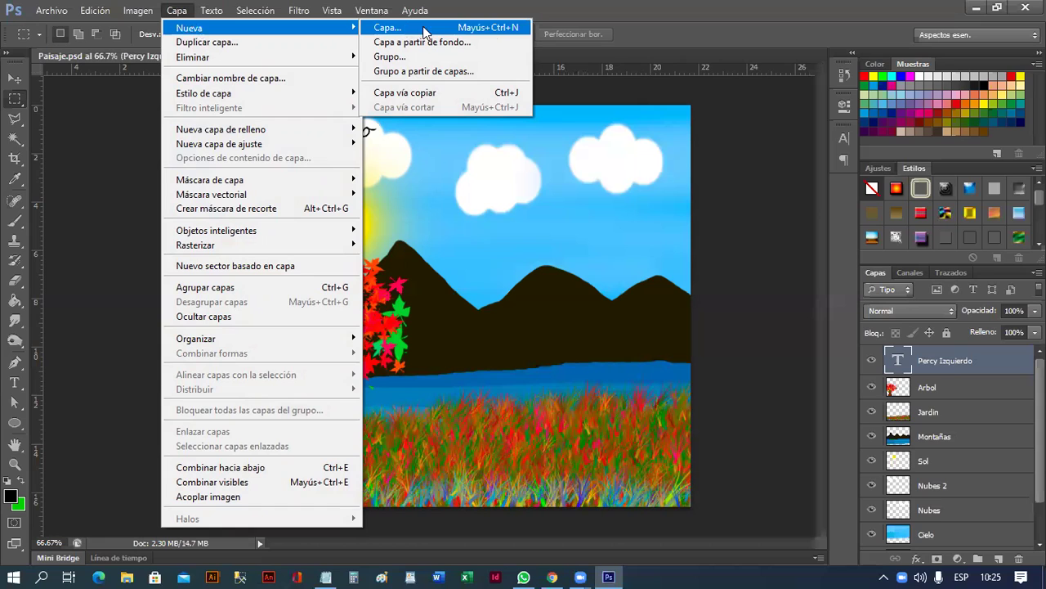
click(487, 28)
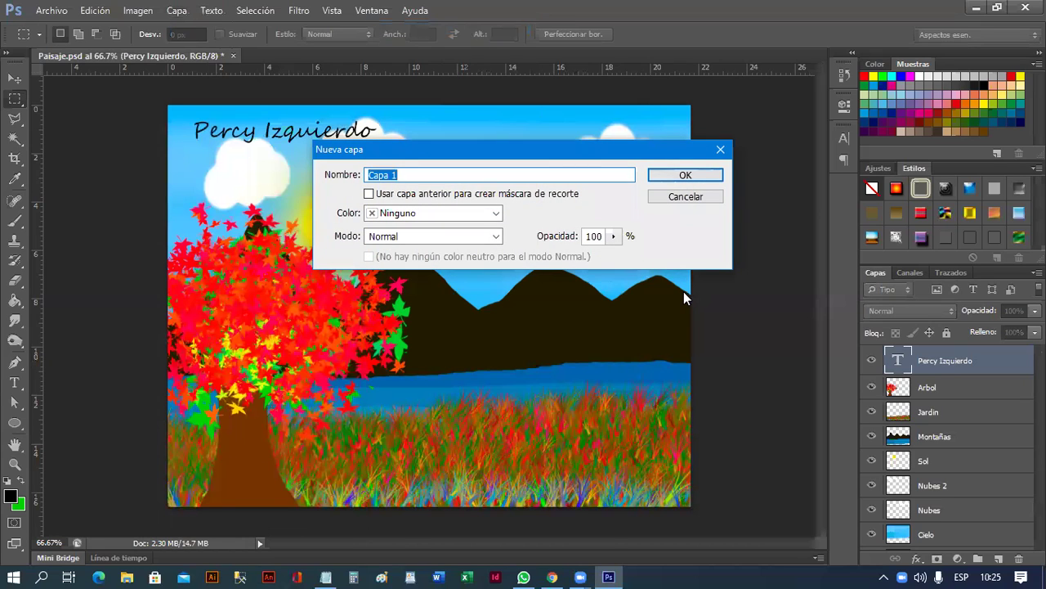
text(Marco)
click(703, 175)
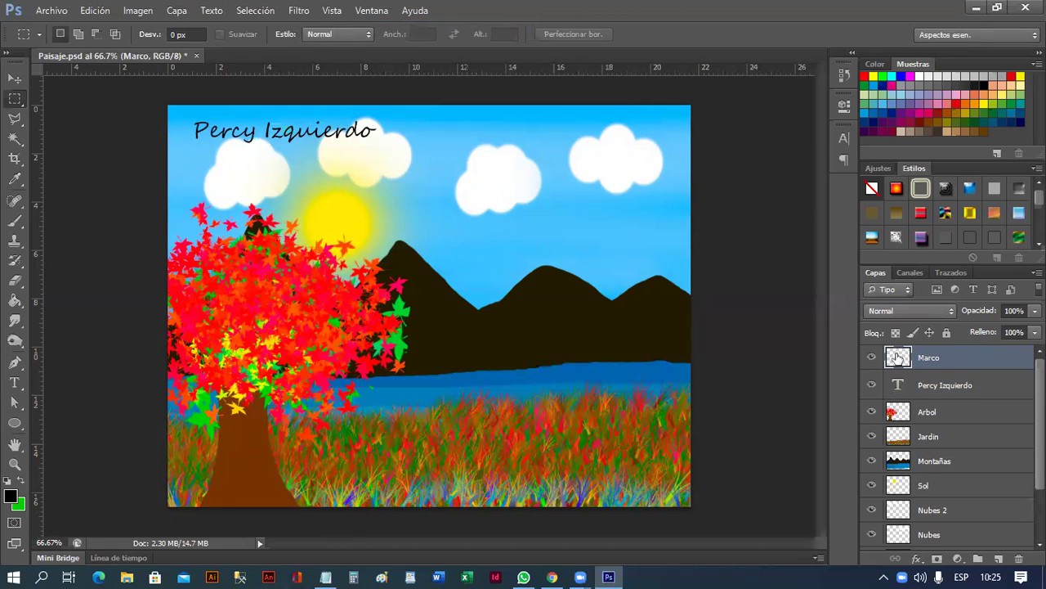
- Select the entire canvas with Selección > Todo while the Marco layer is active
click(256, 10)
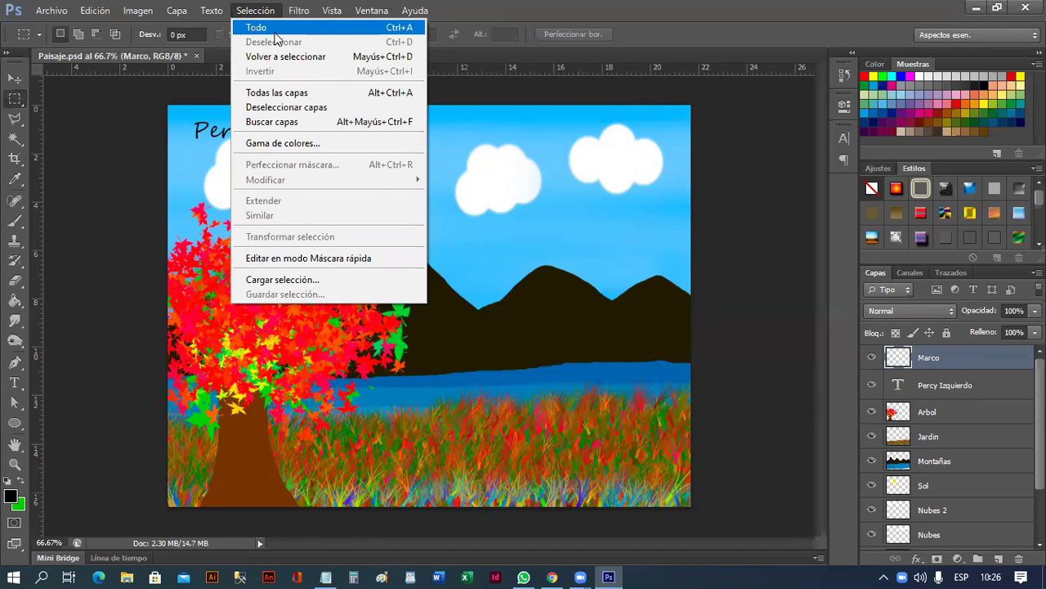
click(275, 33)
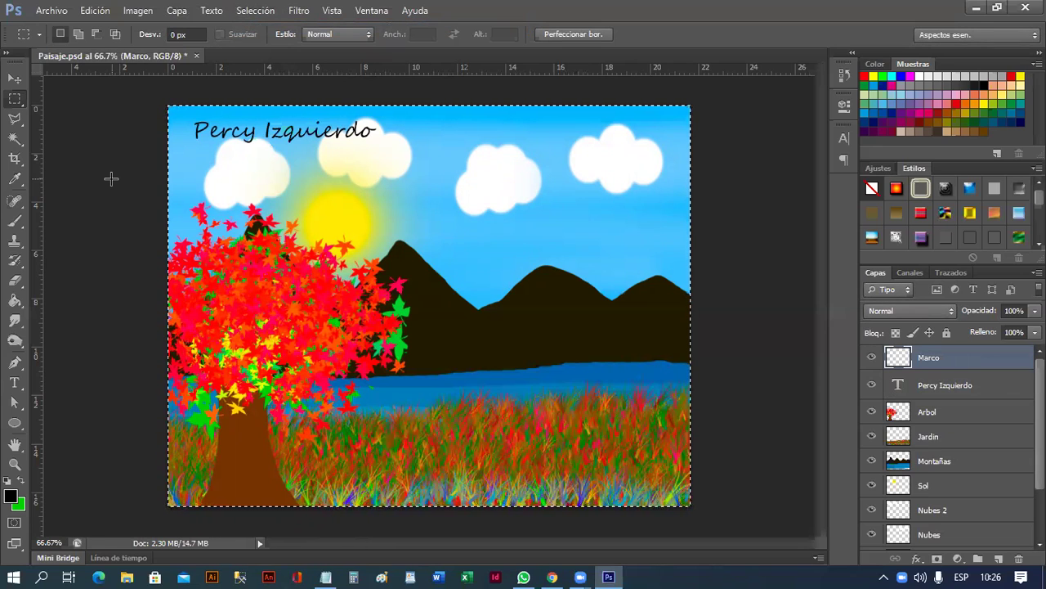
click(95, 11)
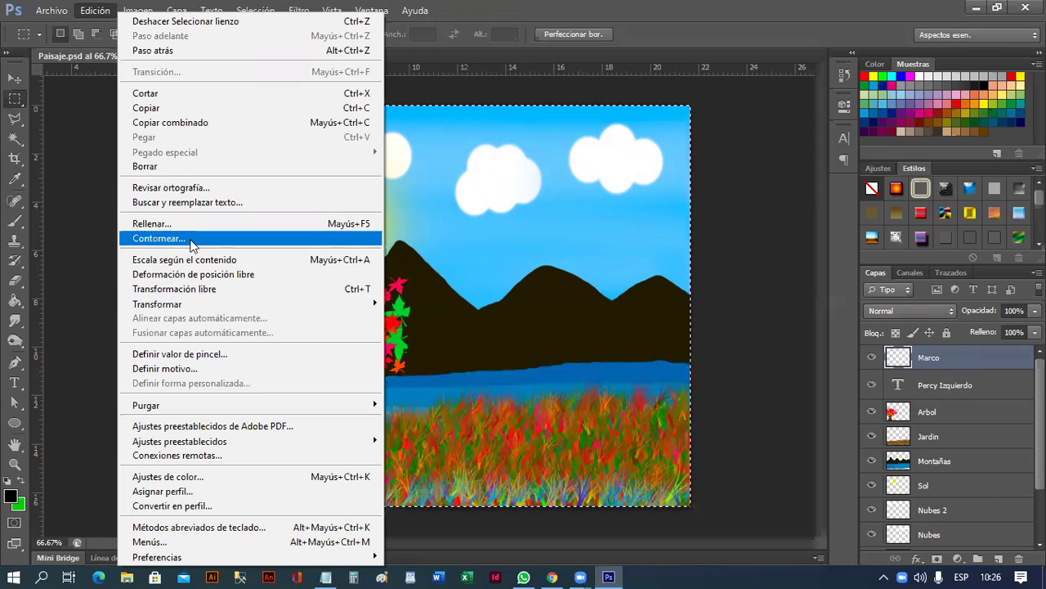
- In the Contornear dialog, set the stroke width to 35 px and colour to bright orange (ffb400)
click(192, 244)
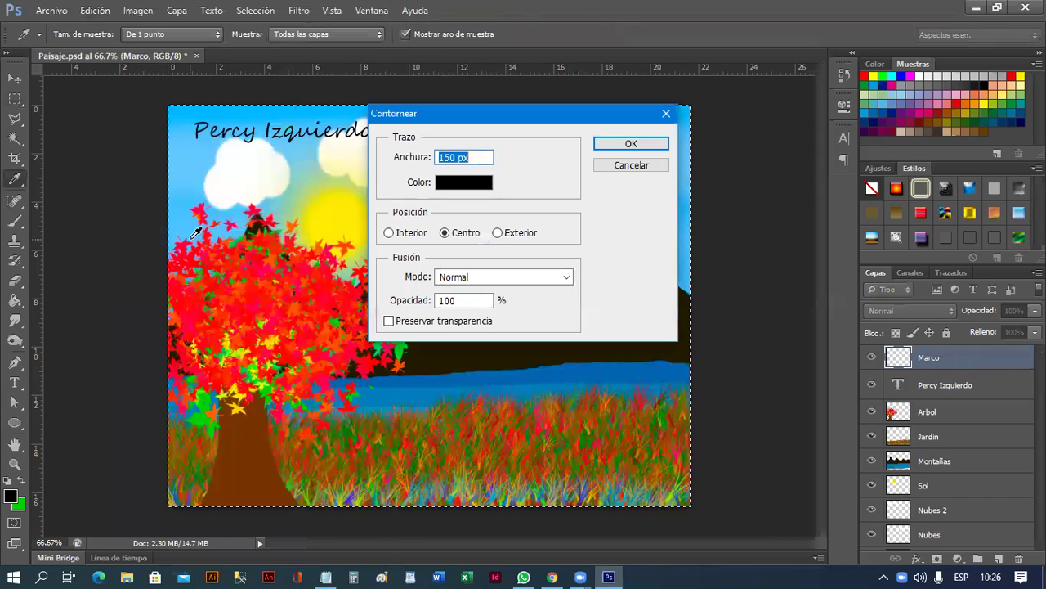
drag(524, 121, 602, 170)
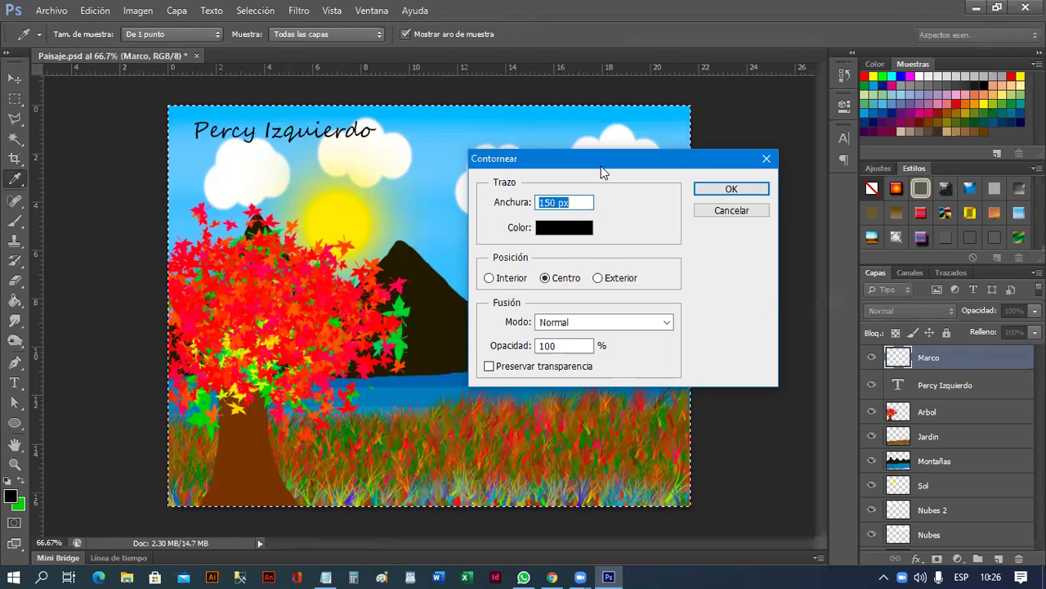
double_click(548, 203)
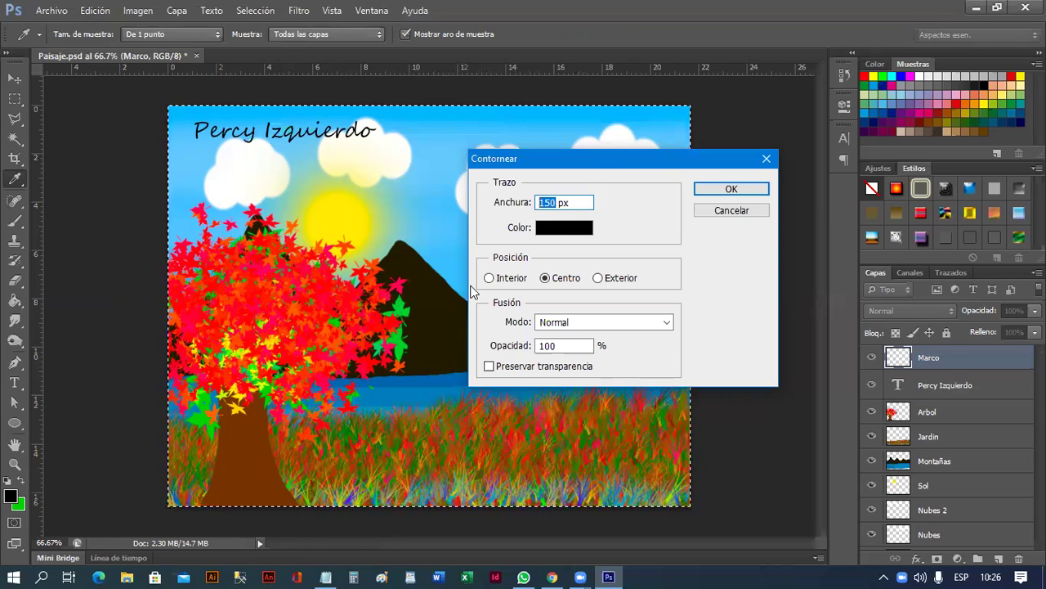
text(35)
click(560, 231)
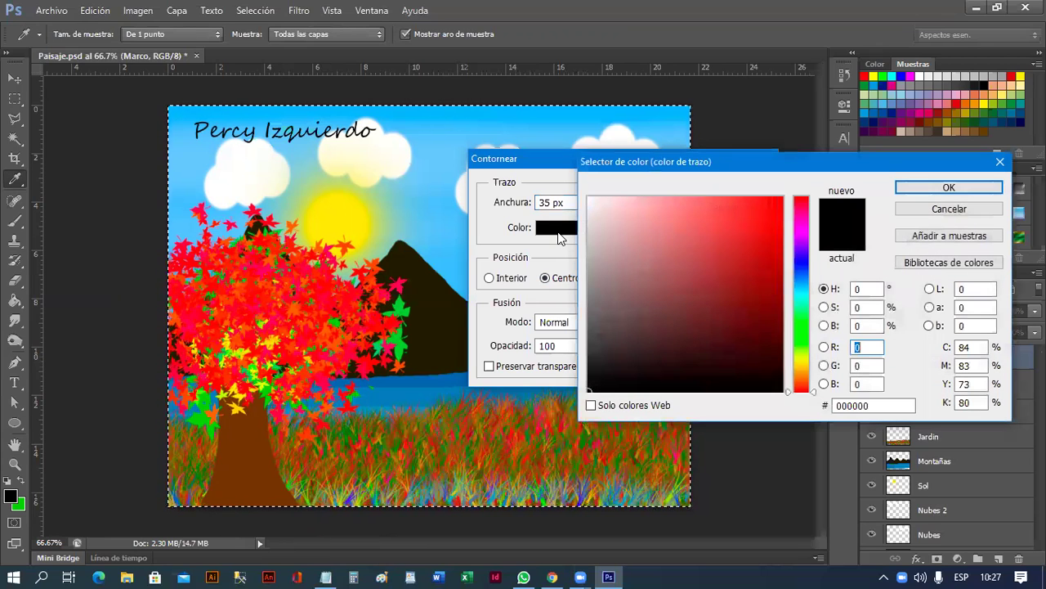
click(803, 369)
drag(771, 228, 779, 216)
click(786, 197)
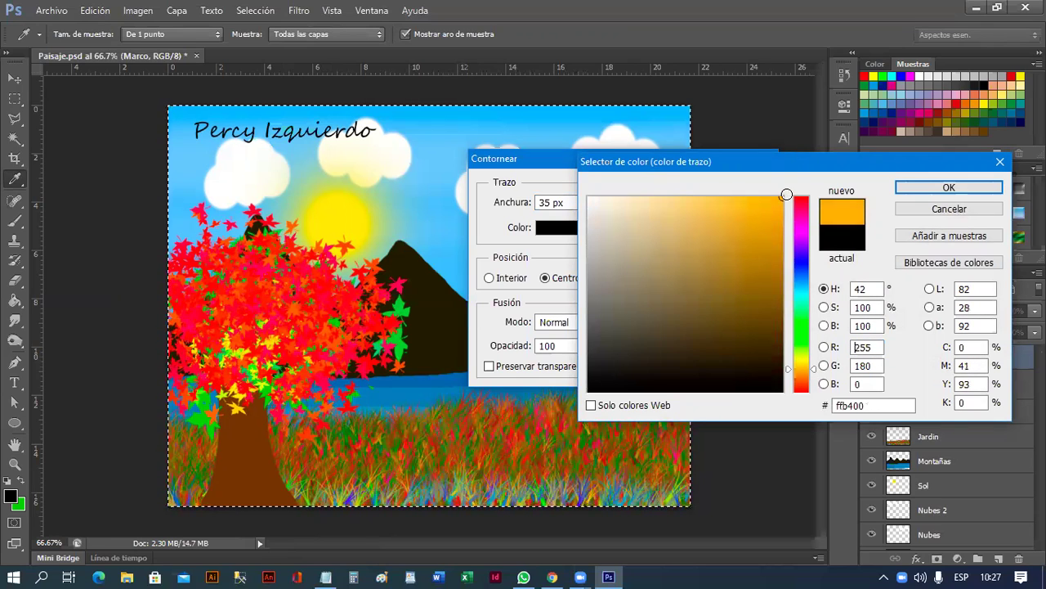
click(918, 188)
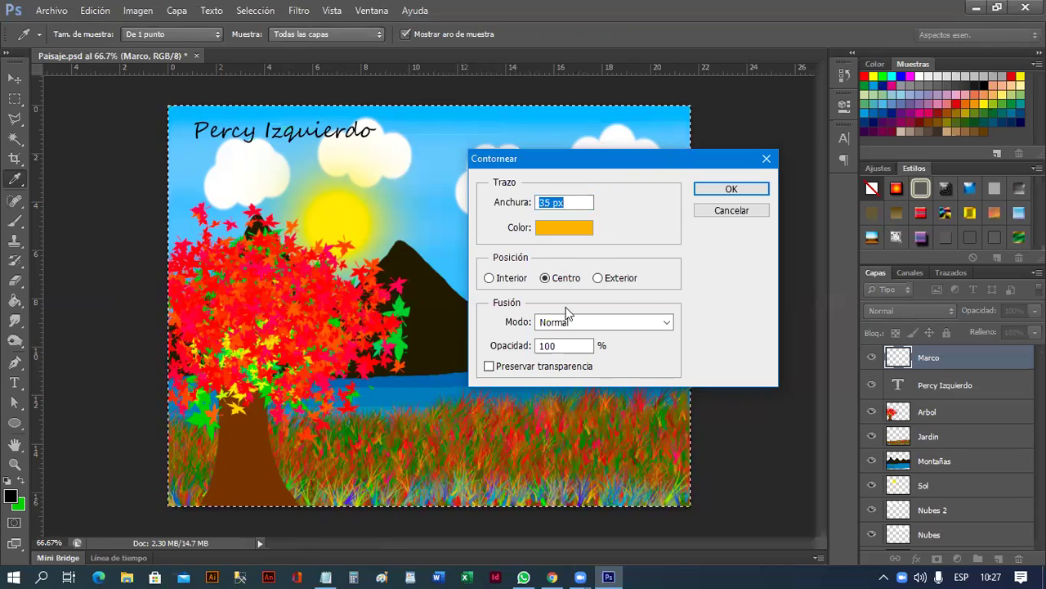
click(490, 279)
click(612, 278)
click(545, 279)
click(668, 326)
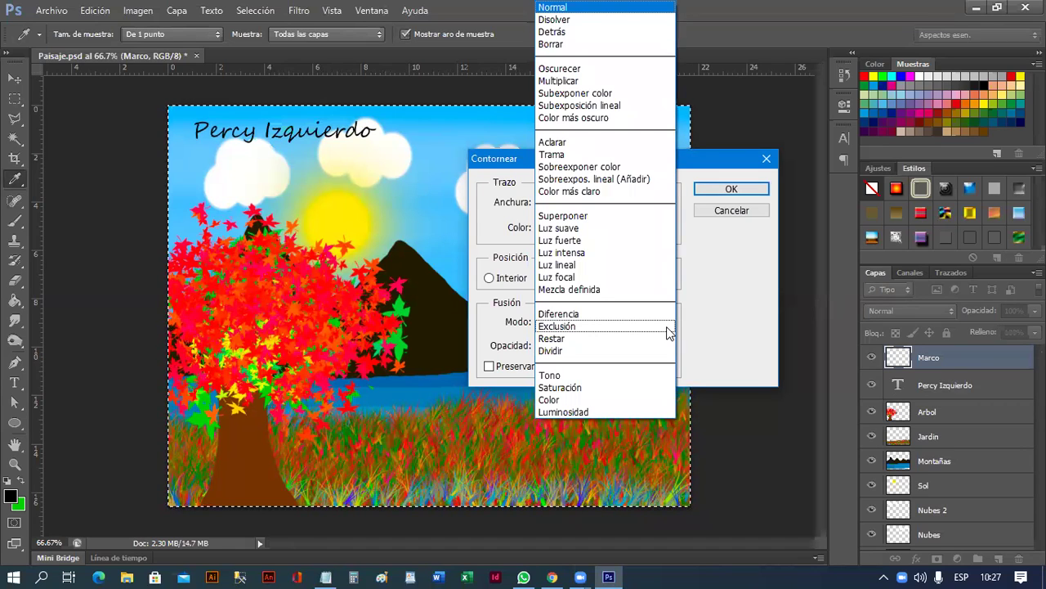
click(706, 302)
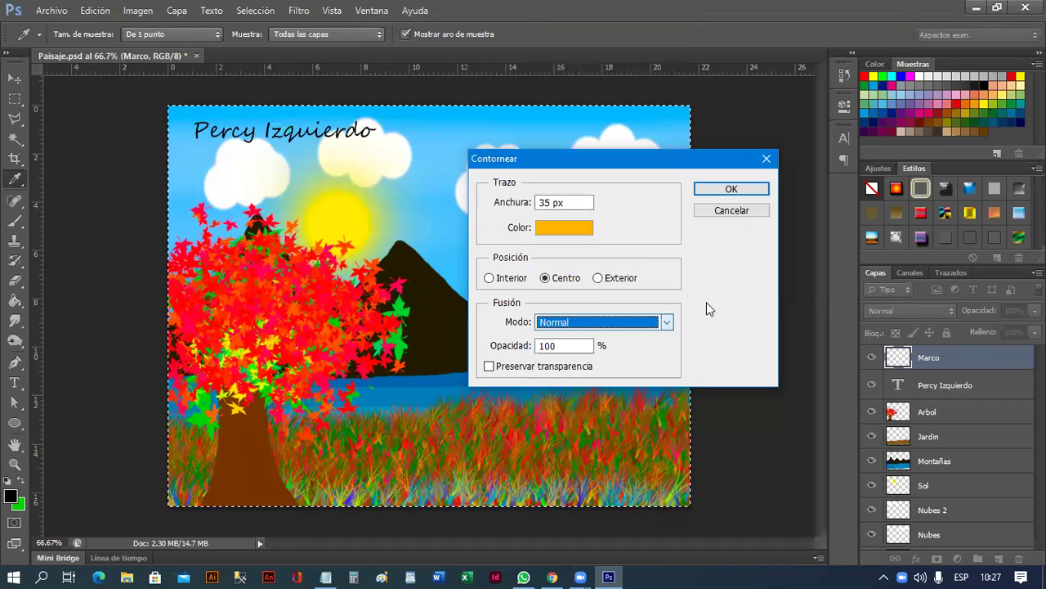
double_click(566, 349)
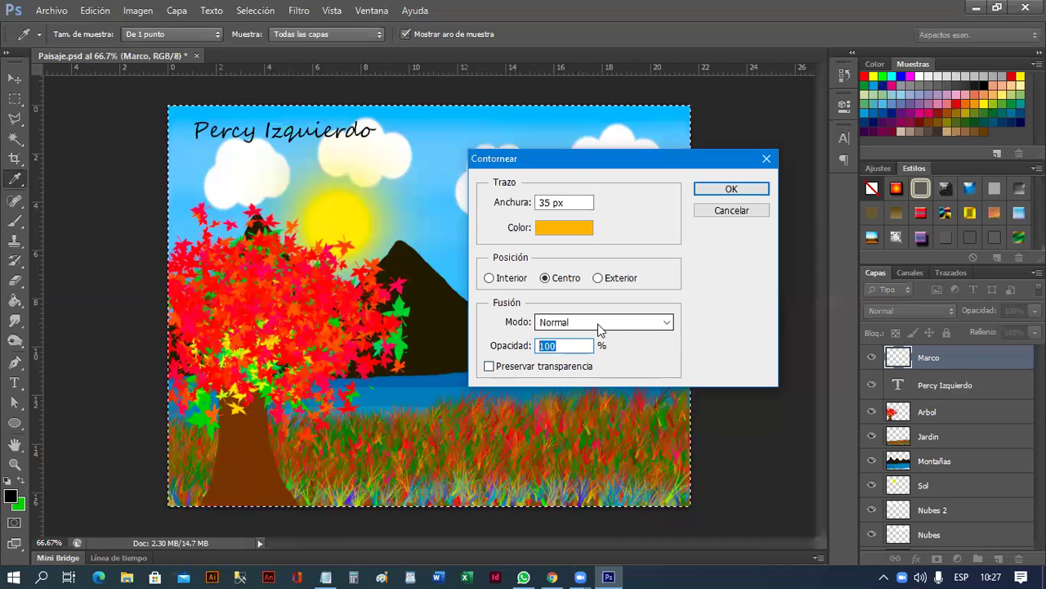
click(740, 189)
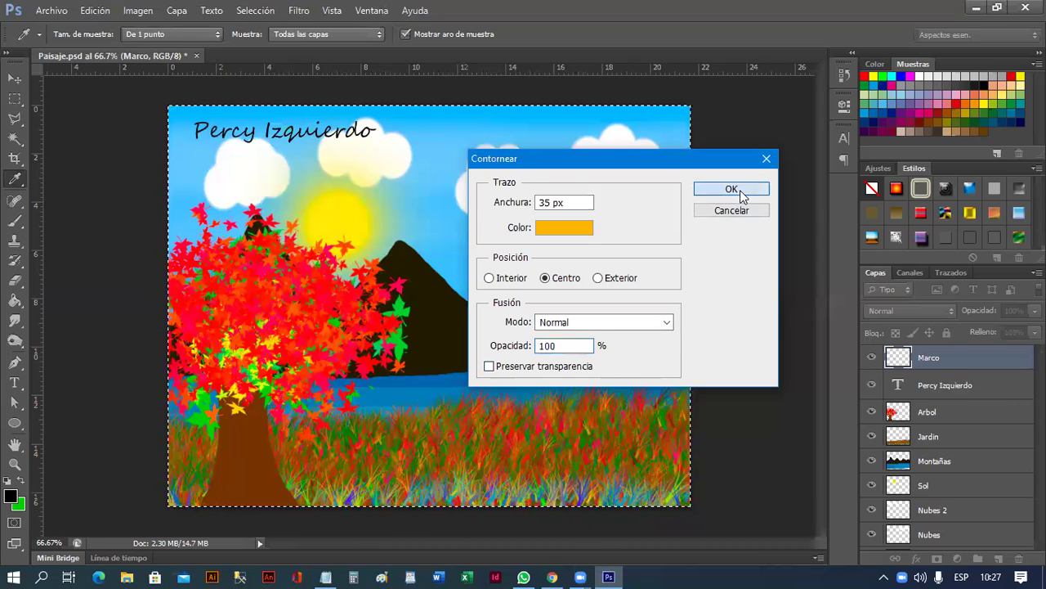
- Apply the 35 px orange stroke to the Marco layer, then deselect
click(740, 189)
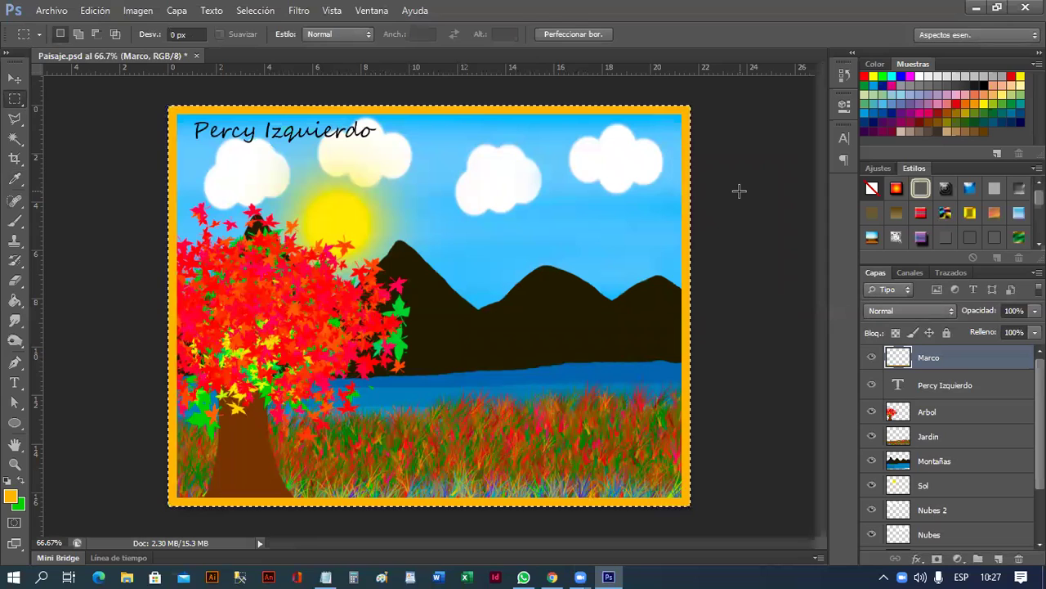
click(255, 11)
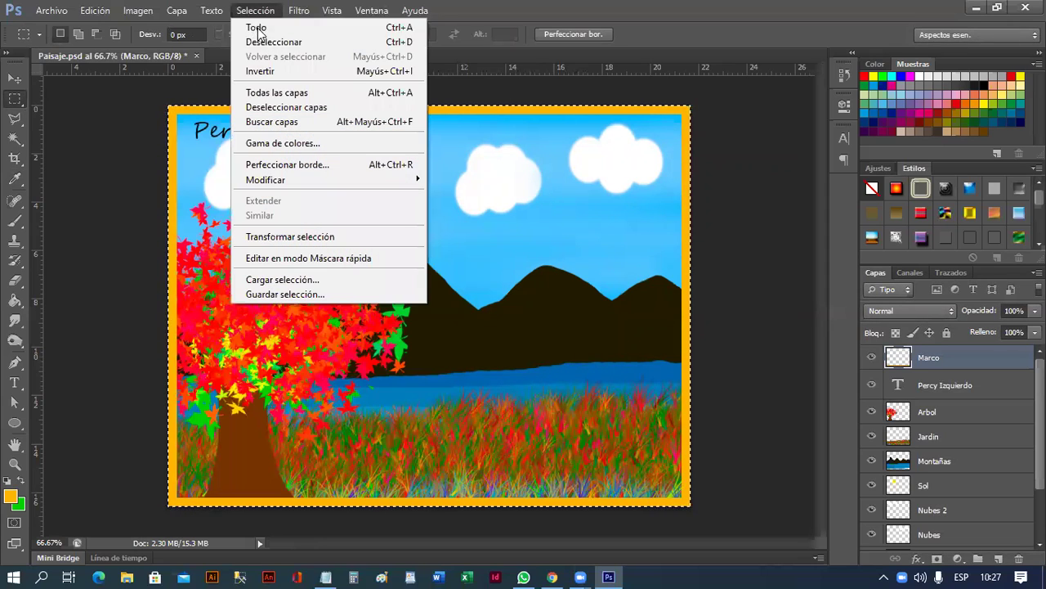
click(401, 43)
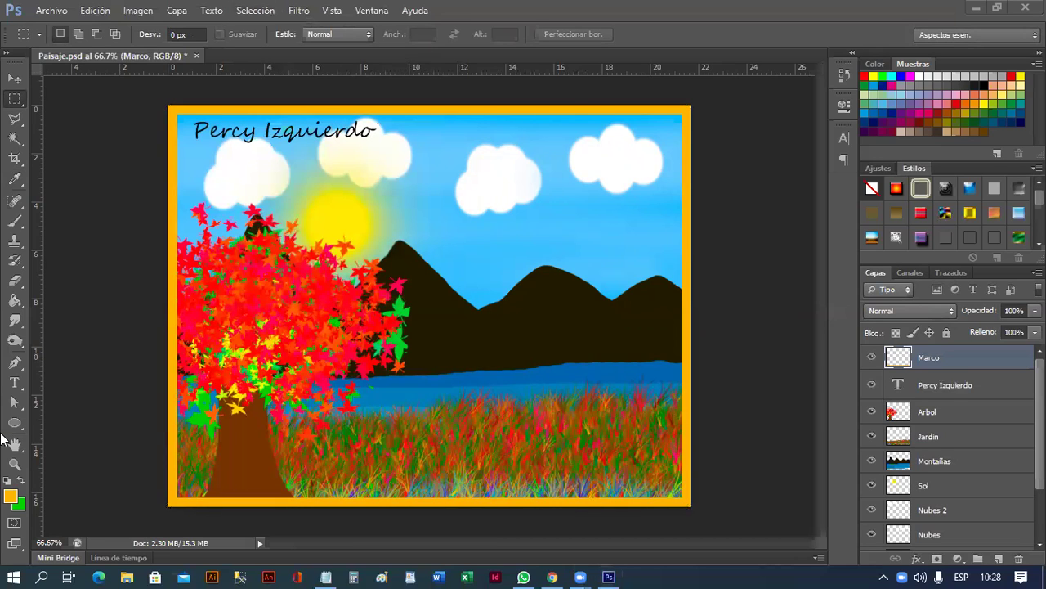
- Toggle the Marco layer's visibility twice to compare the frame, leaving it visible
click(872, 358)
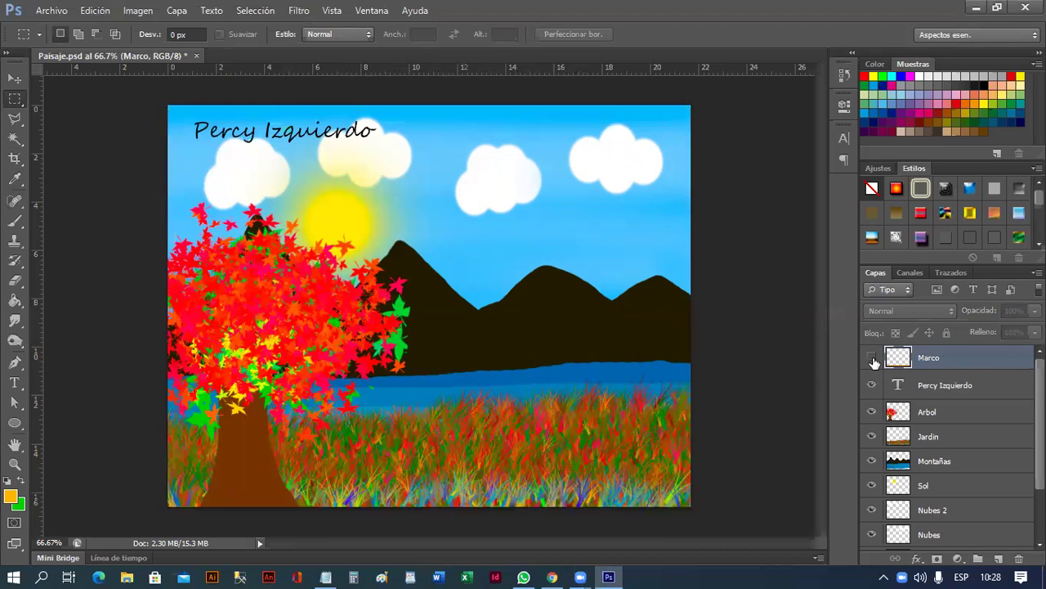
click(873, 358)
click(873, 358)
click(872, 358)
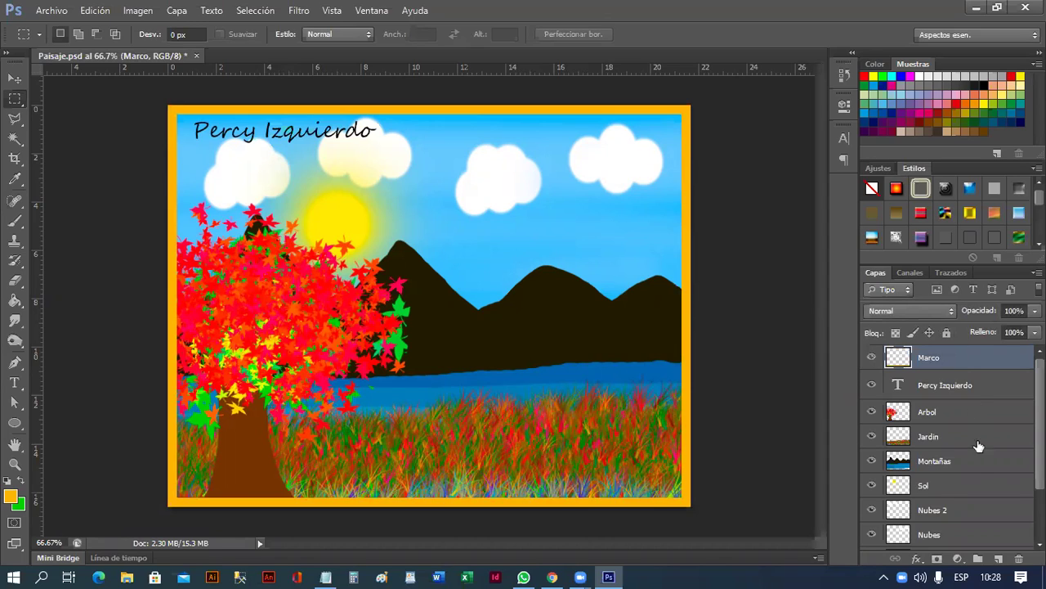
click(919, 559)
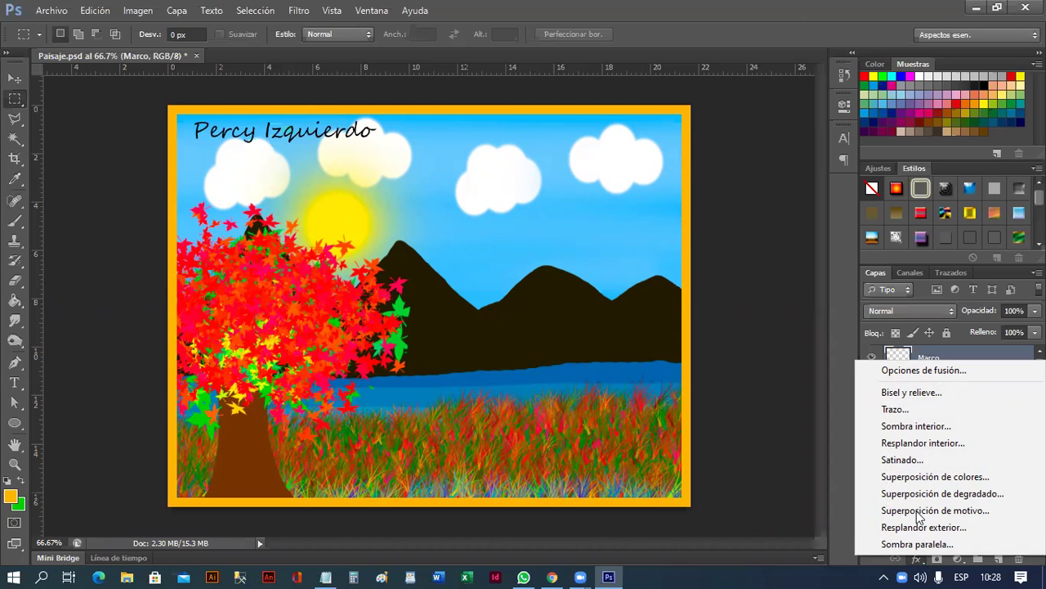
click(843, 430)
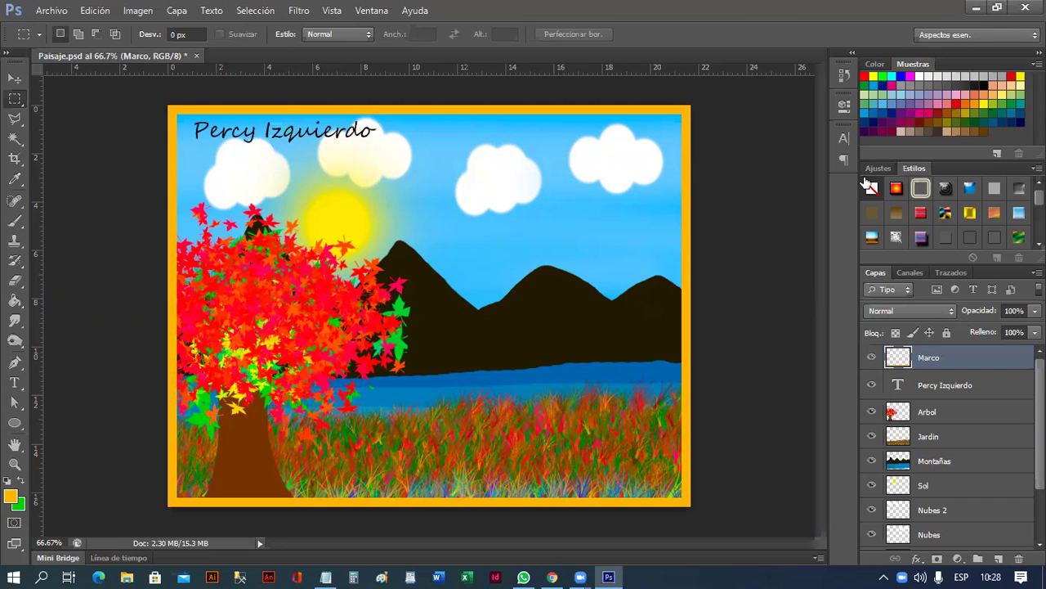
click(371, 10)
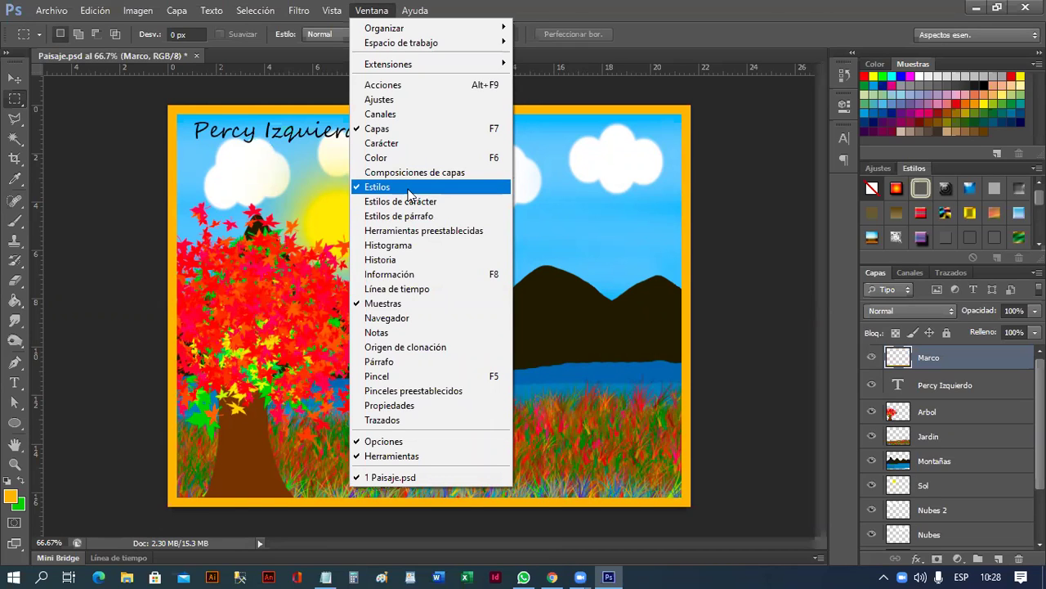
click(409, 188)
click(369, 10)
click(384, 186)
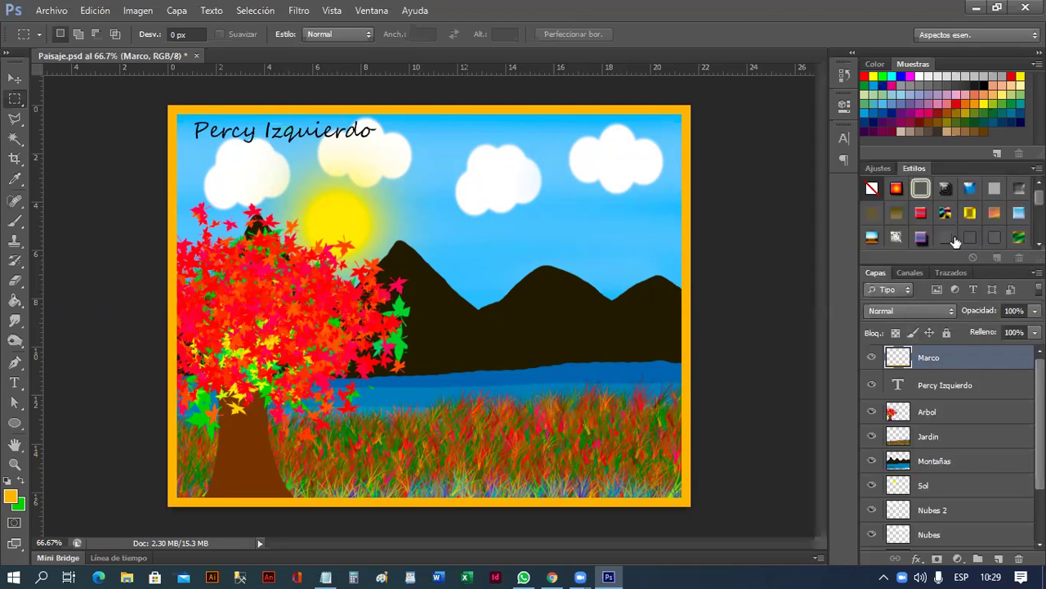
- Try satin, patterned, glowing, bevelled and striped presets on Marco, ending with the blue bordered style
click(967, 213)
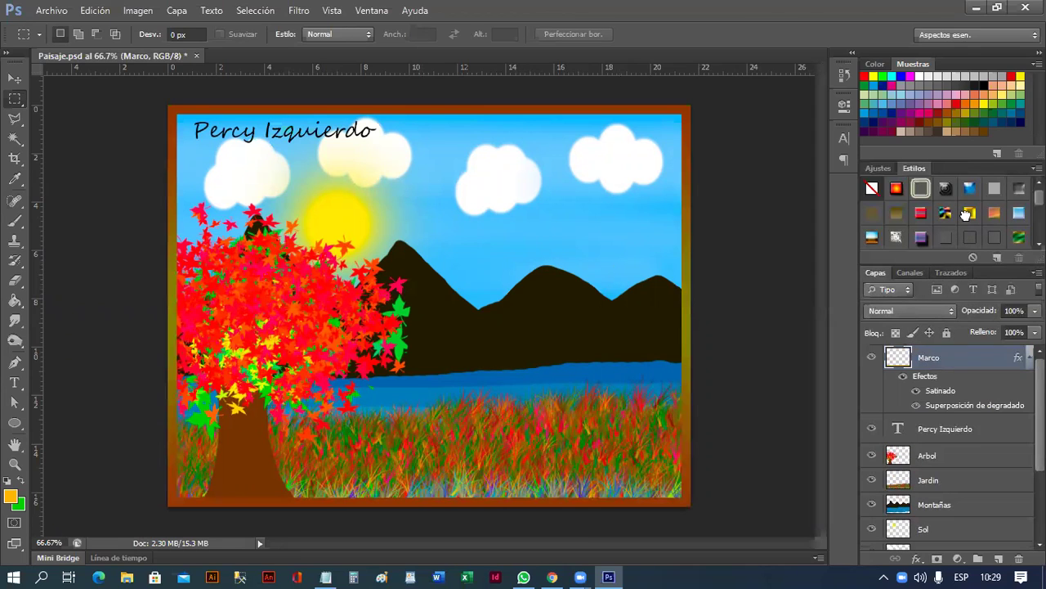
click(990, 212)
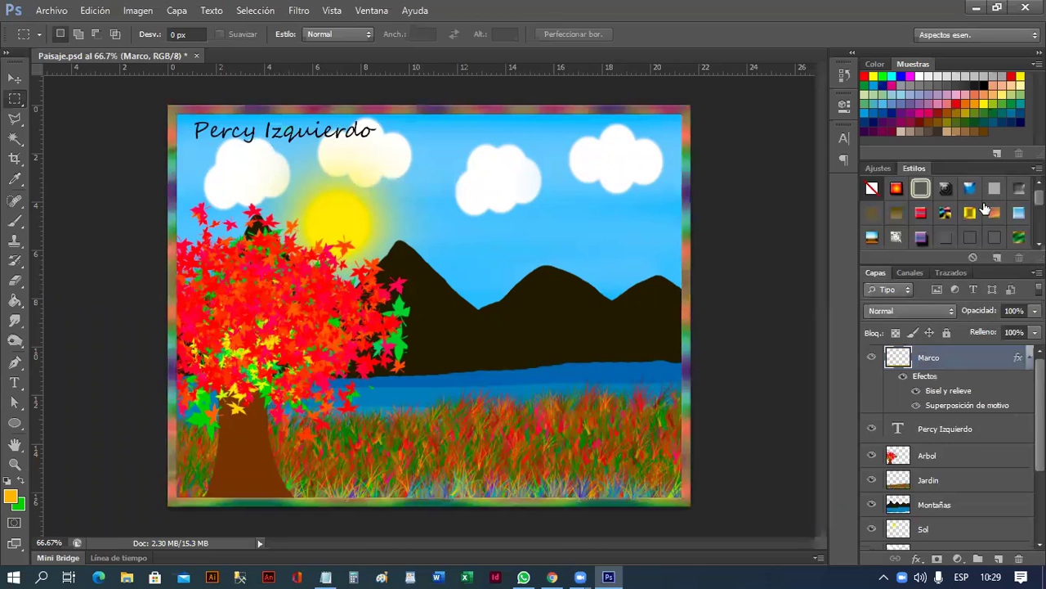
click(968, 189)
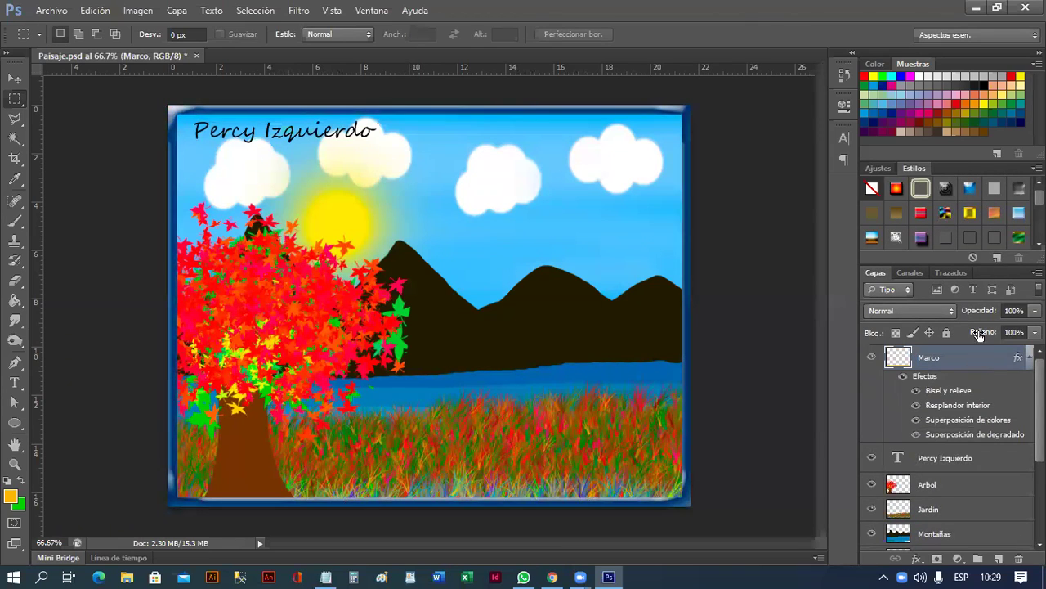
click(1019, 212)
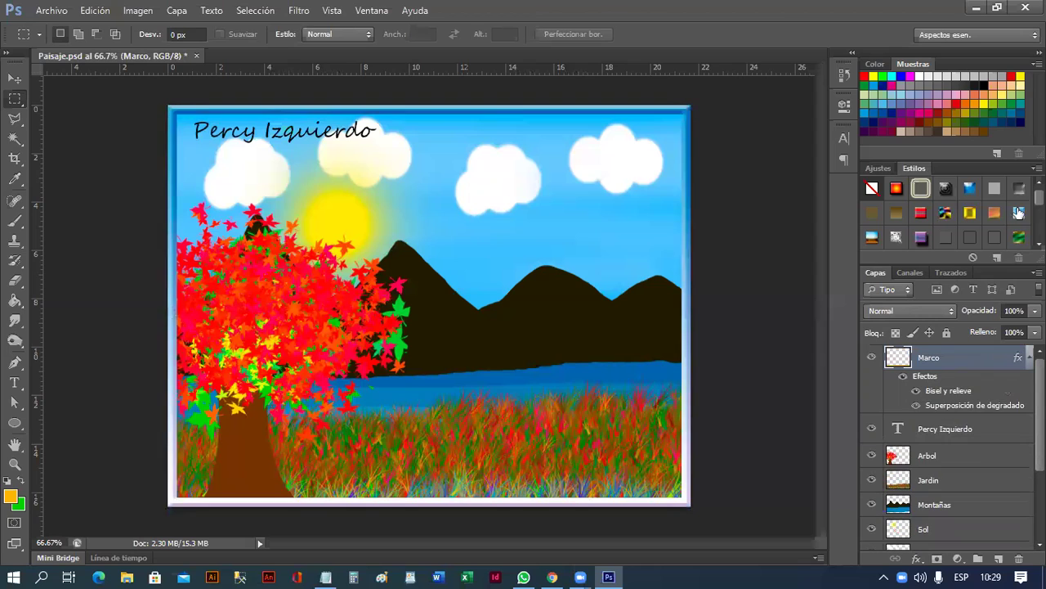
click(1018, 237)
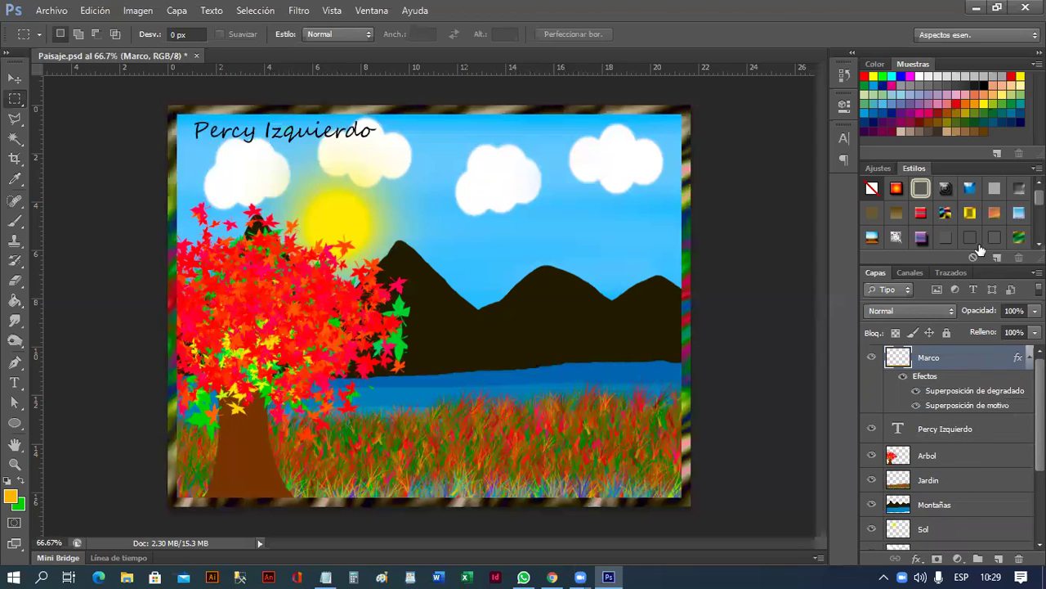
click(896, 238)
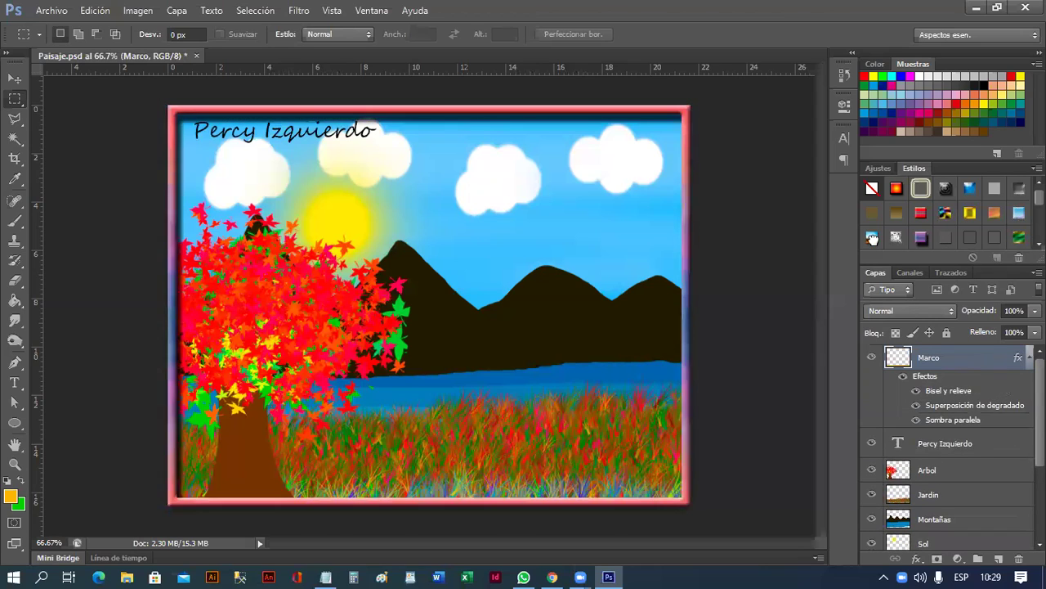
click(872, 238)
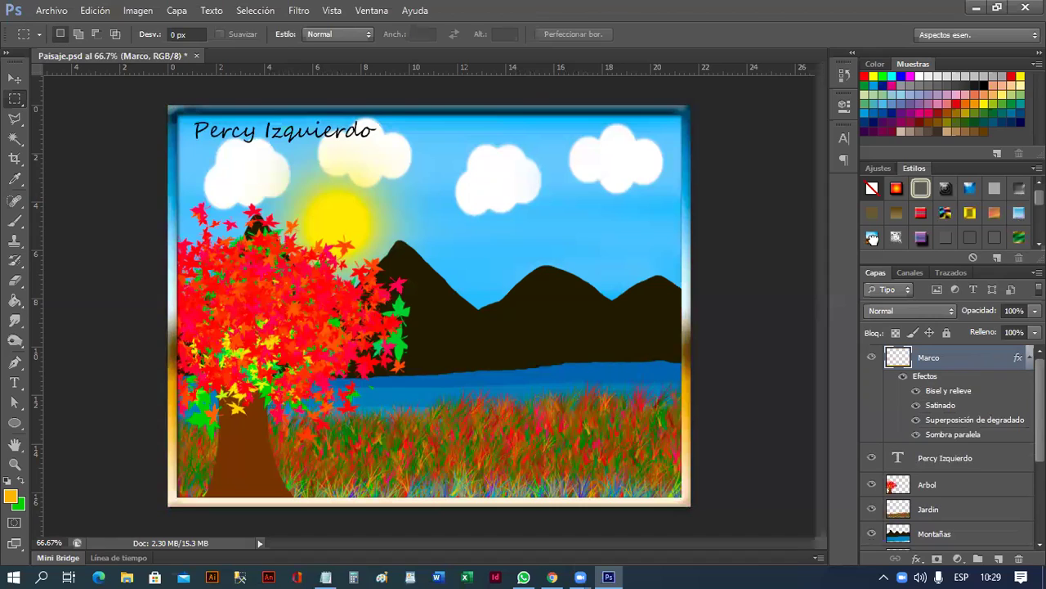
click(898, 188)
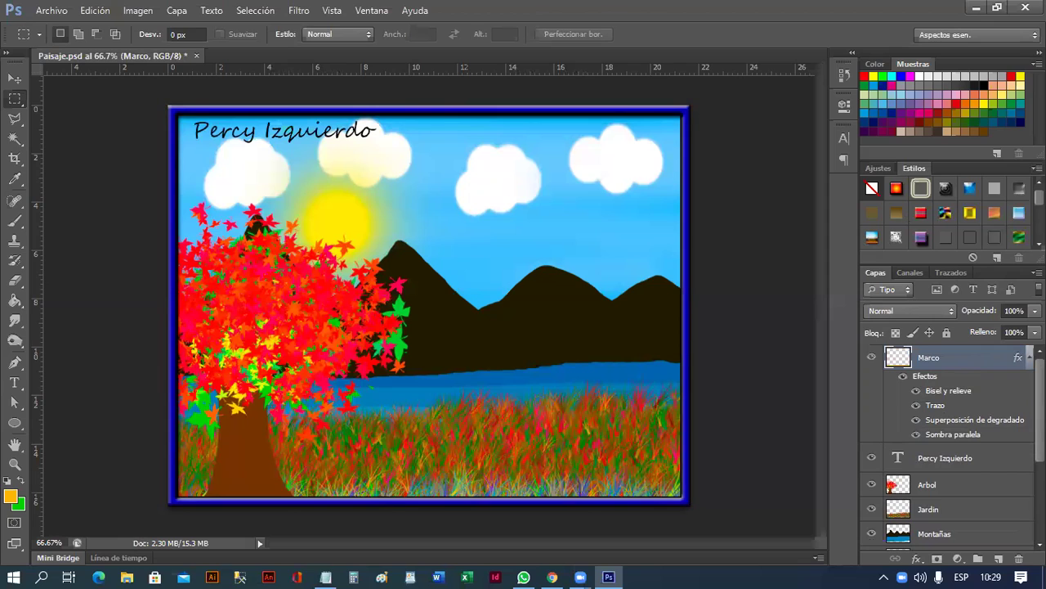
- Try textured gold, wood, beige, light wood-grain and brown satin presets on the Marco frame
scroll(946, 212, down, 1)
scroll(946, 212, down, 1)
scroll(946, 212, down, 1)
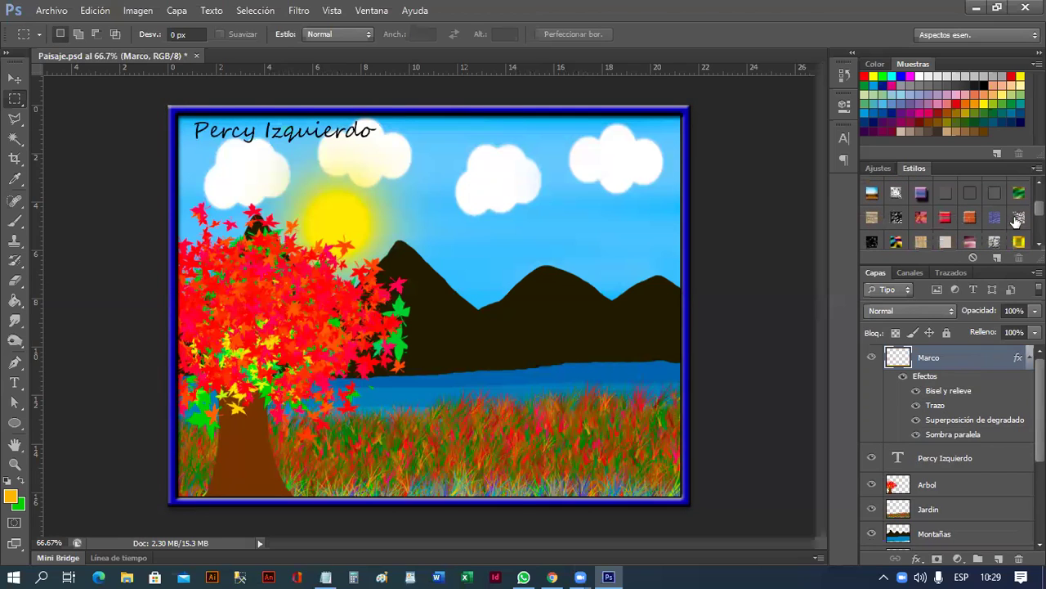
click(994, 242)
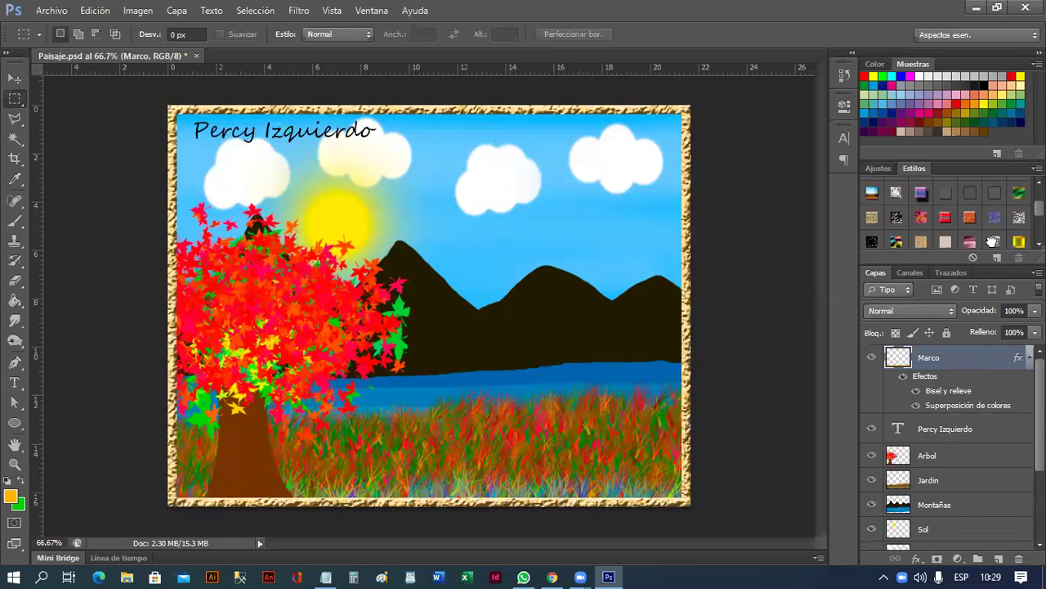
click(924, 242)
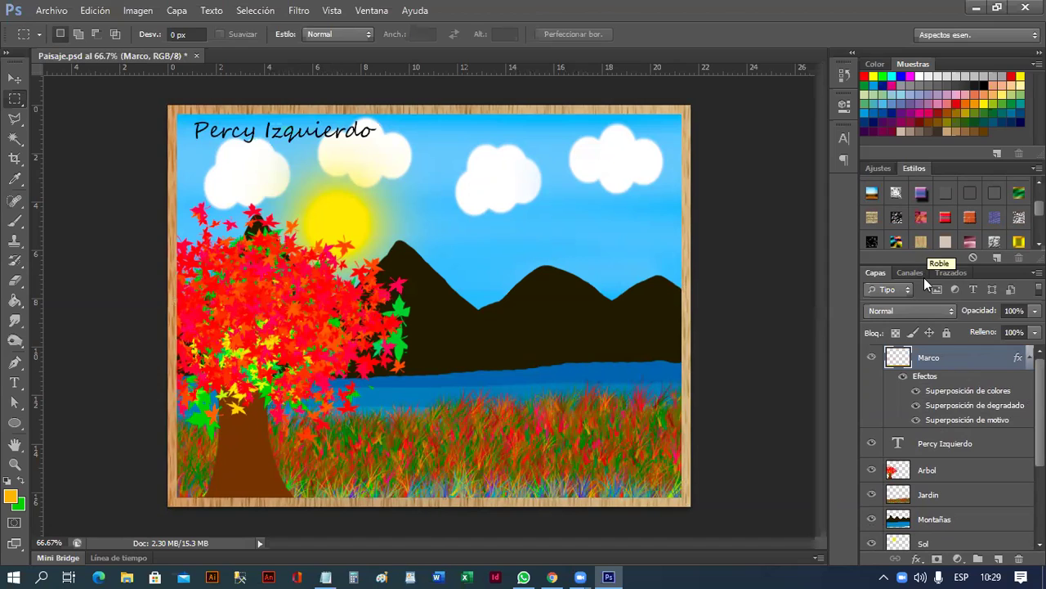
click(871, 218)
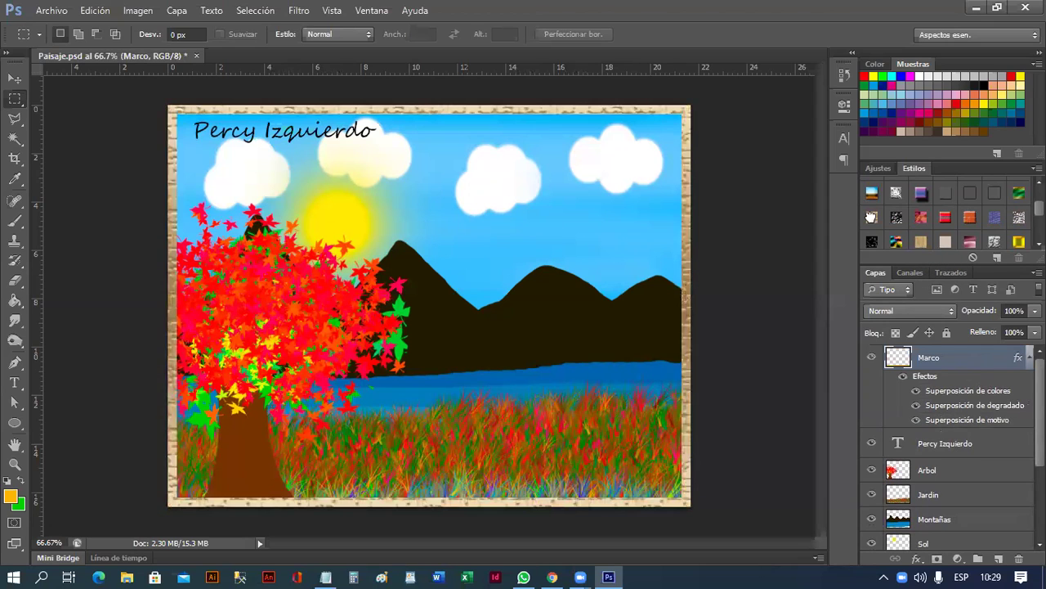
click(920, 241)
click(1018, 241)
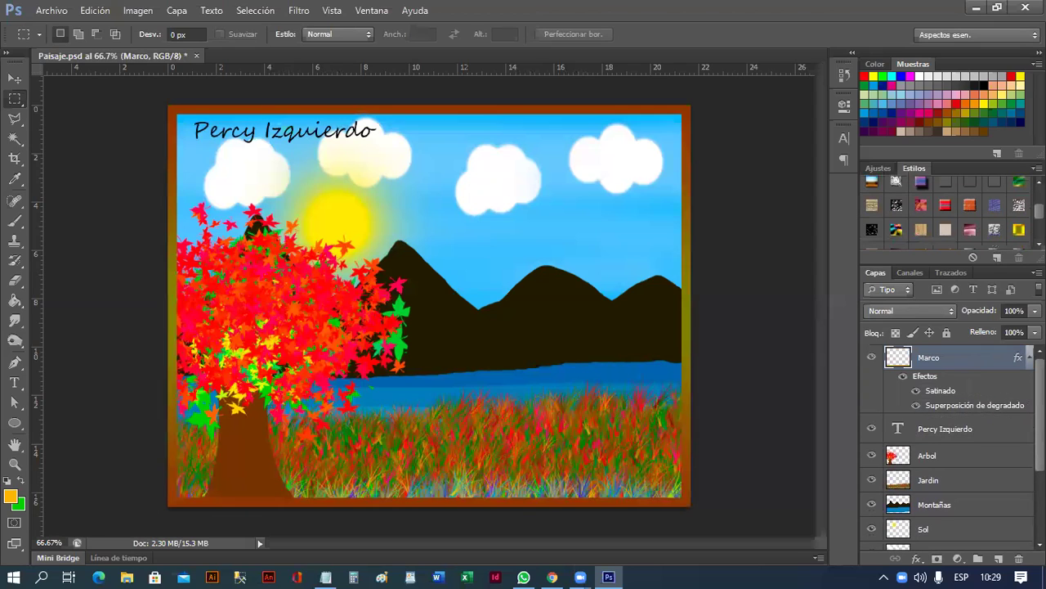
- Try blue bevel, gold, pink marble and green bevel presets, settling on the olive bevelled style
scroll(971, 205, down, 2)
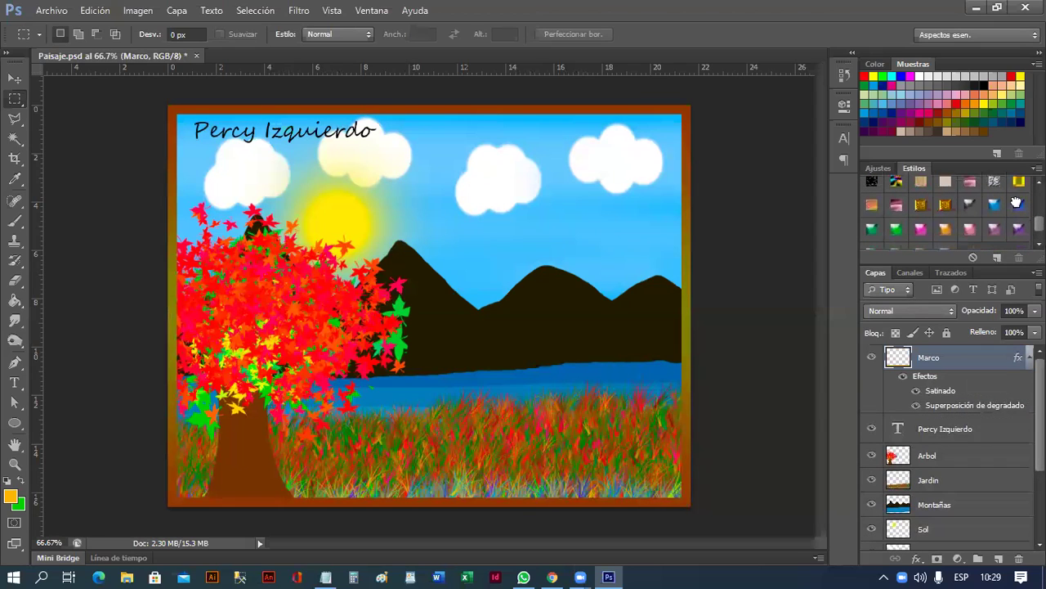
click(1018, 205)
click(949, 209)
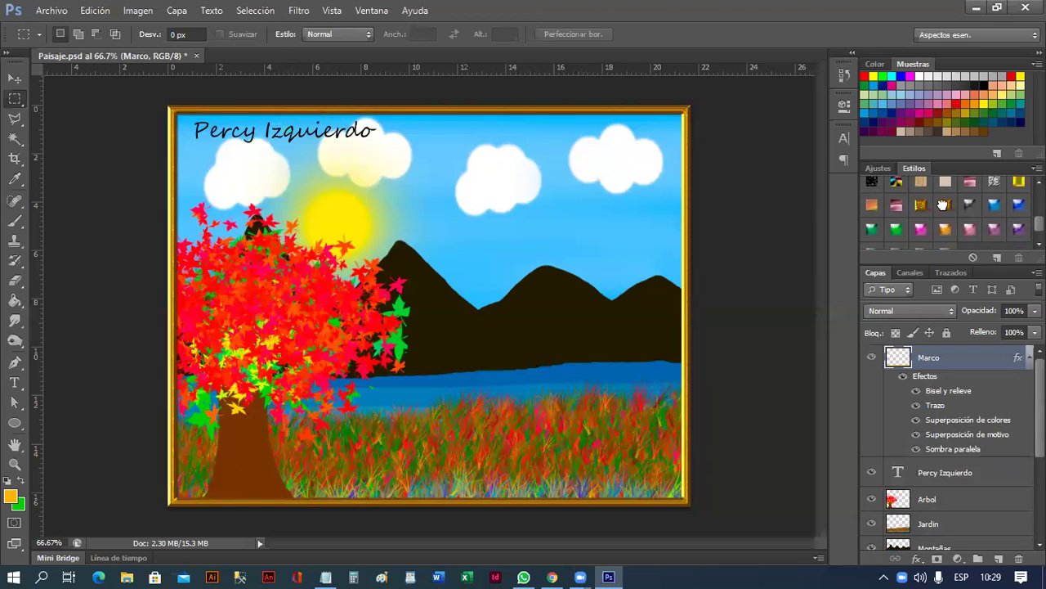
click(896, 205)
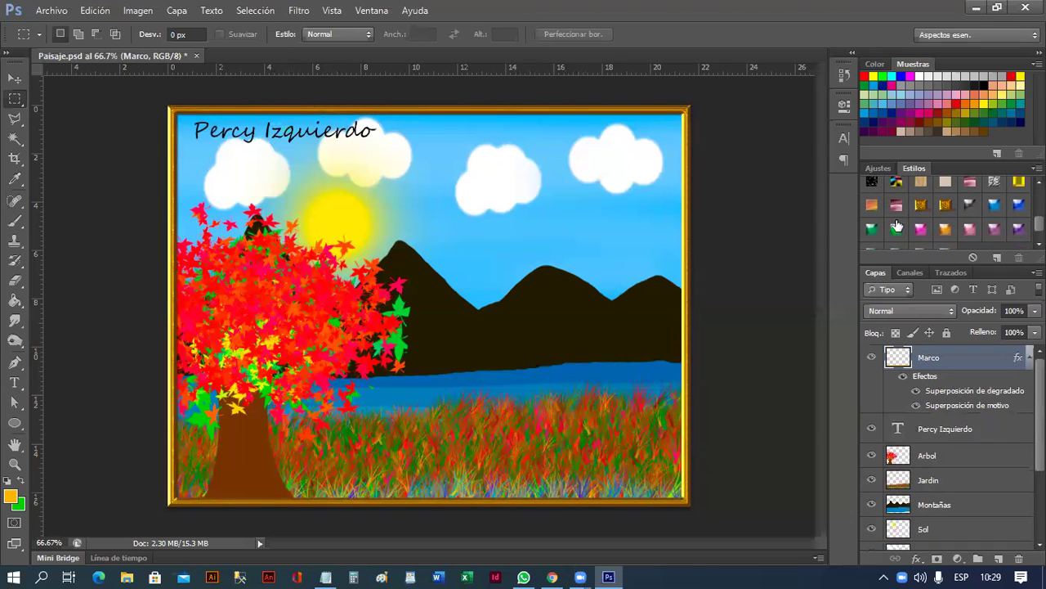
click(896, 229)
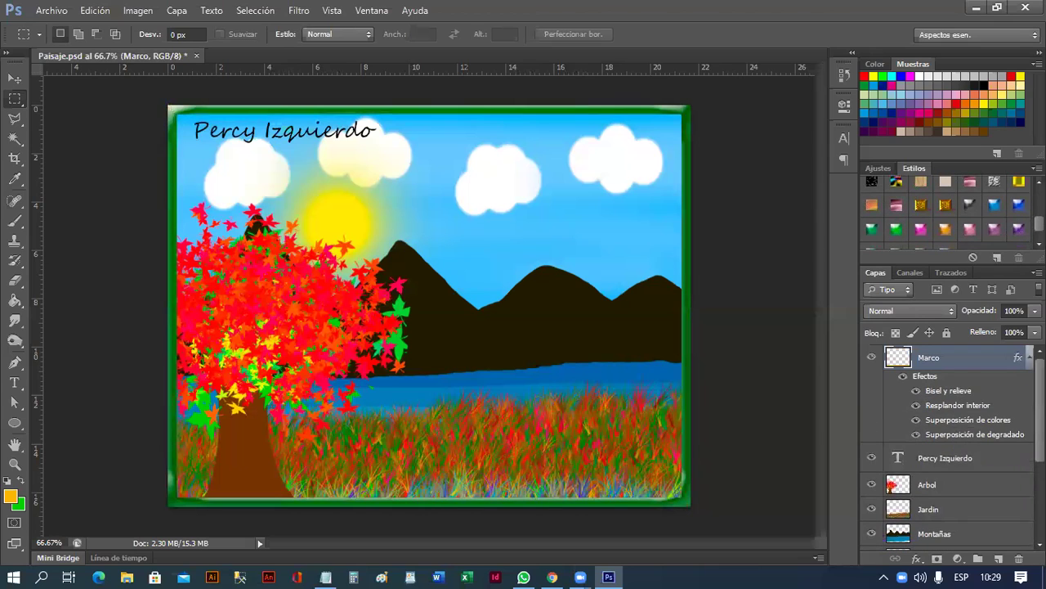
scroll(944, 208, down, 1)
click(945, 237)
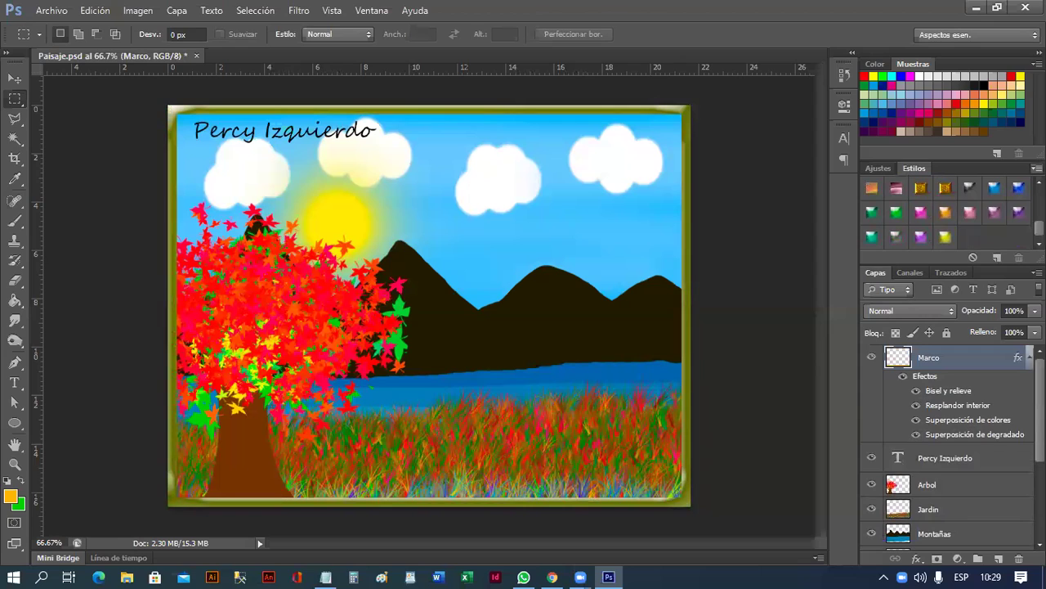
click(1037, 168)
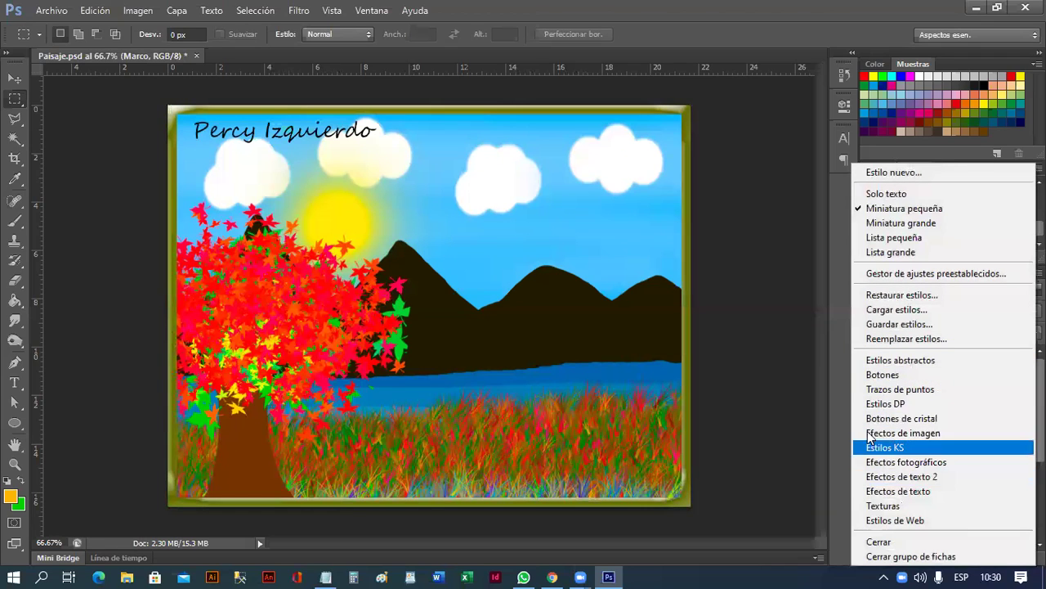
- Append the Efectos de texto style library to the existing Styles panel presets
click(827, 253)
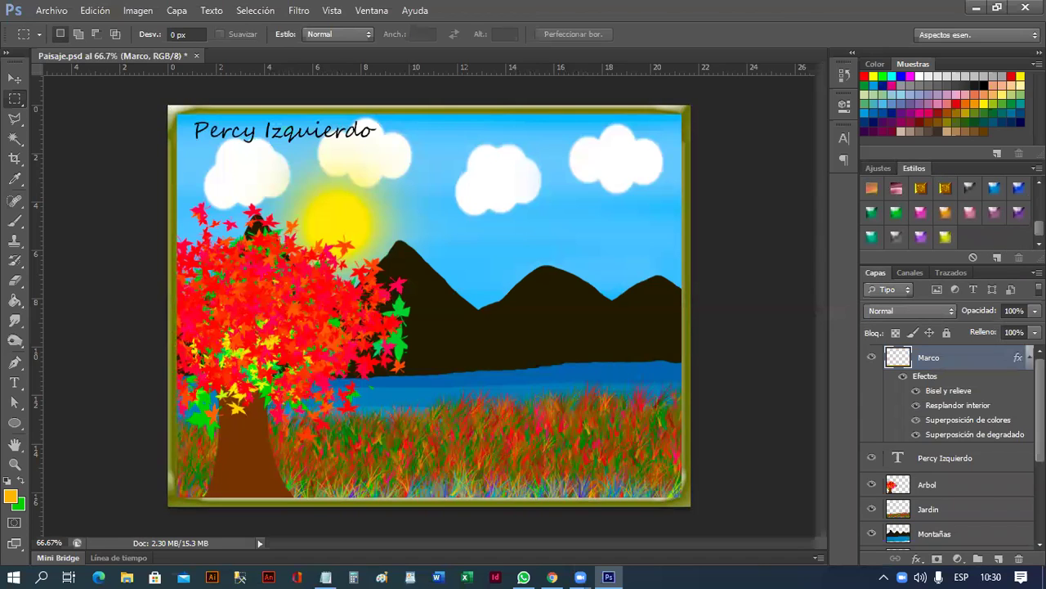
click(1037, 168)
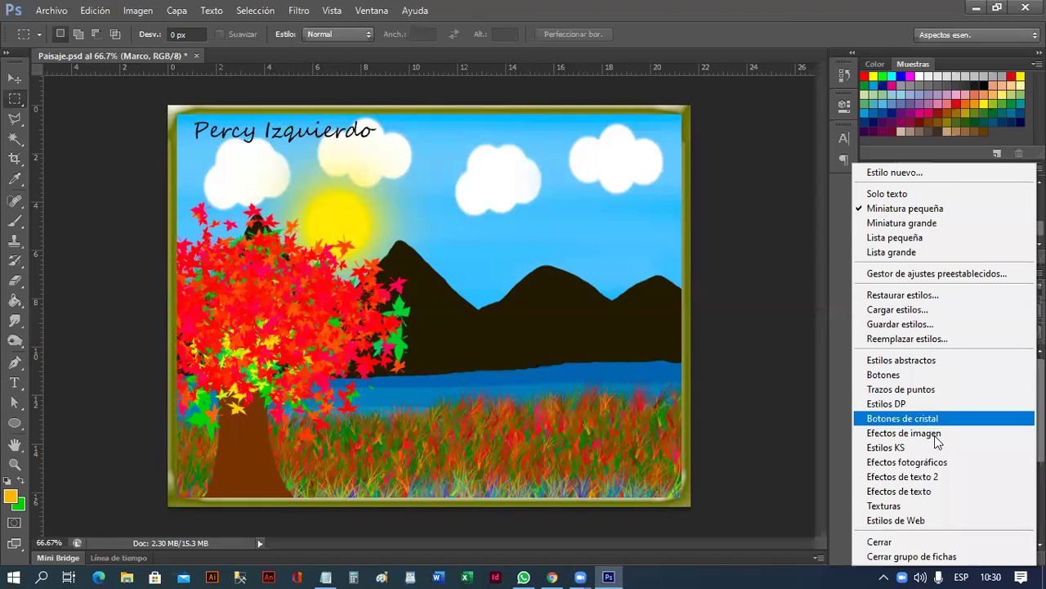
click(935, 487)
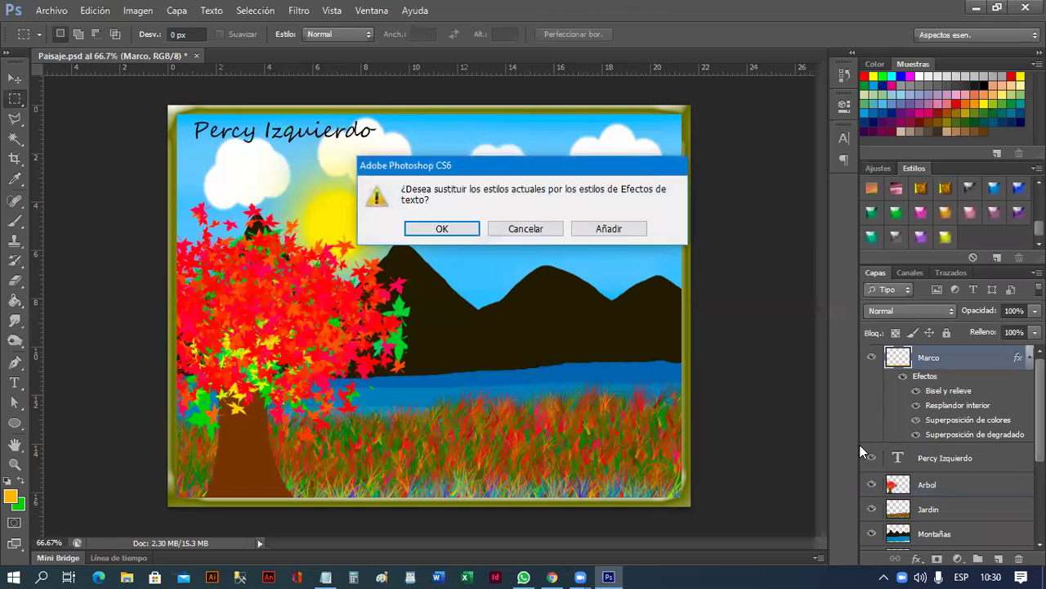
click(629, 230)
- Try the new text-effect presets on Marco: gradient stroke, rainbow dashes, white glow, pink-blue
scroll(981, 225, down, 2)
scroll(981, 225, down, 1)
scroll(981, 225, down, 1)
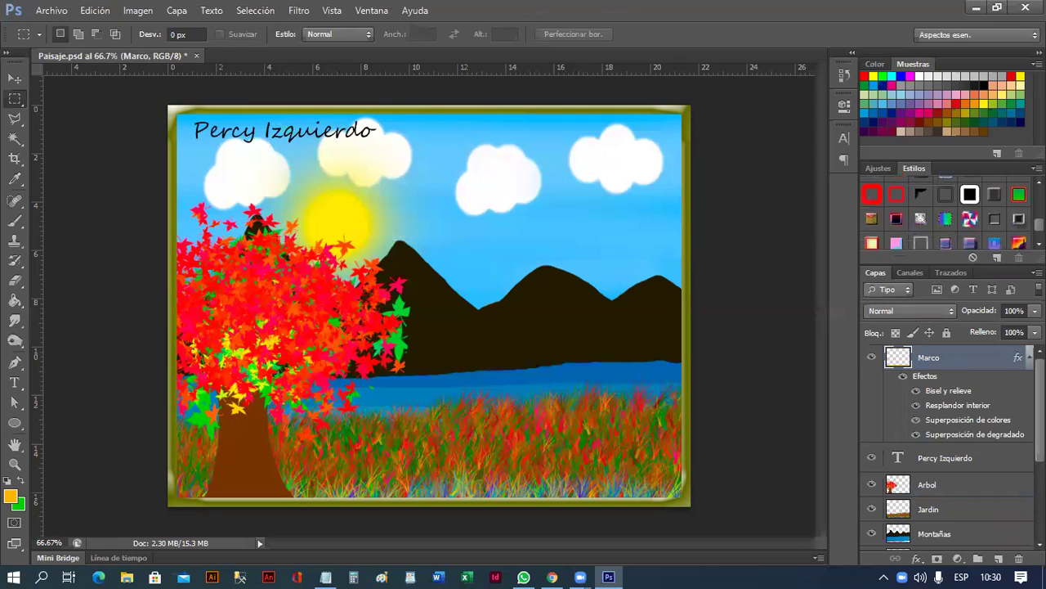
click(969, 220)
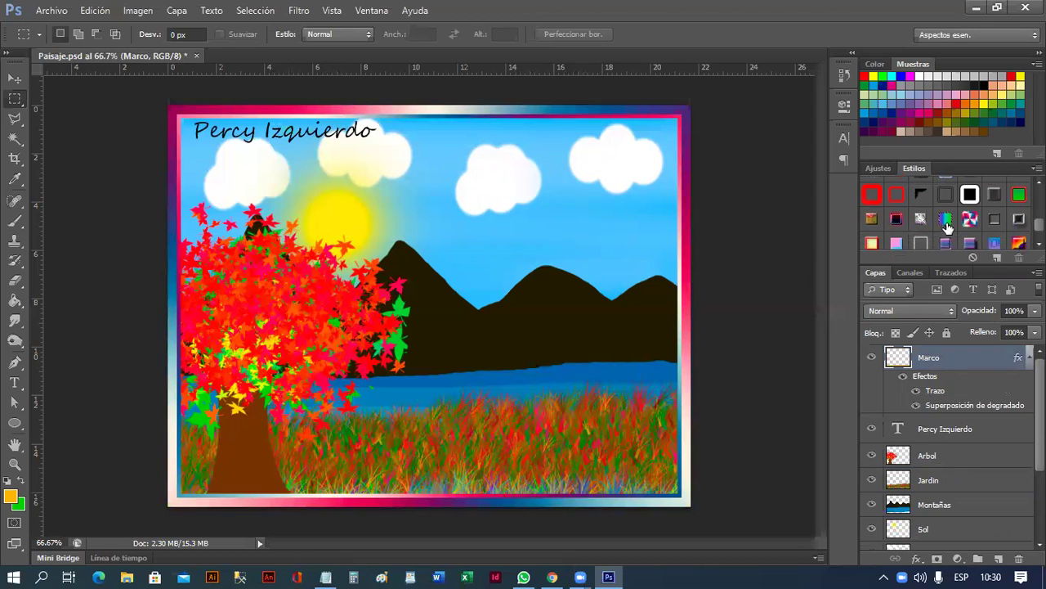
click(945, 219)
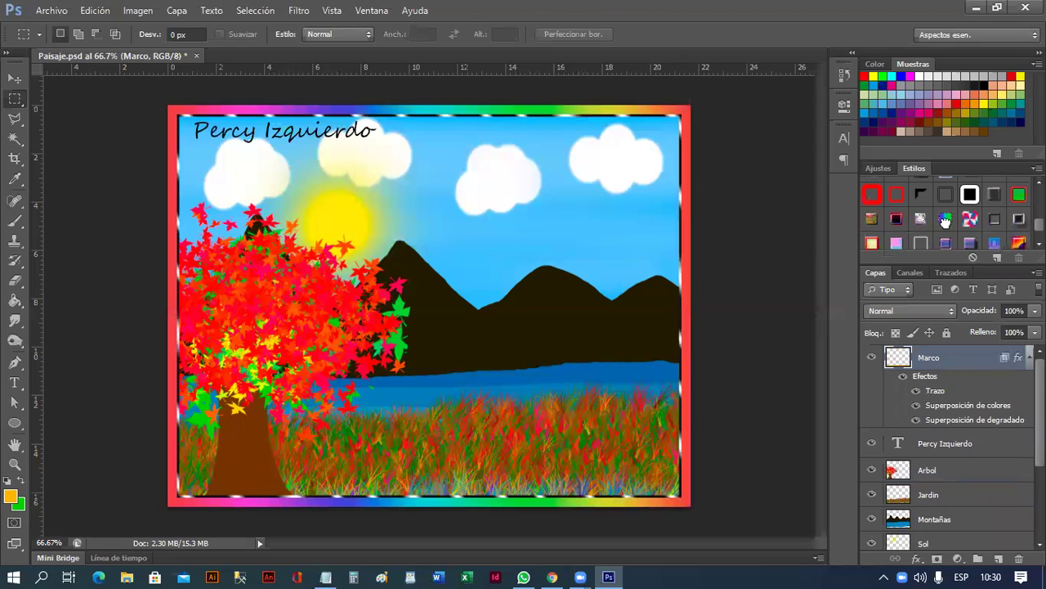
click(923, 240)
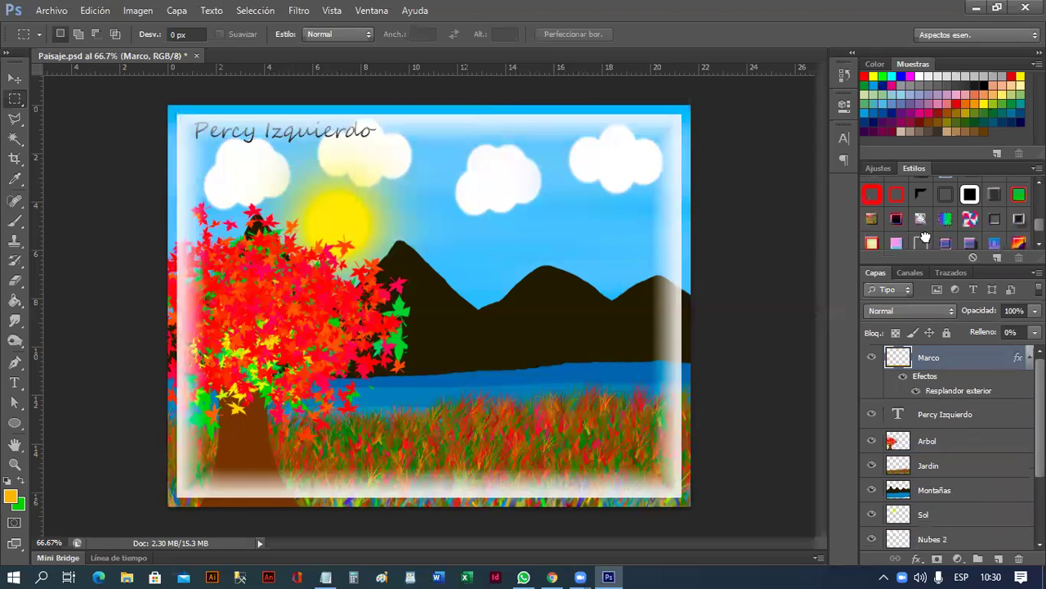
click(873, 244)
- Try red, blue and striped border presets, finishing with the gold Bisel y relieve style
click(873, 244)
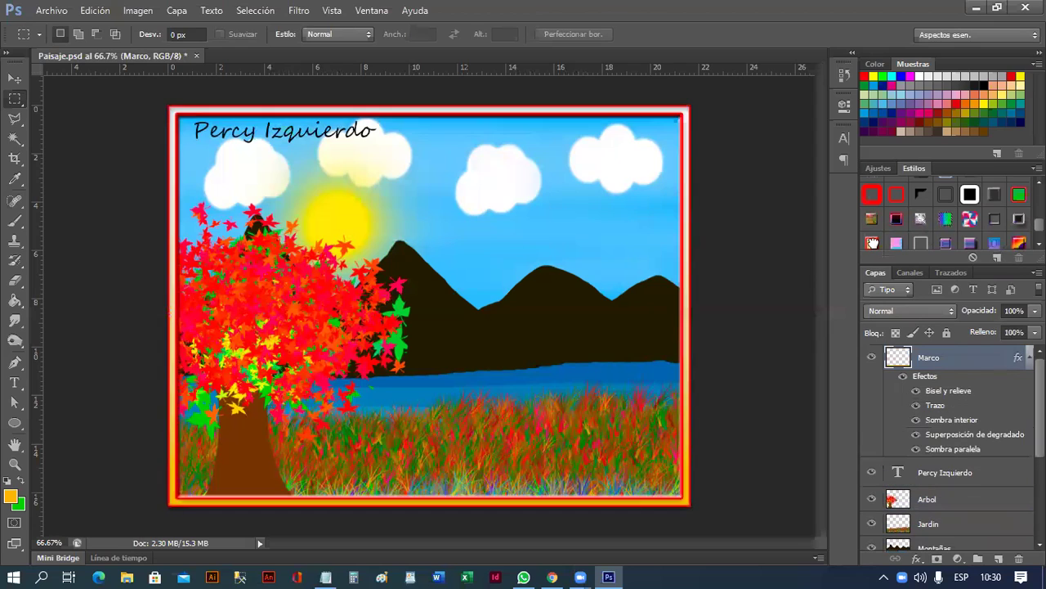
click(1020, 243)
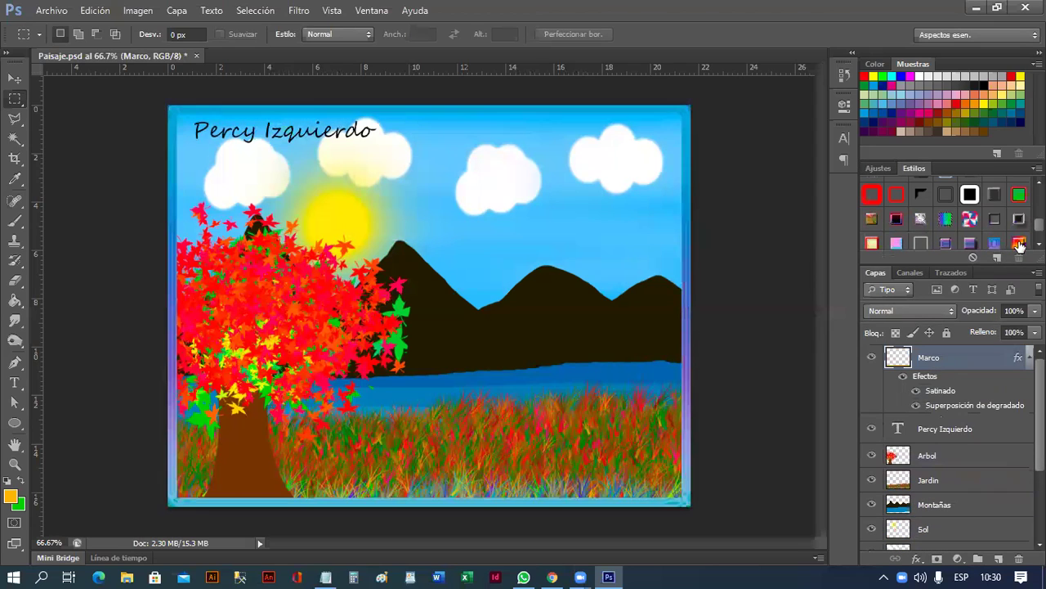
click(1020, 243)
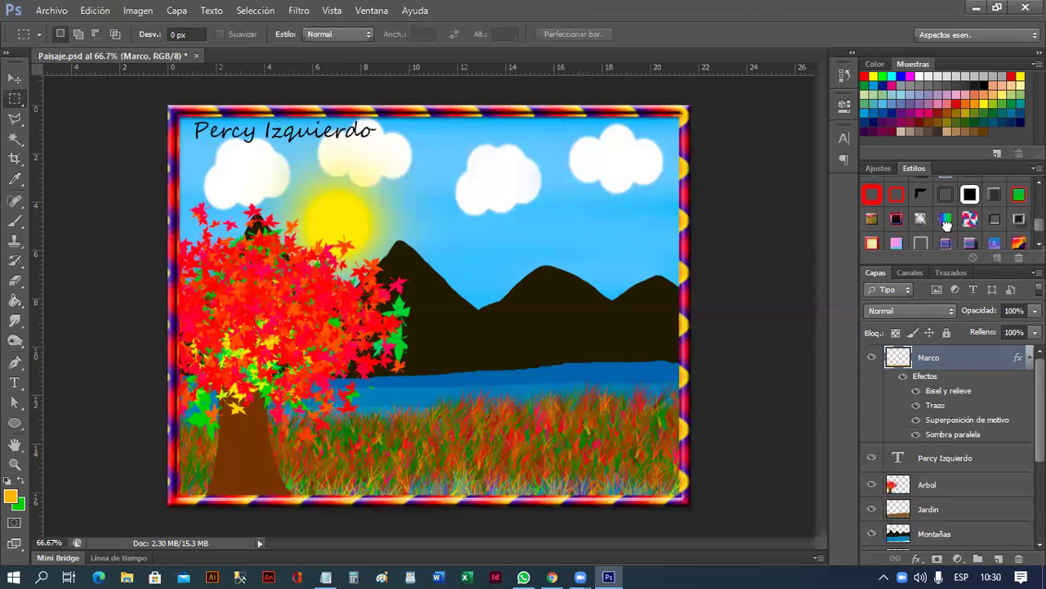
click(971, 220)
click(973, 222)
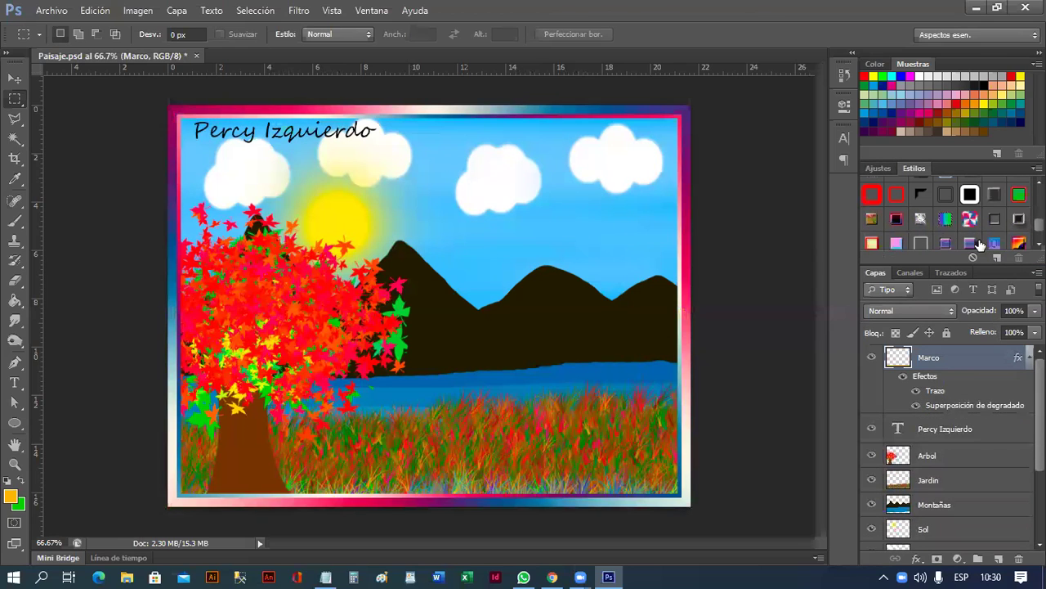
click(971, 241)
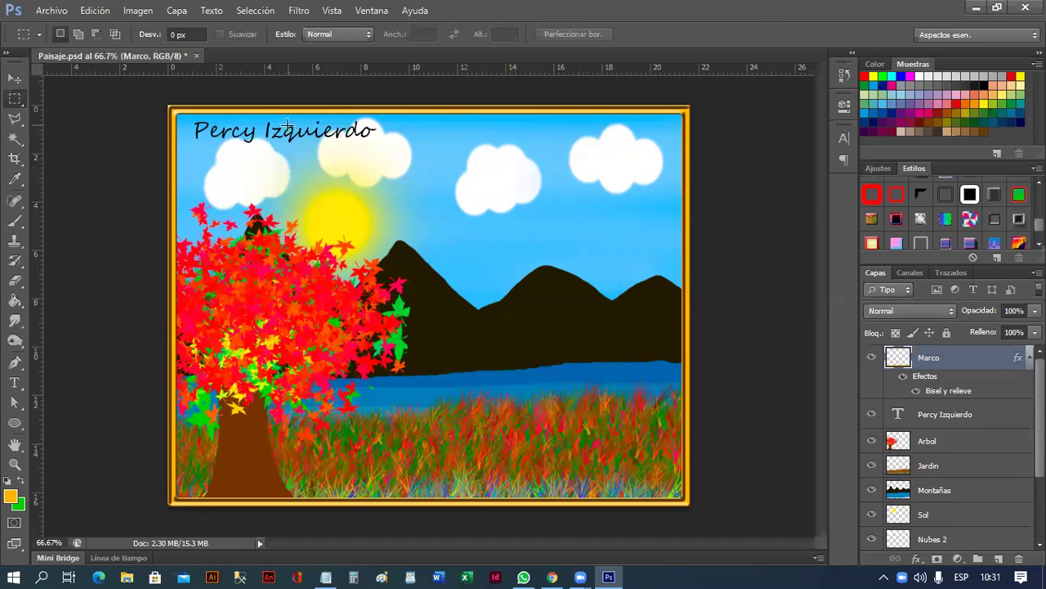
- Open Ballena Azul texturizada from the REVISTA MARINA folder, then close it again
click(70, 13)
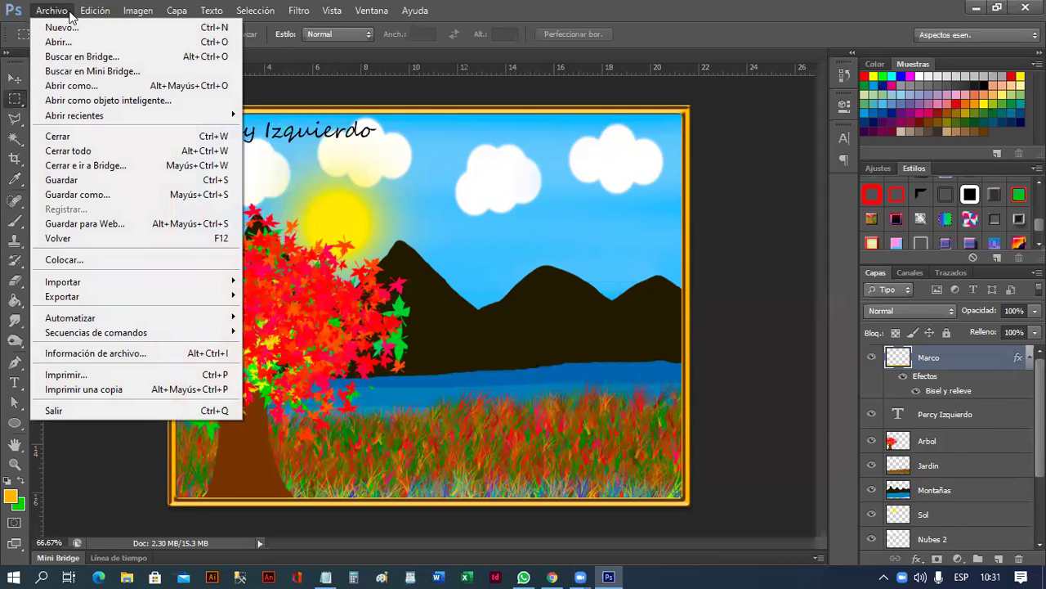
click(58, 41)
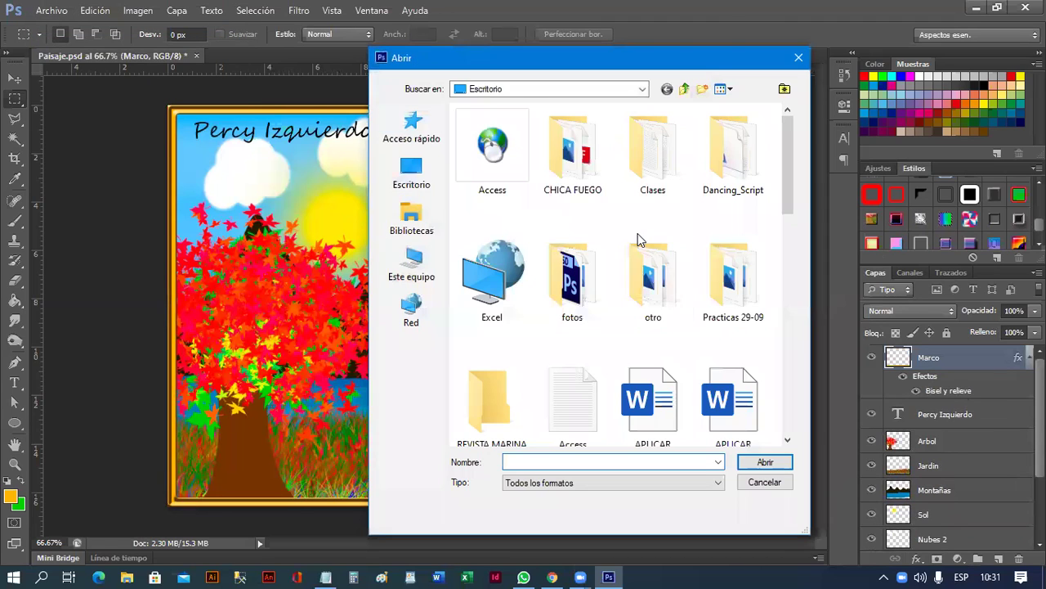
mouse_move(802, 255)
mouse_down()
mouse_move(805, 429)
mouse_move(801, 191)
mouse_up()
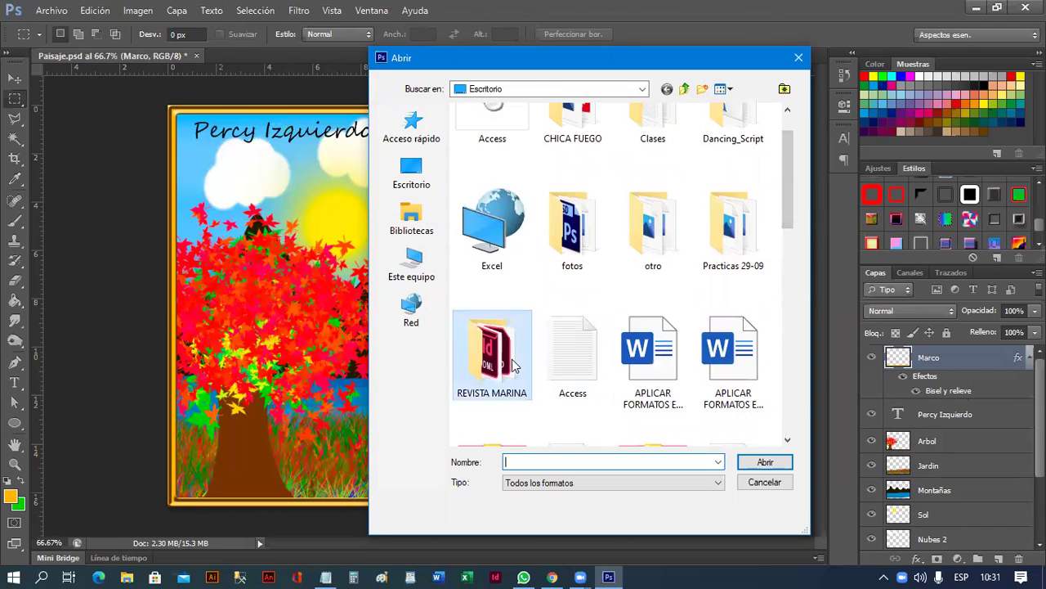
double_click(495, 351)
double_click(518, 172)
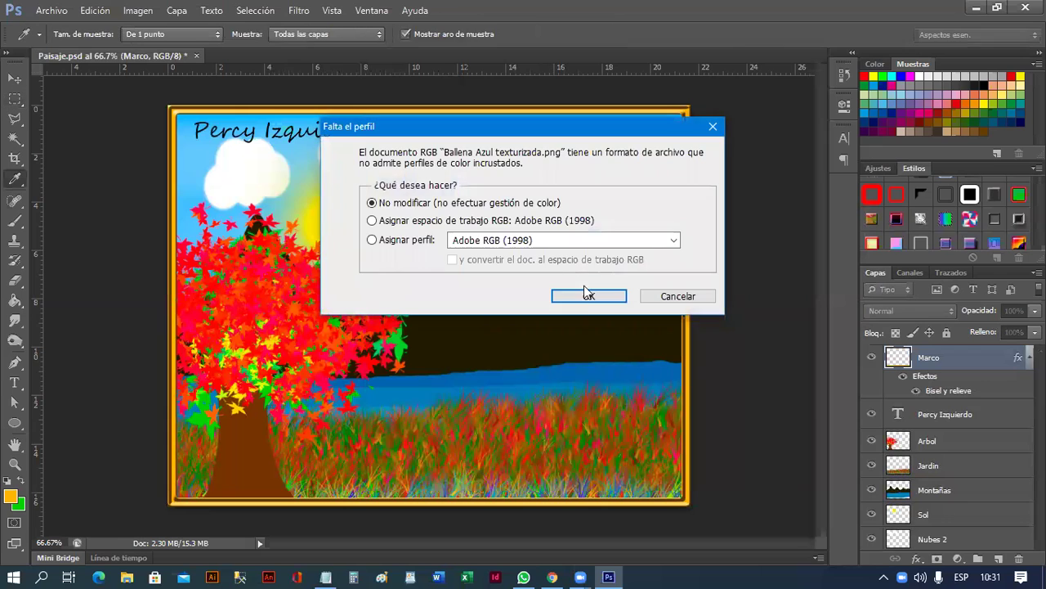
click(585, 295)
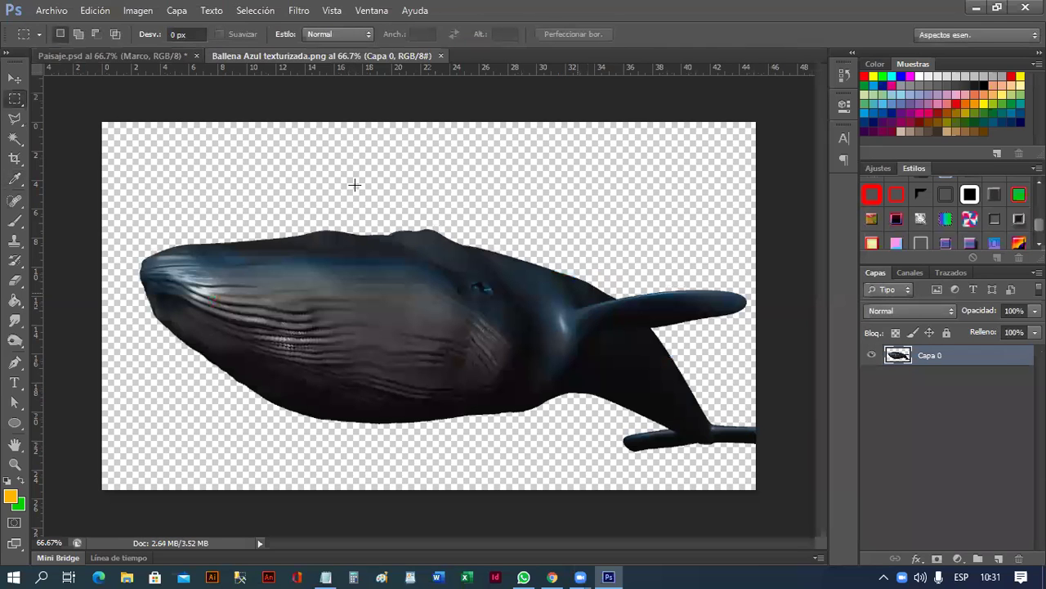
click(441, 55)
- Open 1.jpg keeping its embedded colour profile, then view it alongside Paisaje.psd
click(51, 10)
click(57, 41)
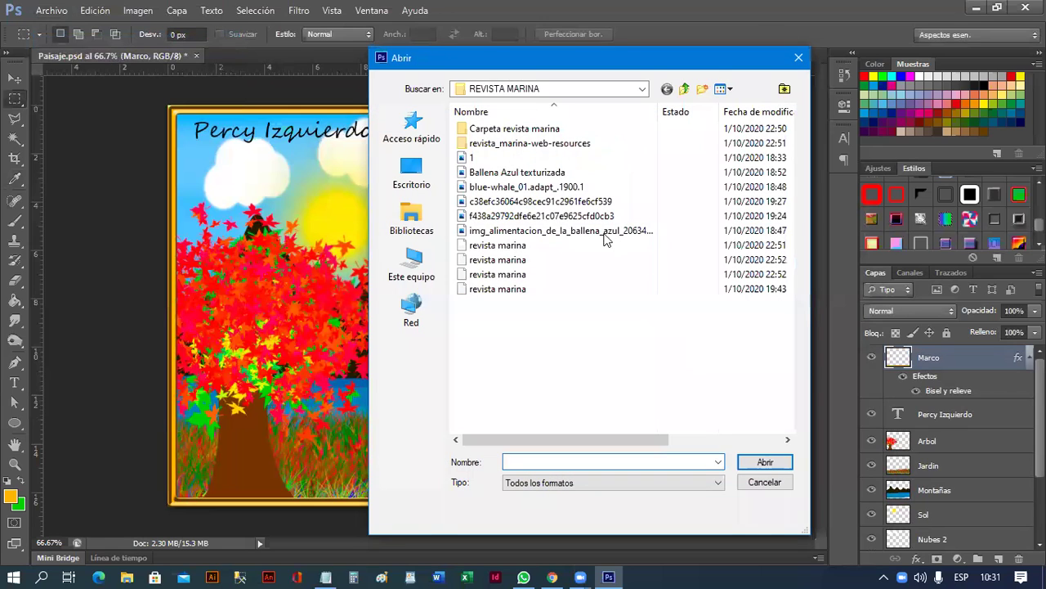
double_click(491, 158)
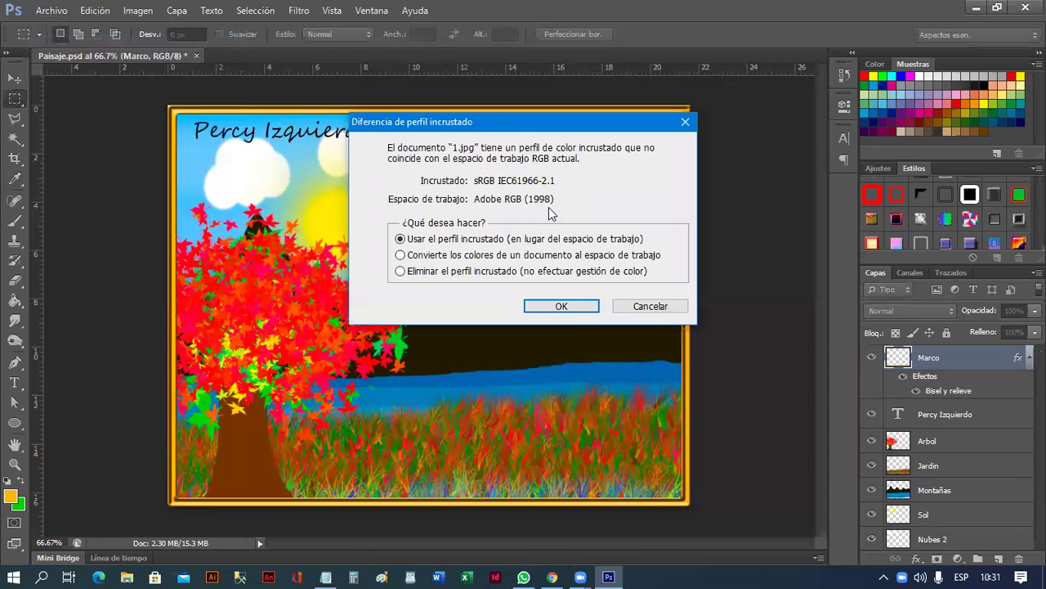
click(574, 309)
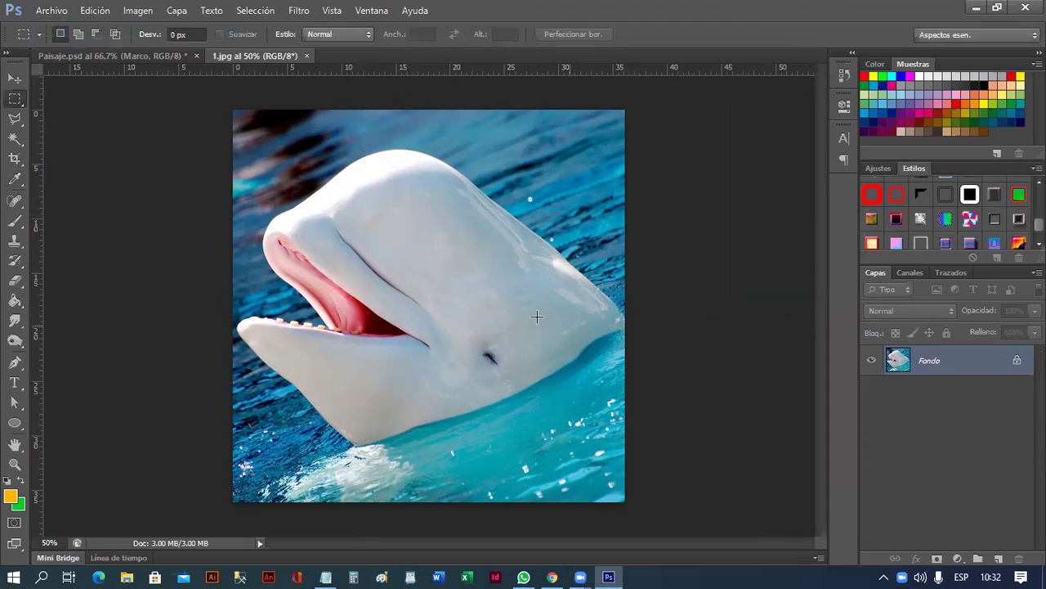
click(134, 50)
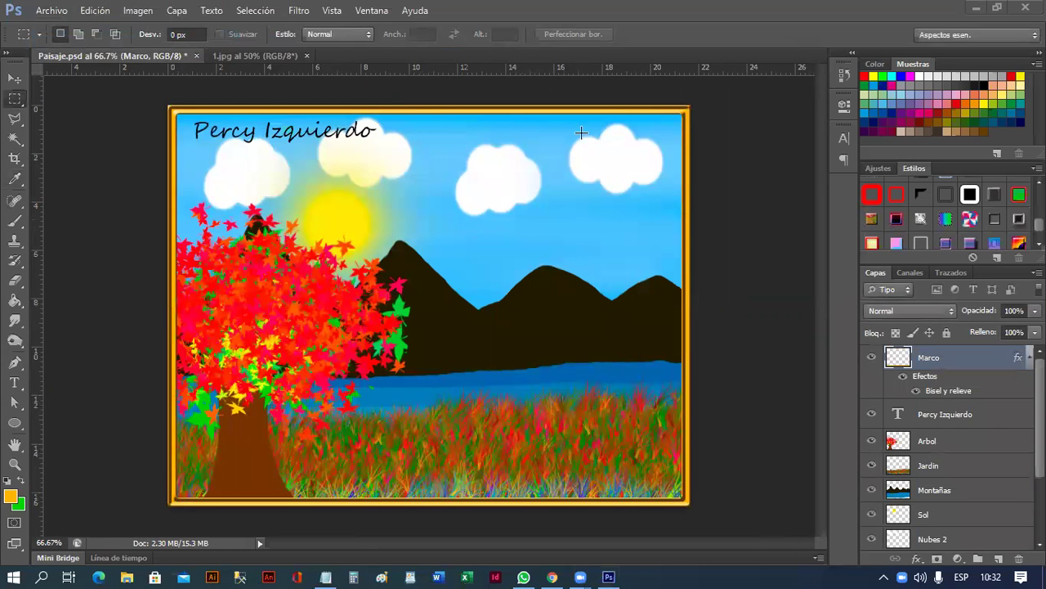
click(258, 56)
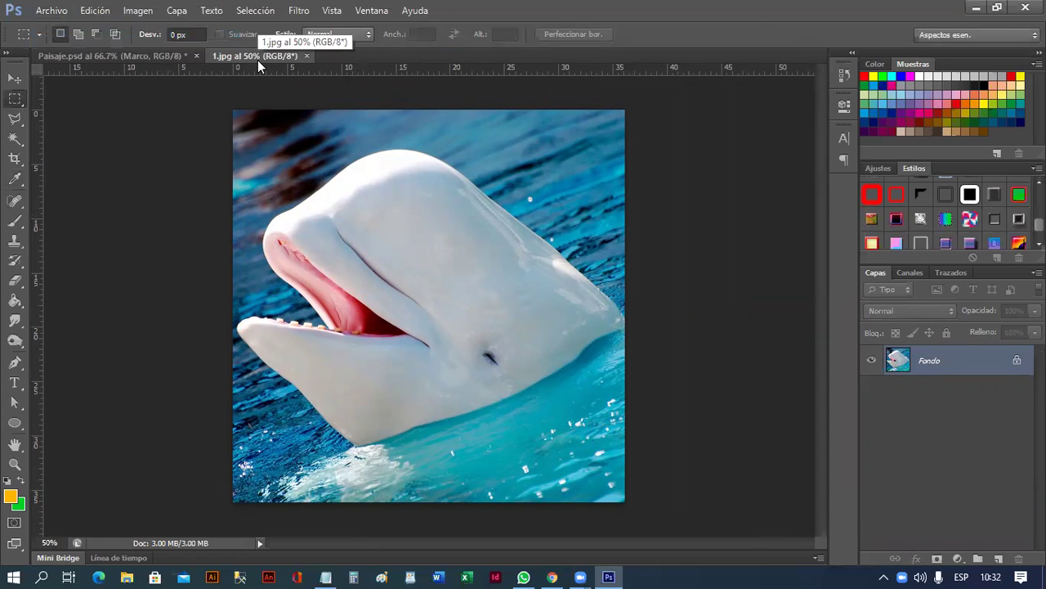
- Create a new layer named 'Borde' via Capa > Nueva > Capa in 1.jpg
click(177, 10)
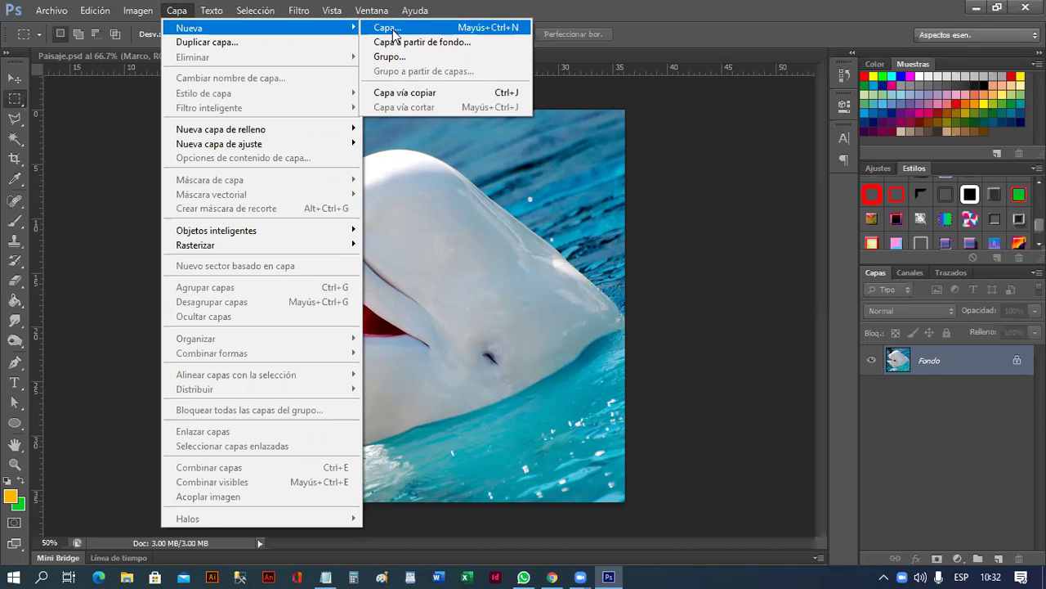
mouse_move(189, 28)
click(177, 13)
click(176, 13)
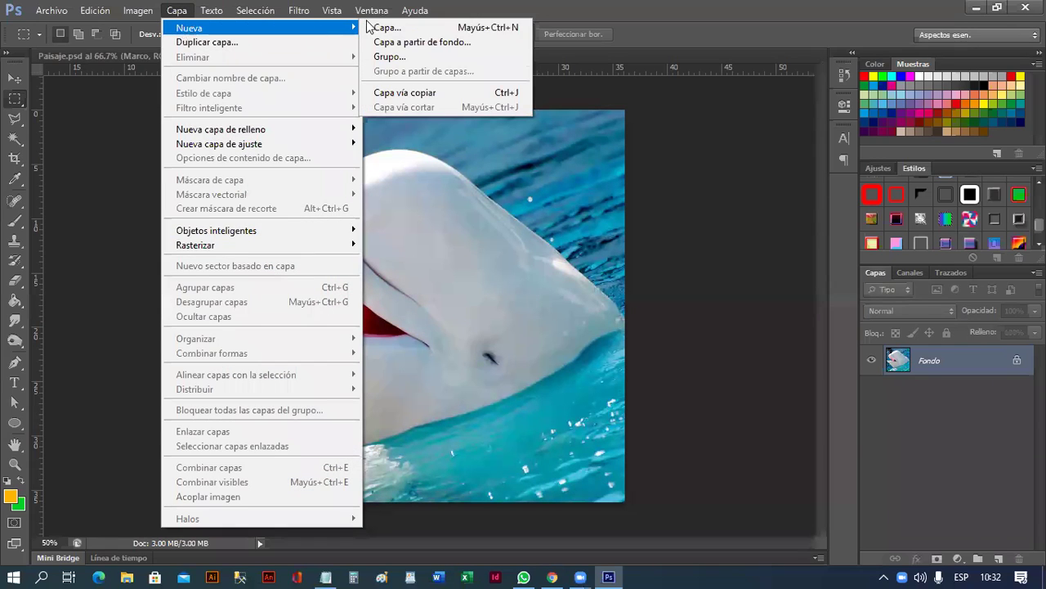
click(447, 30)
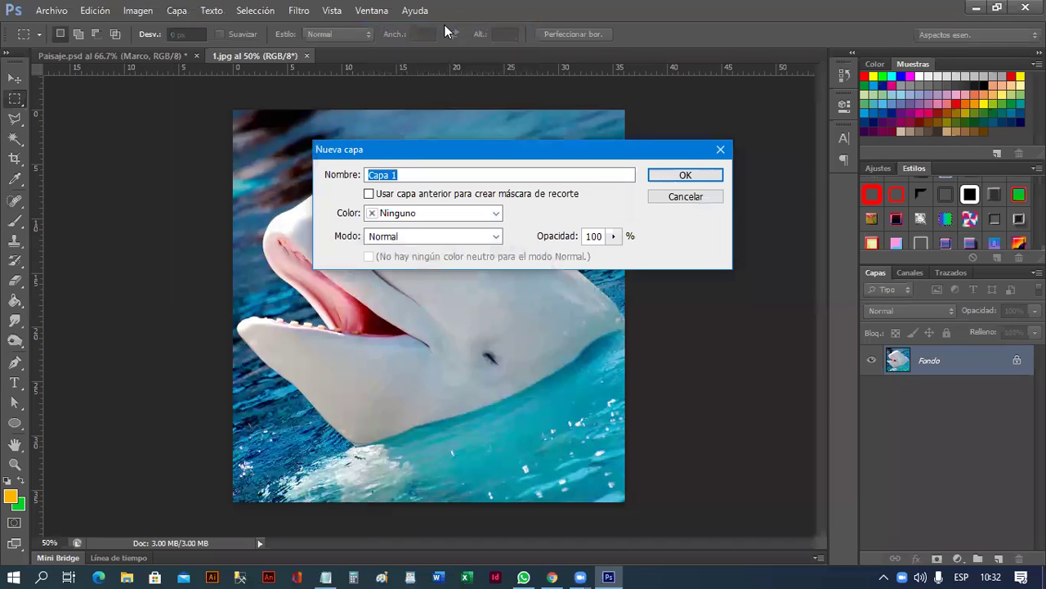
text(Borde)
key(Return)
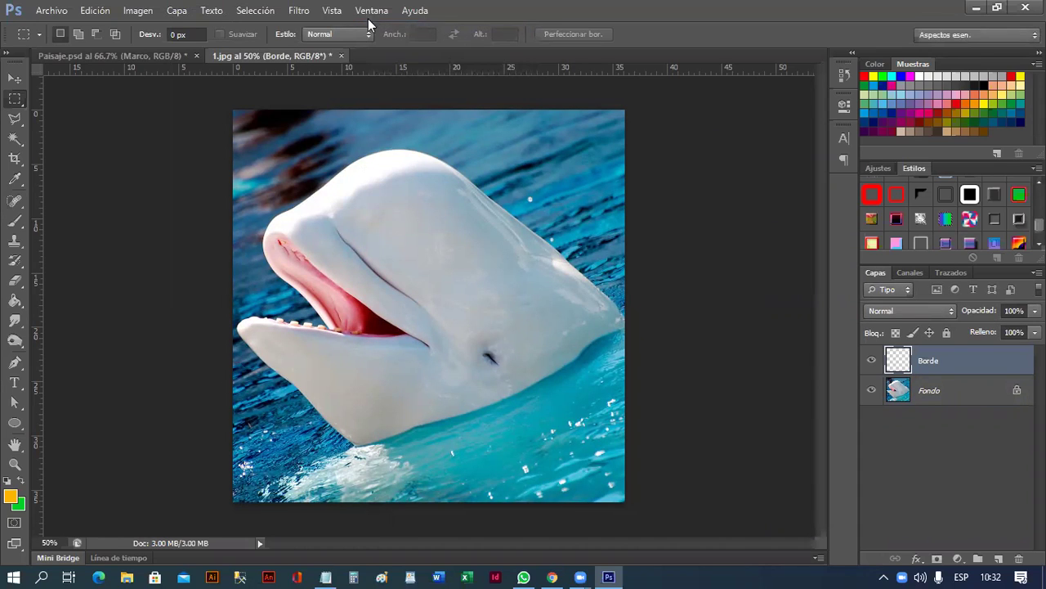
- Select the whole image and stroke the selection in dark green with Contornear
click(273, 12)
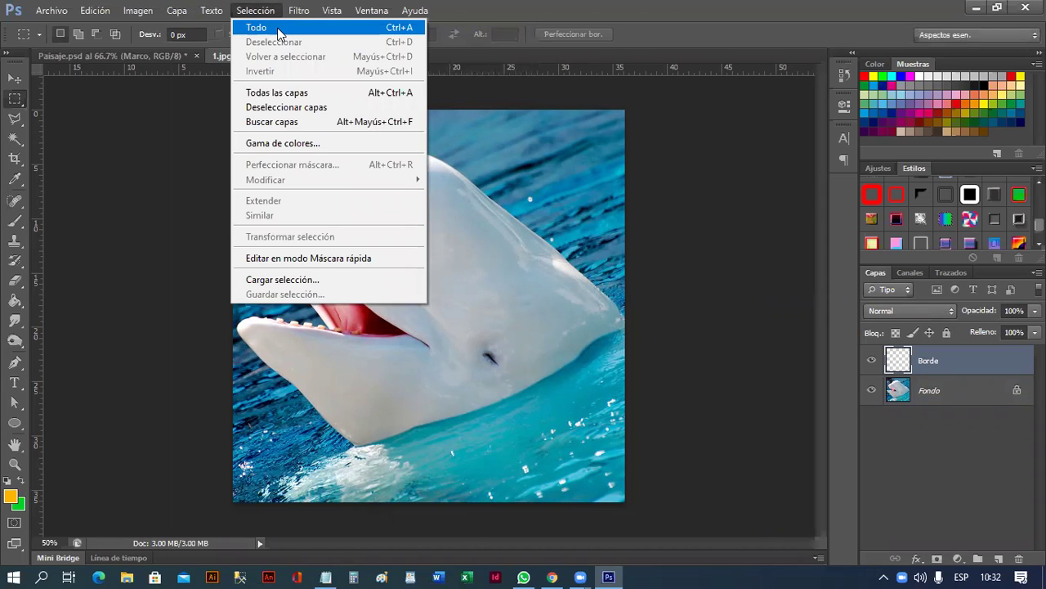
click(278, 33)
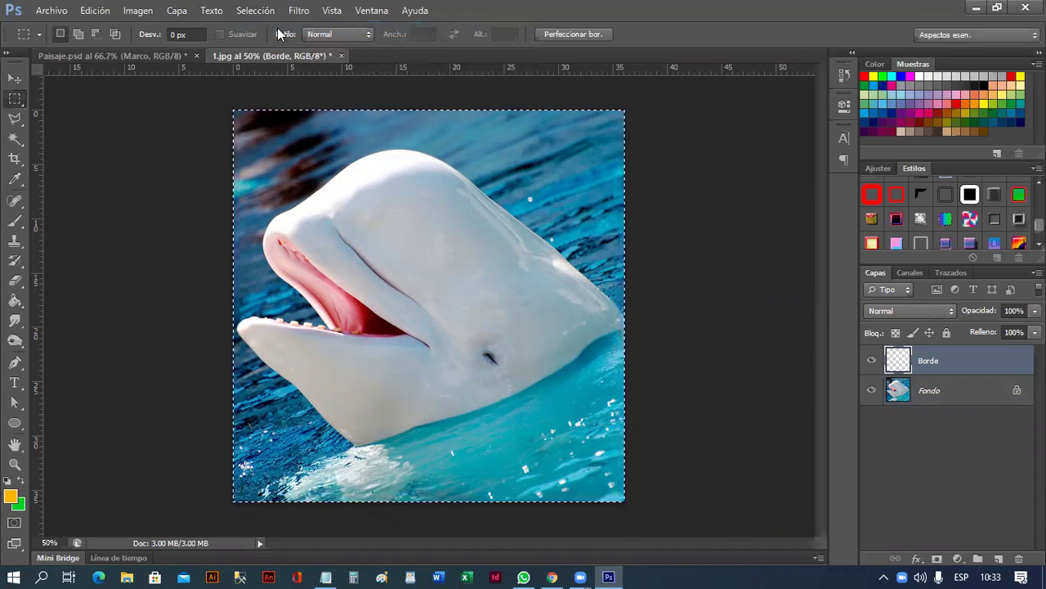
click(94, 11)
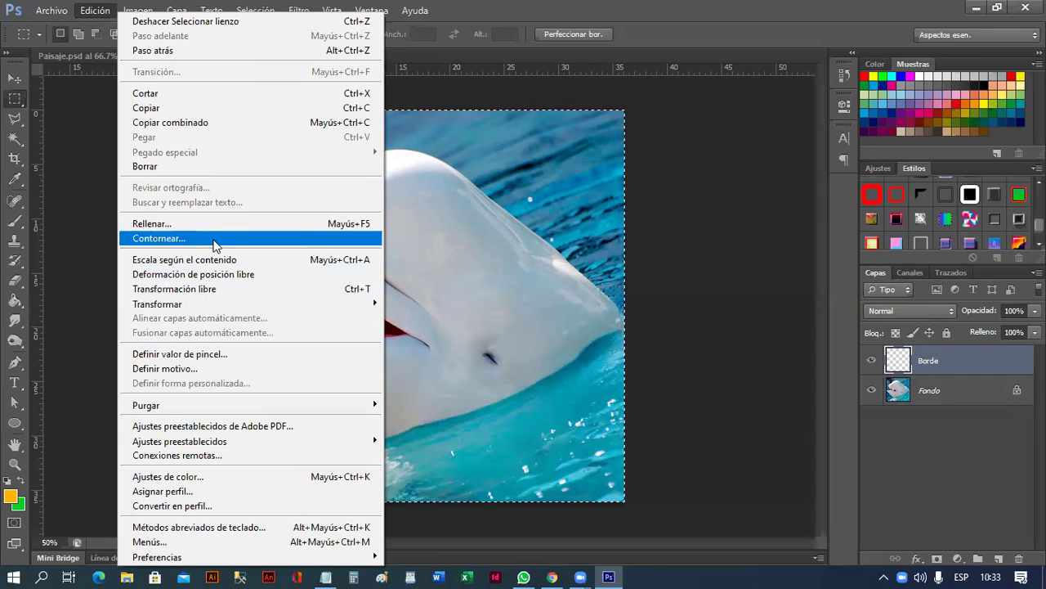
click(215, 244)
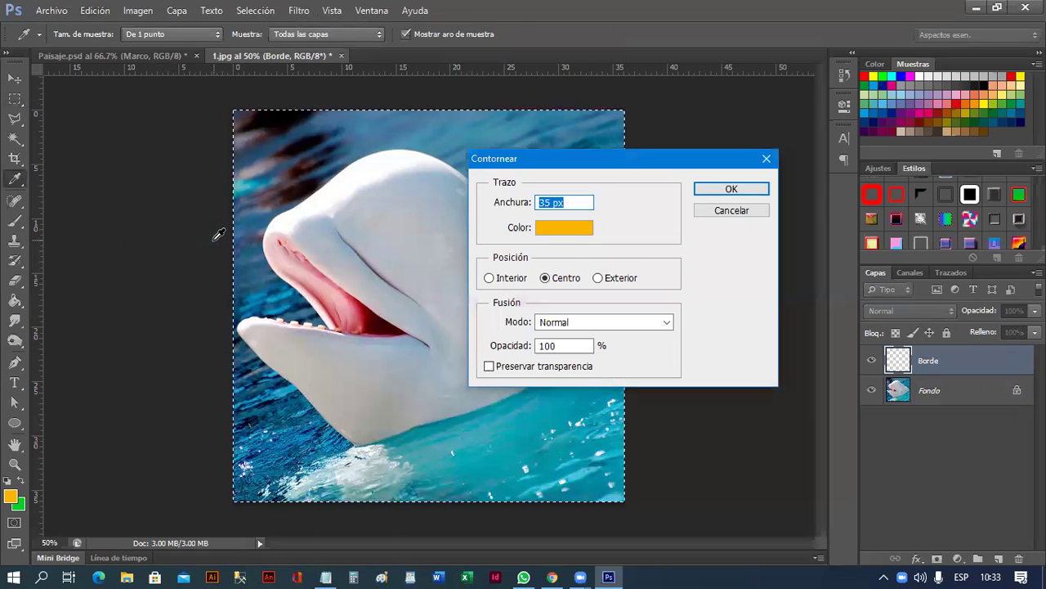
click(570, 228)
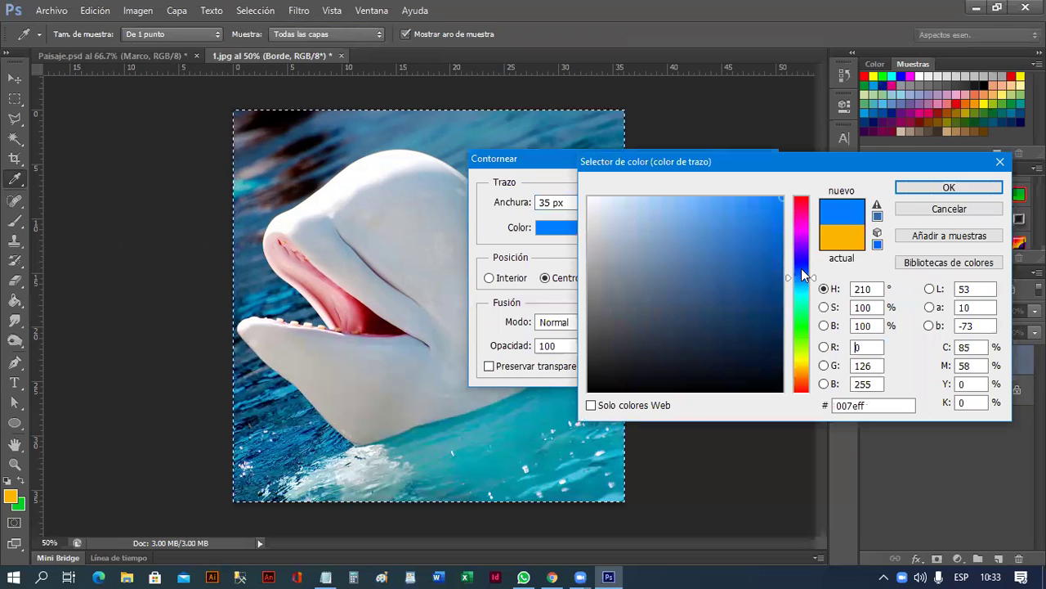
mouse_move(800, 277)
mouse_down()
mouse_move(790, 323)
mouse_move(797, 297)
mouse_move(802, 320)
mouse_move(782, 342)
mouse_move(782, 293)
mouse_up()
click(773, 332)
click(901, 190)
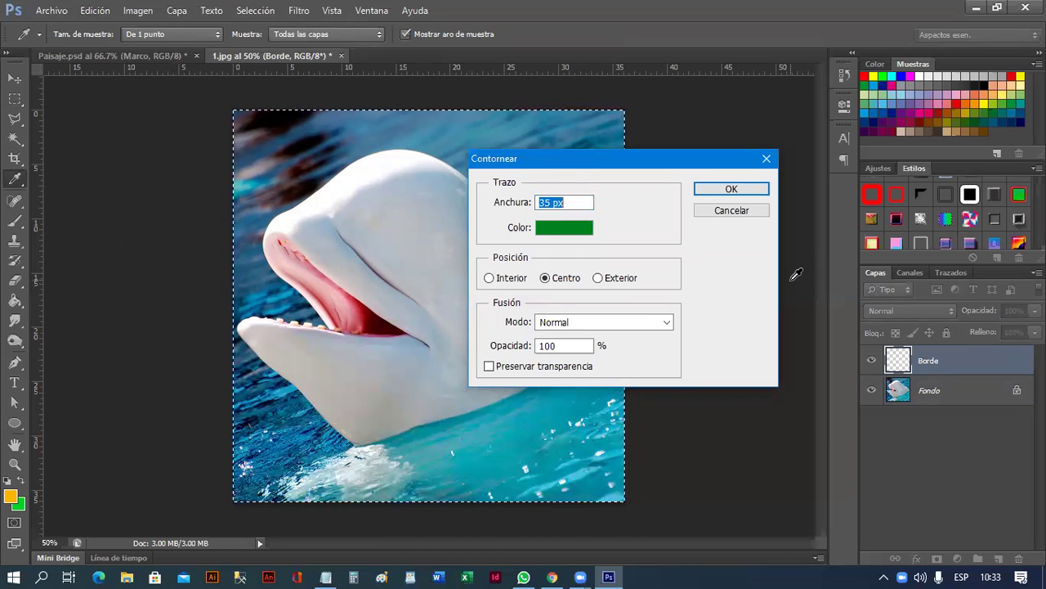
double_click(545, 202)
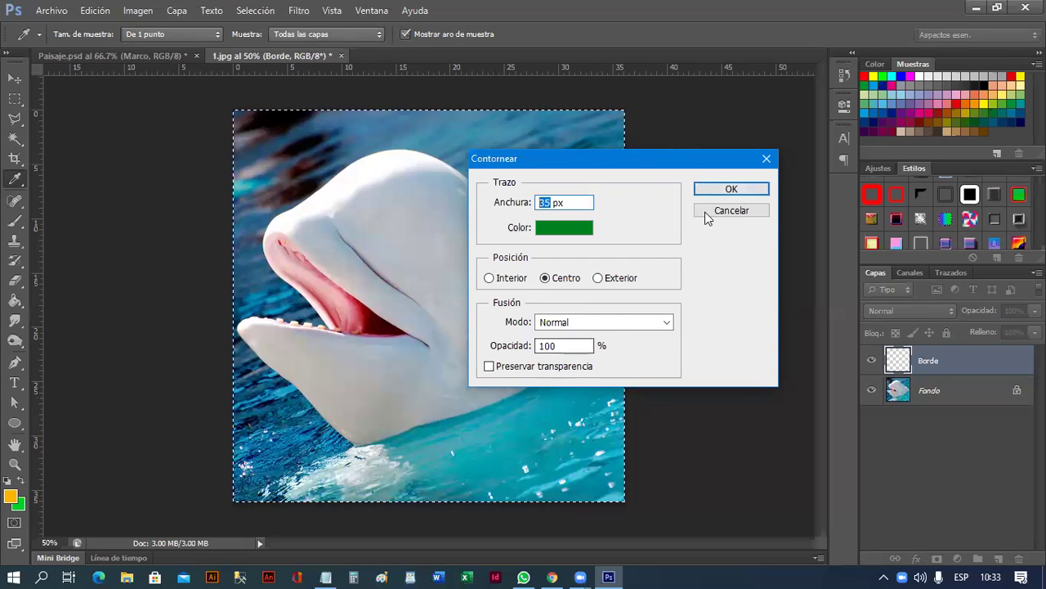
click(724, 193)
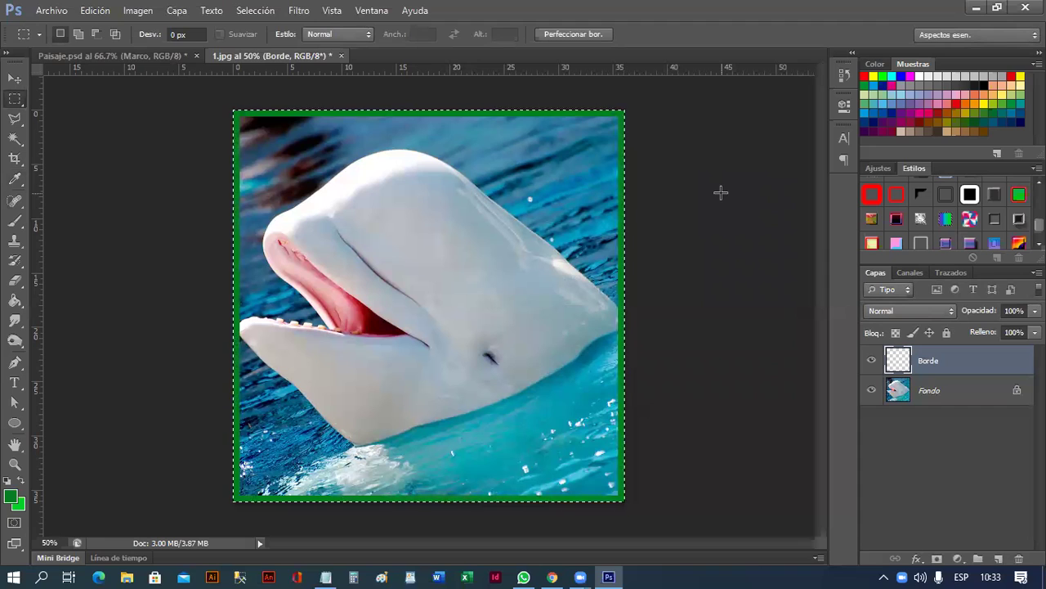
- Undo that stroke and reapply the dark green stroke at 45 px width
key(ctrl+z)
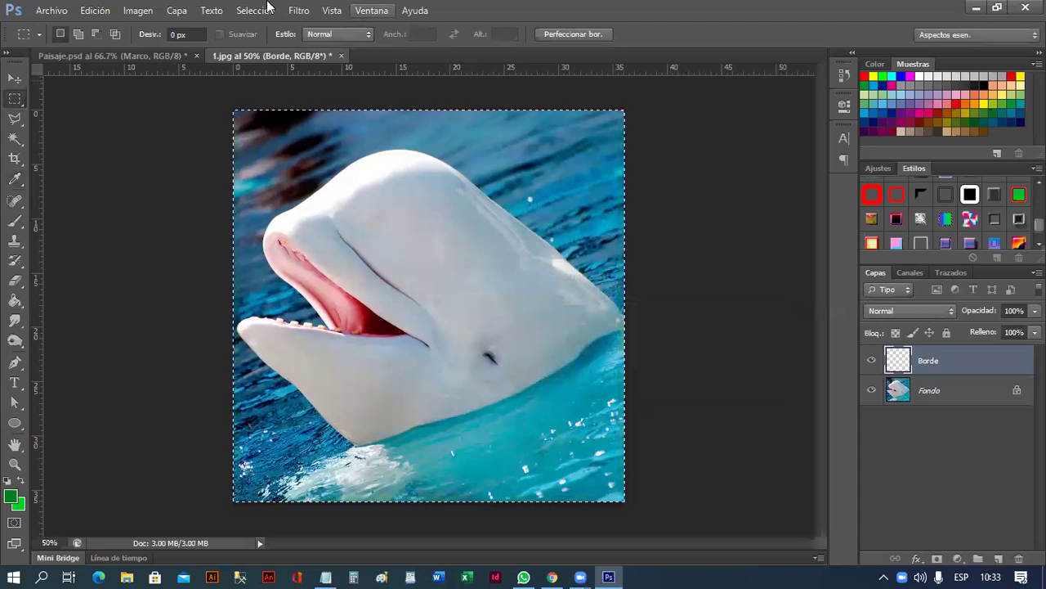
click(109, 10)
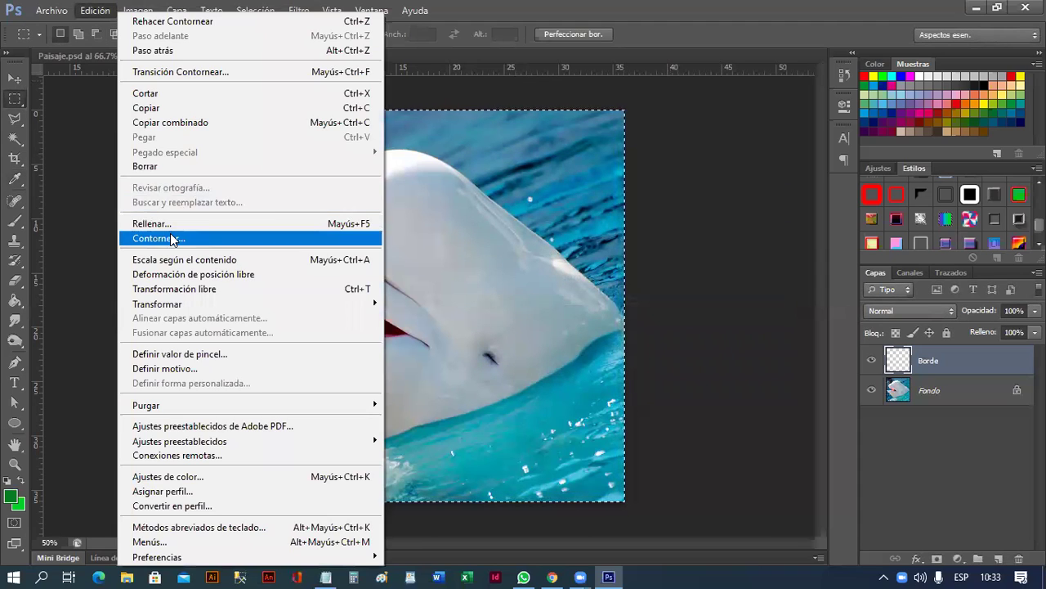
click(172, 238)
click(546, 203)
drag(547, 203, 523, 201)
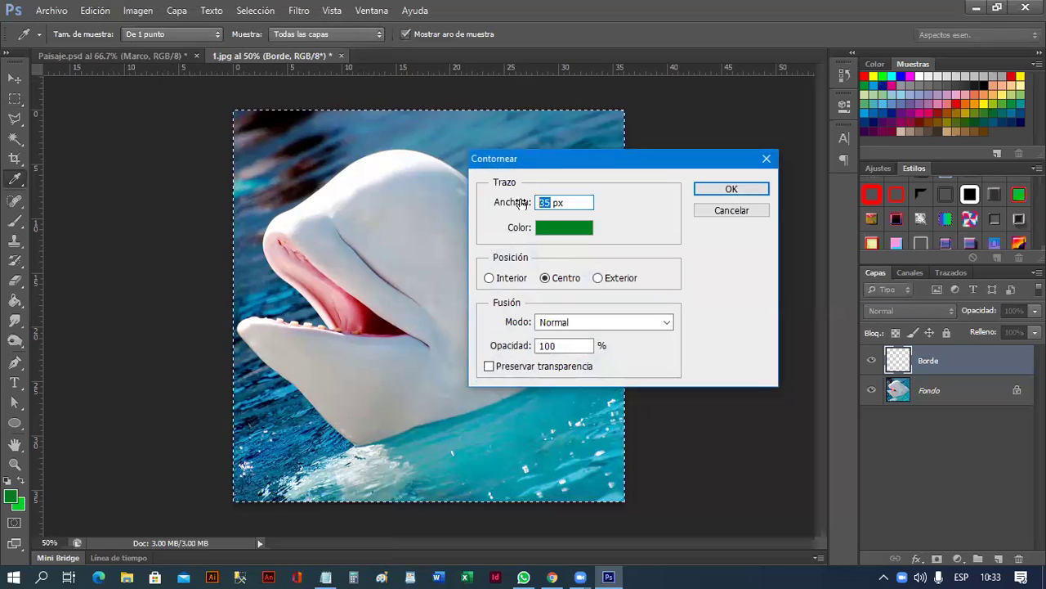
text(45)
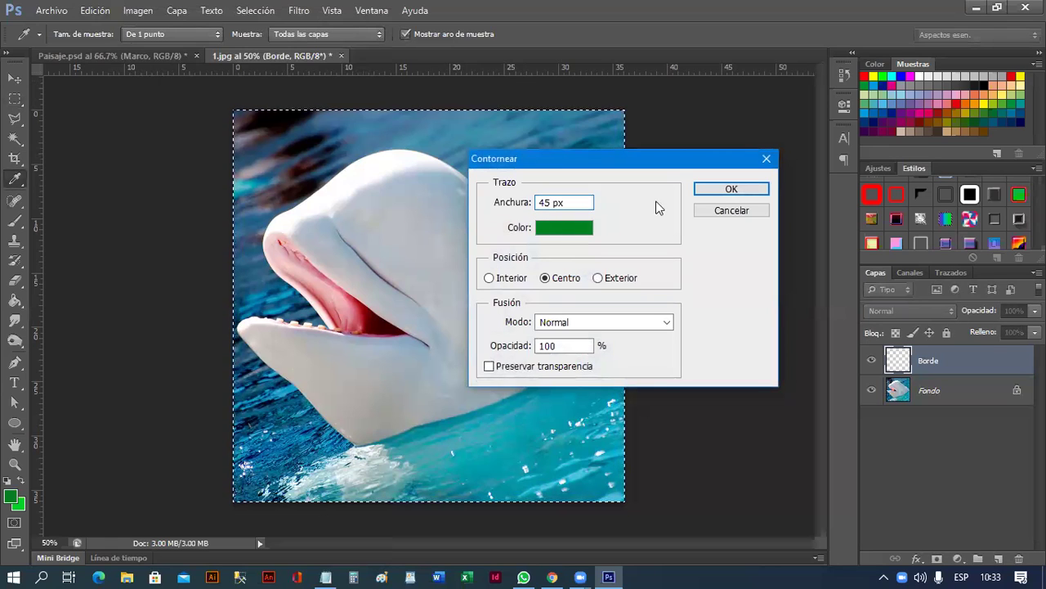
click(700, 190)
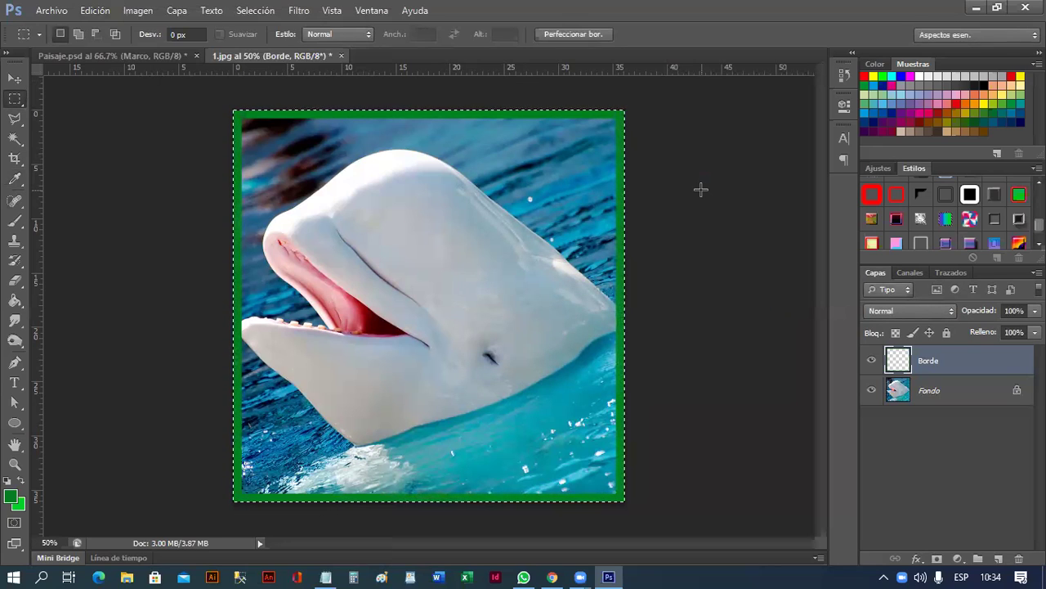
click(917, 559)
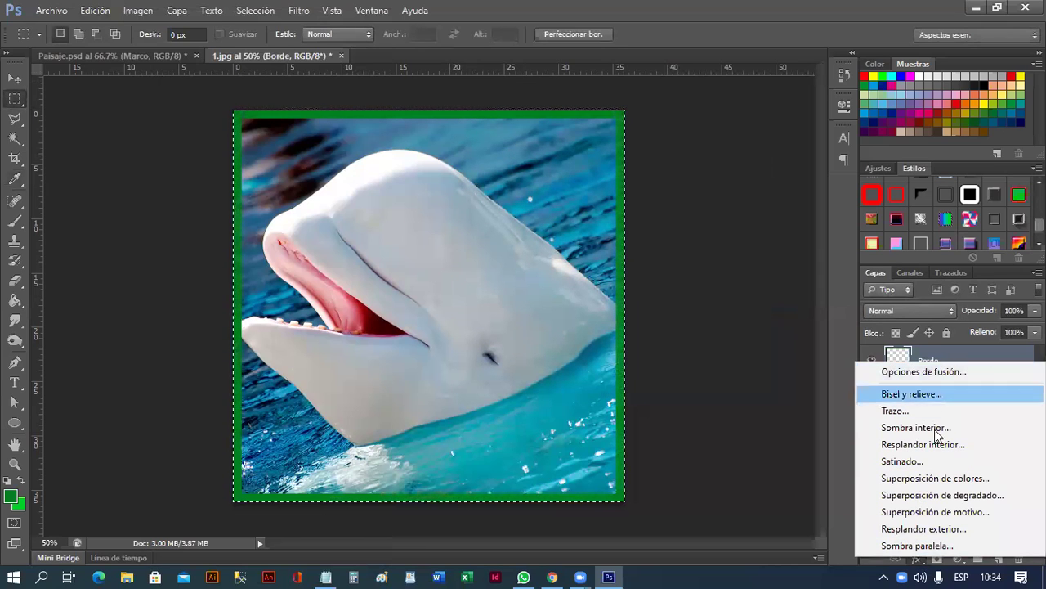
- Try preset styles on the Borde layer, settling on the lilac bevelled style
click(845, 328)
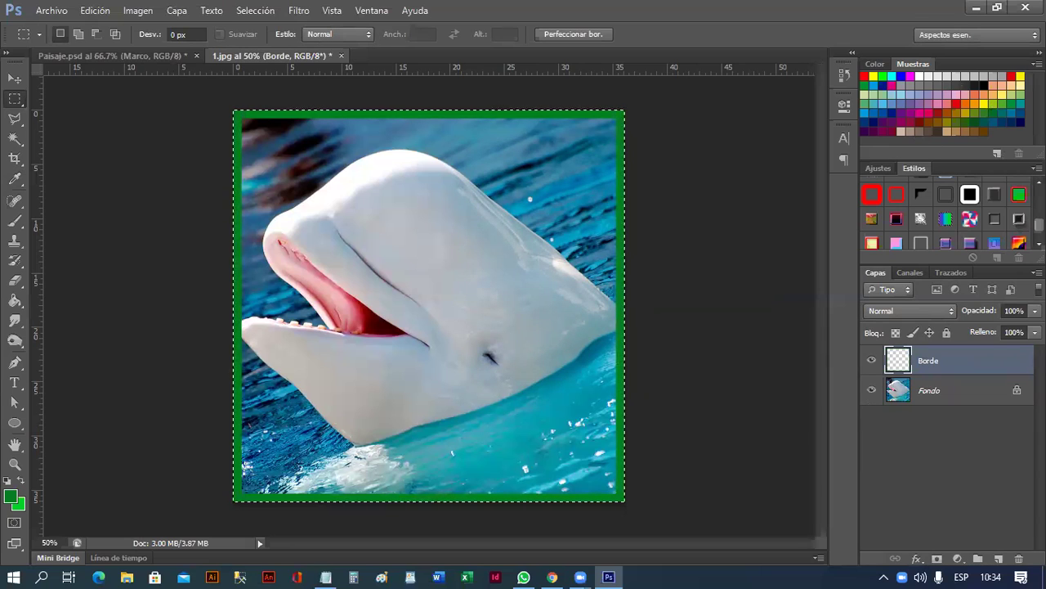
scroll(904, 245, down, 2)
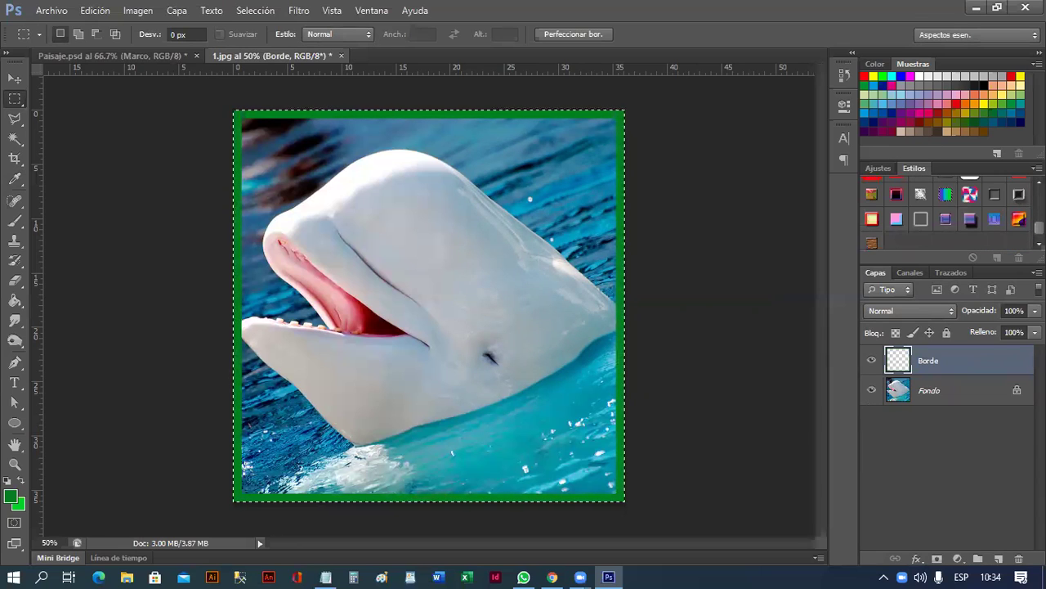
click(870, 236)
click(896, 212)
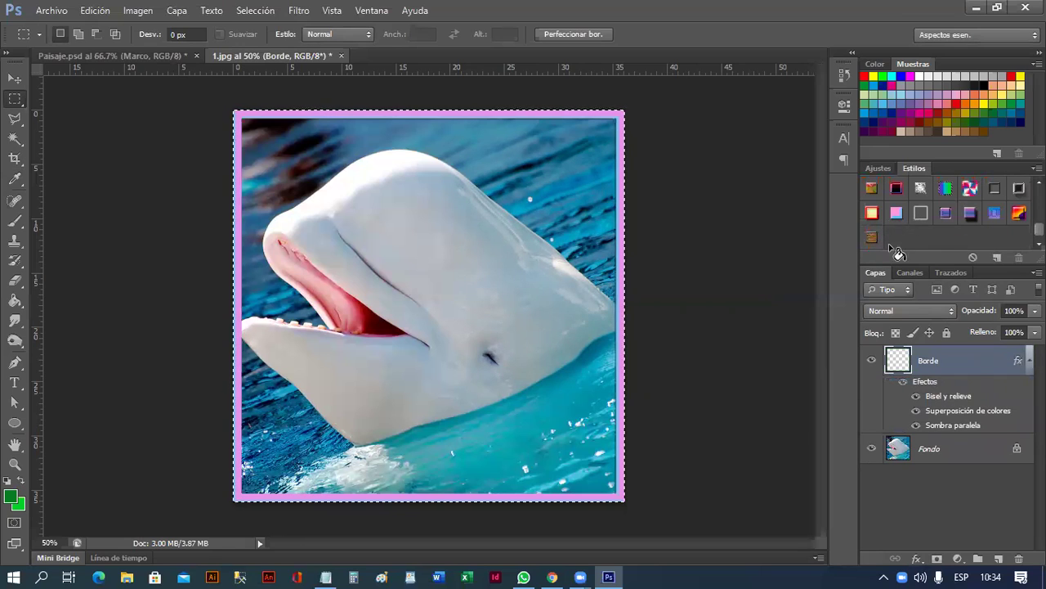
click(872, 189)
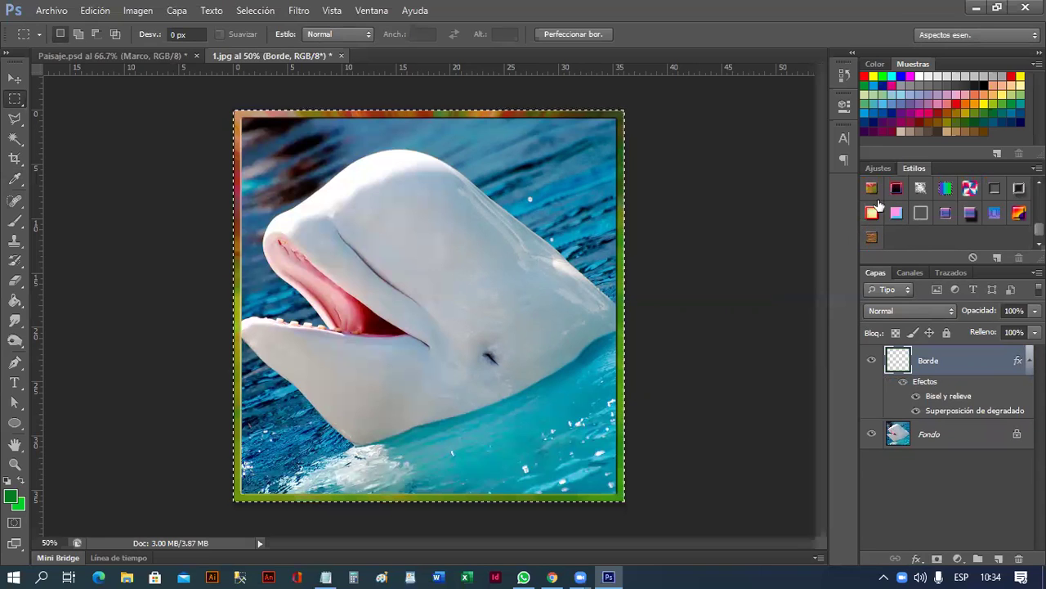
click(894, 214)
- Clear the selection with Selección > Deseleccionar
click(256, 10)
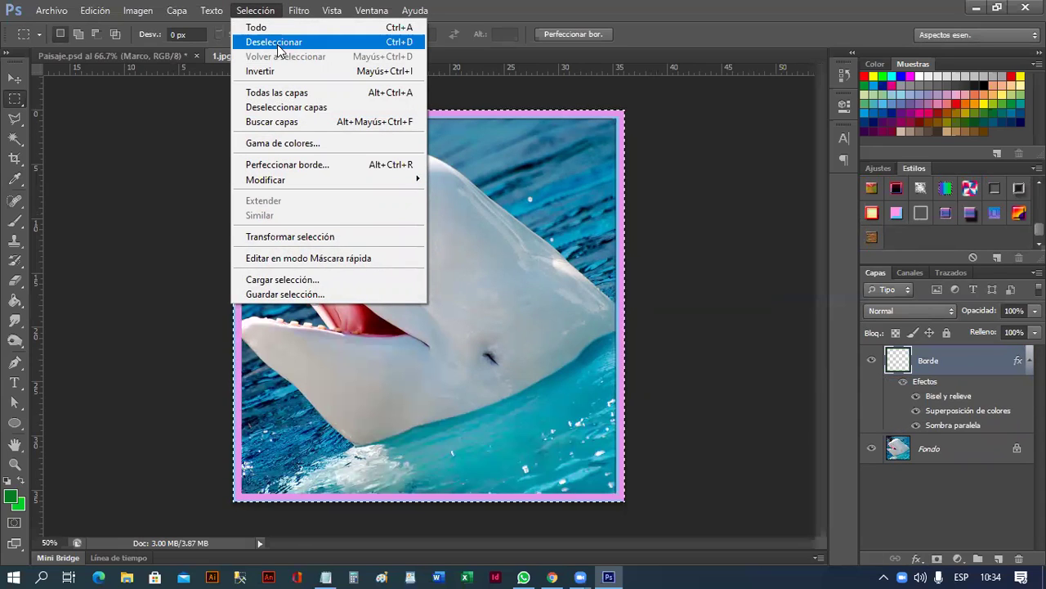
click(278, 45)
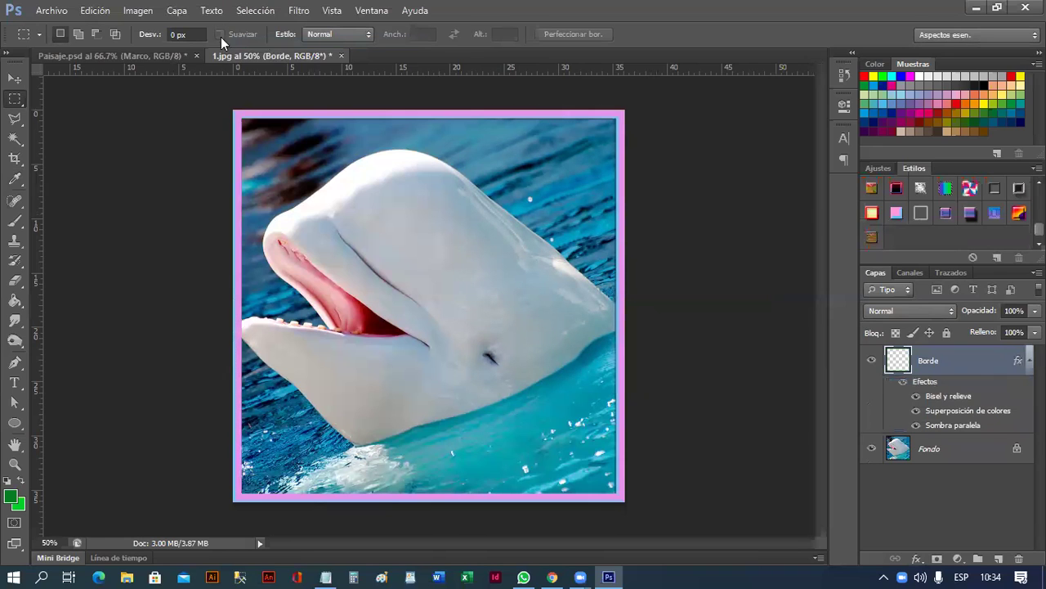
click(180, 11)
mouse_move(182, 29)
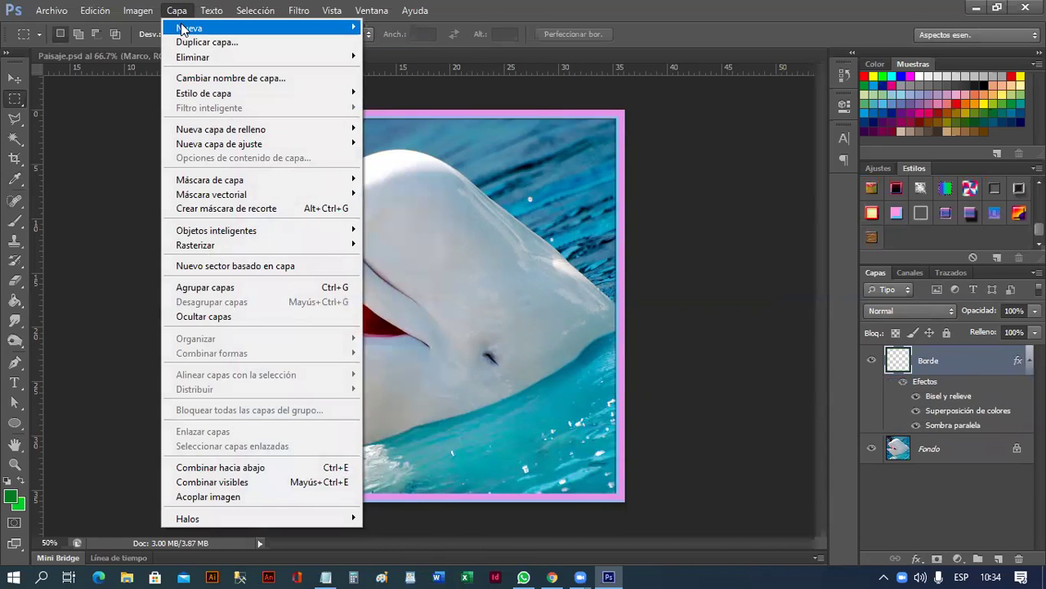
mouse_move(414, 10)
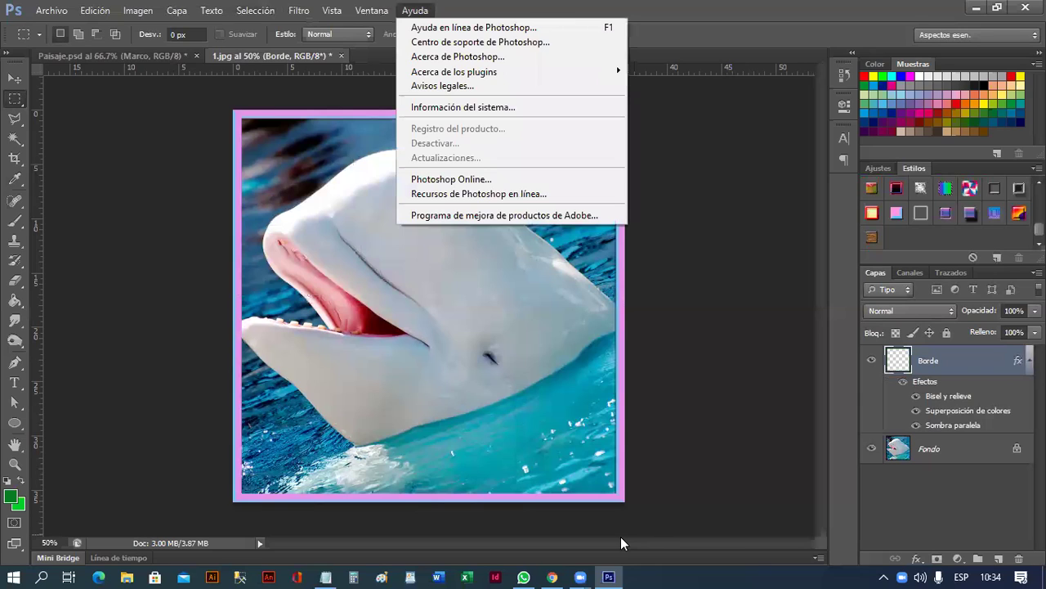
click(744, 7)
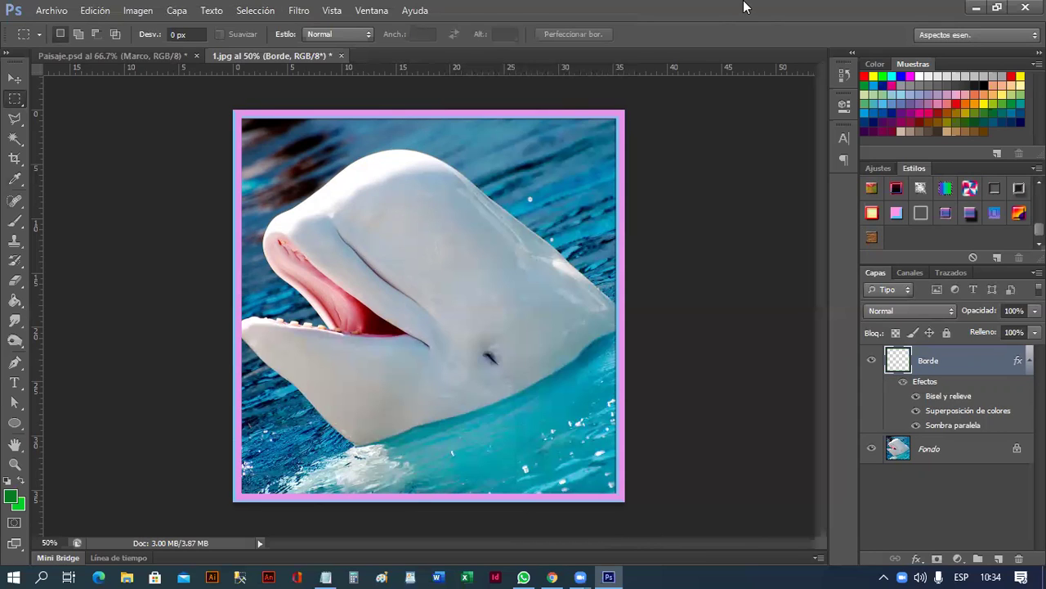
- In Notepad, add a sixth note: CTRL + SHIFT (MAYUSC) + N ---> Crea la capa
click(325, 576)
click(249, 215)
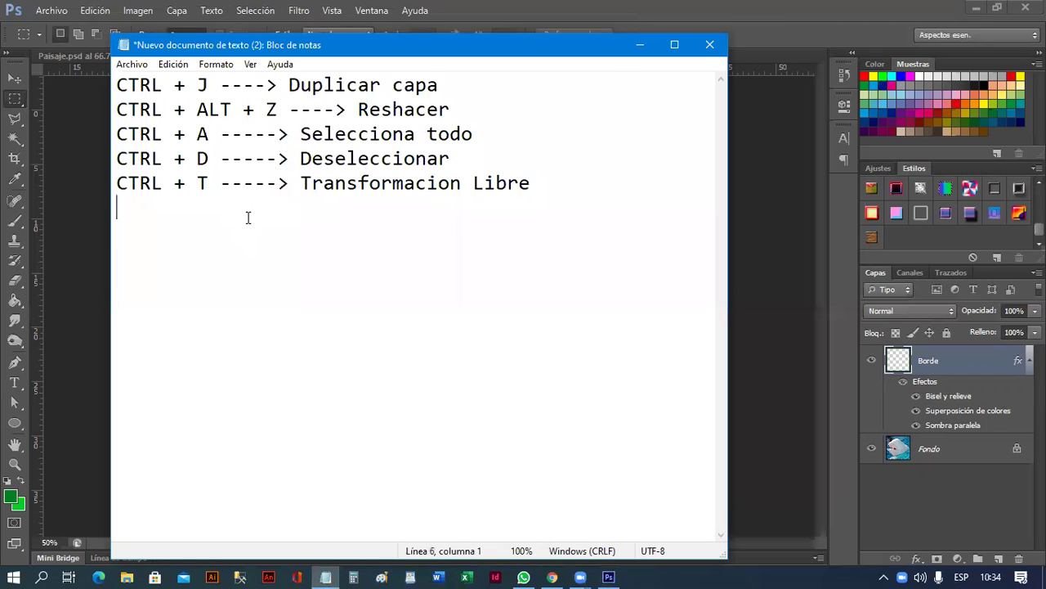
text(CTRL  )
text(+ SHIF(MYUSC)
key(BackSpace)
key(BackSpace)
key(BackSpace)
key(BackSpace)
text(AYUS)
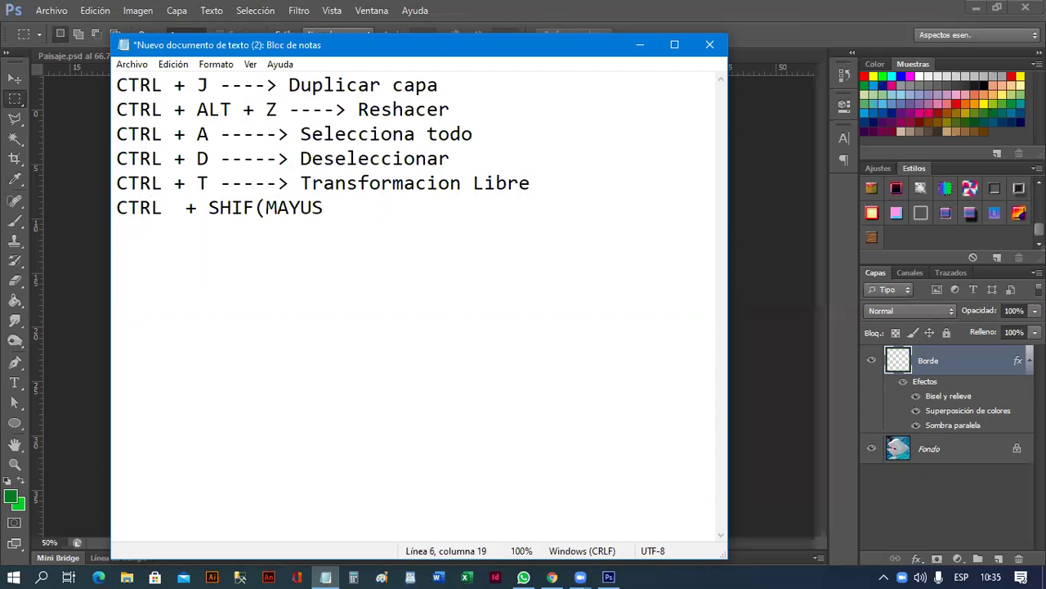
text(C) + N ---> Crea la capa)
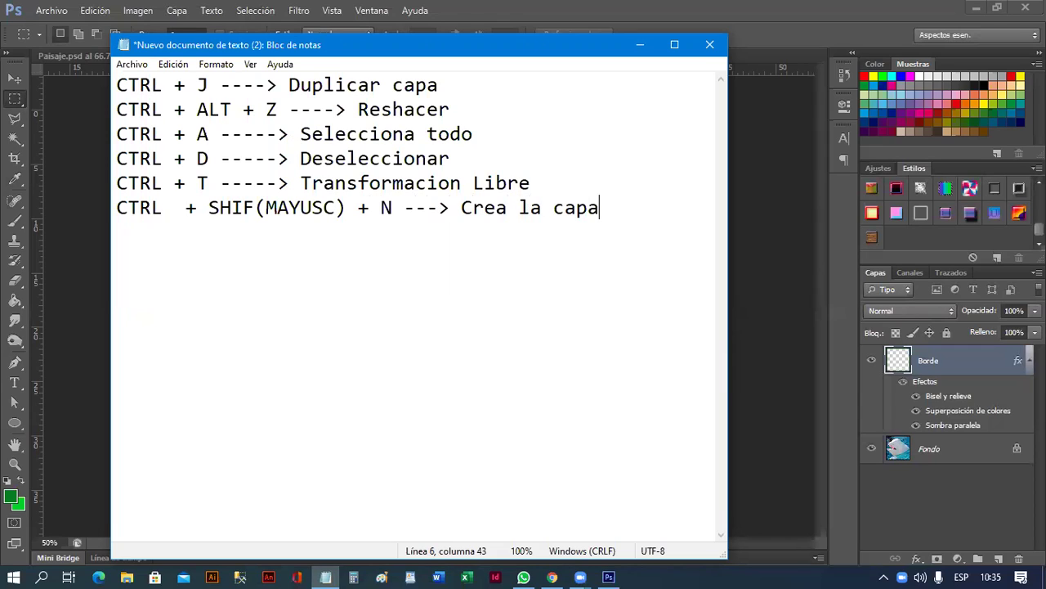
- Correct 'Reshacer' to 'Deshacer' in the notes and return to Photoshop
click(370, 108)
key(BackSpace)
text(D)
click(501, 7)
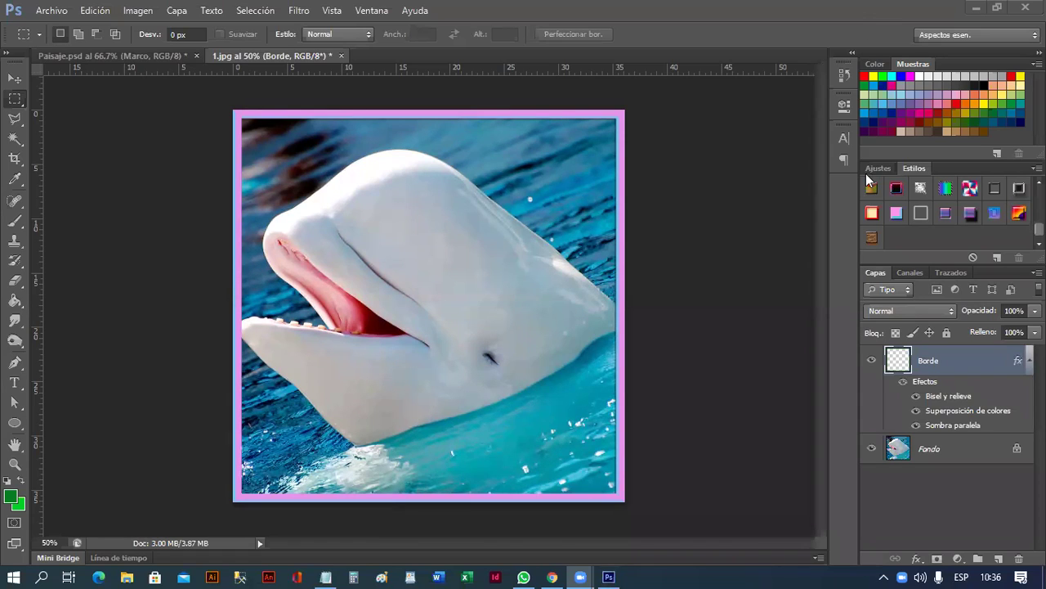
- Open img_alimentacion_de_la_ballena_azul_20634_orig.jpg, leaving its colour profile unchanged
click(64, 15)
click(49, 39)
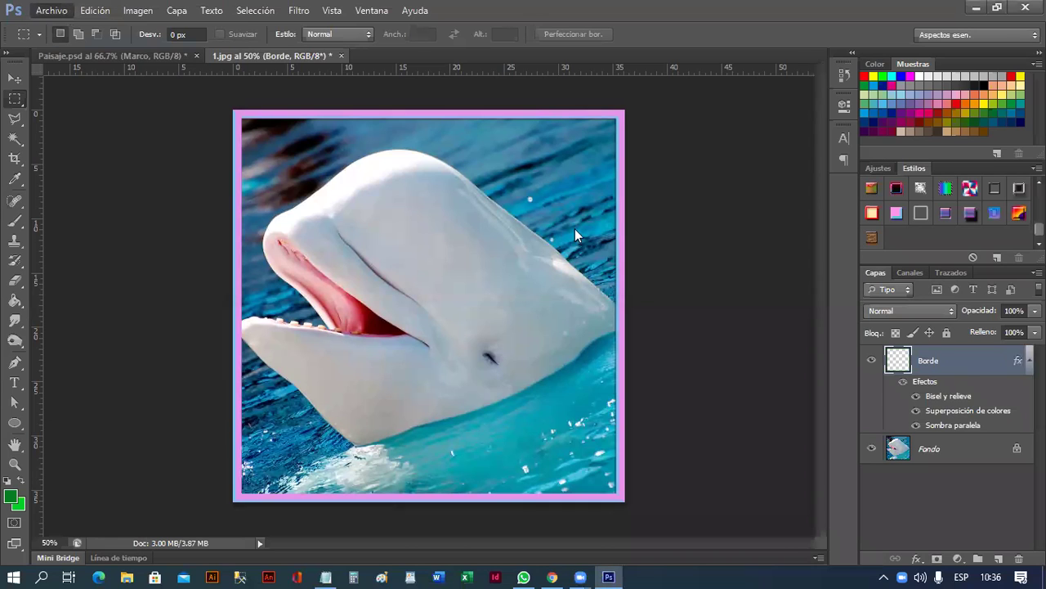
click(618, 230)
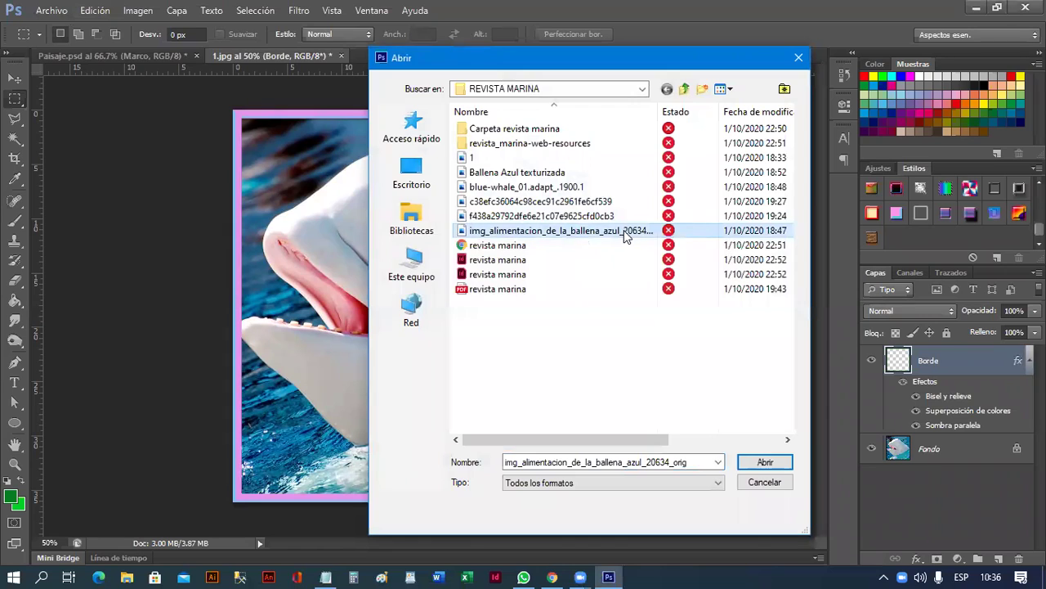
double_click(625, 234)
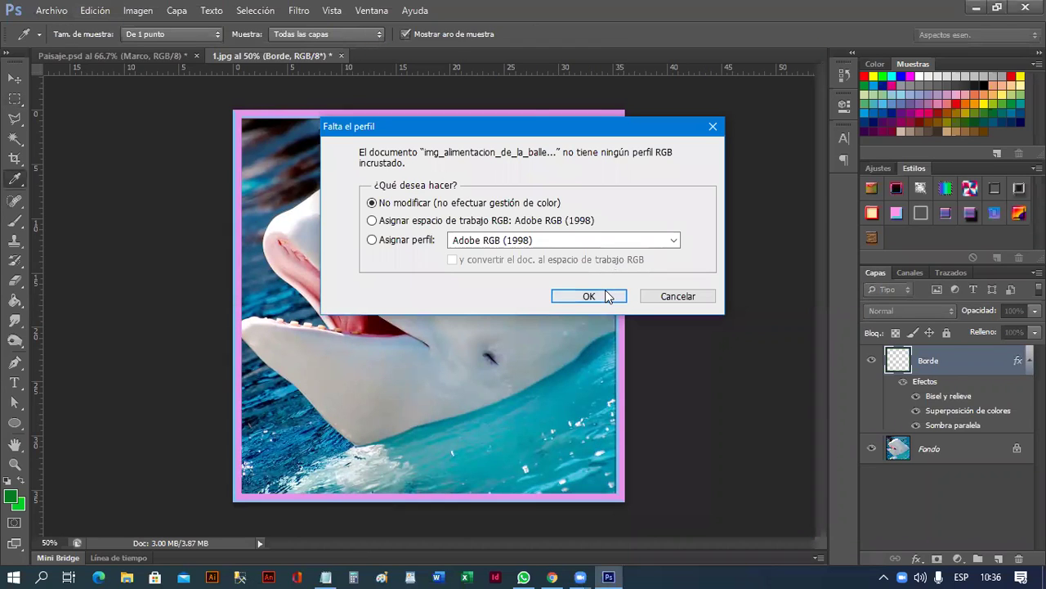
click(605, 293)
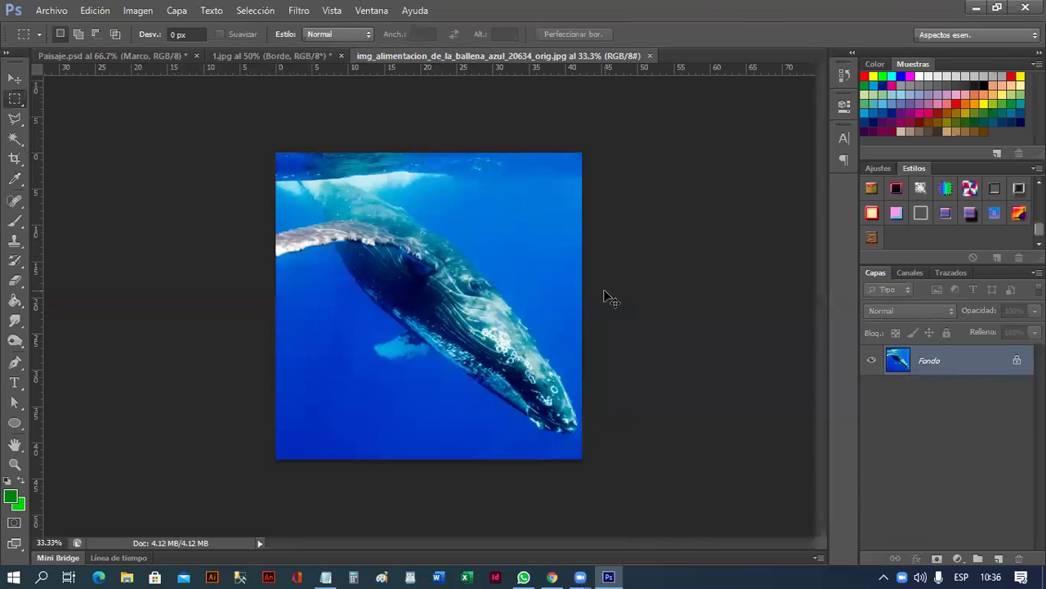
scroll(605, 291, up, 1)
scroll(605, 291, up, 1)
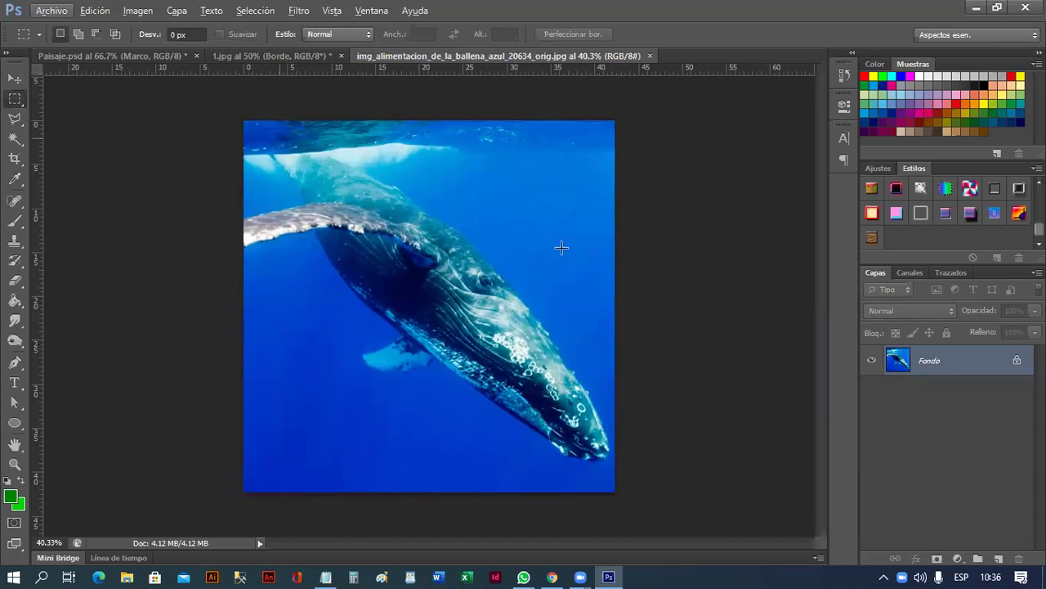
- Add an empty layer named 'Bordes' above Fondo with Ctrl+Shift+N, then select the whole canvas
key(ctrl)
key(ctrl+shift+n)
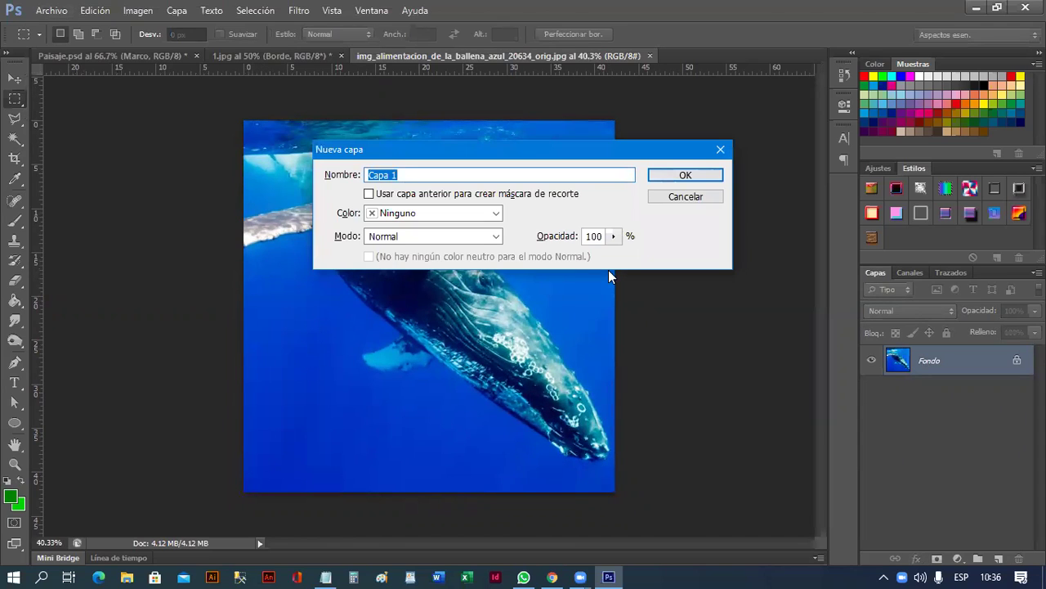
text(Bordes)
key(Return)
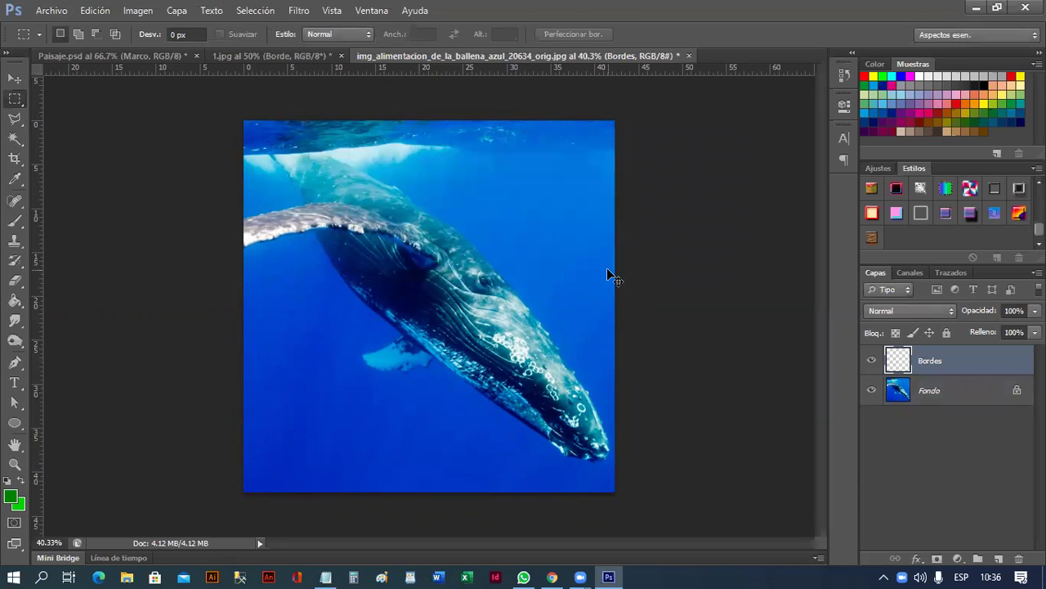
key(ctrl+a)
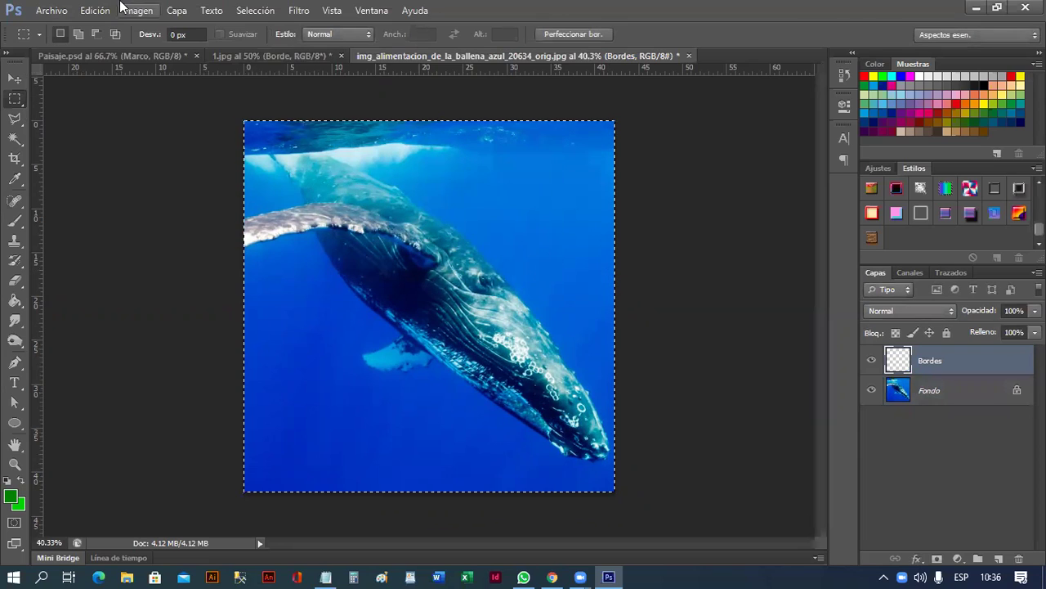
- Stroke the canvas edge on Bordes with a 45 px bright yellow (e6fb00) border
click(94, 10)
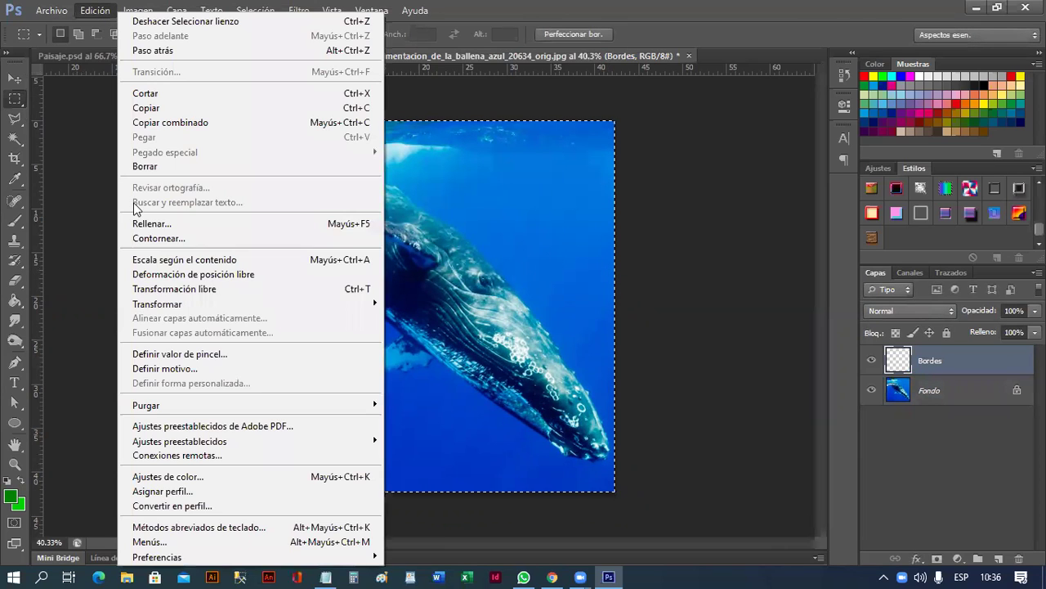
click(228, 243)
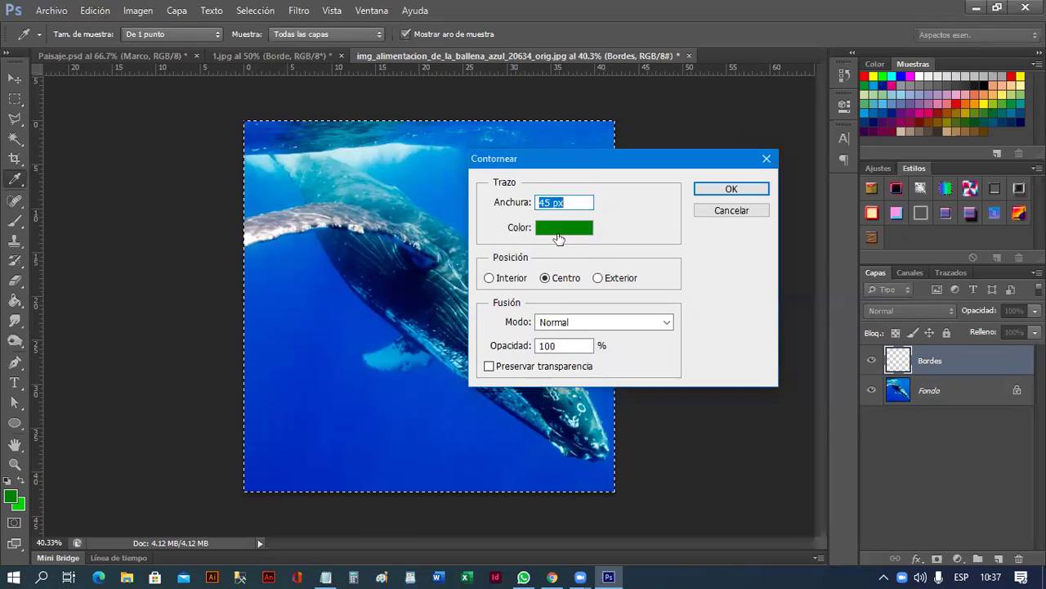
click(563, 228)
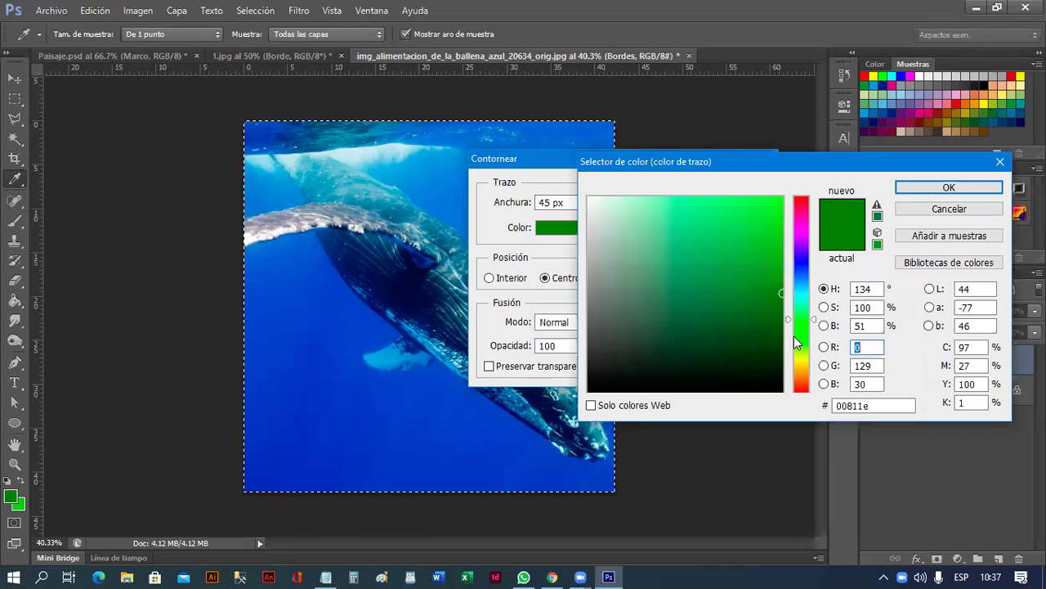
click(799, 357)
mouse_move(765, 275)
mouse_down()
mouse_move(793, 208)
mouse_move(783, 197)
mouse_up()
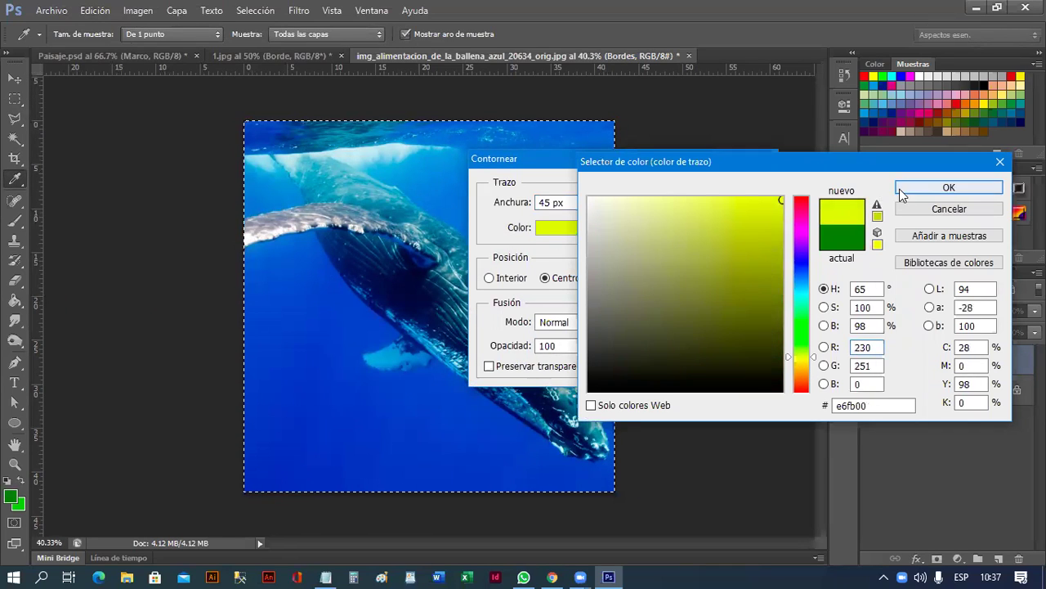
click(901, 193)
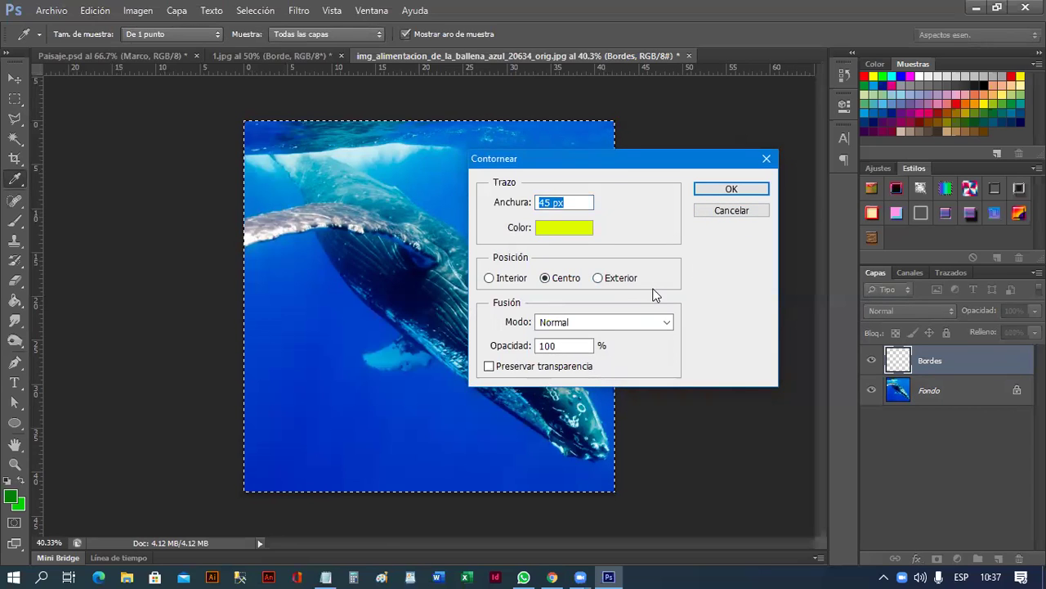
click(710, 190)
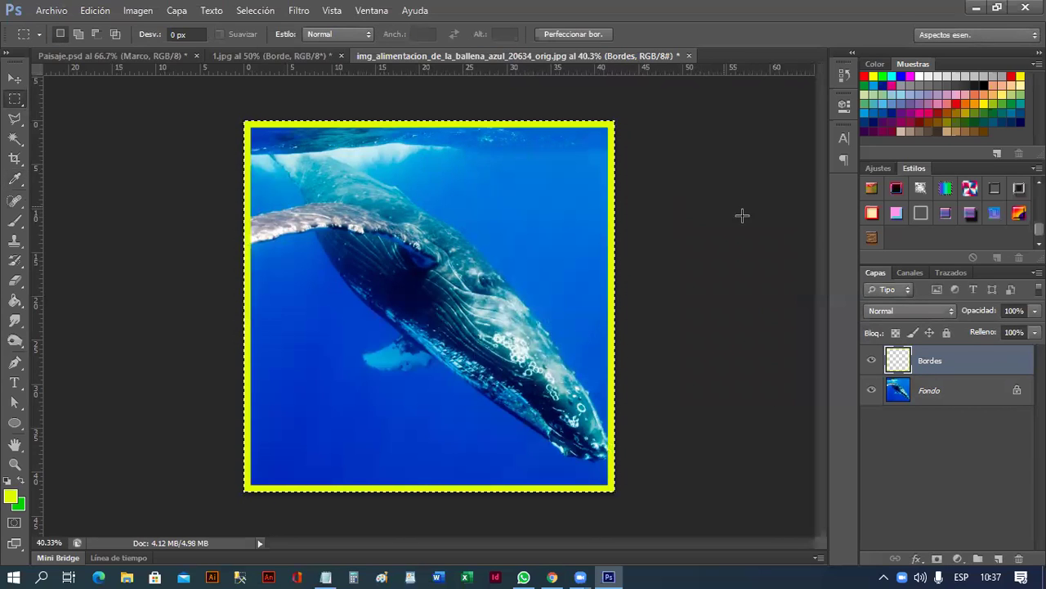
- Try several preset styles from the Estilos panel, such as tan patterned and gold bevelled, on the border
scroll(1022, 212, up, 2)
scroll(1021, 212, up, 2)
scroll(1021, 212, up, 2)
scroll(1021, 213, up, 2)
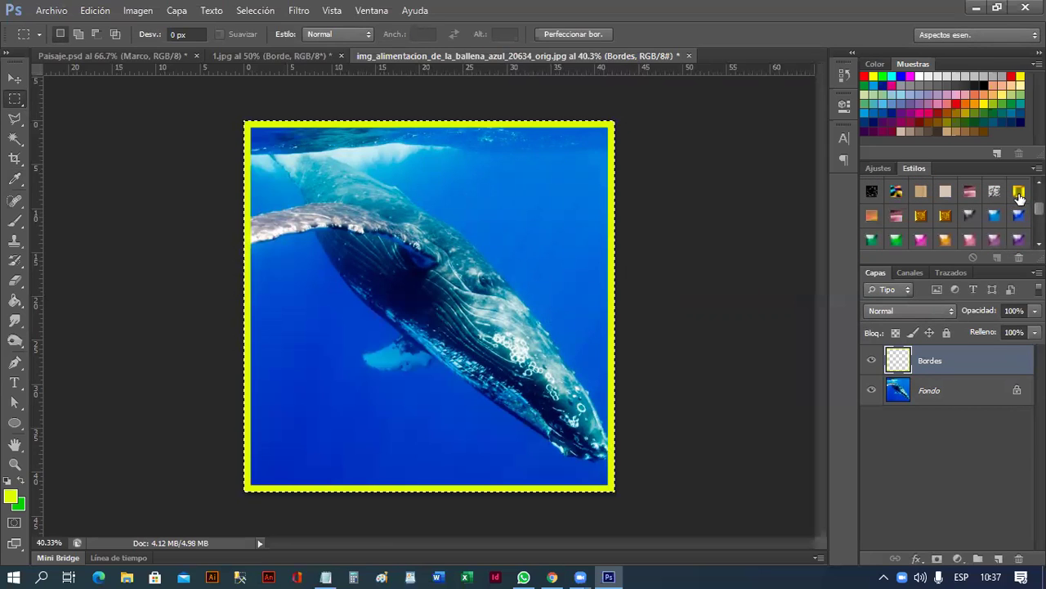
click(1017, 194)
click(921, 198)
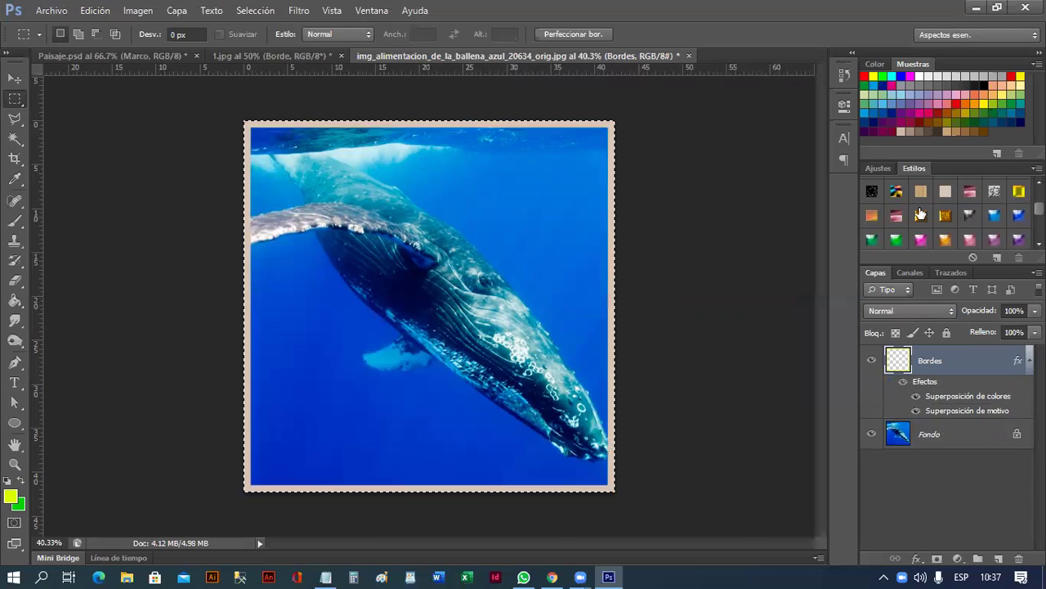
click(919, 214)
click(920, 214)
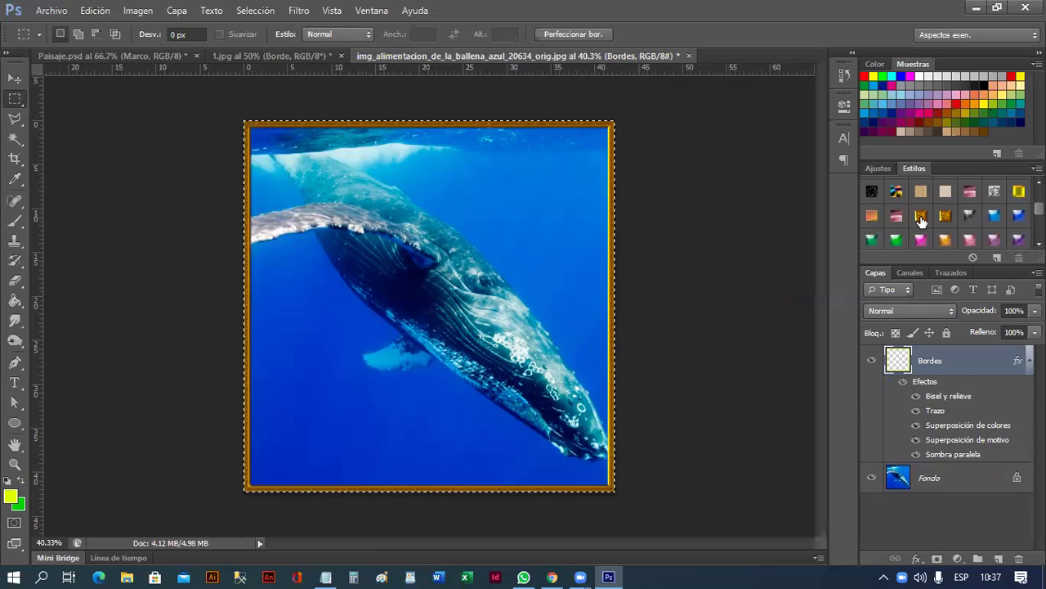
- Apply the orange-gold bevelled preset style to the border and deselect the canvas
click(898, 235)
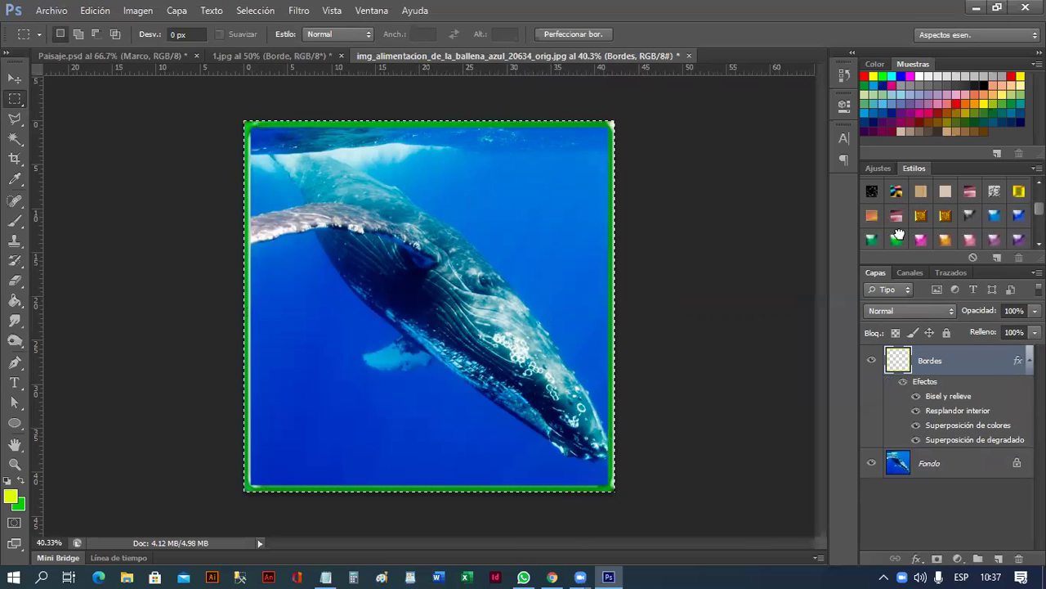
click(1019, 216)
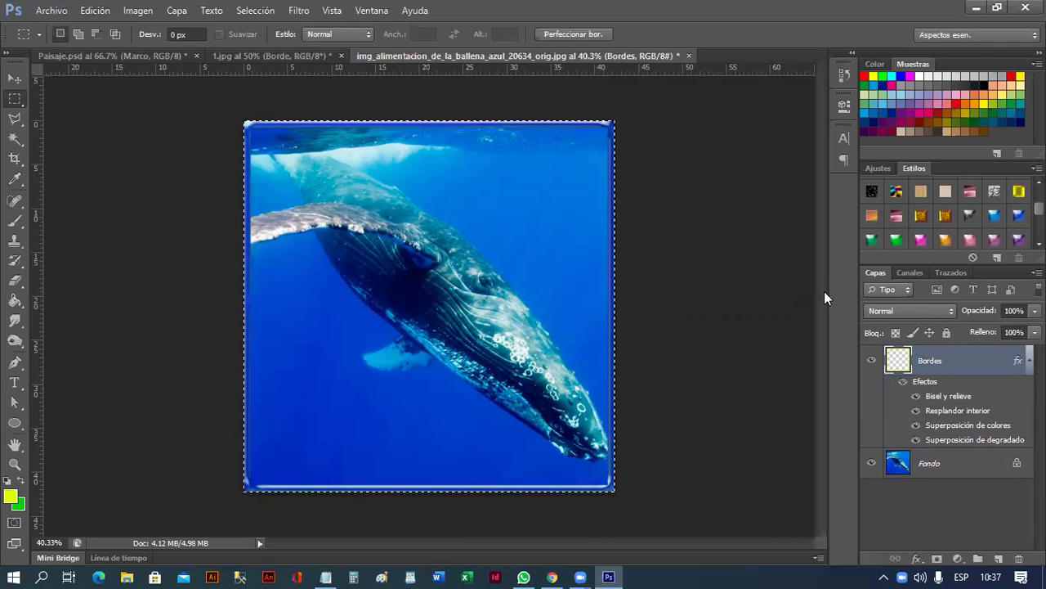
click(1015, 237)
click(1015, 239)
scroll(1015, 239, down, 1)
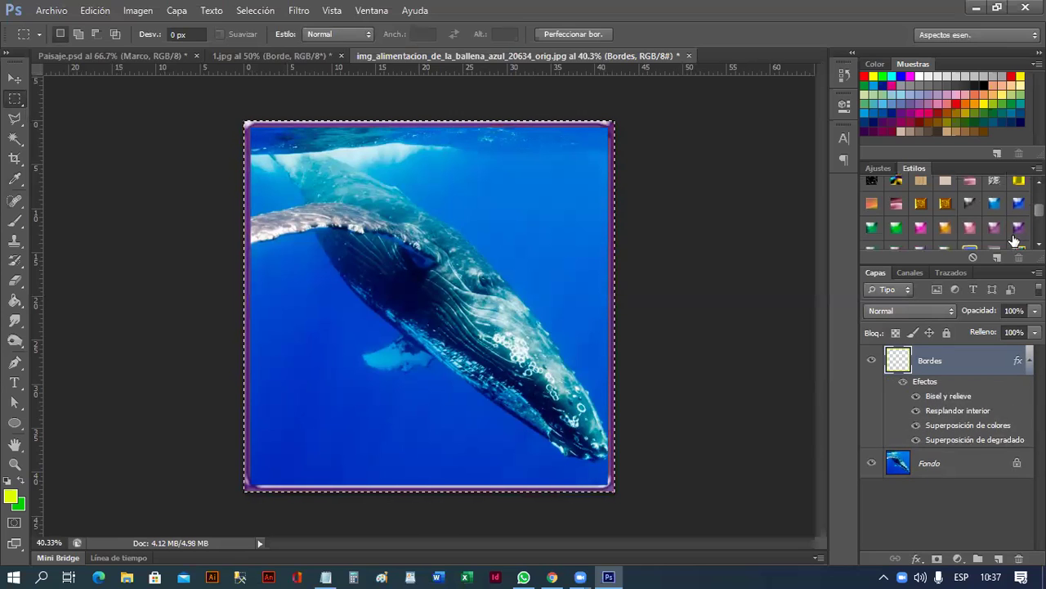
click(945, 230)
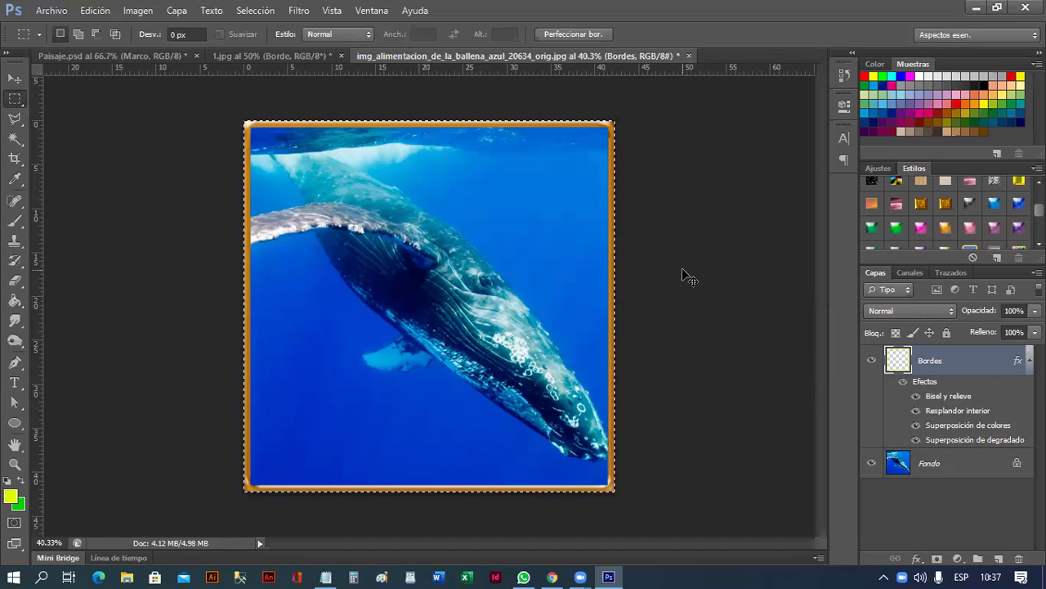
key(ctrl+d)
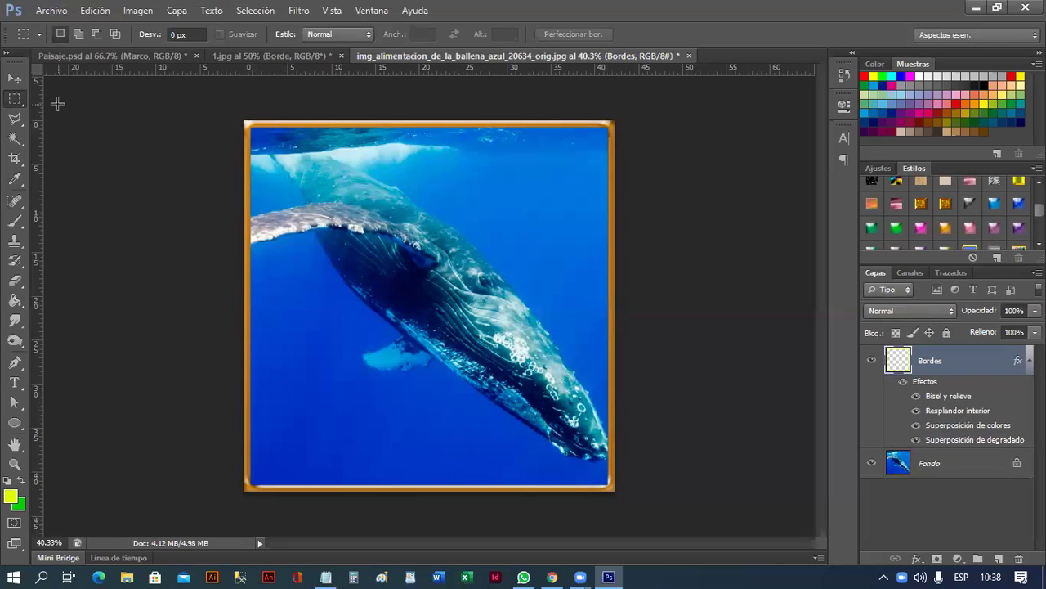
- Save Paisaje.psd and close it
click(163, 64)
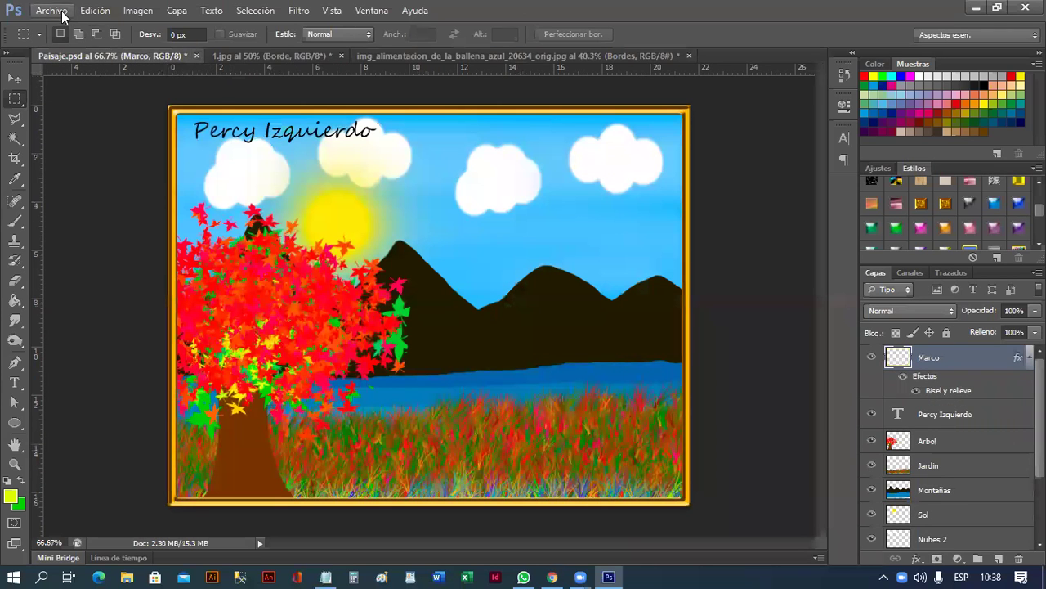
click(51, 9)
click(105, 181)
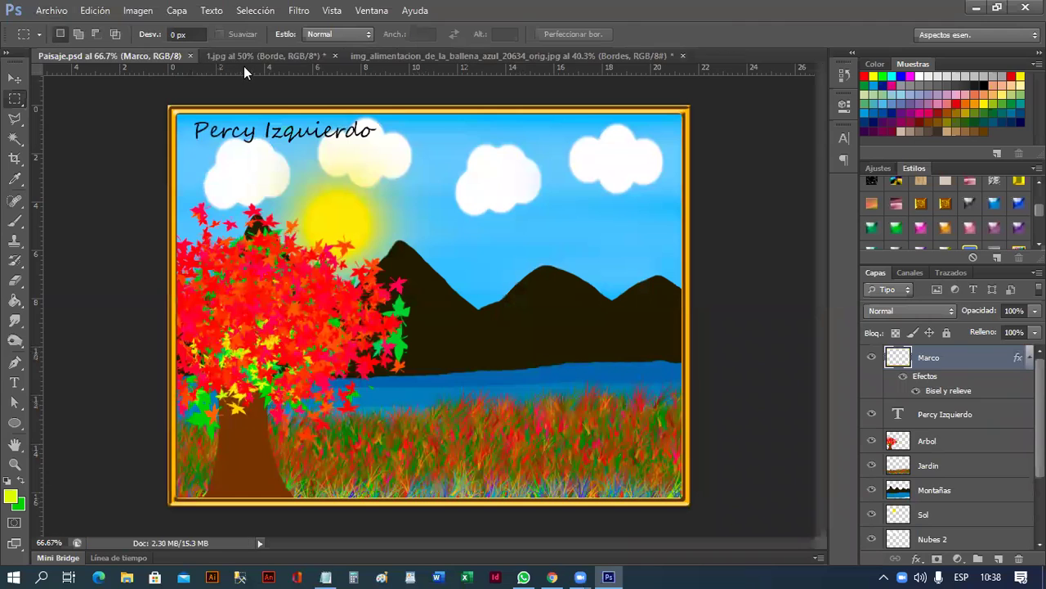
click(189, 55)
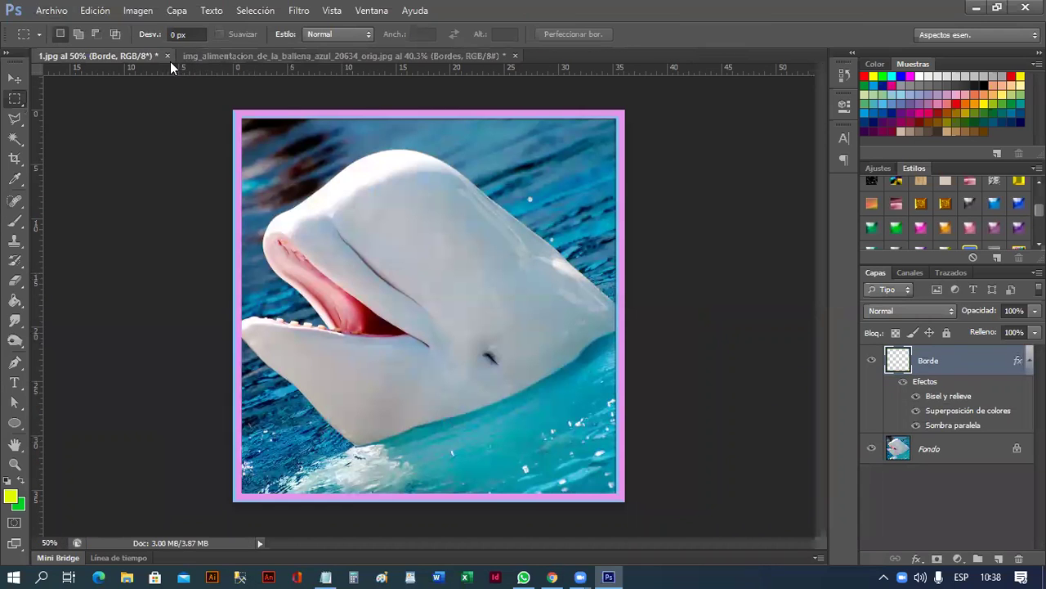
- Close the 1.jpg beluga image without saving, then close the whale photo
click(169, 57)
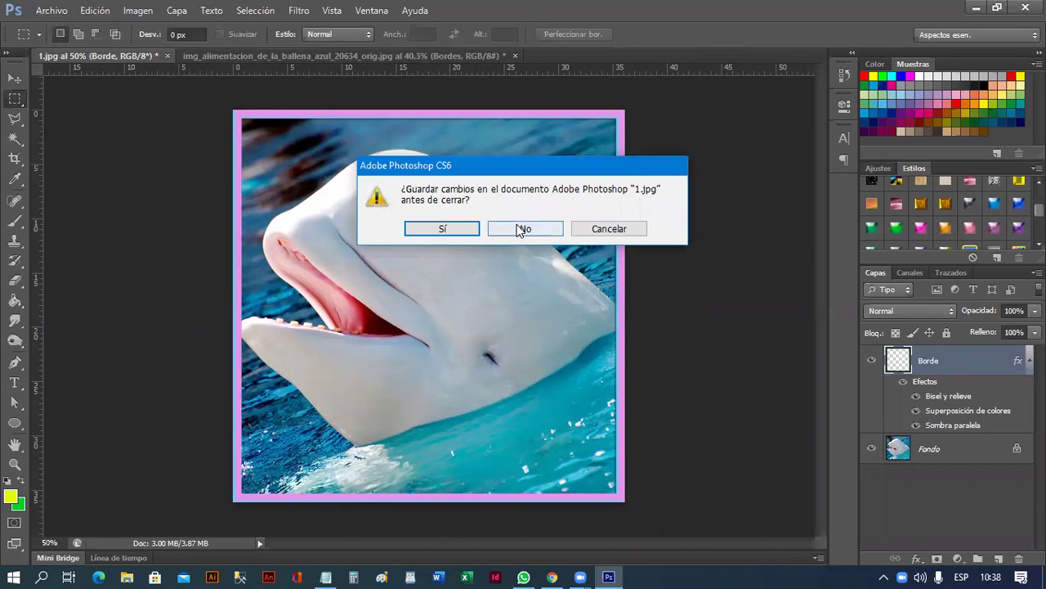
click(523, 228)
click(372, 56)
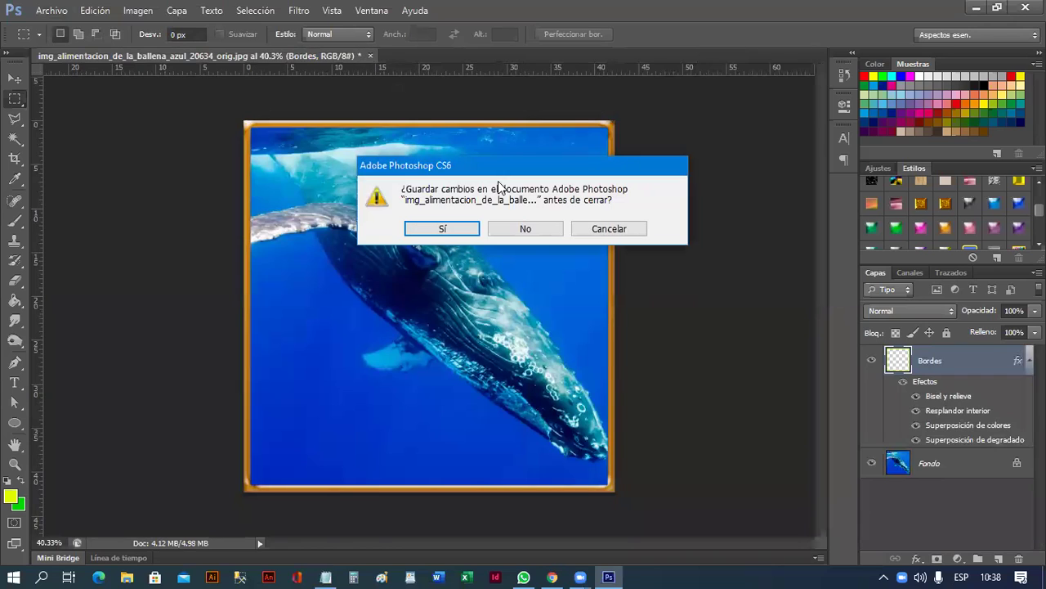
click(516, 230)
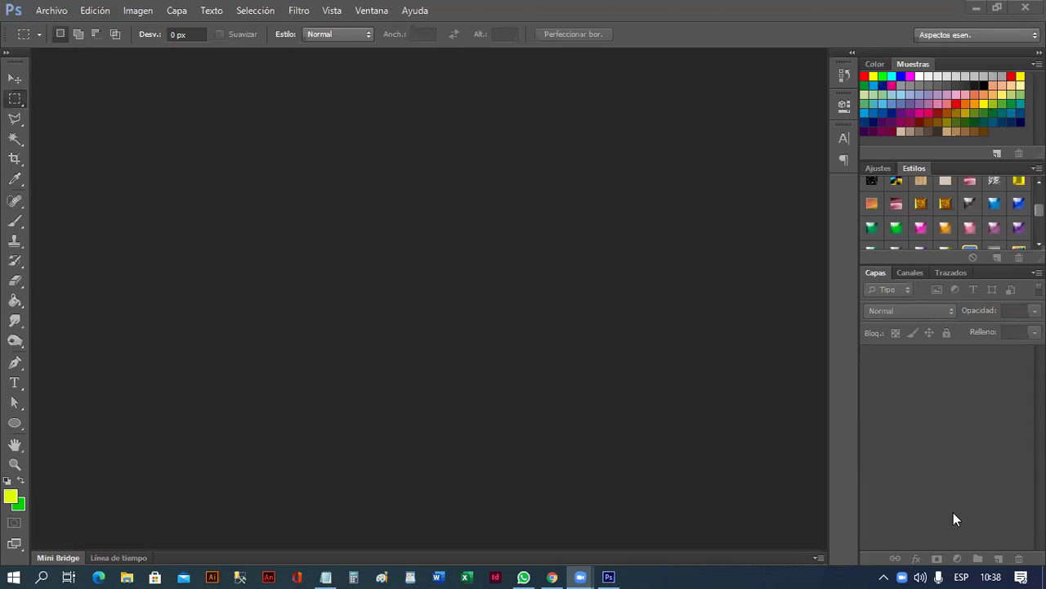
click(915, 535)
- Create a new blank white document with default settings and add an empty layer Capa 1
click(51, 10)
click(53, 23)
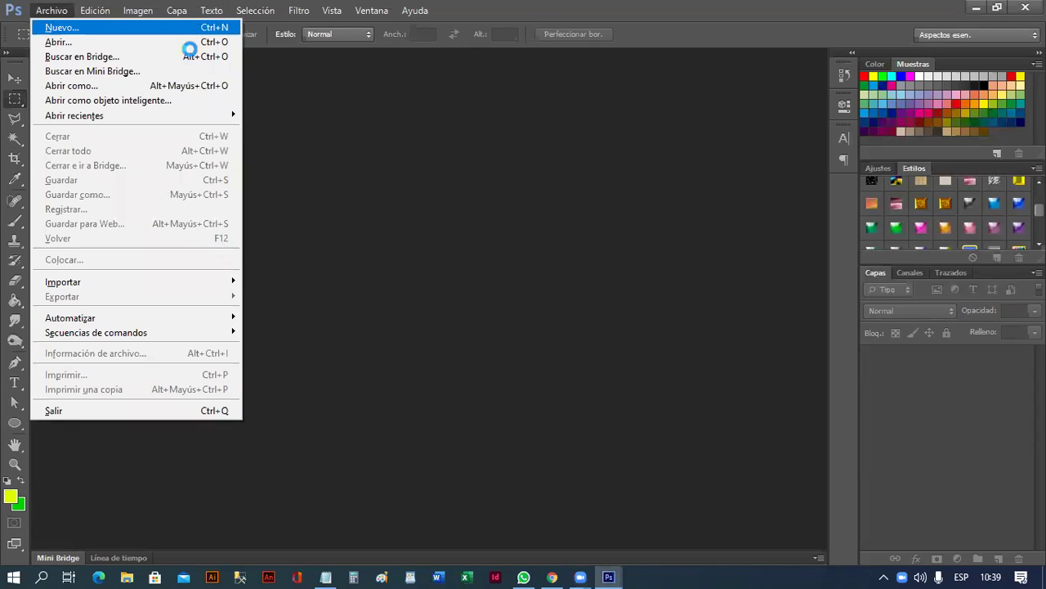
click(646, 125)
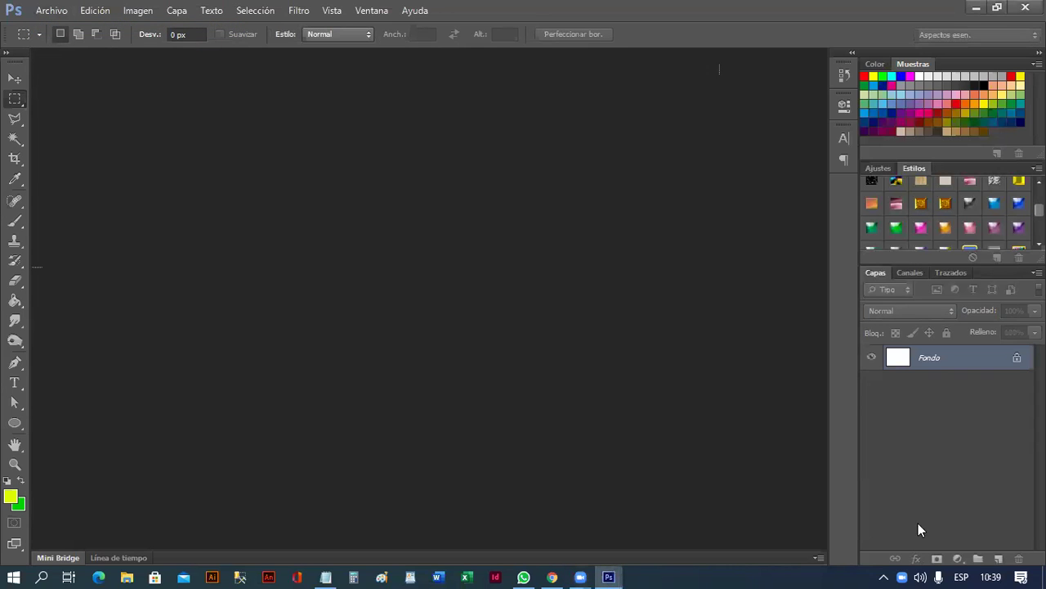
click(994, 557)
- Inspect Bisel y relieve techniques (Redondeado), cancel the style, and close the untitled document unsaved
click(917, 558)
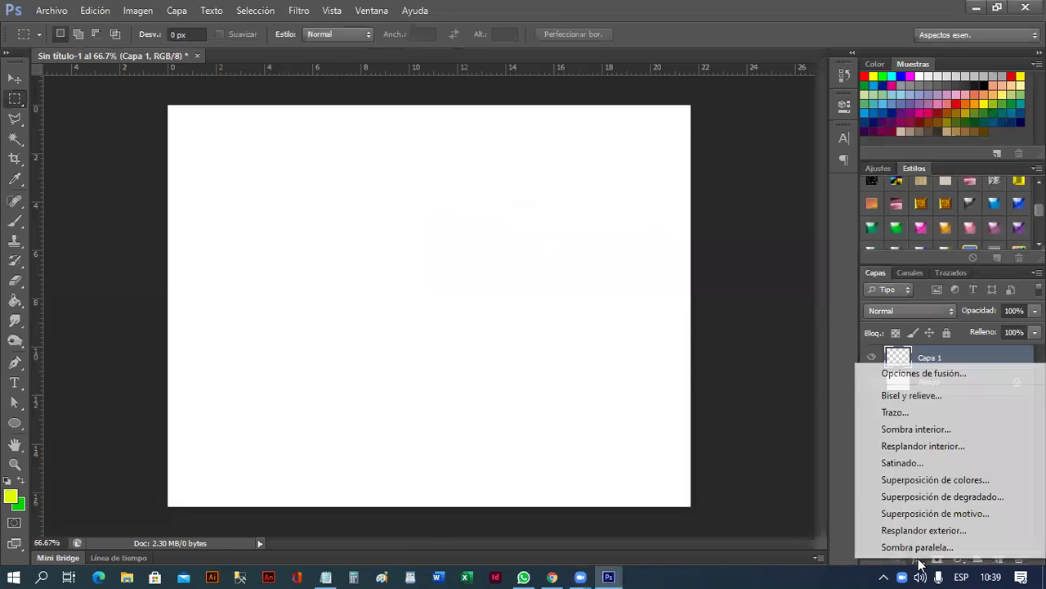
click(937, 399)
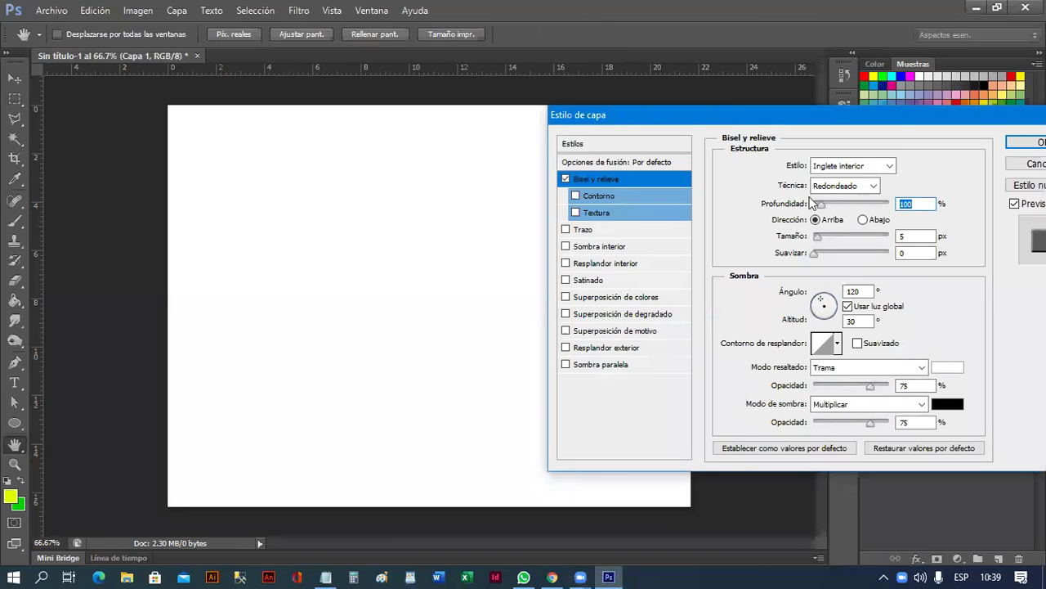
click(873, 185)
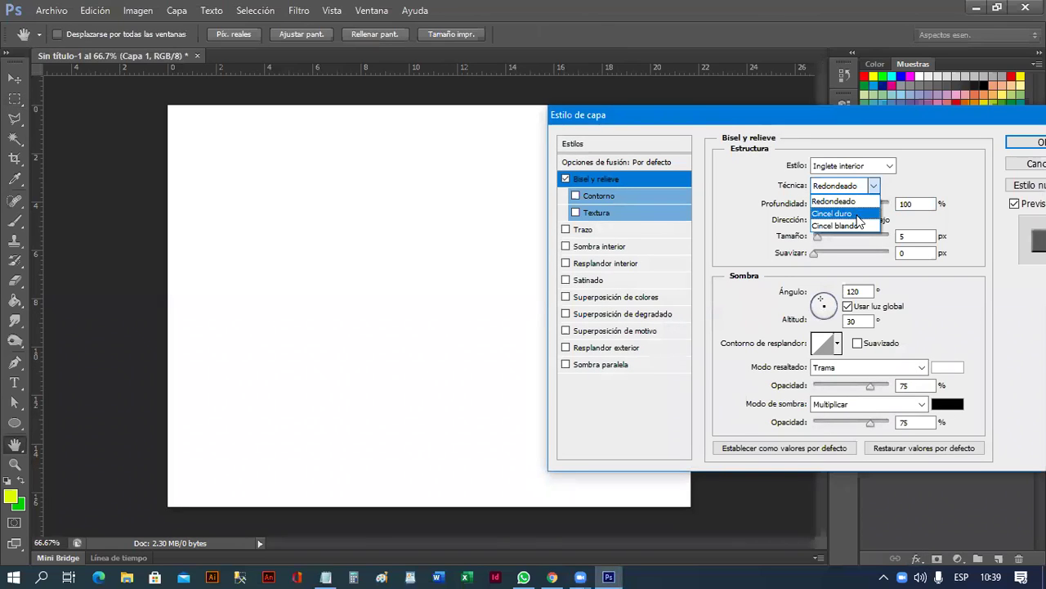
click(842, 202)
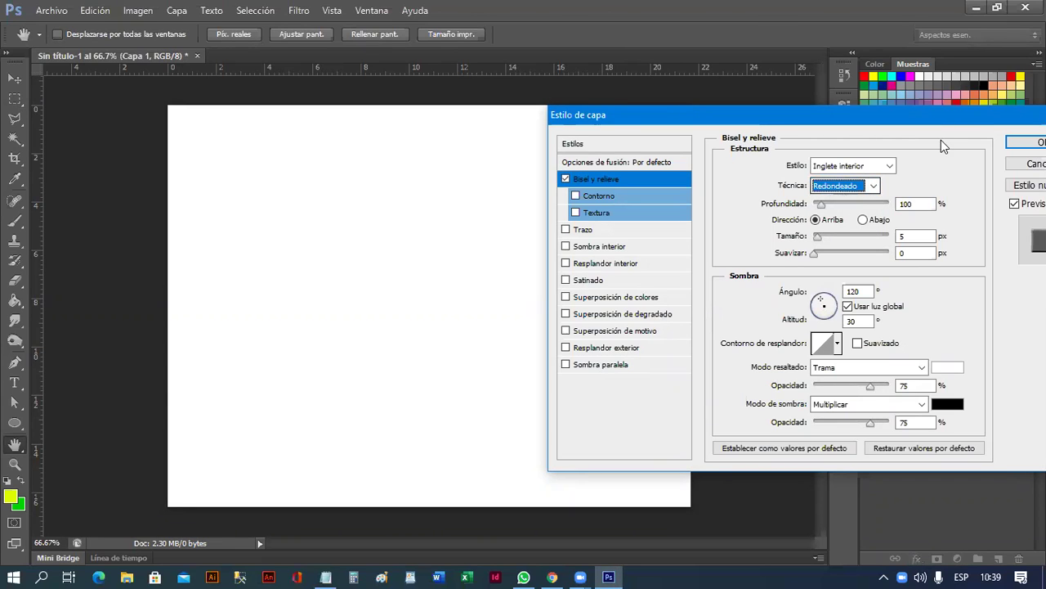
drag(957, 119, 807, 102)
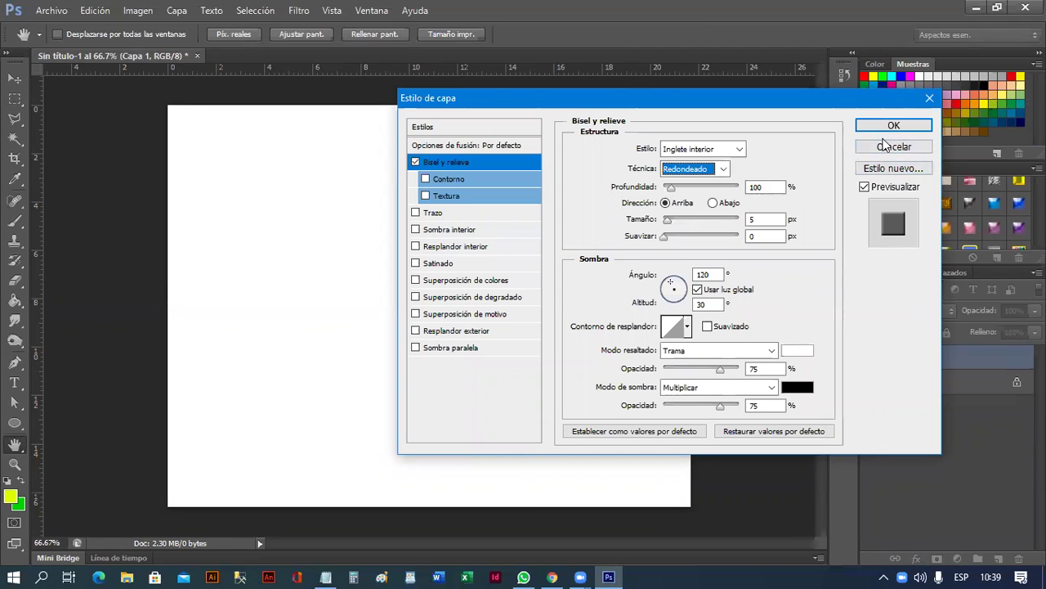
click(930, 98)
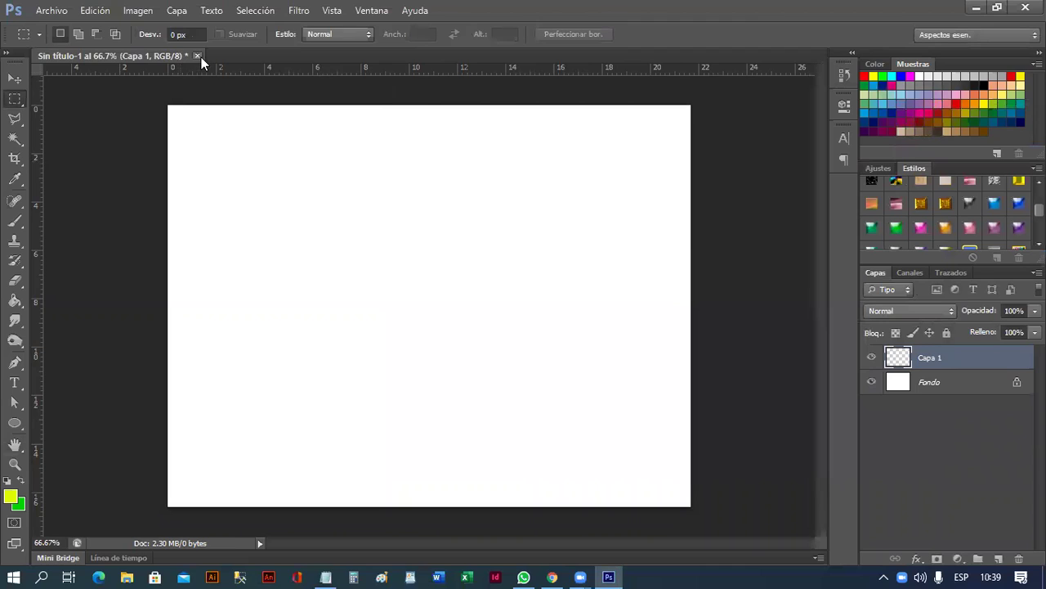
click(197, 56)
click(547, 232)
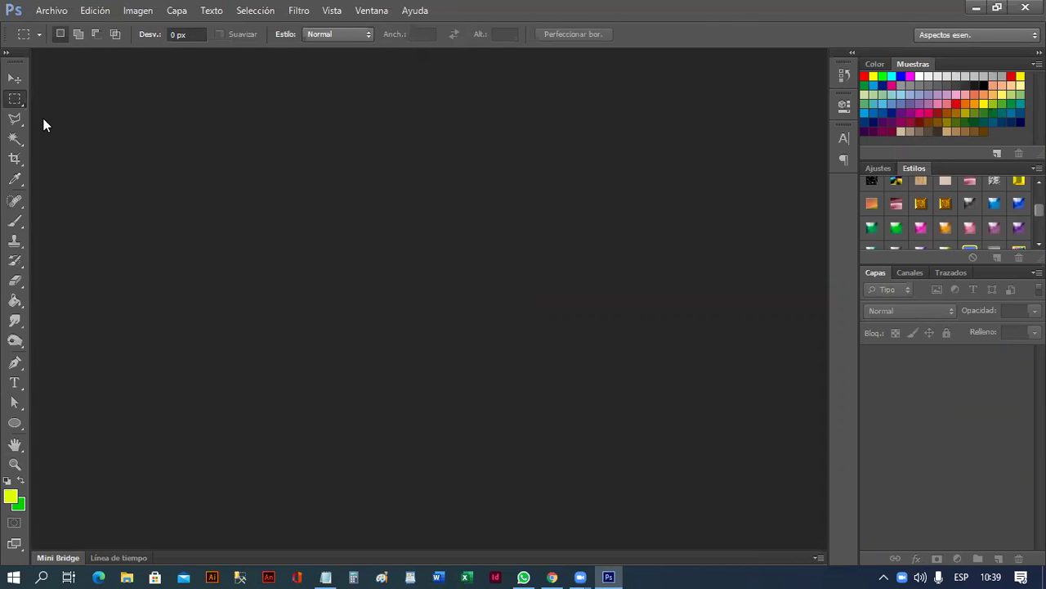
- Start opening a file and browse from the desktop to local drive E:
click(59, 12)
click(59, 12)
click(59, 12)
click(58, 42)
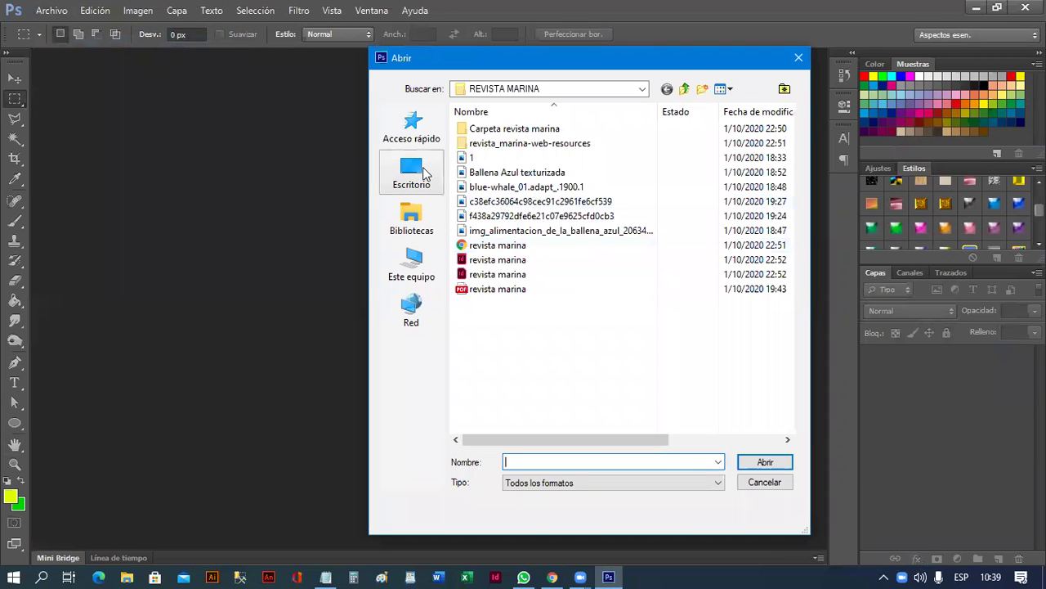
click(424, 173)
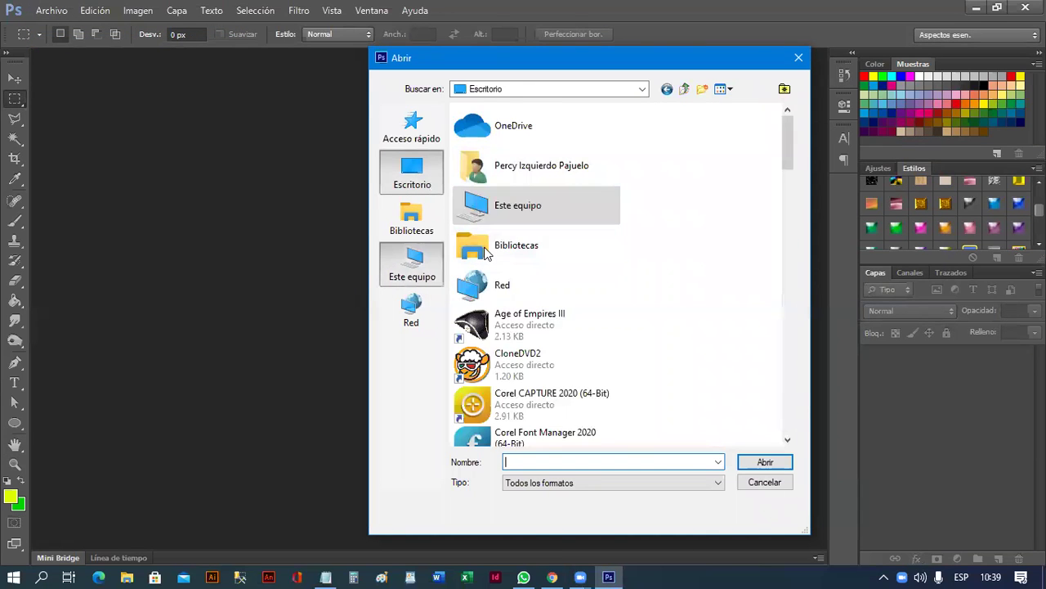
scroll(788, 314, down, 3)
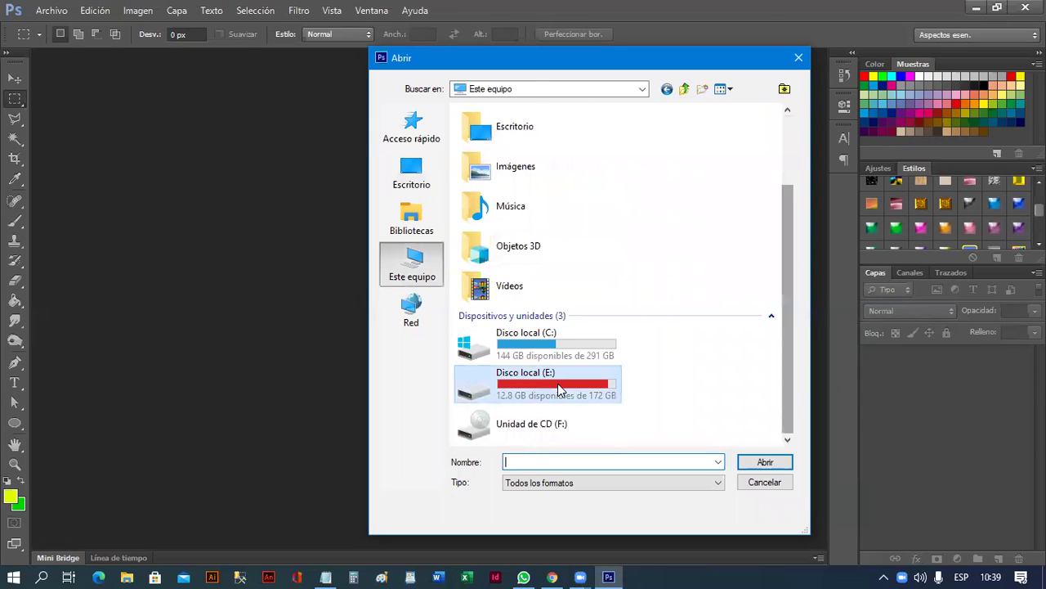
double_click(561, 390)
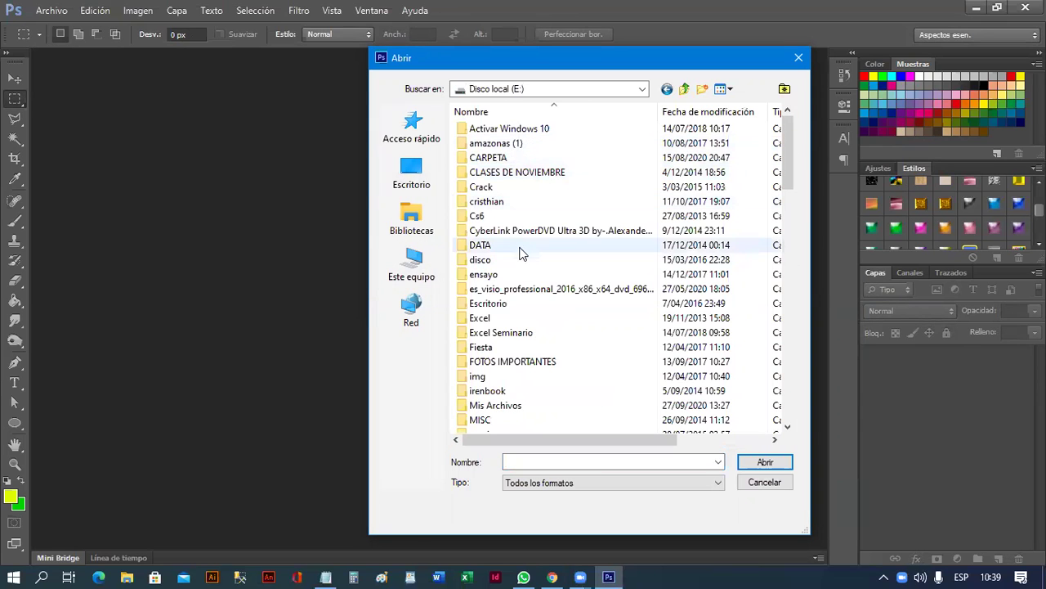
- Navigate through Usb 28-06 > Archivos > Diseño Grafico into the PhotoShop folder
scroll(531, 319, down, 2)
scroll(531, 319, down, 1)
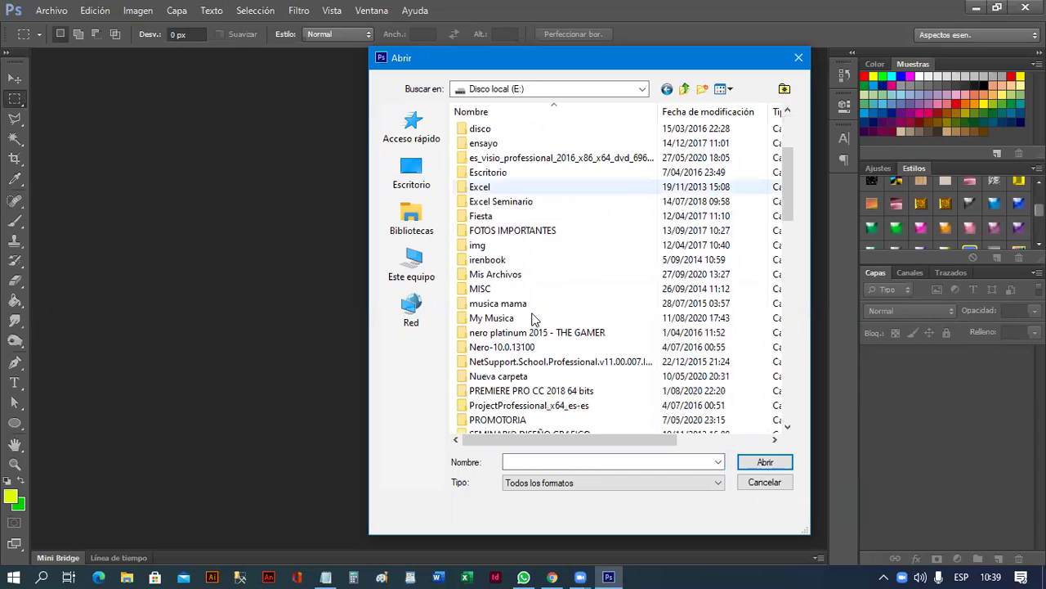
scroll(536, 323, down, 1)
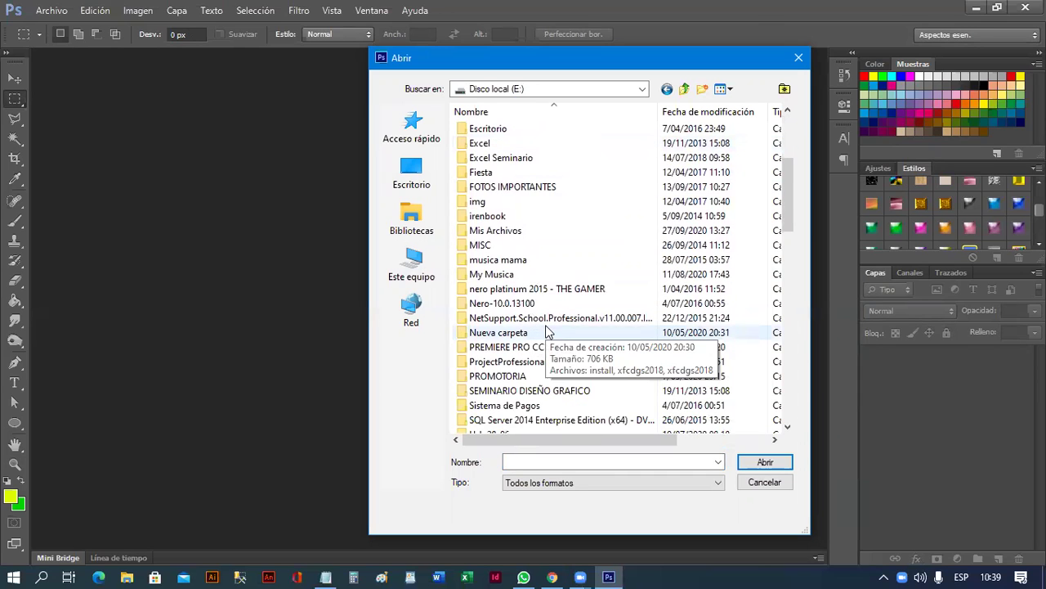
scroll(547, 332, down, 1)
double_click(506, 391)
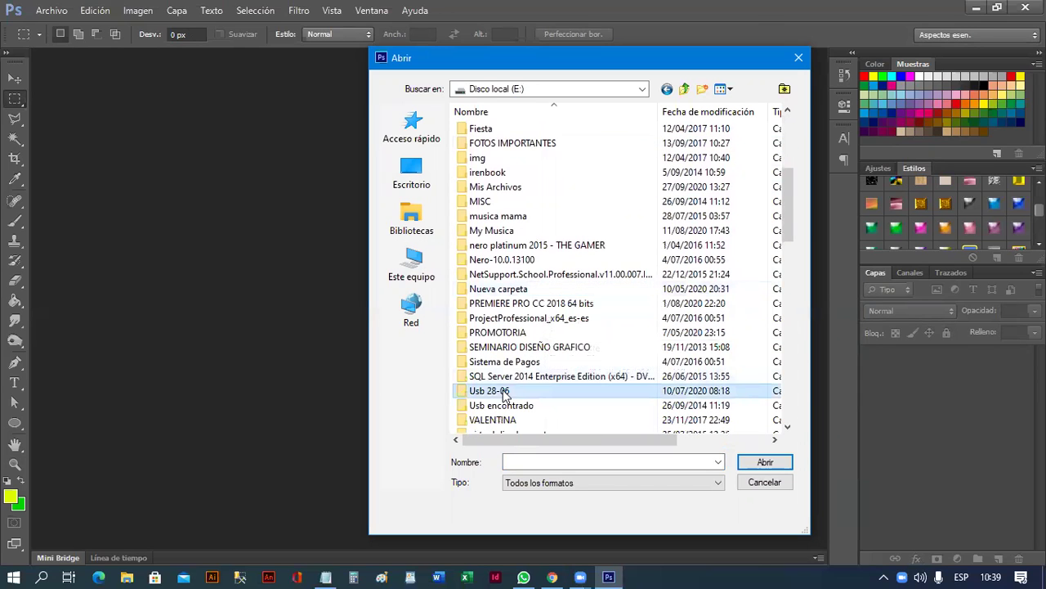
double_click(494, 129)
mouse_move(481, 216)
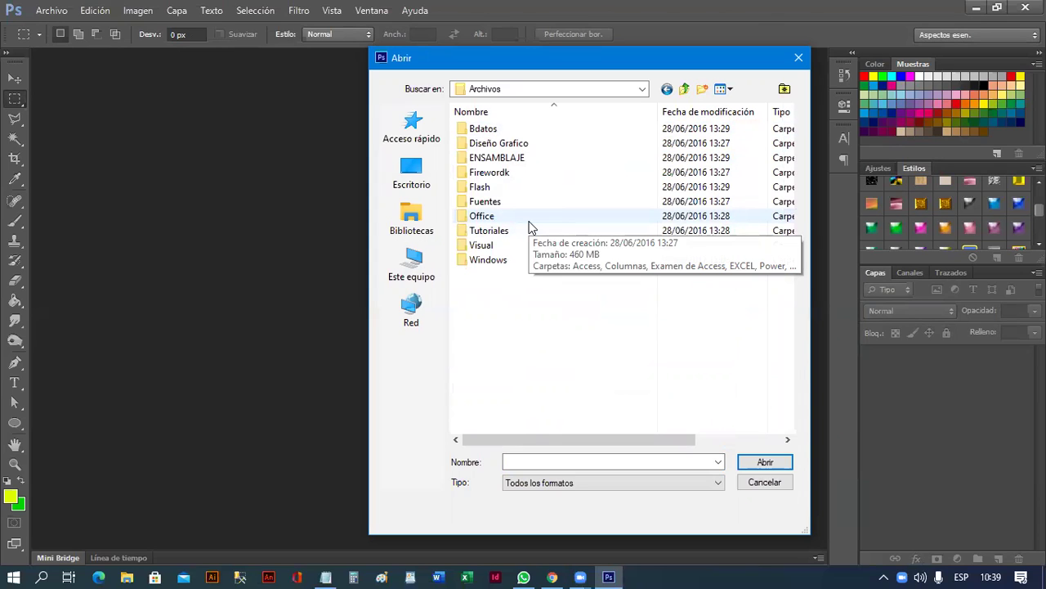
double_click(558, 144)
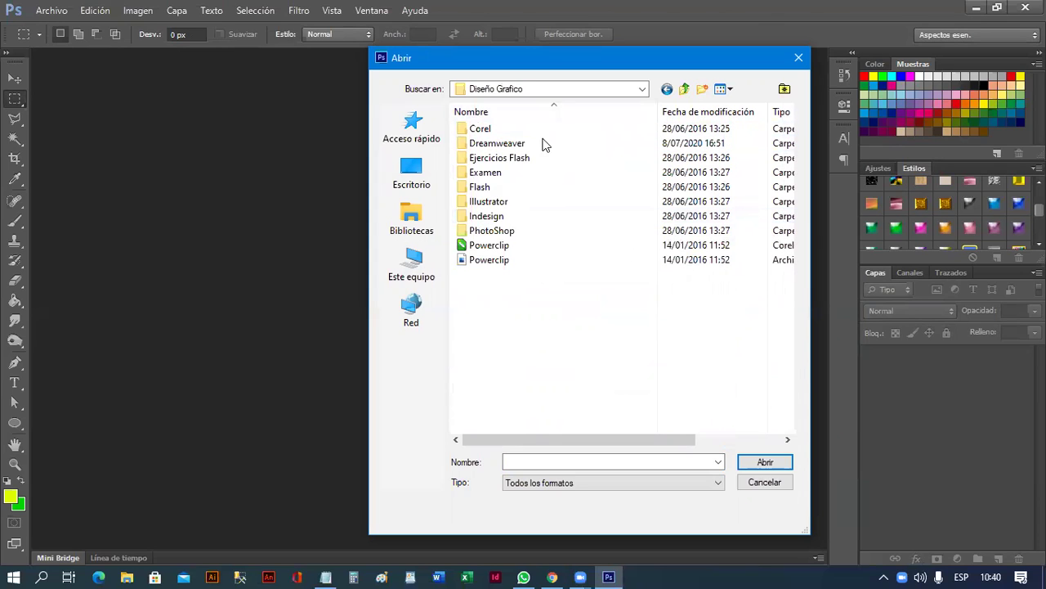
click(507, 236)
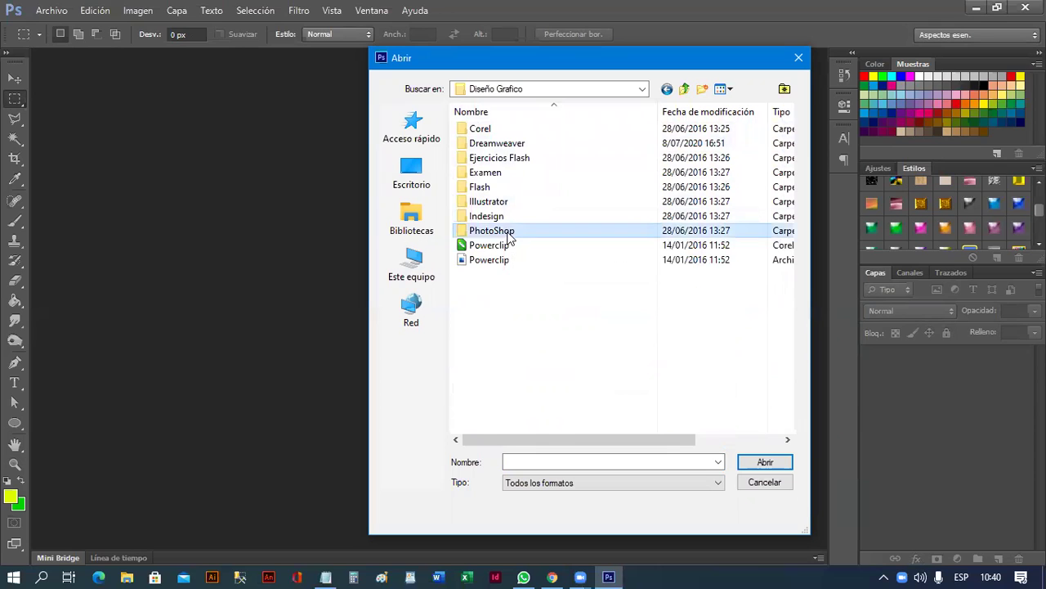
double_click(508, 236)
- In large-icon view, enter Sesion 2 > Parte4-seleccion ymontaje and open FINAL and INICIO together
click(723, 88)
click(740, 127)
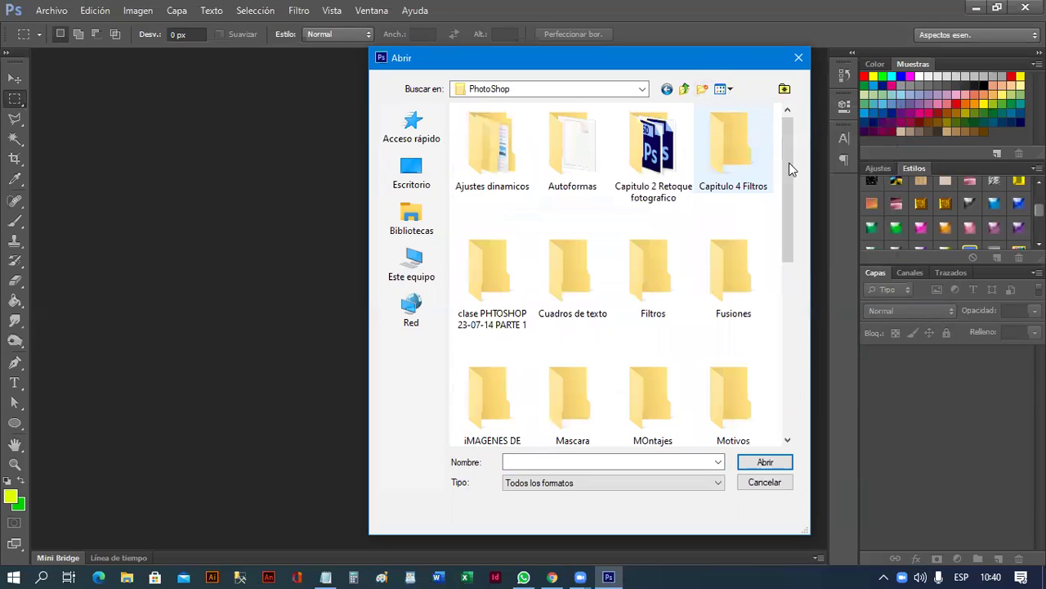
drag(791, 185, 778, 325)
scroll(777, 335, down, 2)
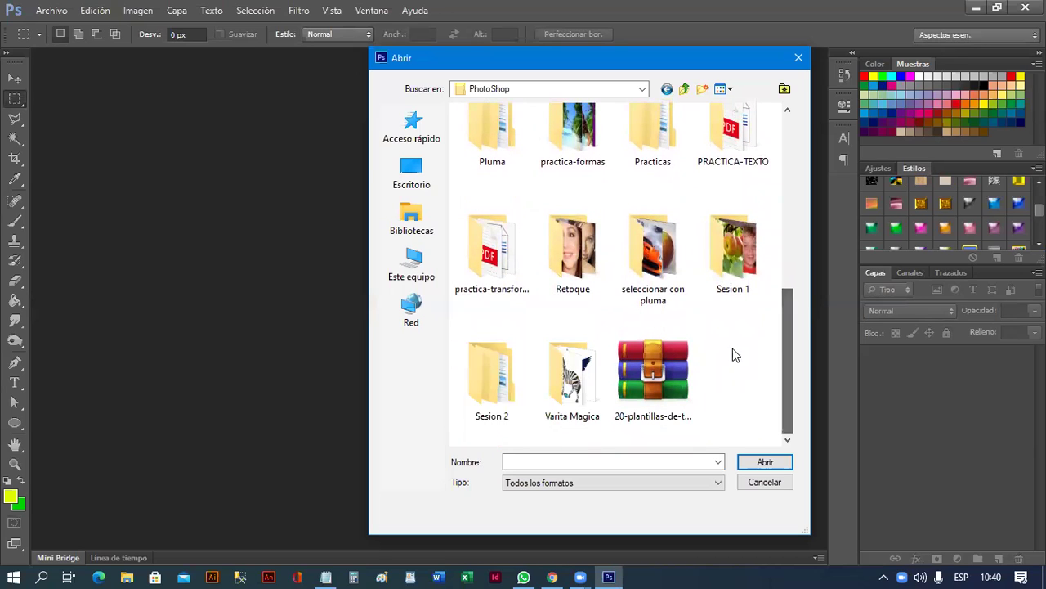
click(499, 392)
double_click(499, 392)
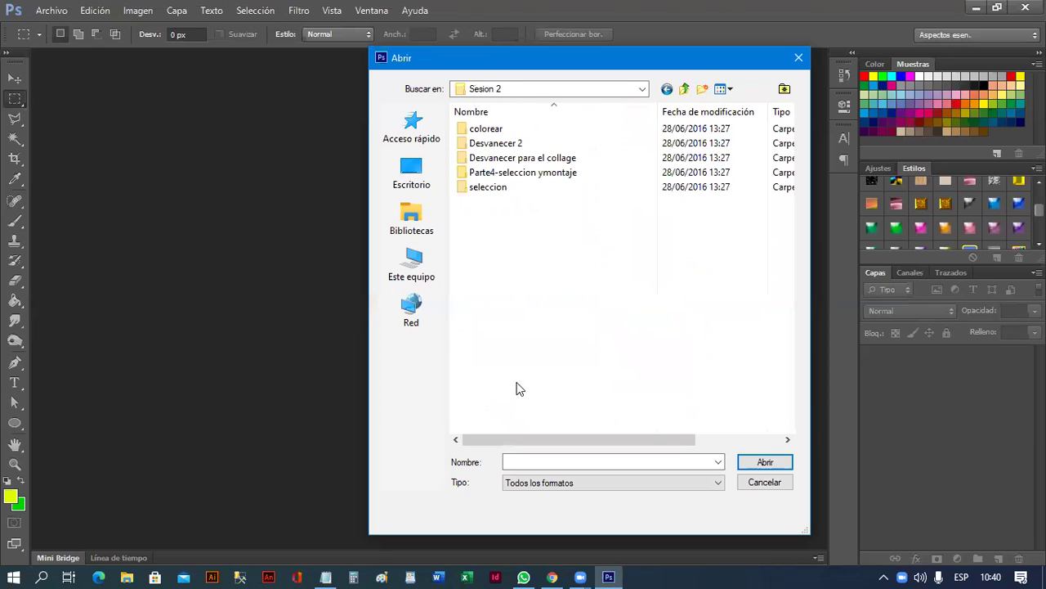
click(509, 190)
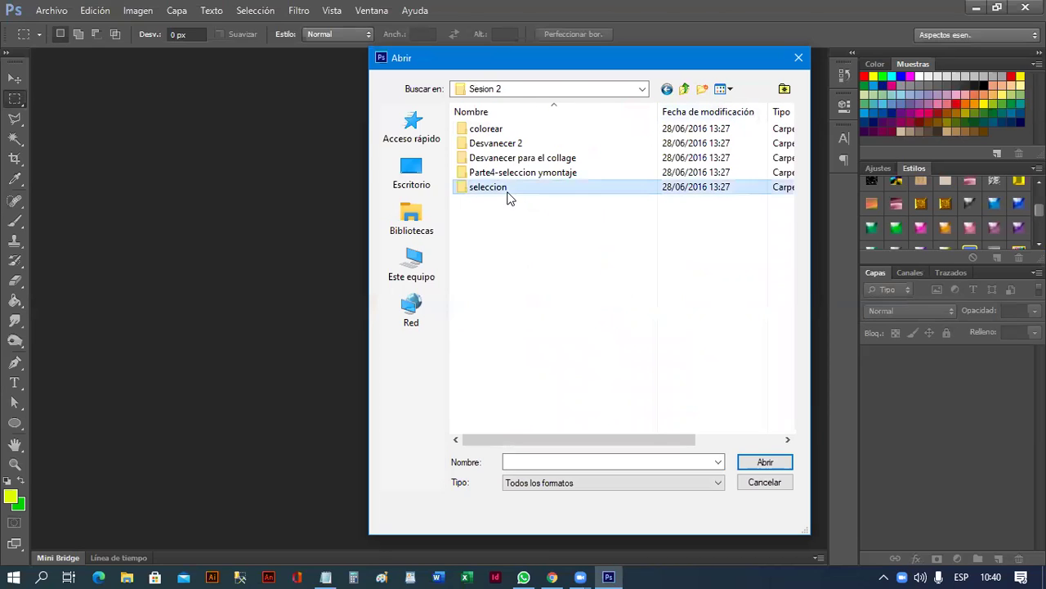
double_click(516, 173)
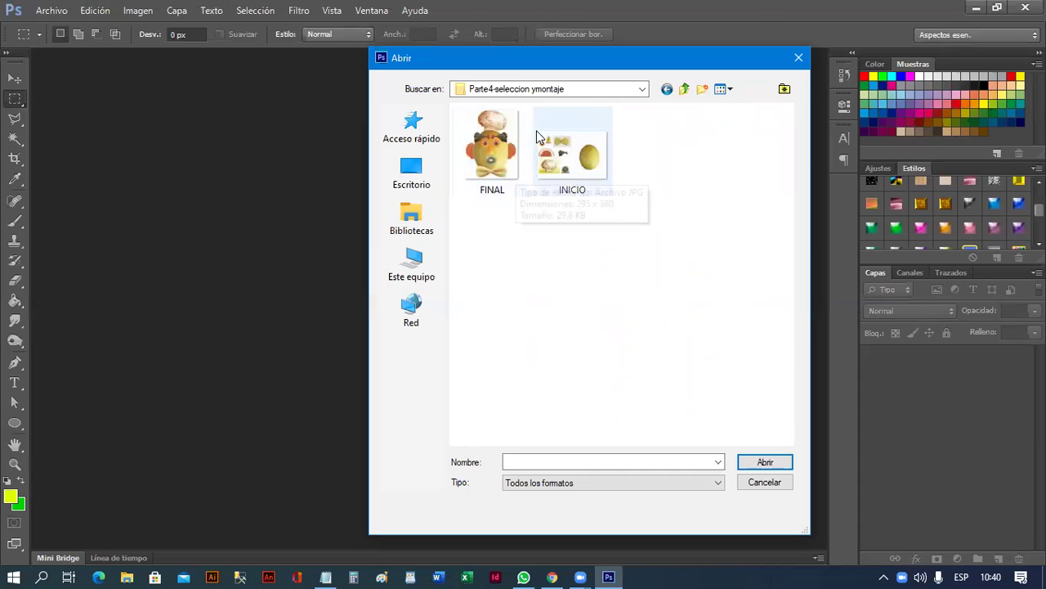
drag(595, 249, 466, 118)
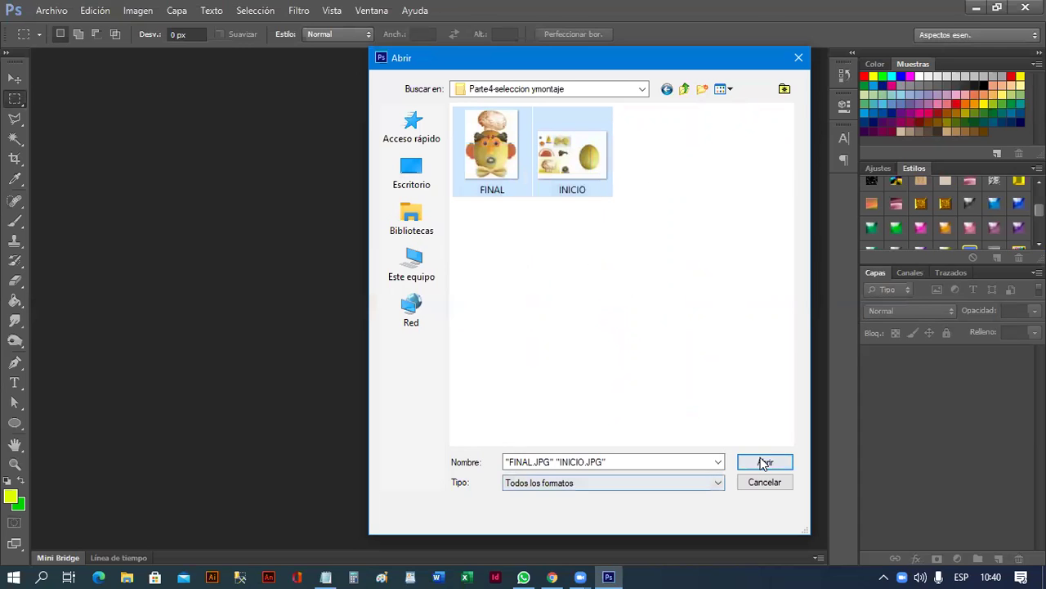
click(764, 462)
- Accept the colour-profile prompts, view FINAL.JPG then INICIO.JPG, and switch to Chrome
click(559, 305)
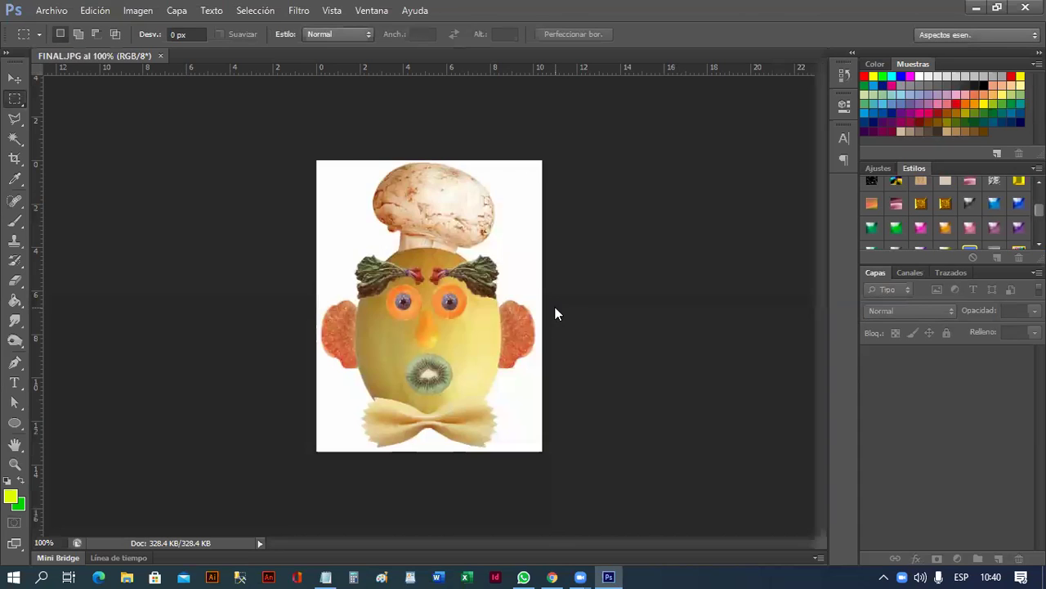
click(558, 308)
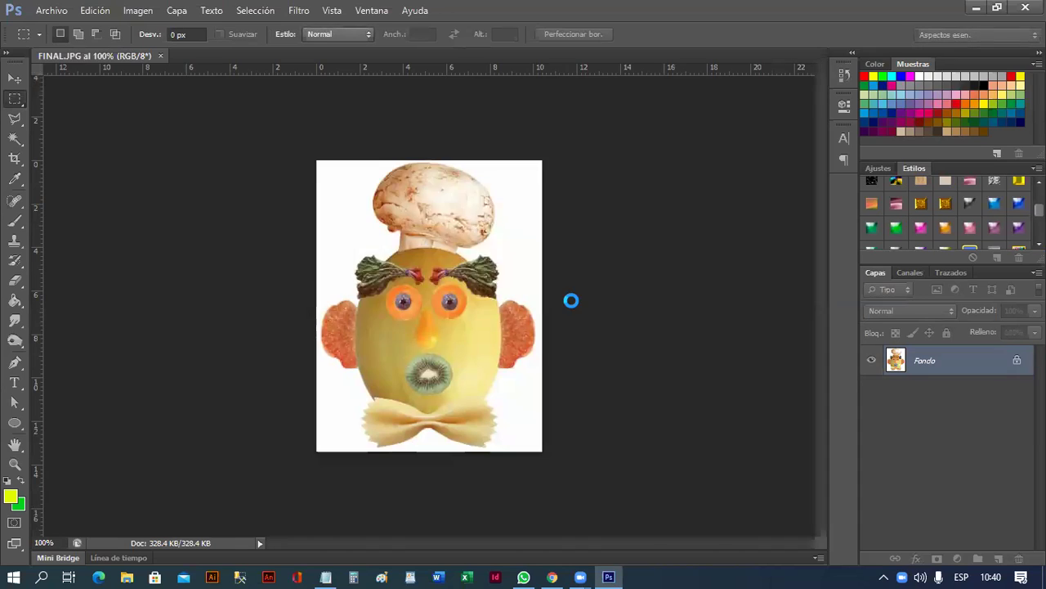
click(129, 59)
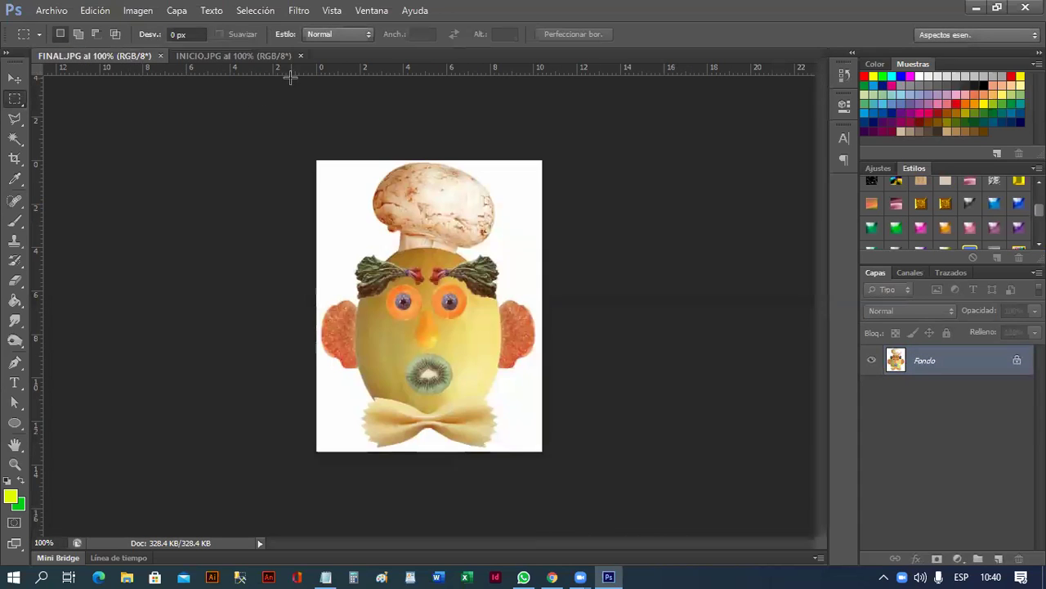
click(248, 56)
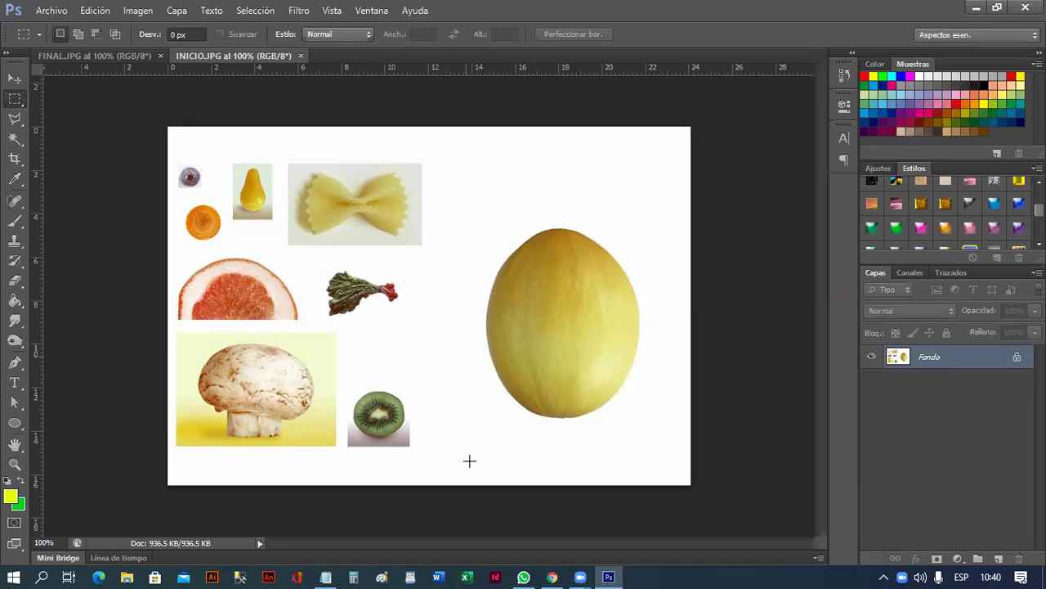
click(554, 577)
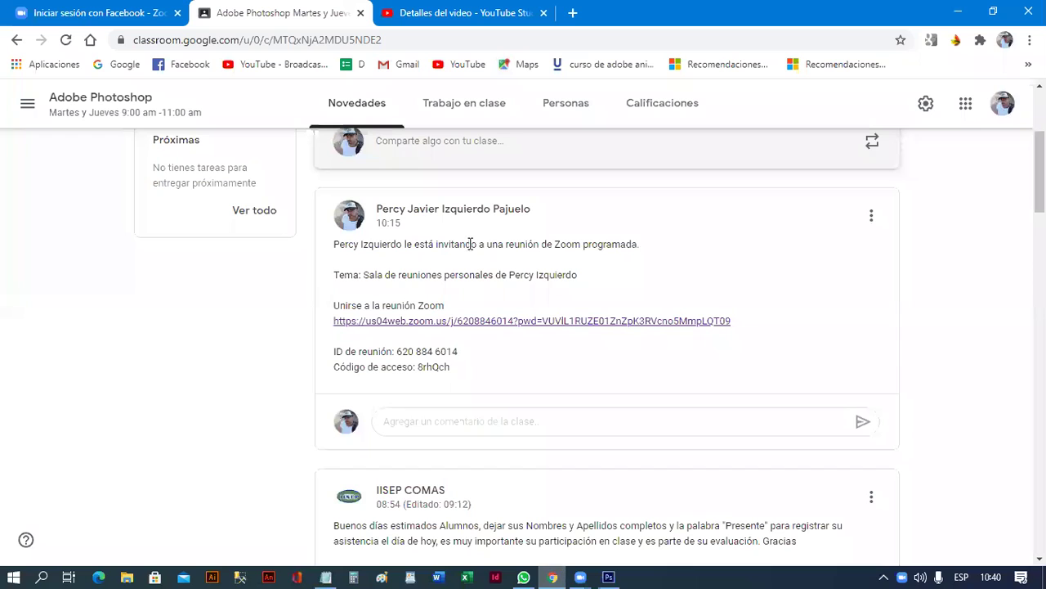
- In a new tab, search Google for 'image blanco y negro' using the suggestion
click(573, 12)
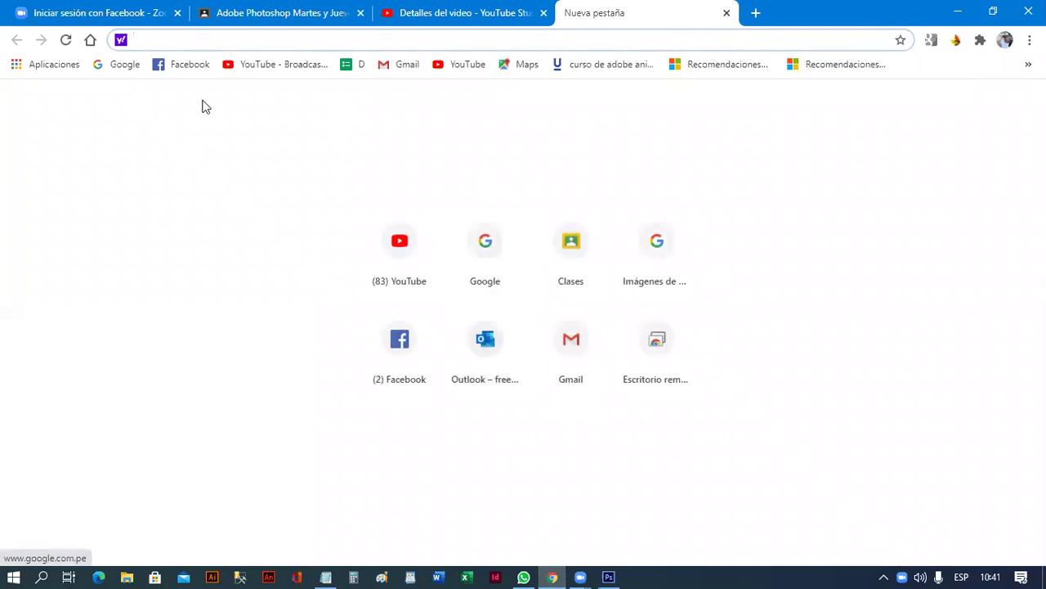
click(121, 64)
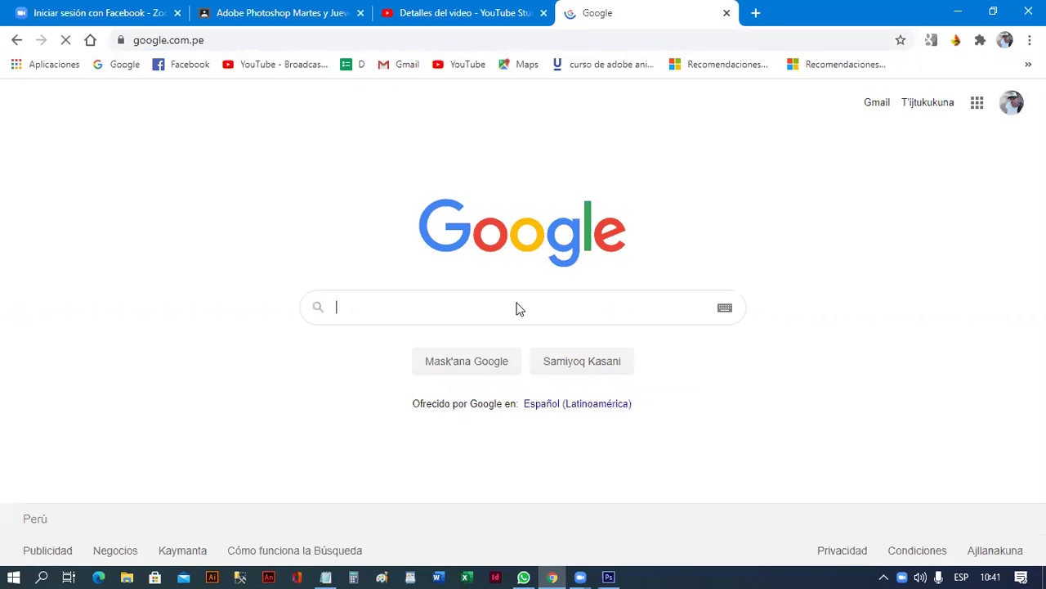
click(508, 315)
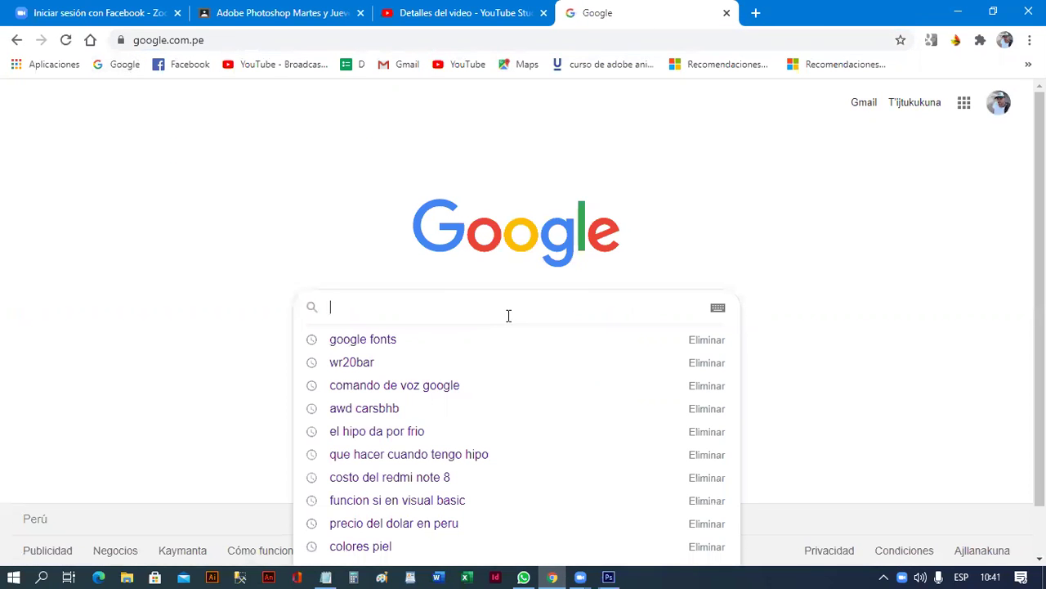
text(image en )
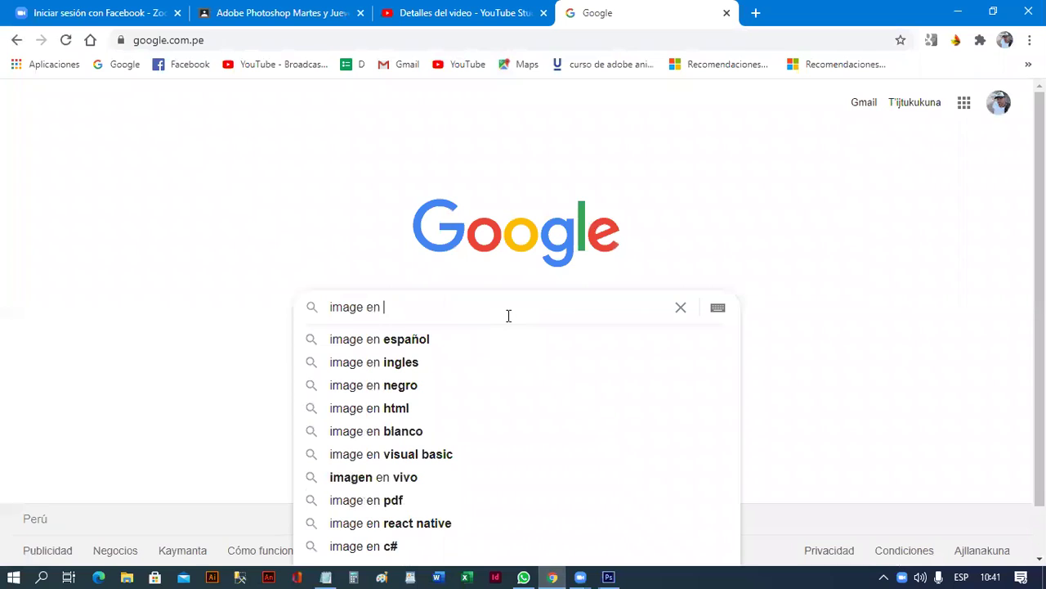
text(blan)
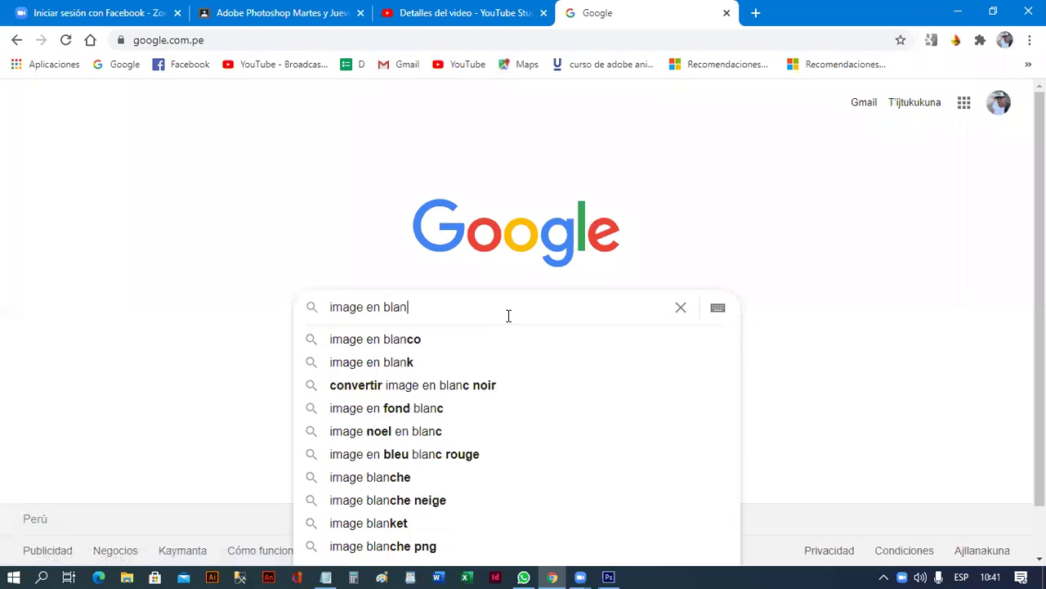
text(co)
key(Down)
key(Down)
key(Return)
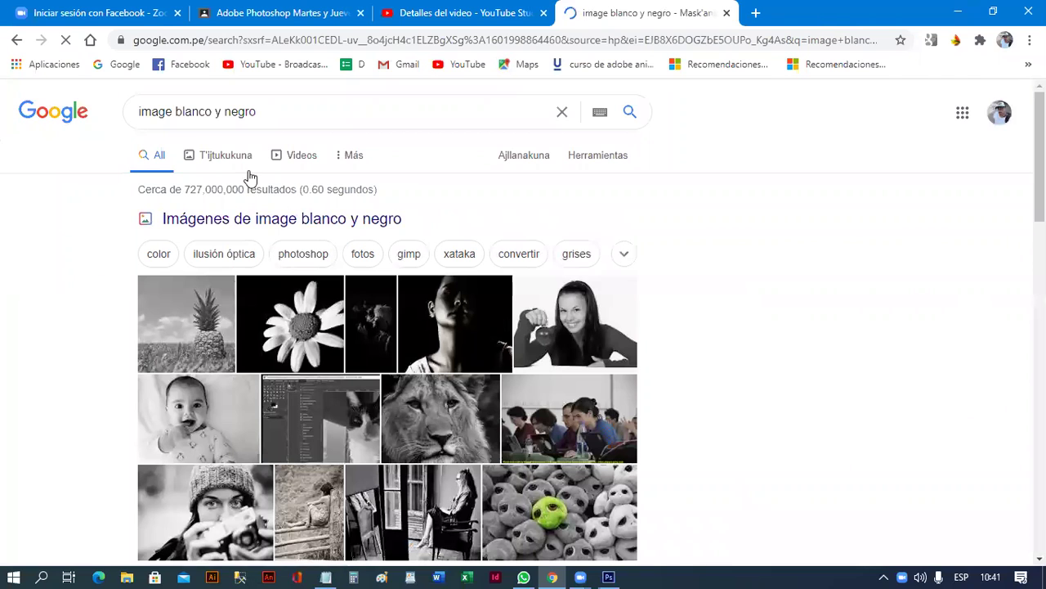
click(234, 158)
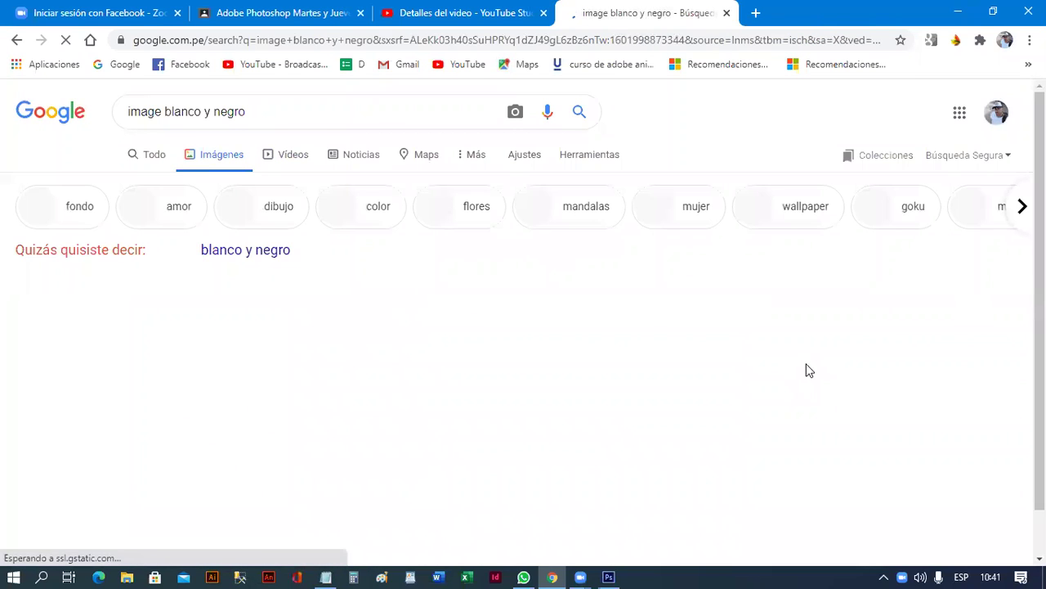
scroll(806, 368, down, 2)
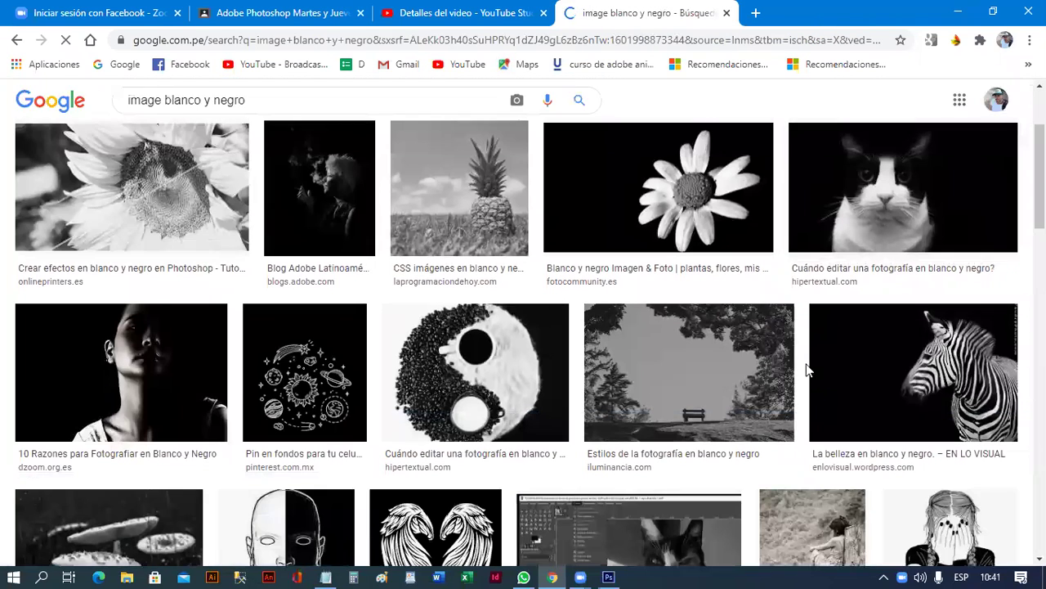
scroll(806, 370, down, 1)
scroll(806, 369, down, 1)
scroll(807, 370, up, 2)
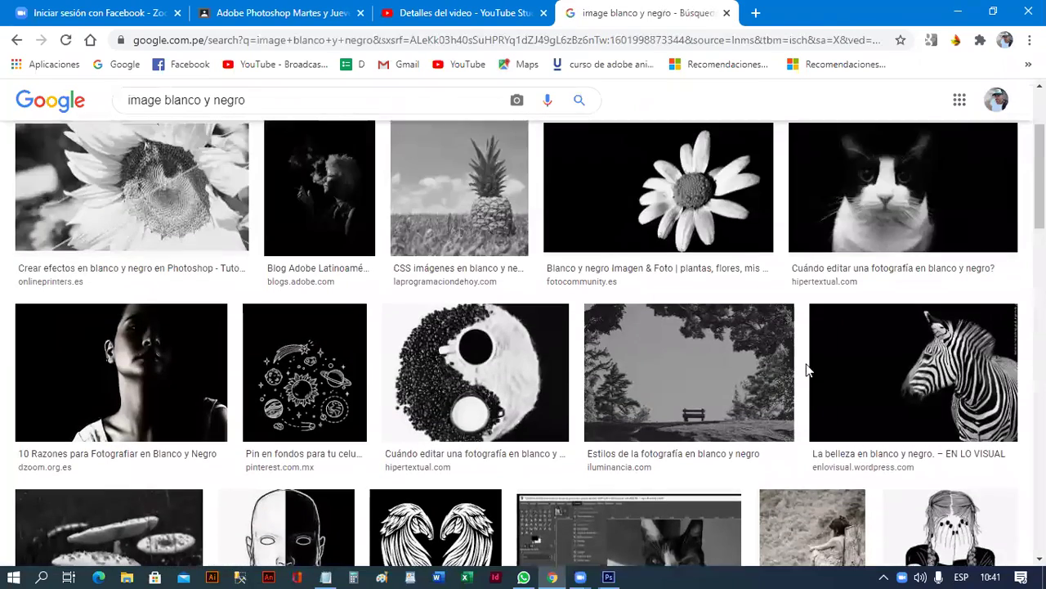
scroll(806, 370, down, 1)
scroll(808, 369, down, 2)
scroll(808, 370, down, 1)
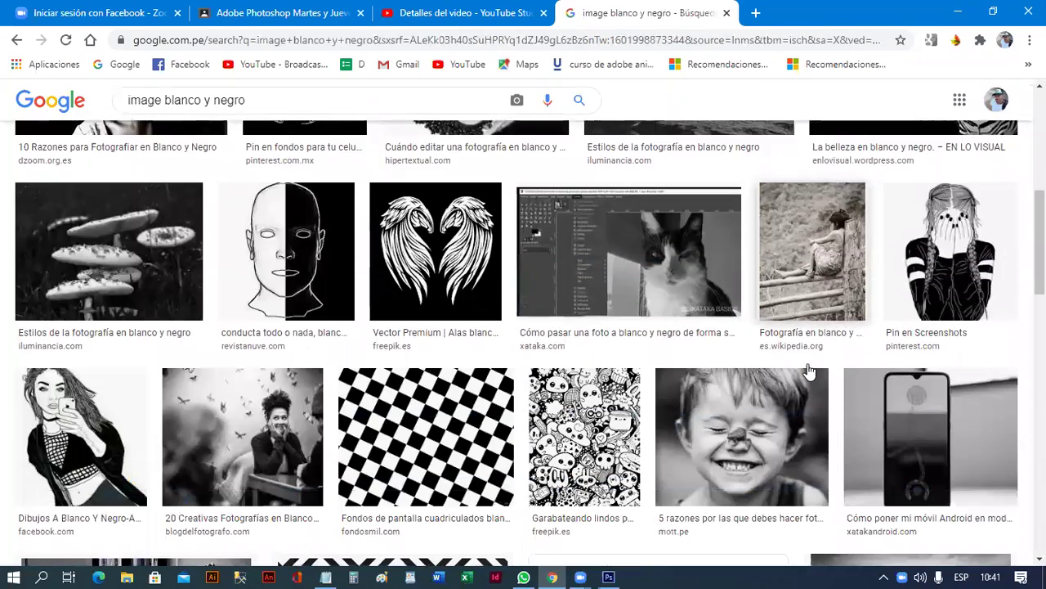
scroll(807, 369, down, 2)
scroll(808, 369, down, 2)
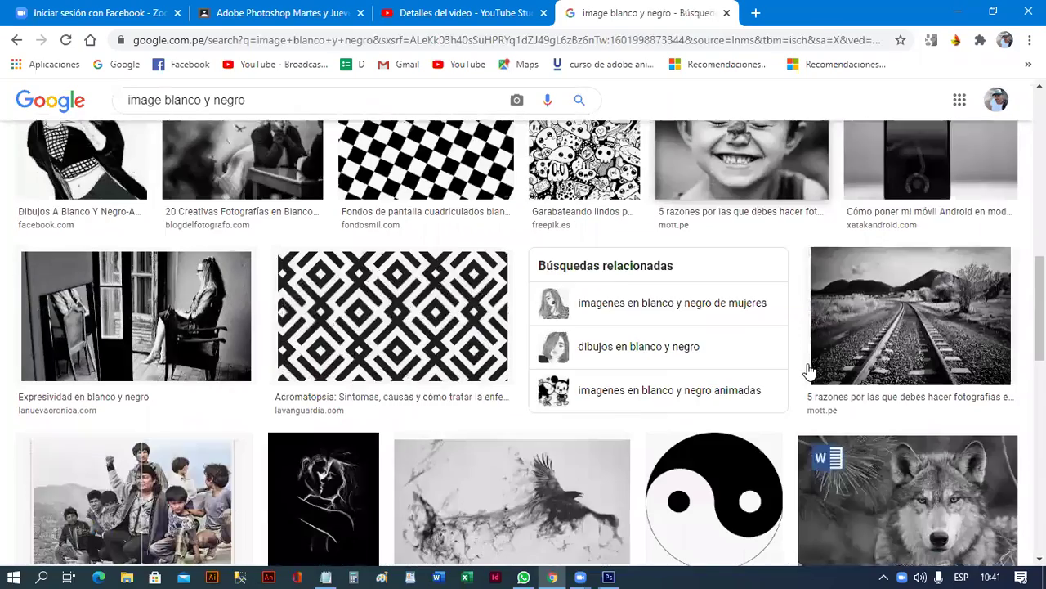
scroll(808, 369, down, 2)
scroll(807, 372, down, 1)
scroll(807, 372, down, 1)
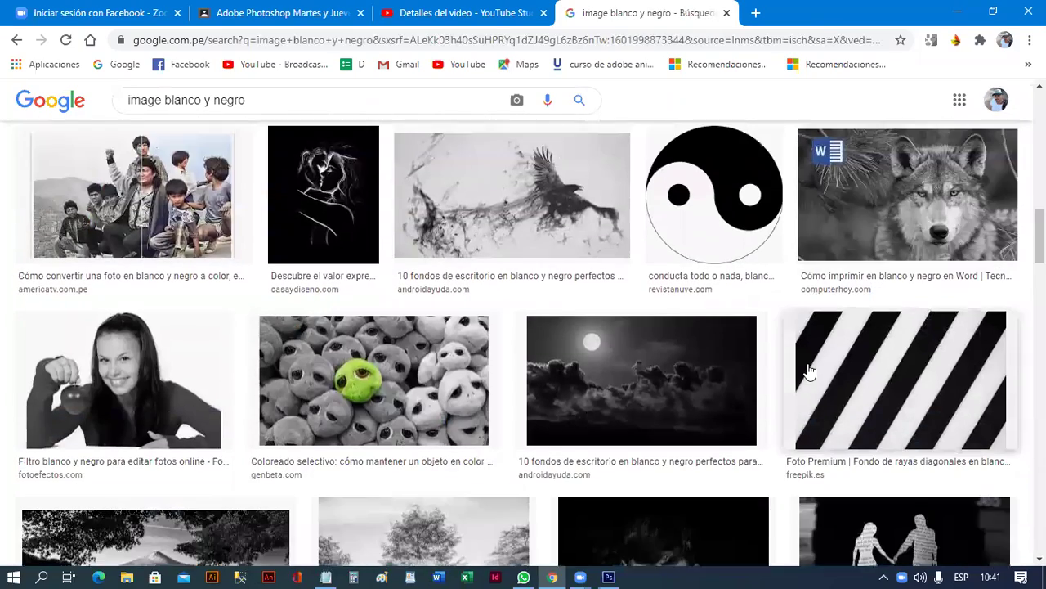
scroll(807, 372, down, 2)
scroll(808, 372, down, 3)
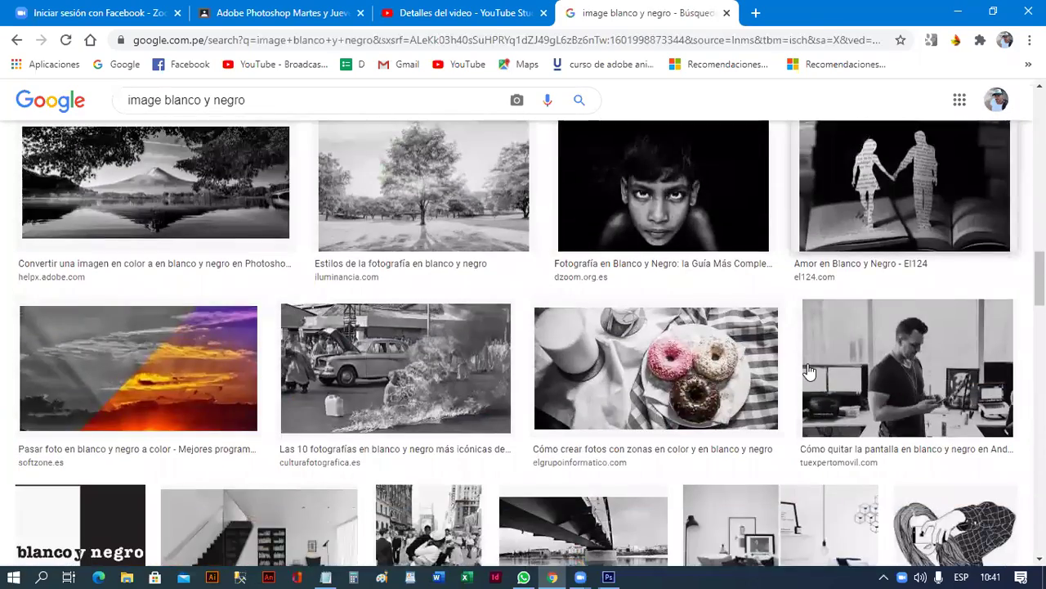
scroll(808, 372, down, 3)
scroll(807, 372, up, 1)
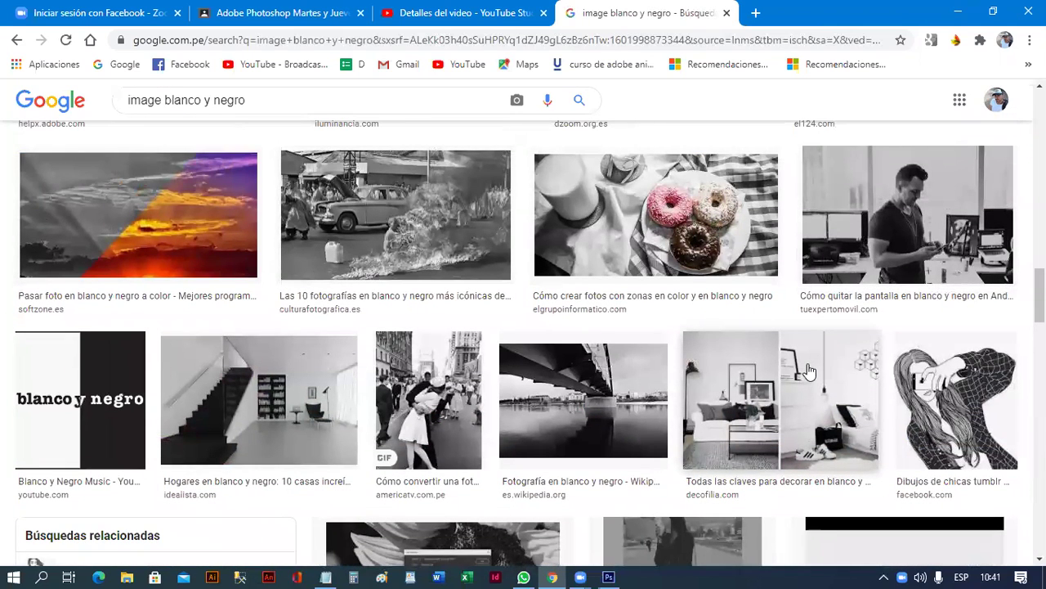
scroll(808, 372, up, 1)
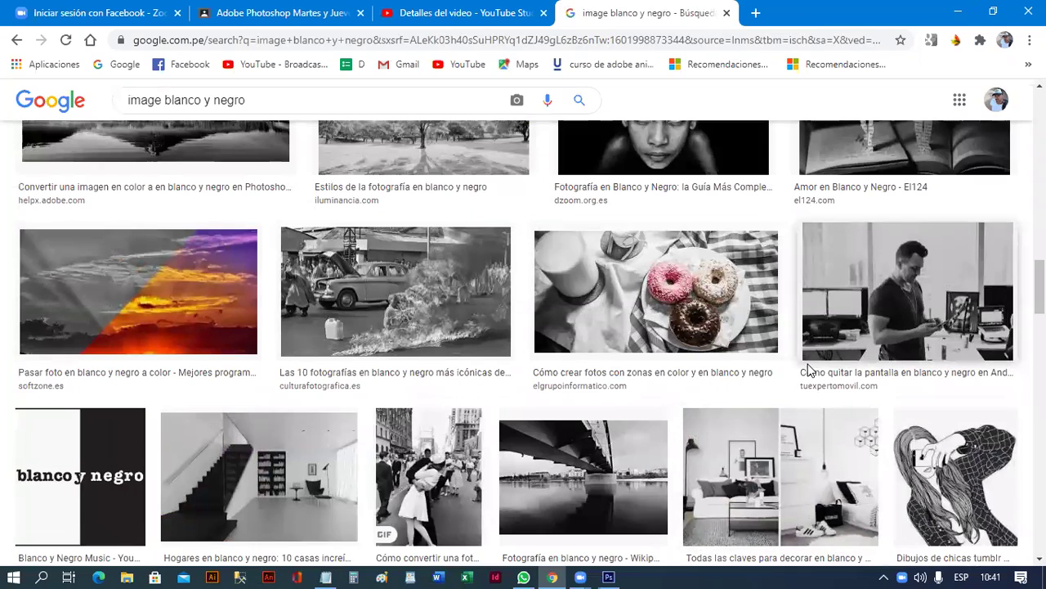
scroll(807, 372, down, 1)
scroll(808, 372, down, 3)
scroll(808, 372, down, 2)
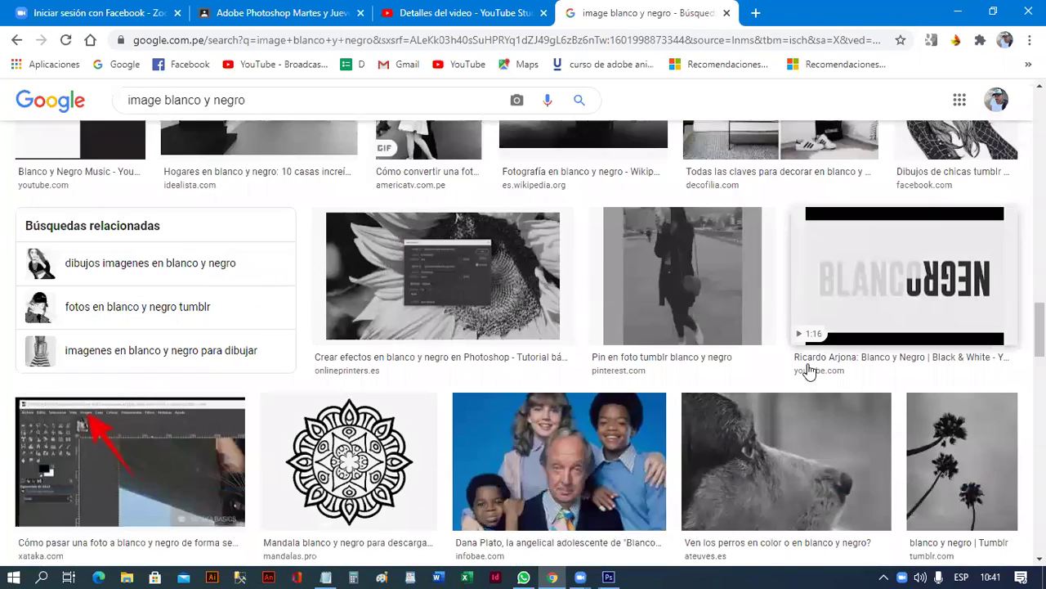
scroll(807, 372, down, 1)
scroll(808, 372, down, 2)
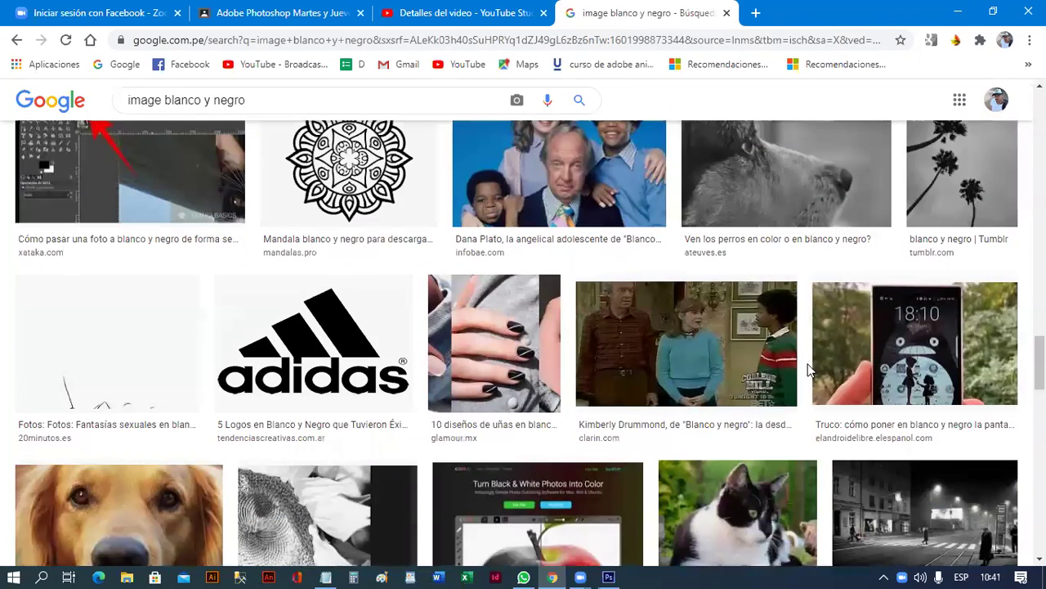
scroll(808, 370, down, 2)
scroll(808, 370, down, 1)
scroll(807, 370, down, 1)
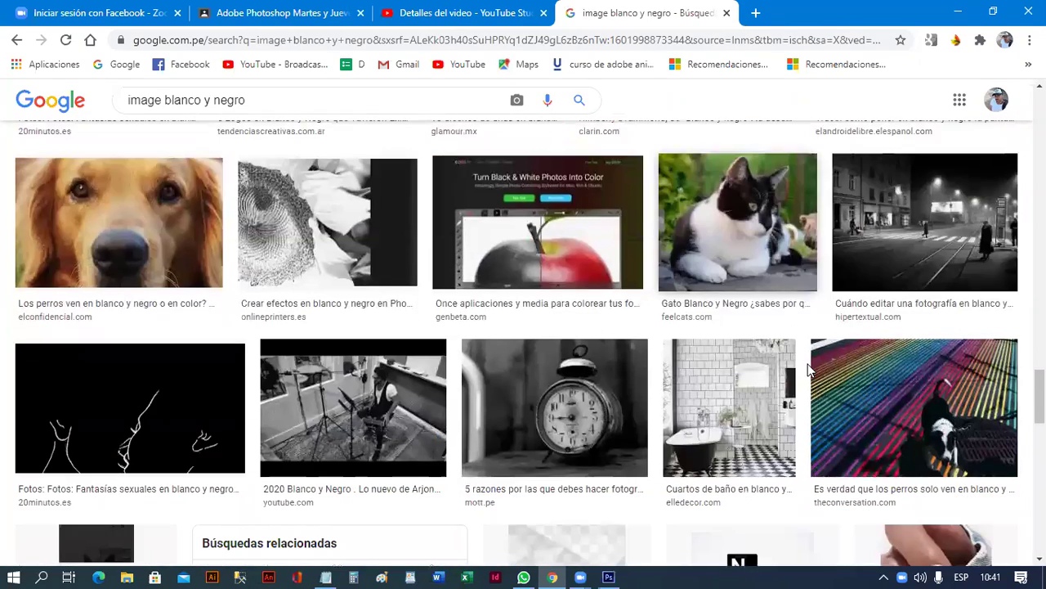
scroll(808, 369, down, 3)
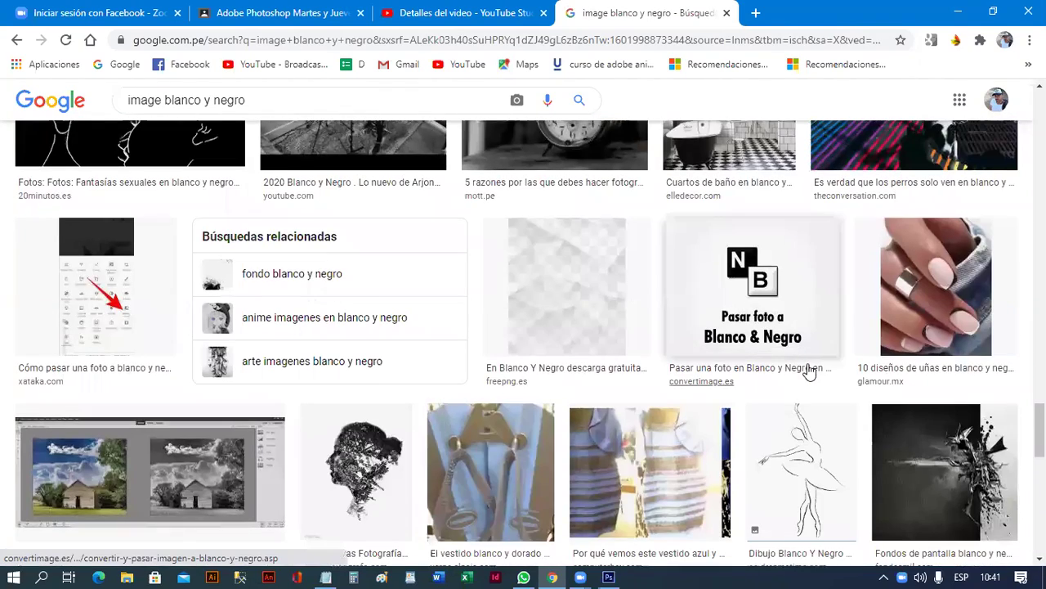
scroll(808, 372, down, 1)
scroll(808, 372, down, 5)
scroll(808, 372, up, 6)
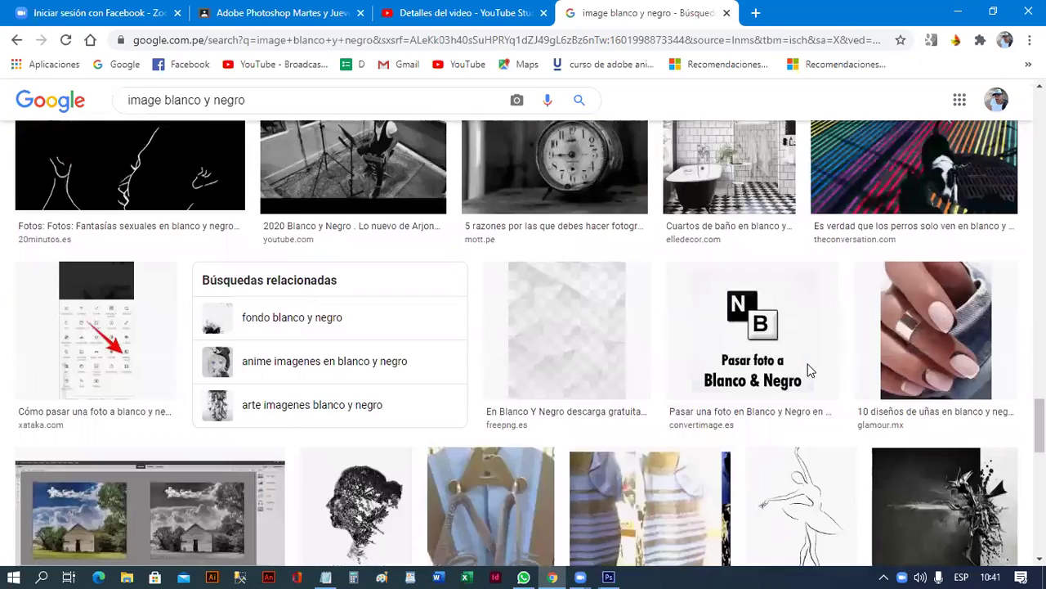
scroll(807, 370, up, 2)
scroll(842, 395, down, 5)
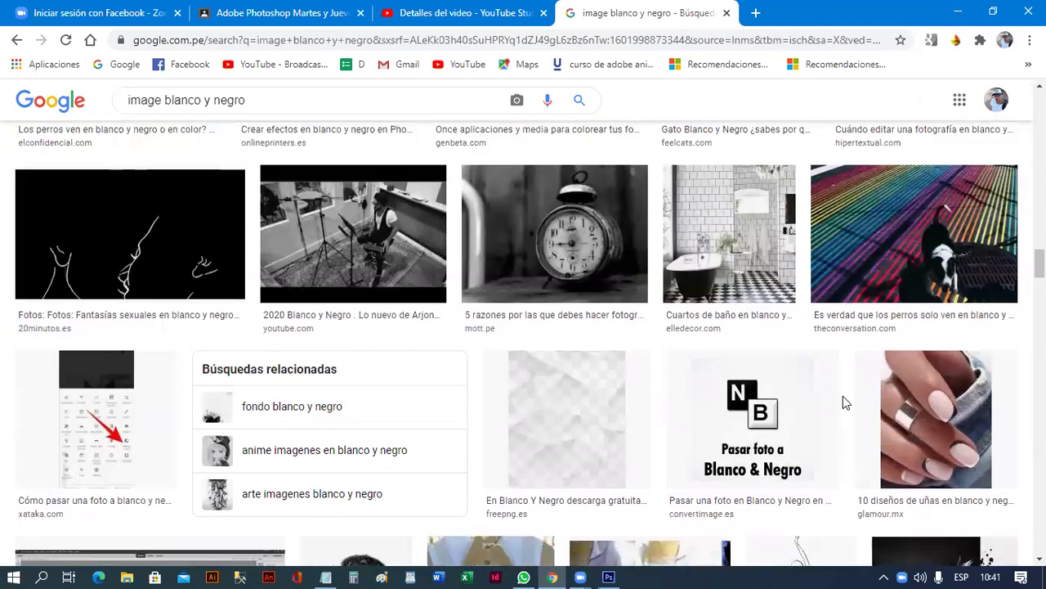
scroll(843, 396, down, 3)
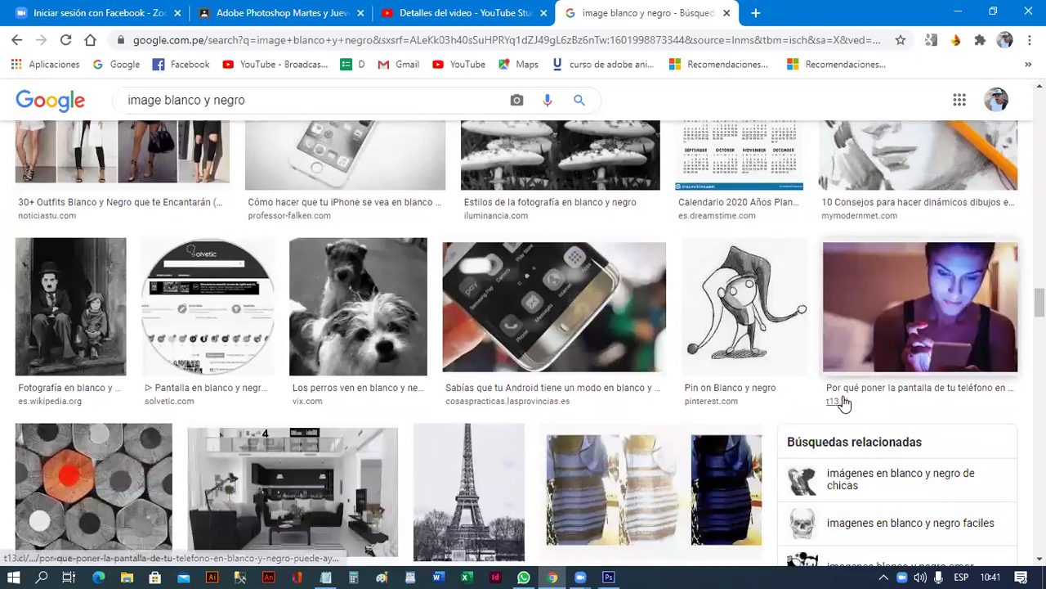
scroll(844, 403, down, 3)
scroll(844, 403, down, 3)
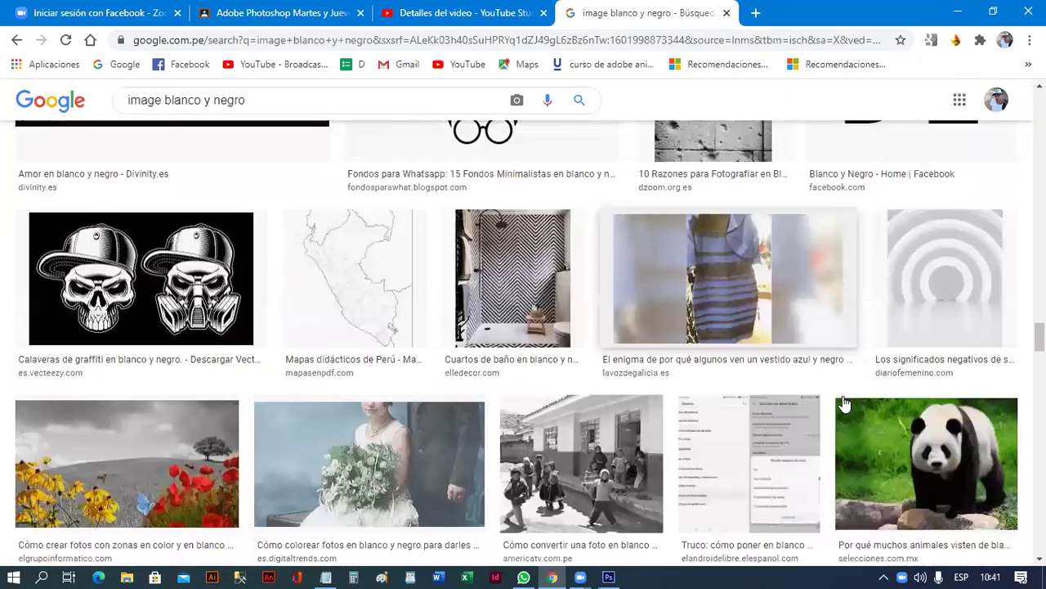
scroll(845, 403, down, 2)
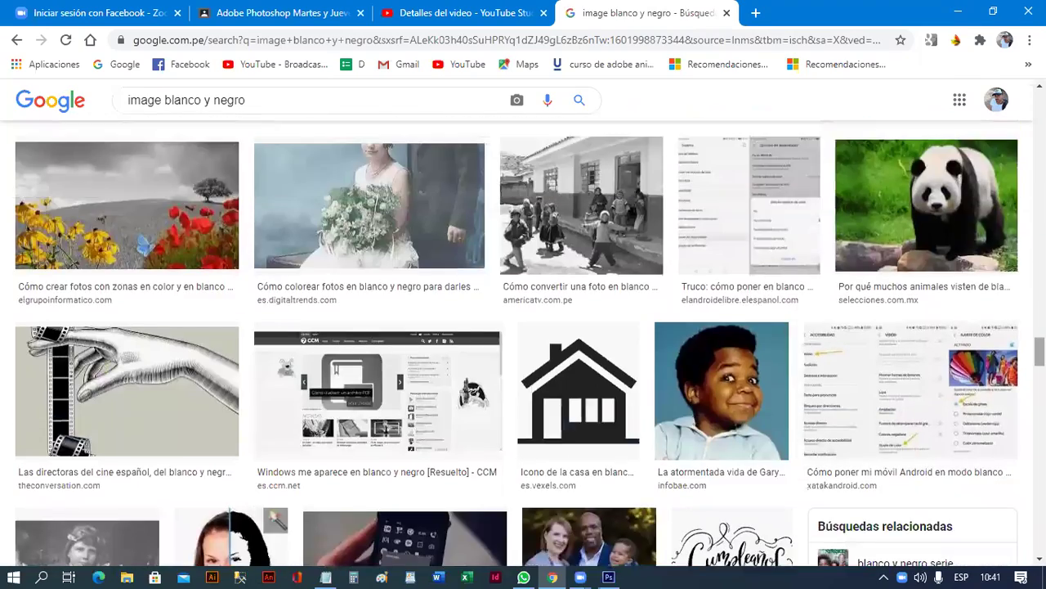
scroll(660, 262, up, 8)
scroll(661, 262, up, 12)
scroll(624, 315, down, 1)
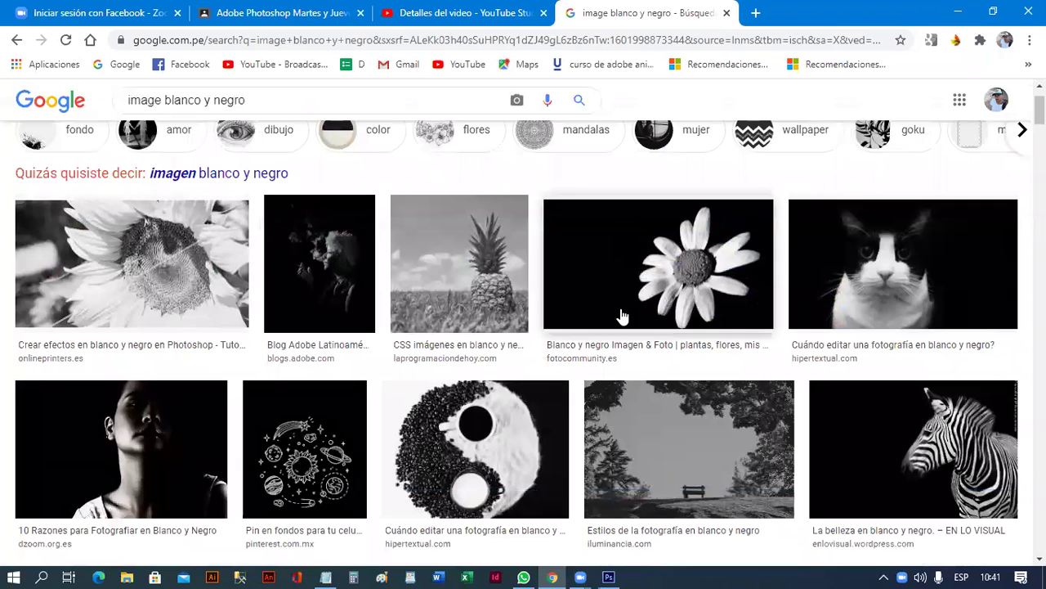
- Preview the sunflower result, then the related black-and-white eye photo, and right-click it
click(219, 254)
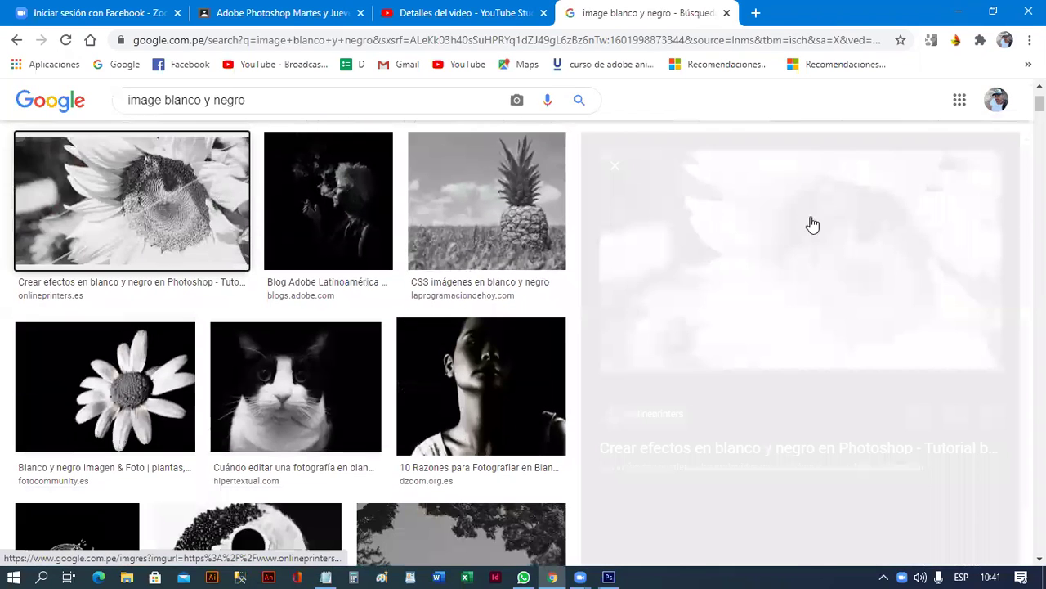
scroll(822, 222, down, 1)
scroll(821, 222, down, 1)
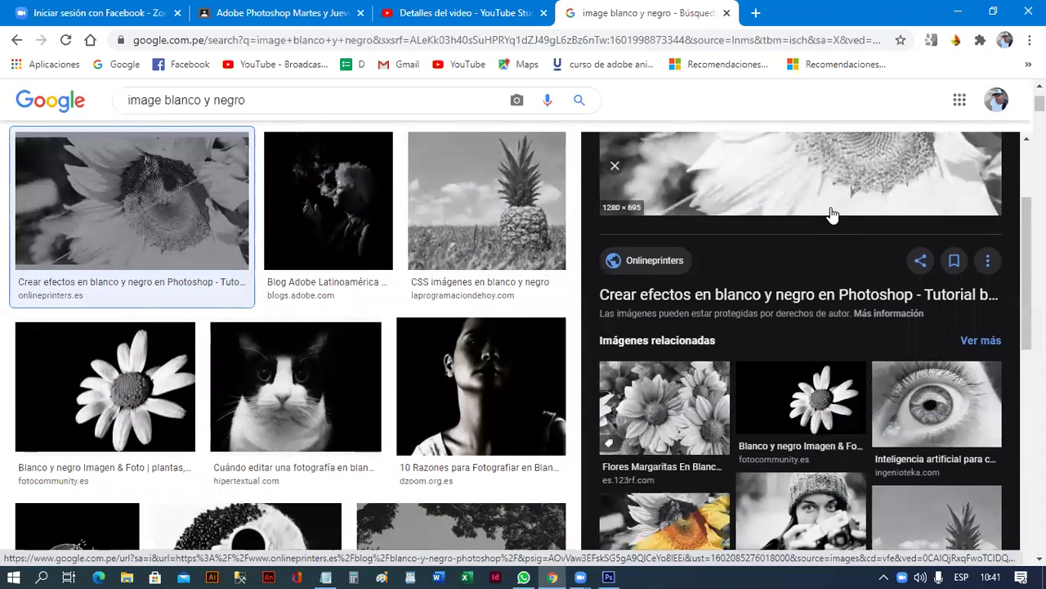
click(940, 400)
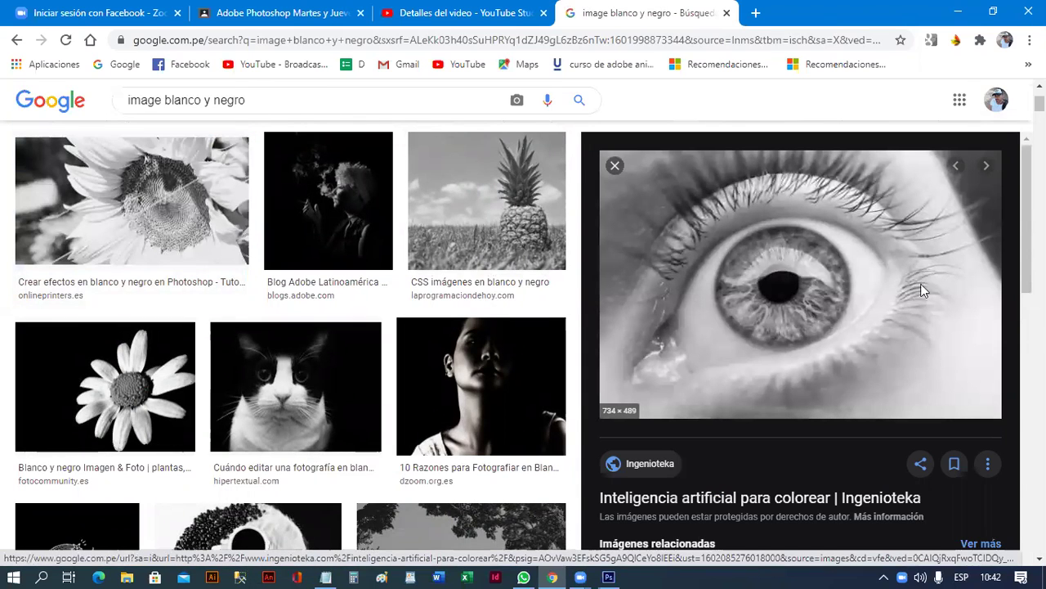
right_click(922, 290)
- Save the eye image to Escritorio as unnamed.jpg, then Alt+Tab back to Photoshop
click(886, 417)
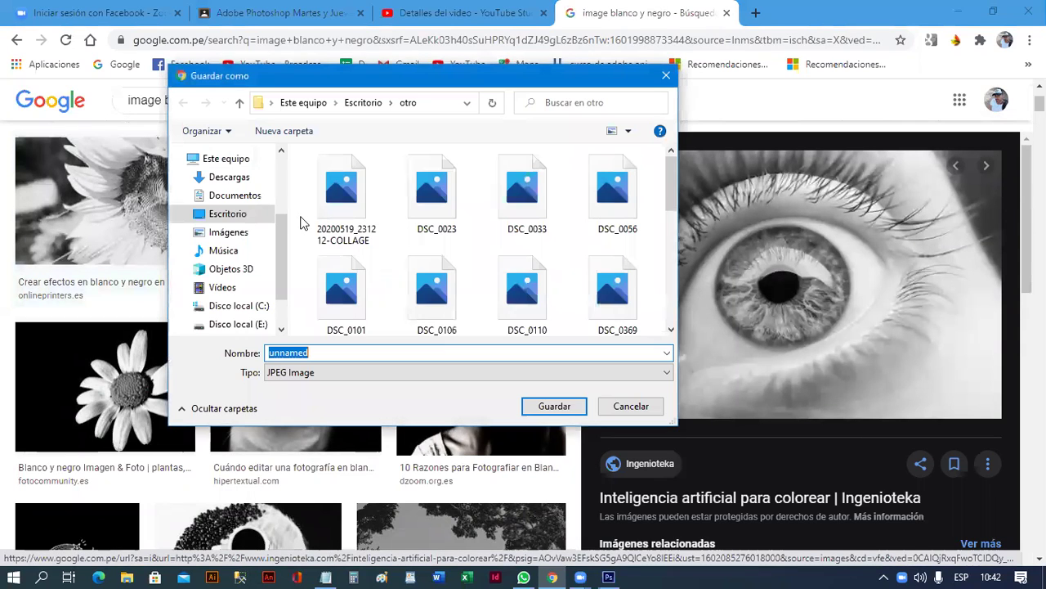
click(238, 215)
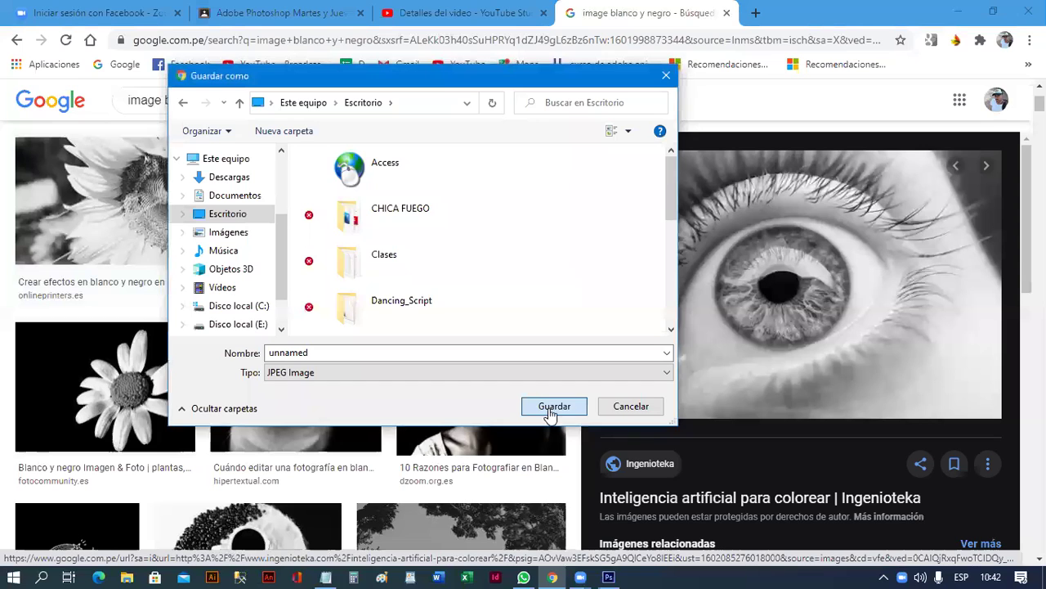
click(550, 408)
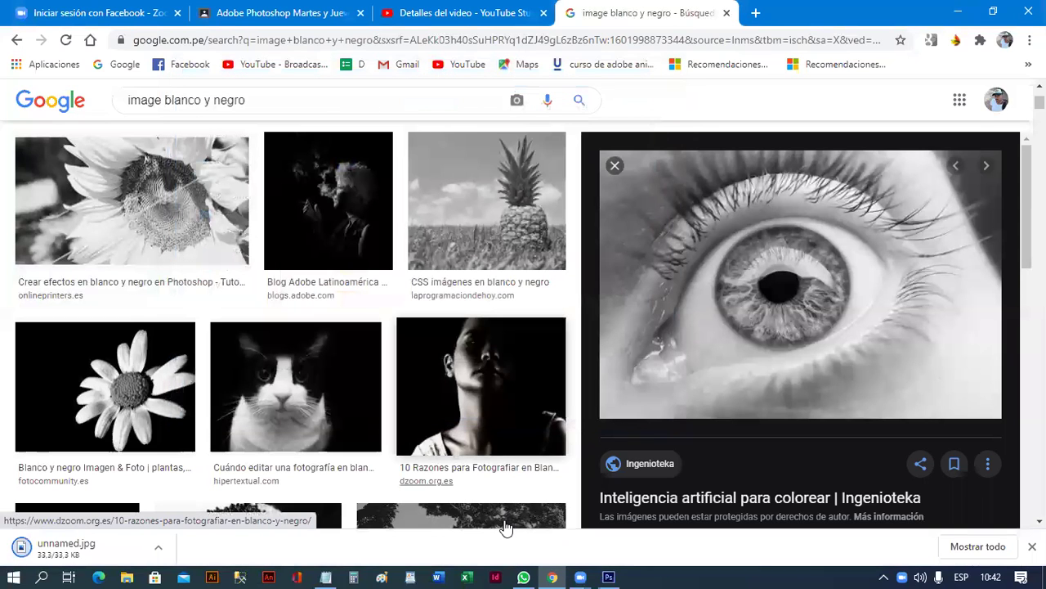
key(alt+Tab)
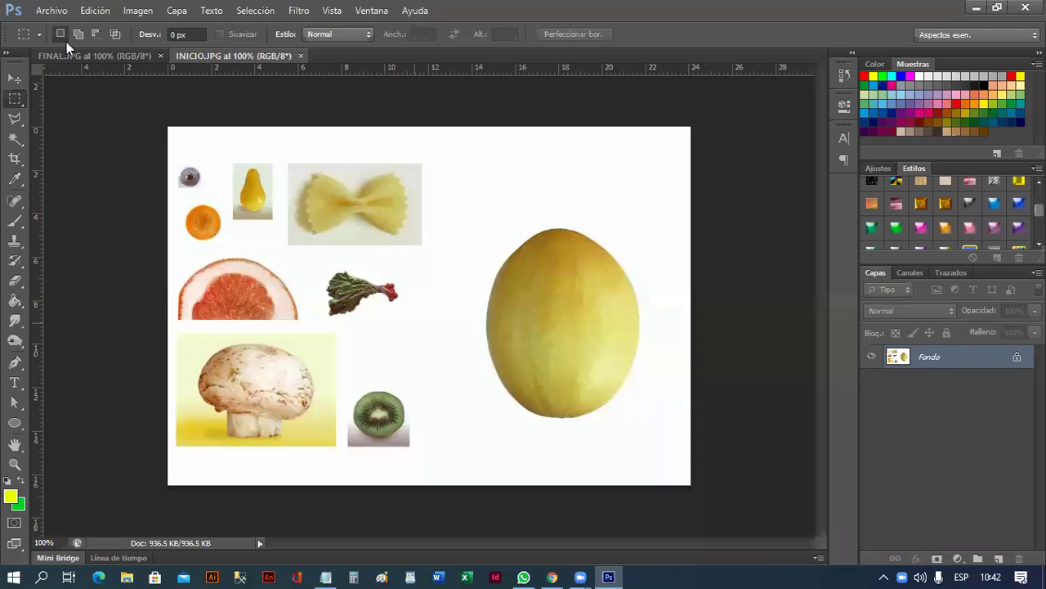
- Open unnamed.jpg from Escritorio, leaving its missing colour profile unchanged
key(ctrl+o)
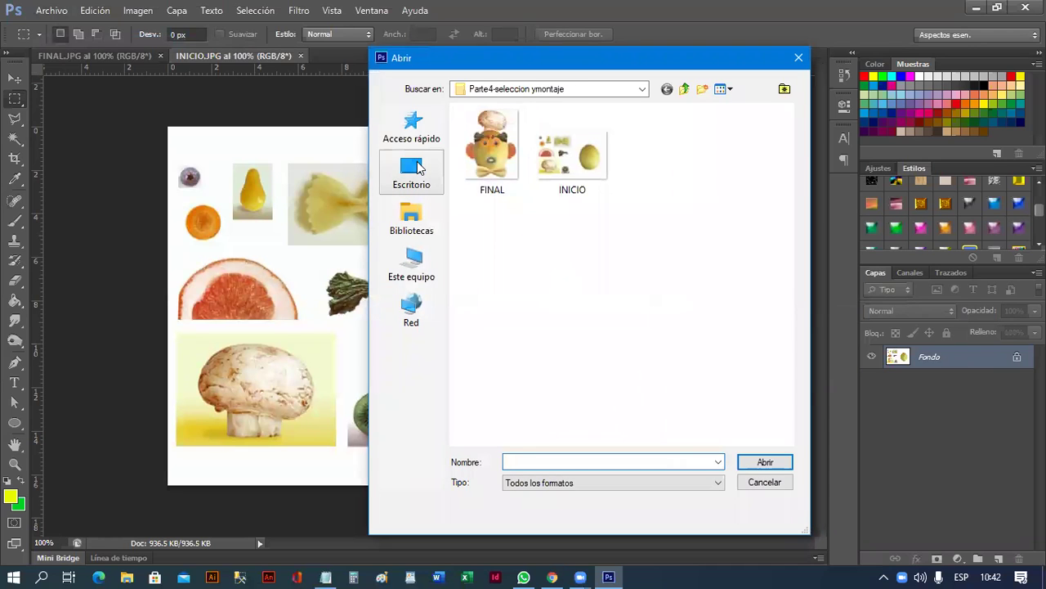
drag(789, 152, 785, 425)
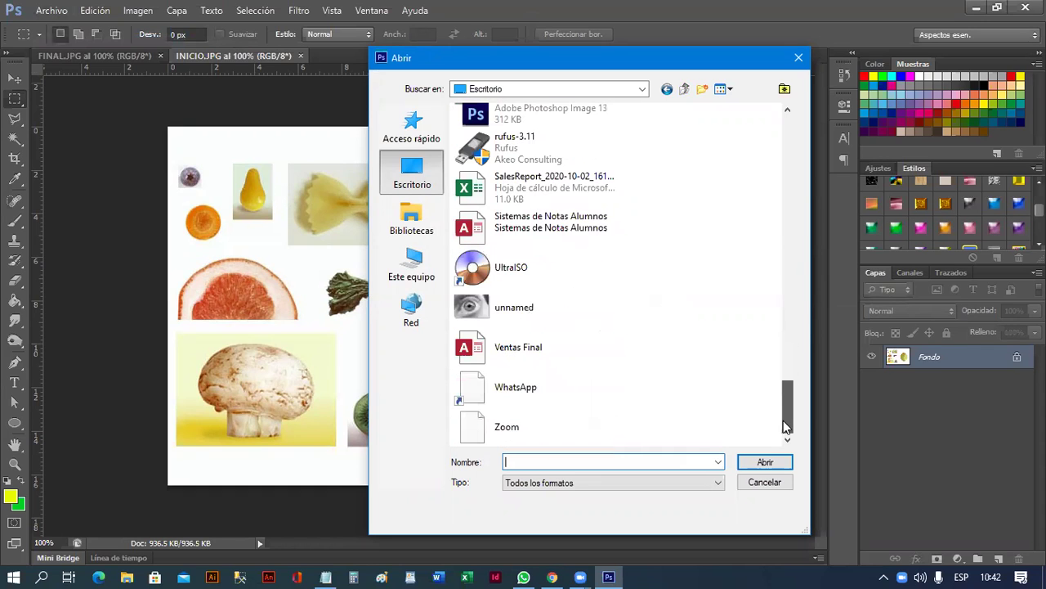
click(532, 319)
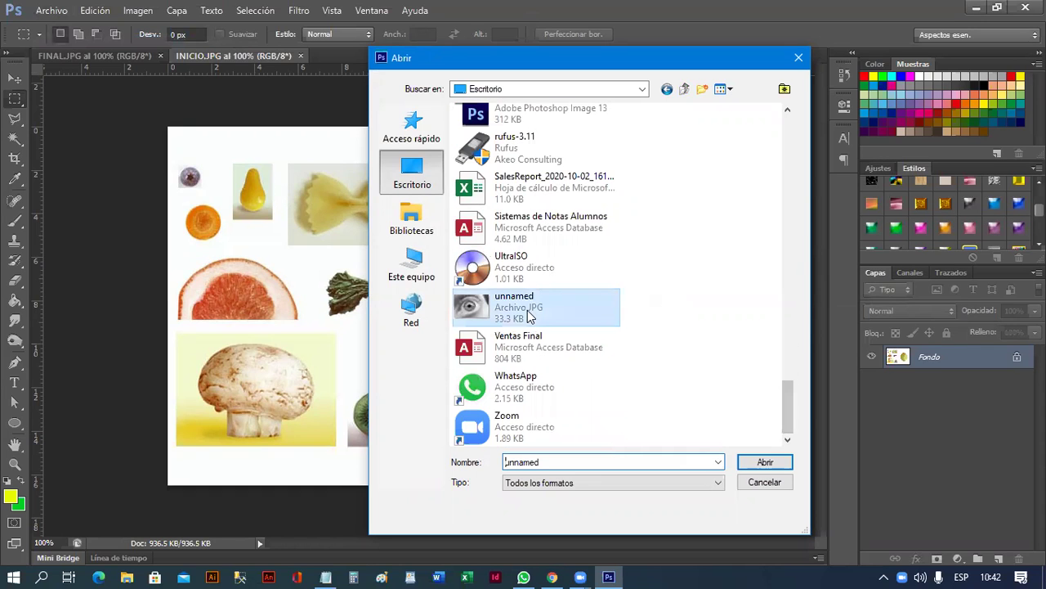
double_click(523, 307)
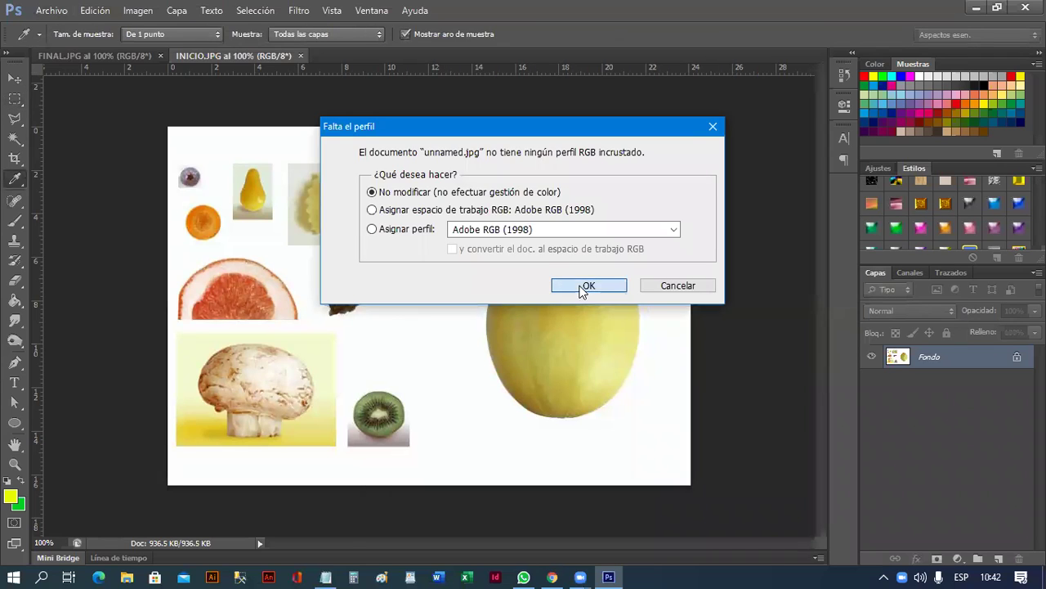
click(595, 284)
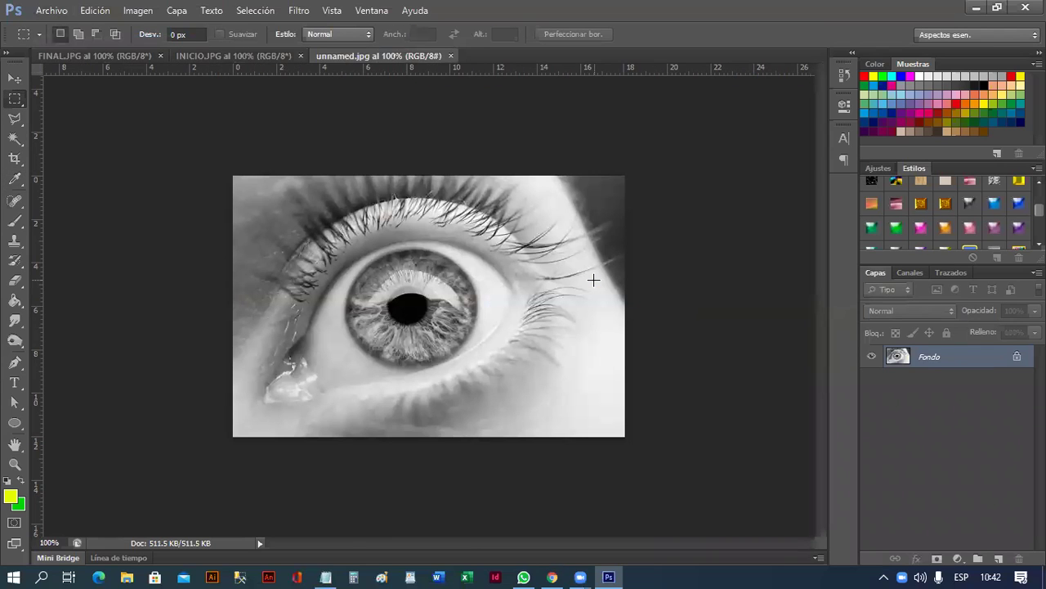
- Zoom in on the eye photo and select the Polygonal Lasso tool (Herramienta Lazo poligonal)
scroll(477, 401, up, 1)
scroll(477, 401, up, 1)
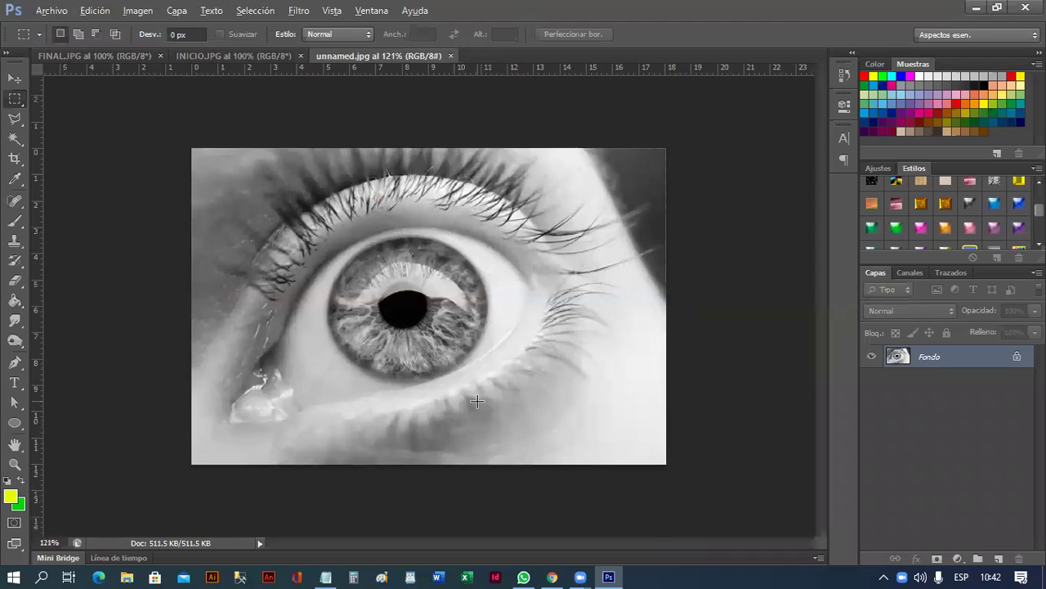
scroll(479, 401, up, 1)
scroll(481, 400, up, 1)
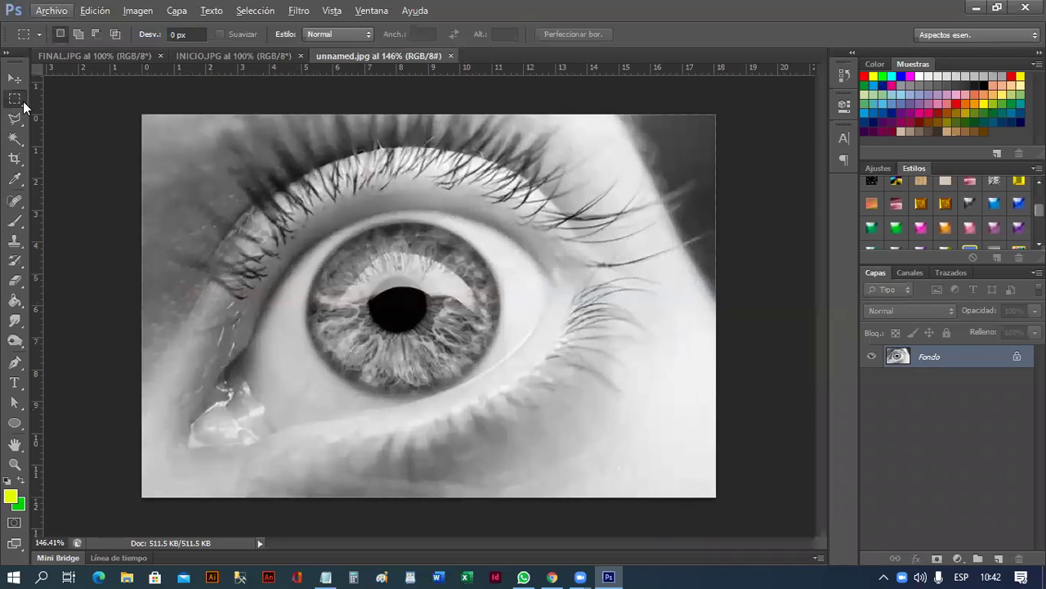
right_click(23, 101)
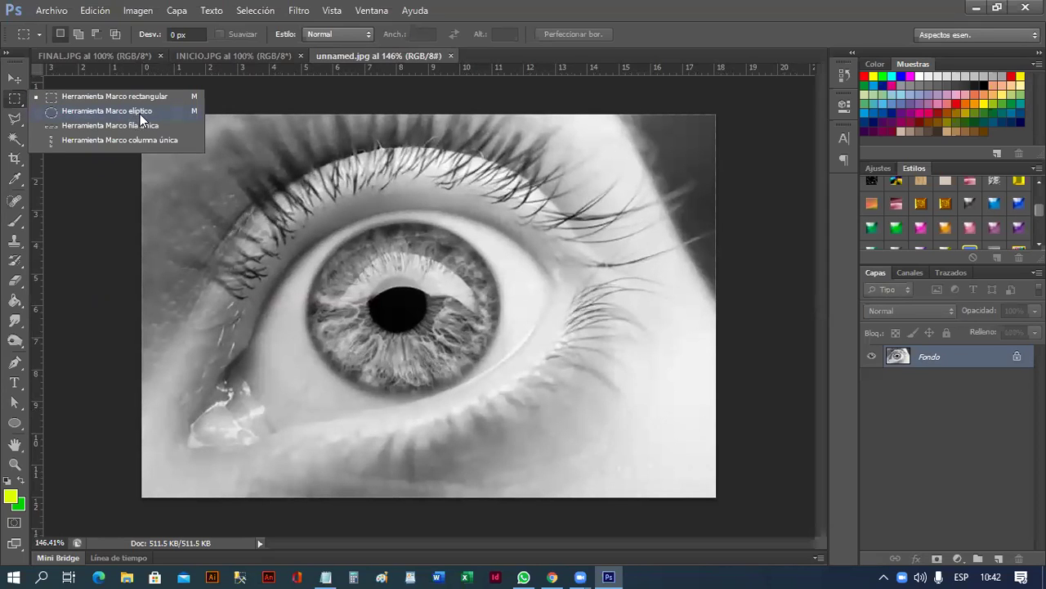
click(20, 124)
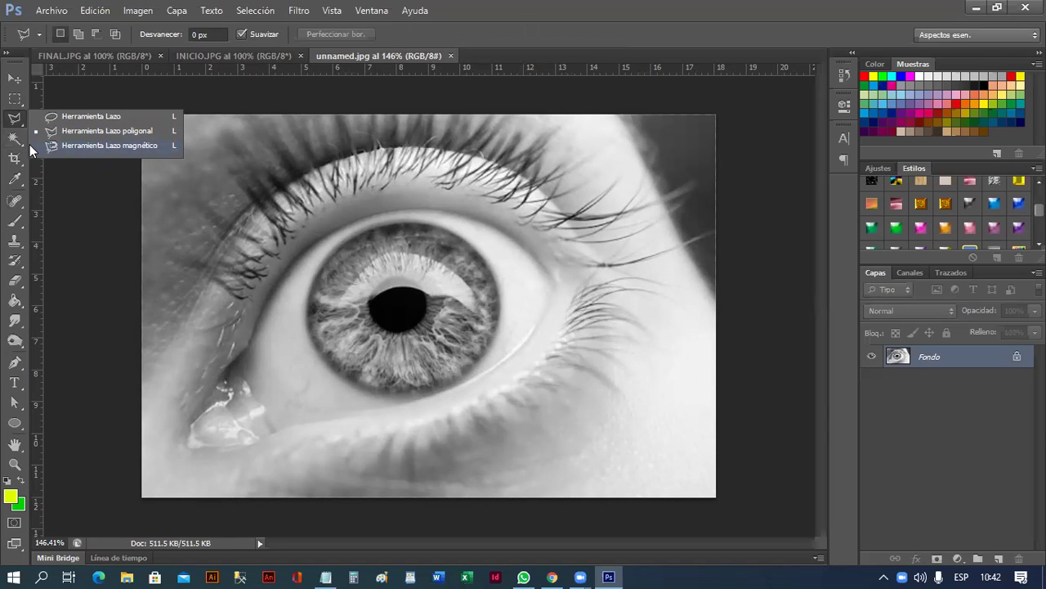
click(144, 133)
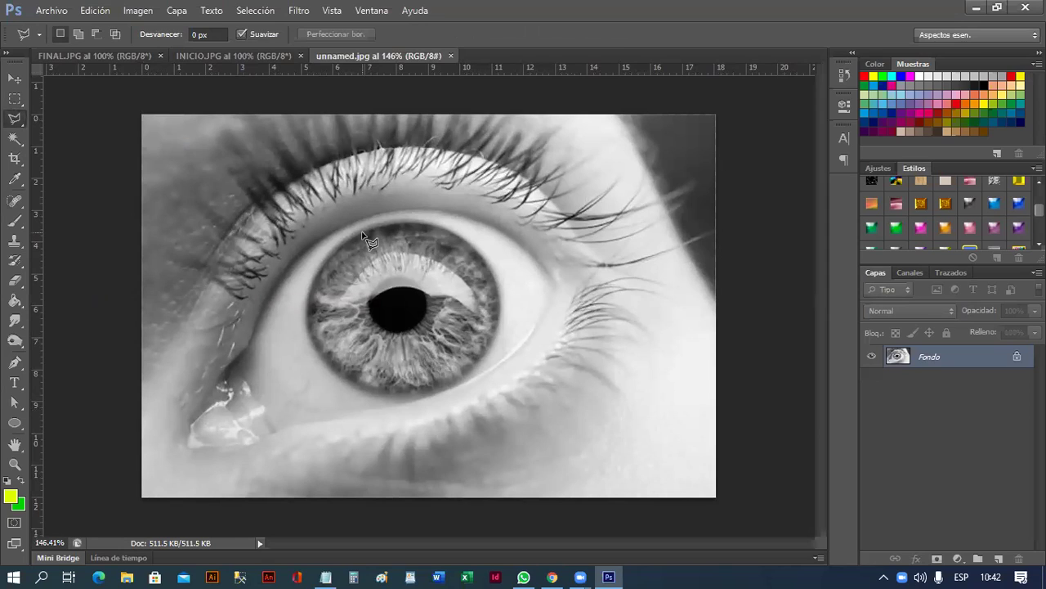
- Switch to the Magnetic Lasso and trace a closed round selection around the iris, pupil included
right_click(25, 125)
click(84, 139)
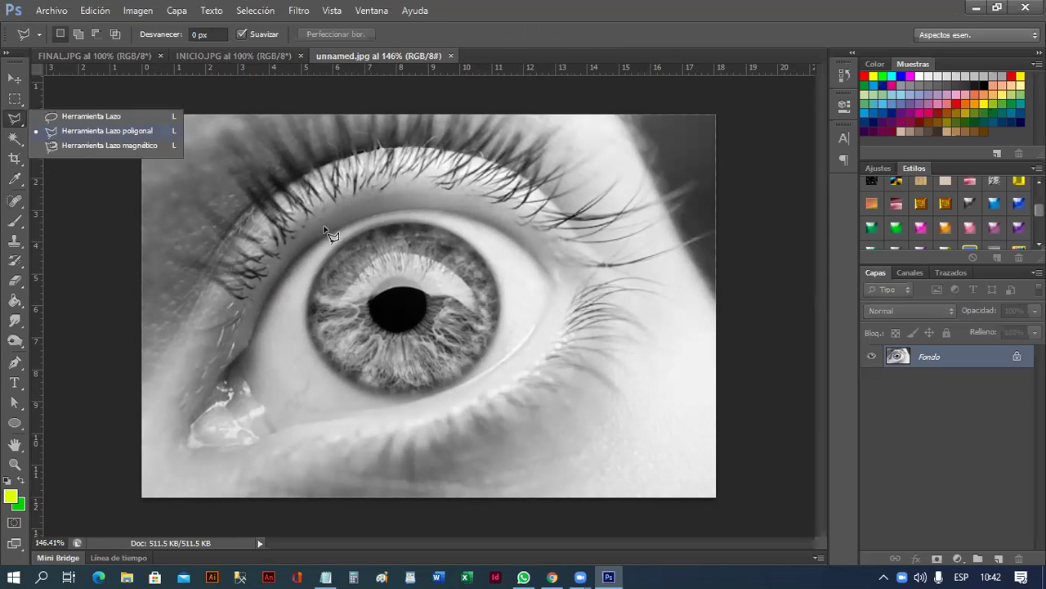
click(378, 228)
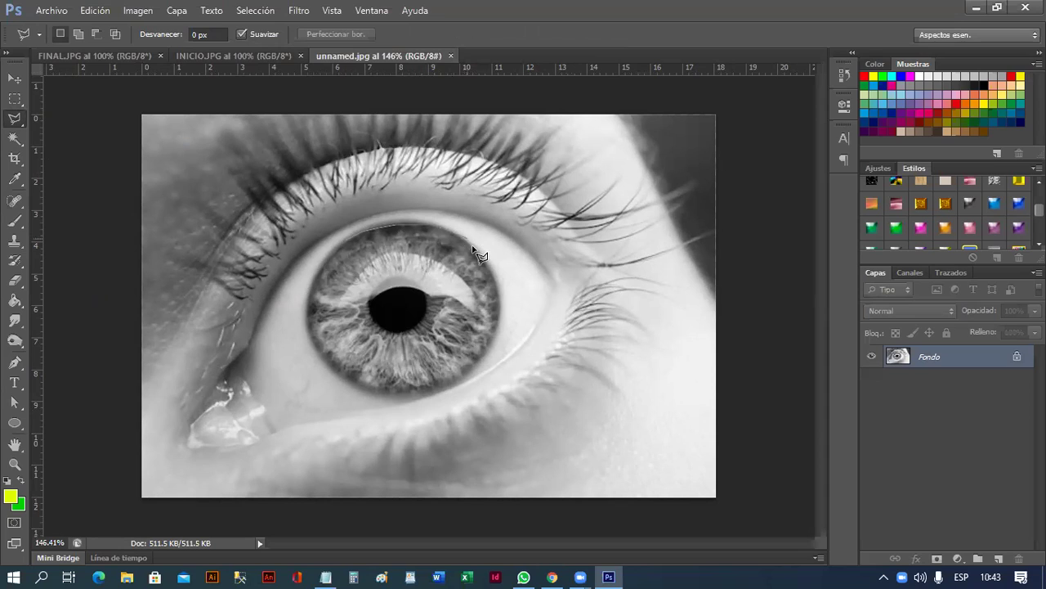
click(580, 251)
click(670, 384)
key(BackSpace)
key(BackSpace)
click(346, 241)
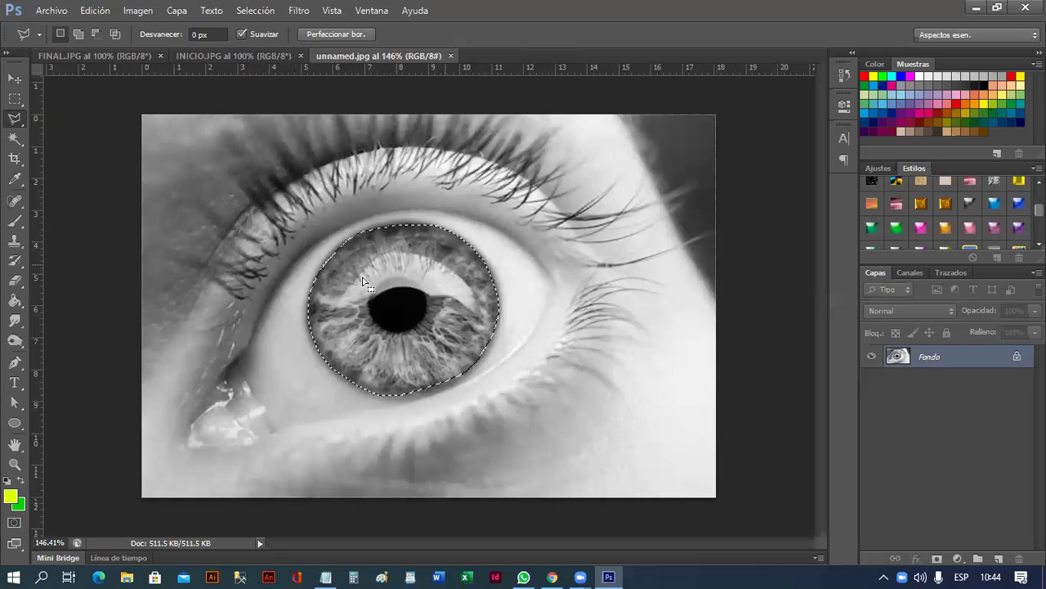
- Transform the iris selection to about 101.5% width and −2.43° rotation so it hugs the iris
click(254, 11)
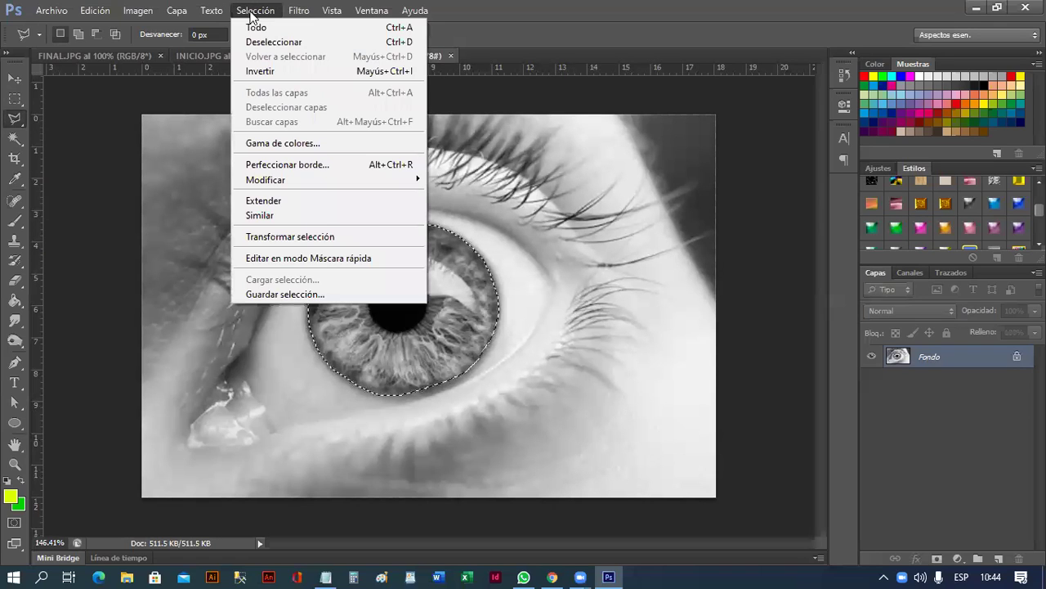
click(333, 237)
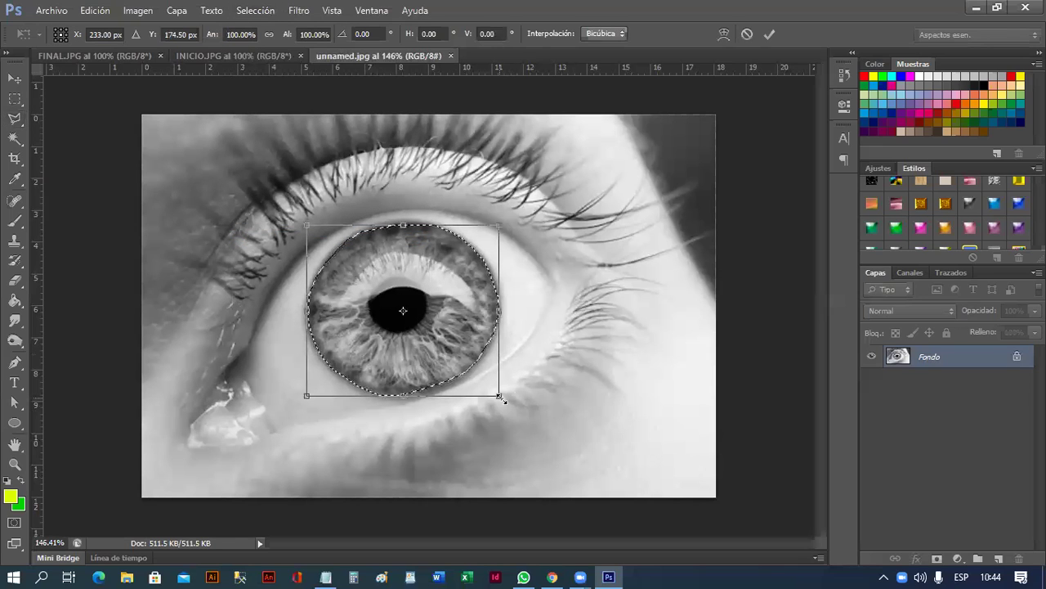
drag(500, 397, 506, 397)
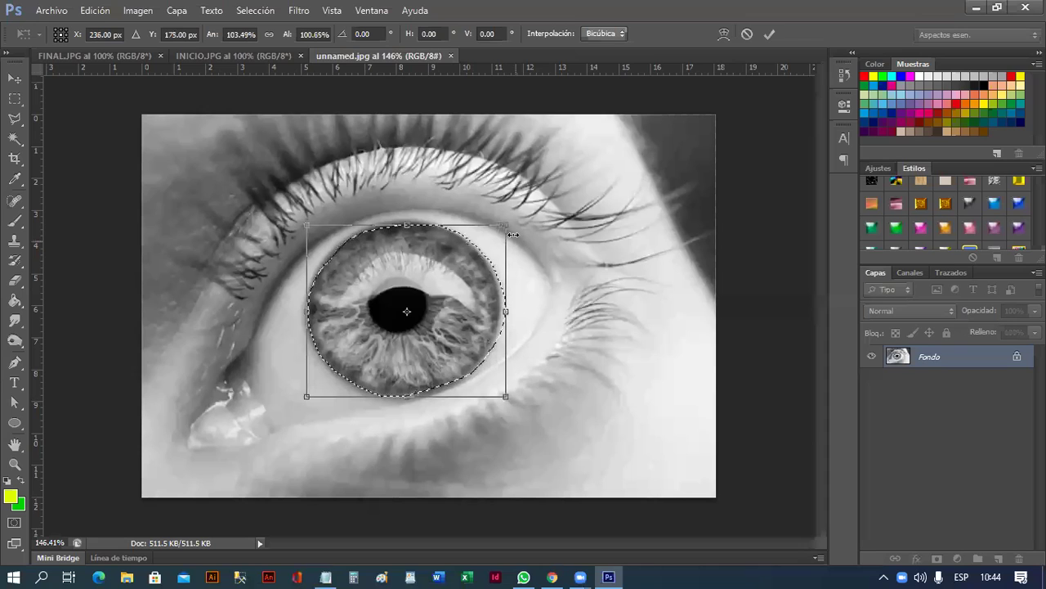
drag(520, 218, 516, 212)
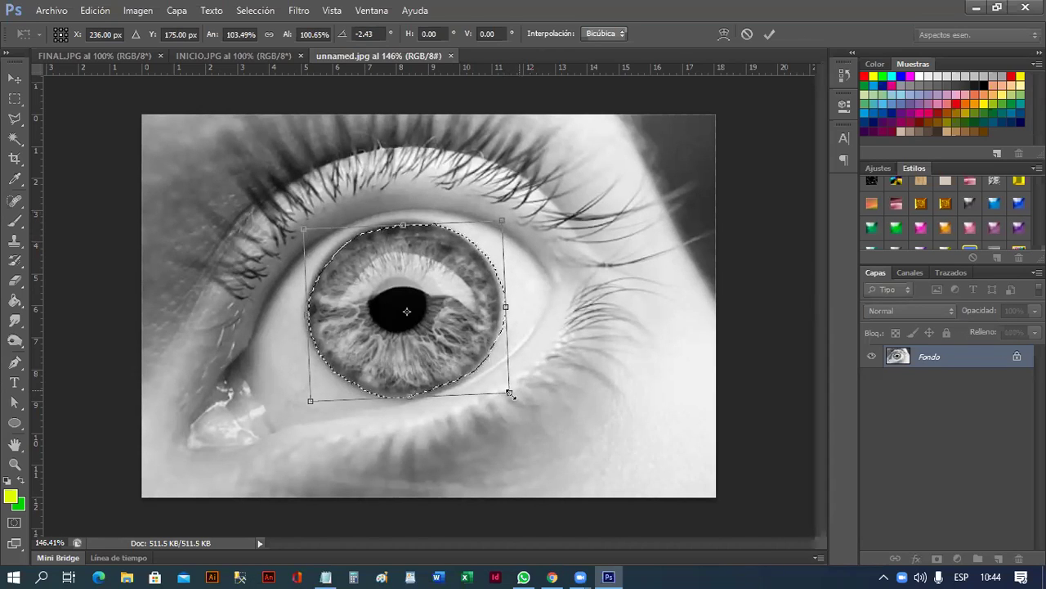
drag(509, 392, 506, 394)
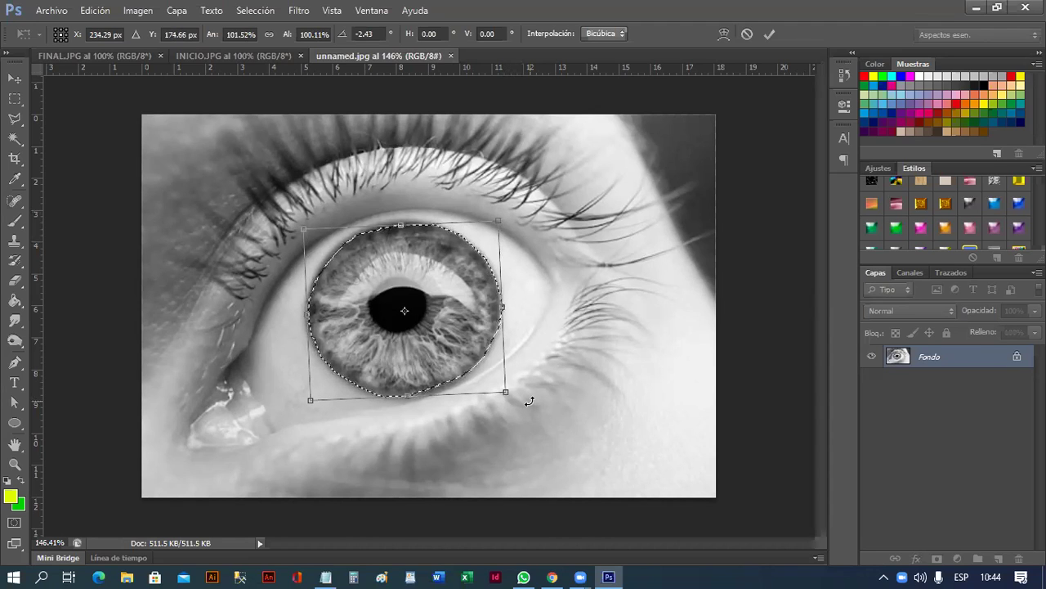
key(Return)
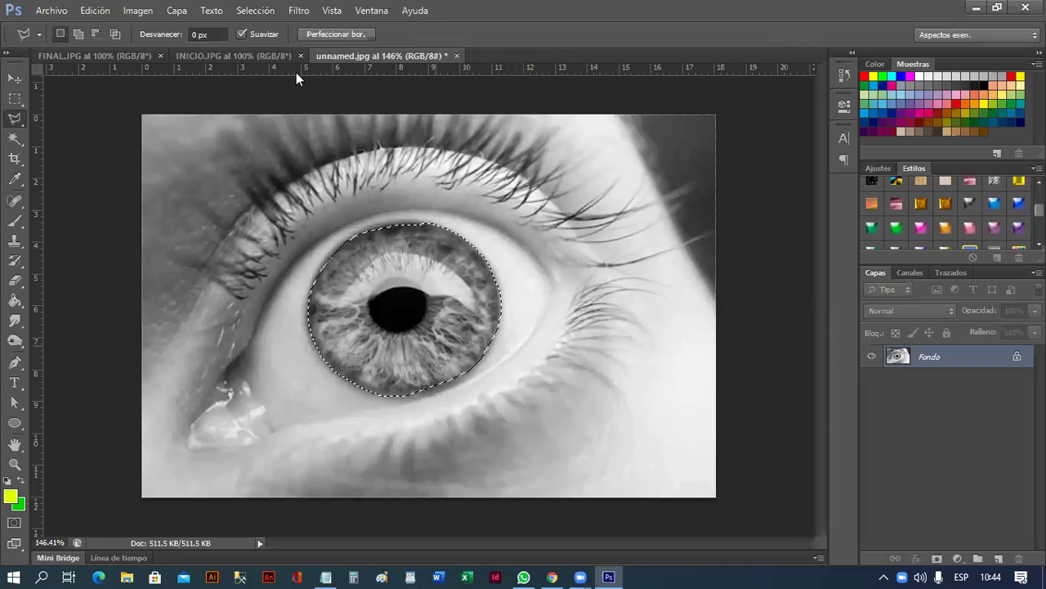
- Expand the iris selection by 1 pixel with Selección > Modificar > Expandir
click(276, 14)
mouse_move(327, 179)
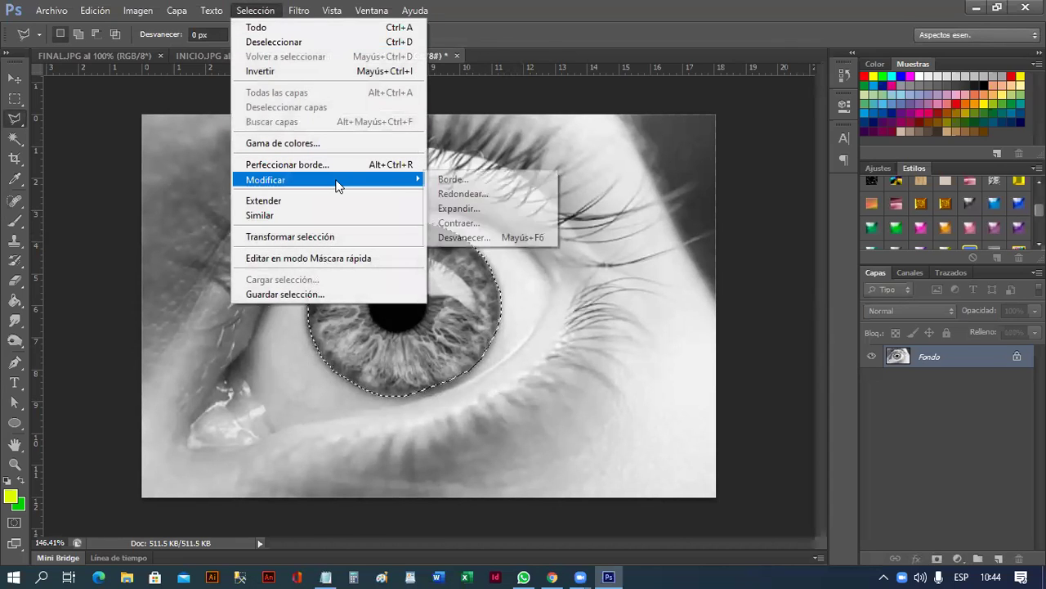
click(503, 209)
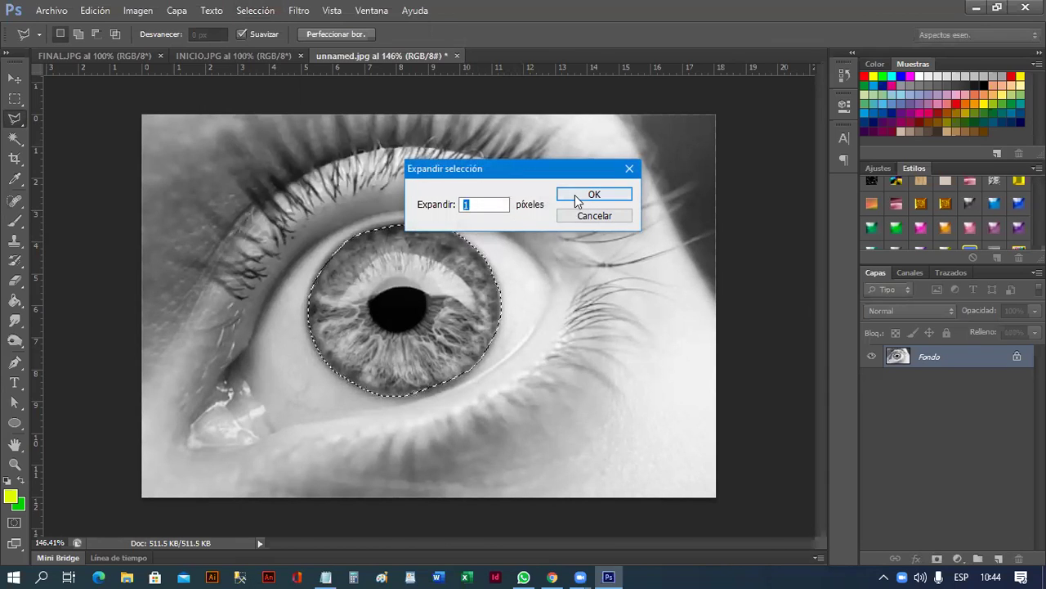
text(1)
click(578, 201)
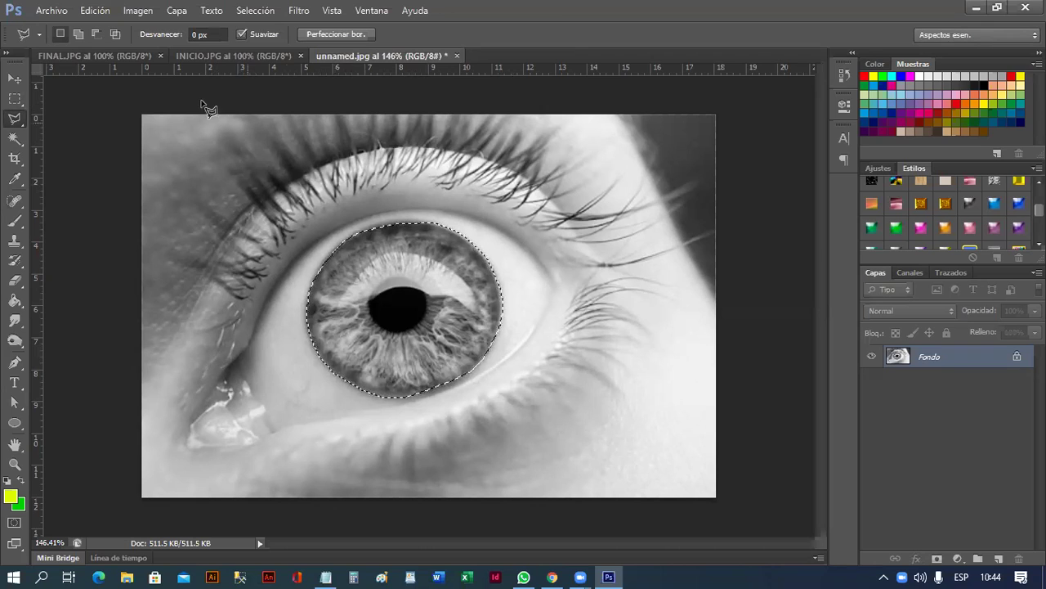
click(145, 16)
mouse_move(147, 49)
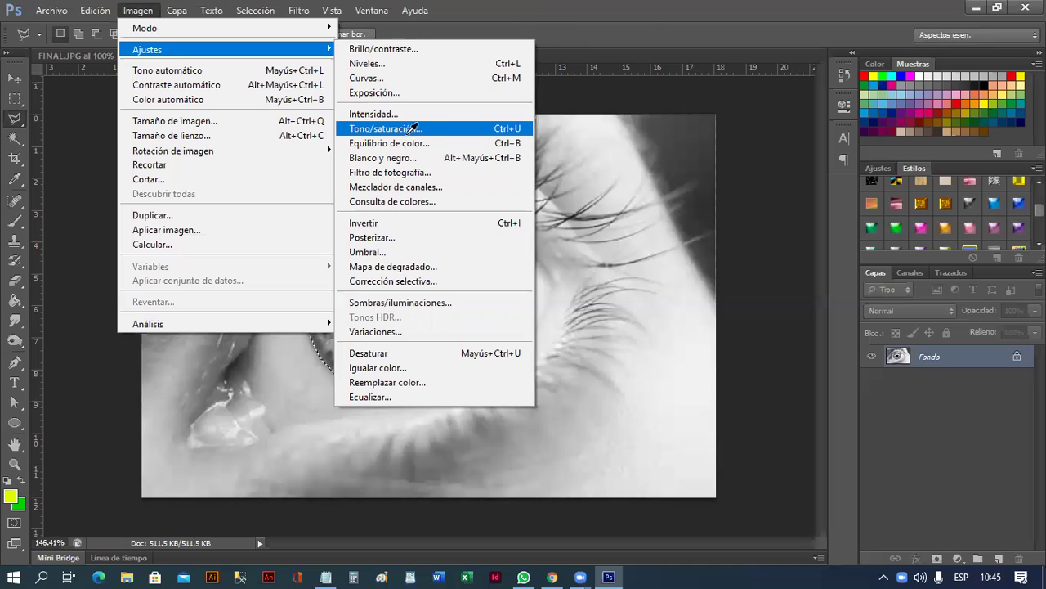
- Open Tono/saturación for the iris and toggle Colorear to compare the tinted and untinted iris
click(409, 129)
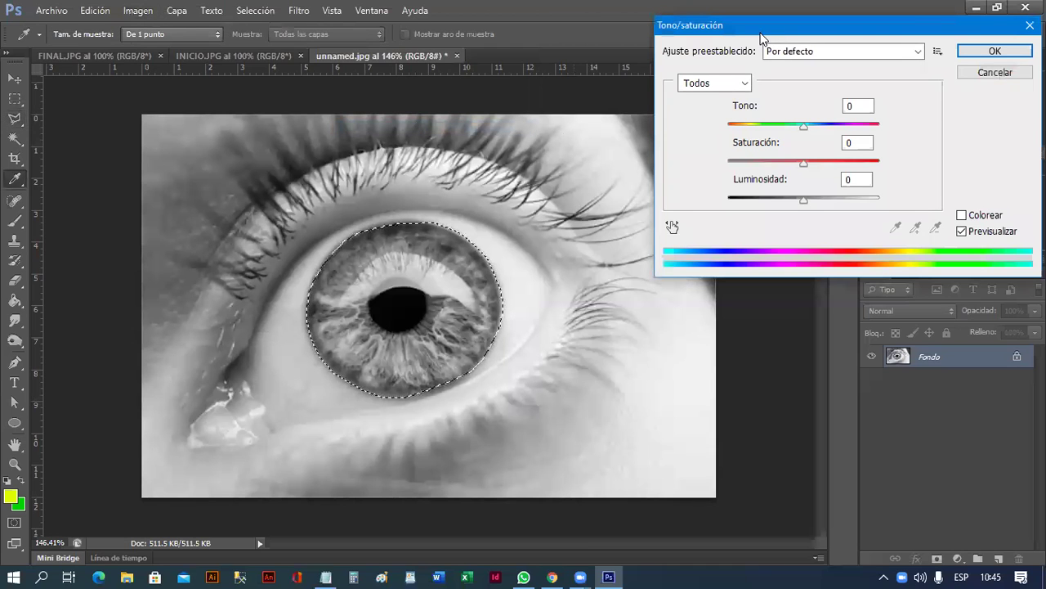
drag(760, 38, 664, 58)
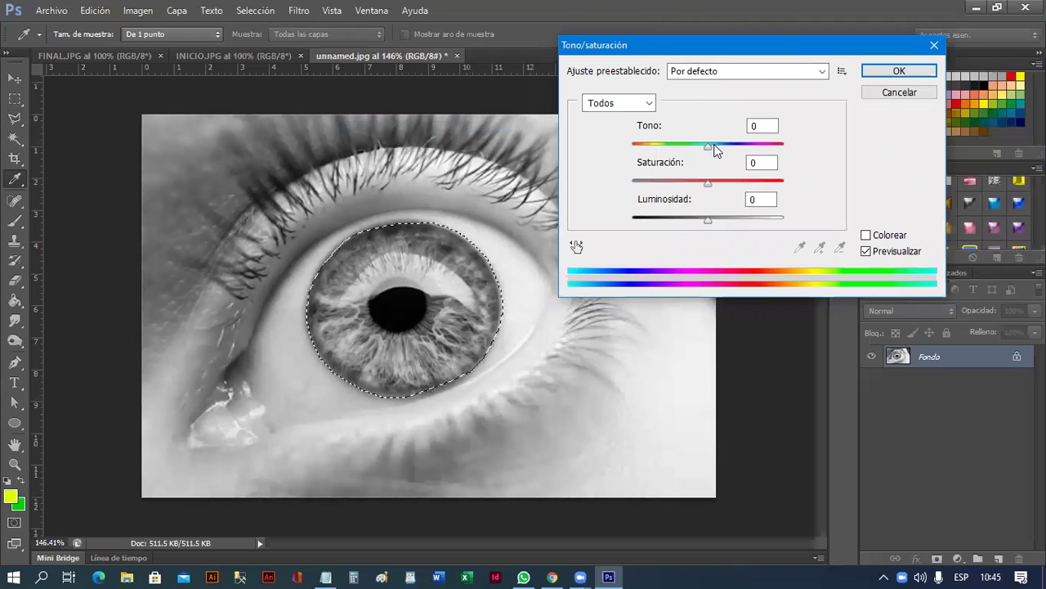
drag(708, 147, 654, 156)
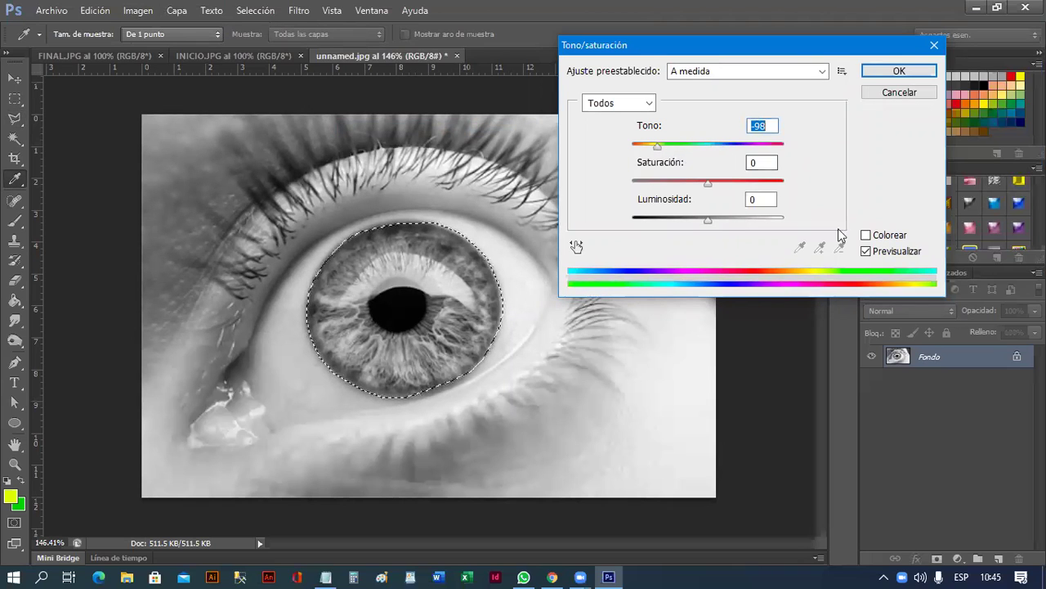
click(866, 237)
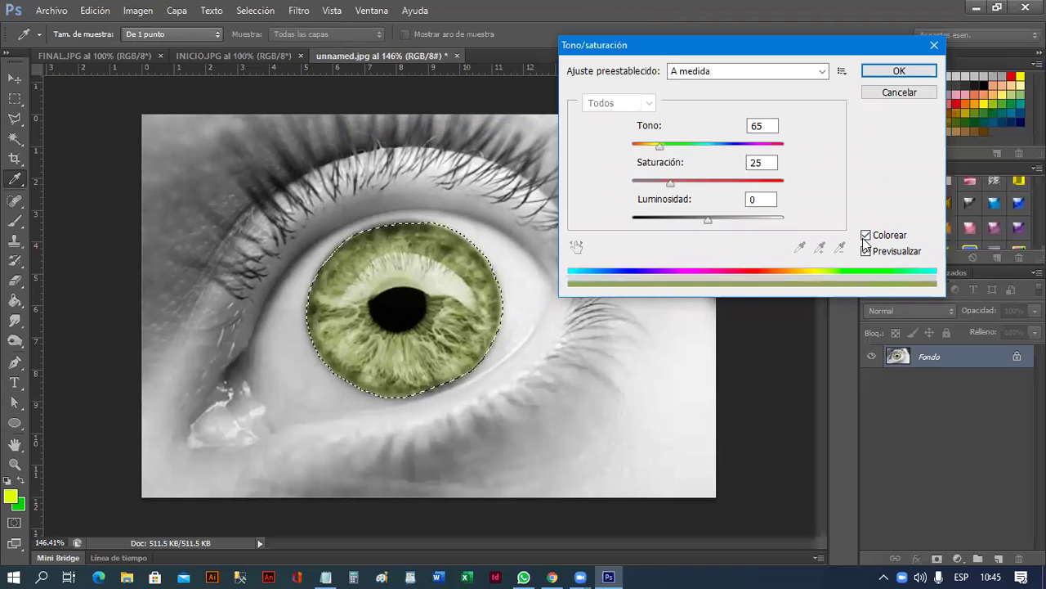
click(866, 236)
click(866, 235)
click(866, 236)
click(866, 236)
click(866, 237)
click(866, 237)
click(866, 236)
click(865, 236)
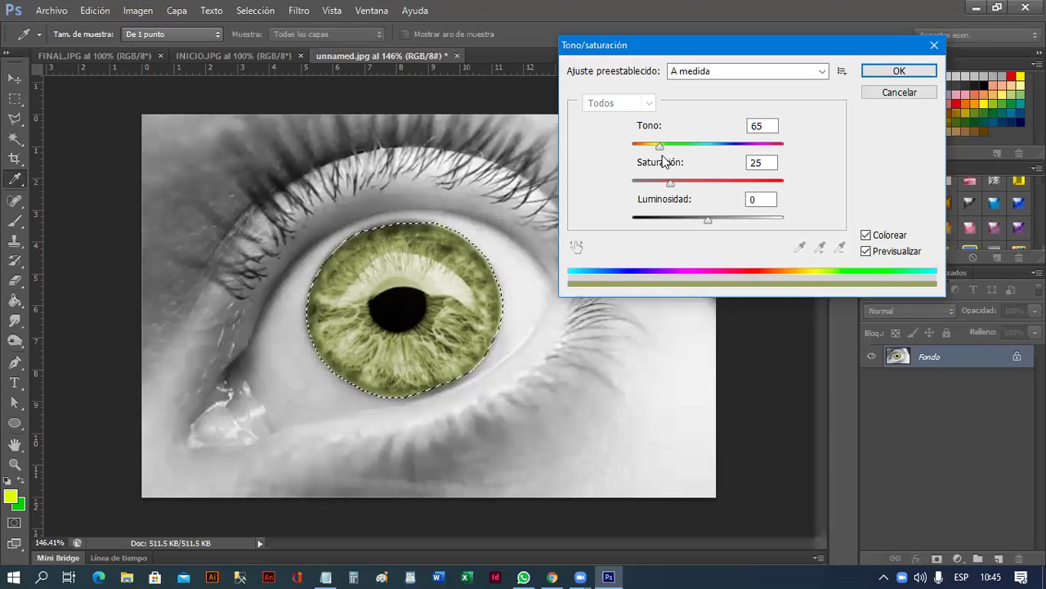
- Set Tono 184 and Saturación 38 with Colorear on, and apply the teal tint
mouse_move(660, 145)
mouse_down()
mouse_move(687, 145)
mouse_move(695, 164)
mouse_move(729, 147)
mouse_move(709, 148)
mouse_up()
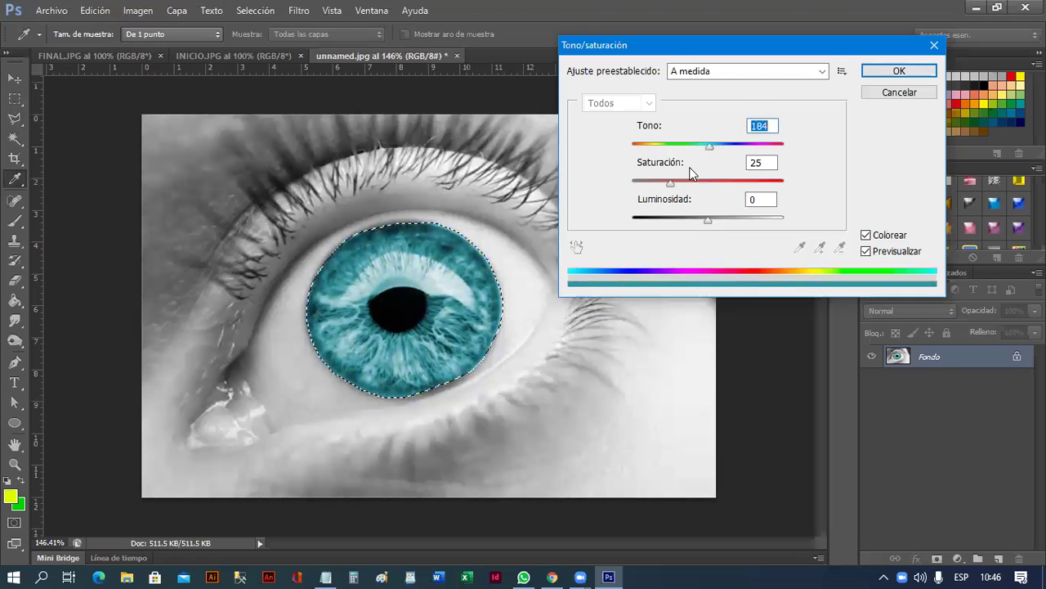
drag(672, 183, 691, 188)
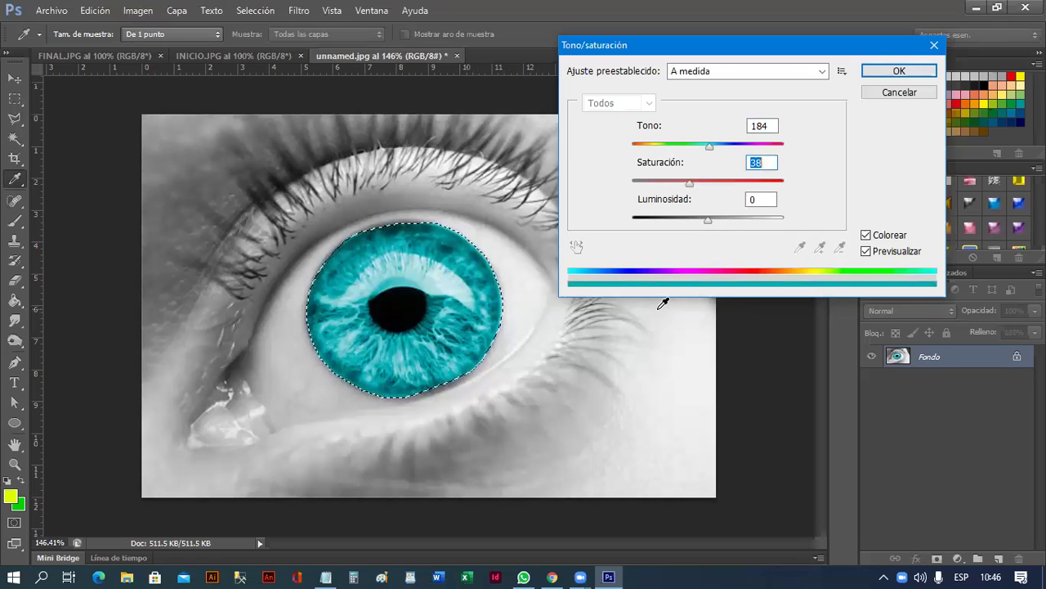
click(878, 74)
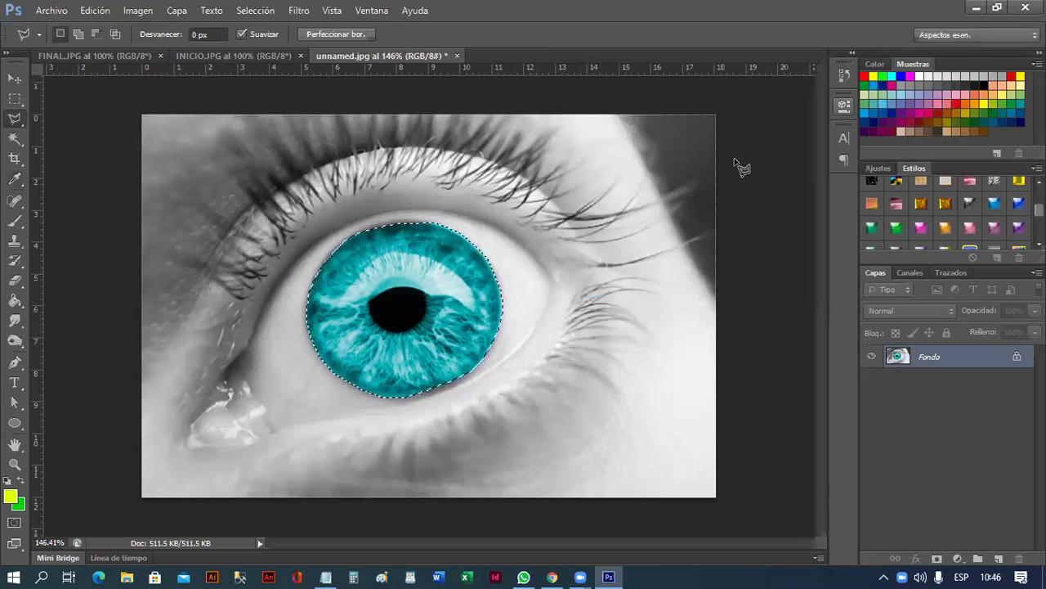
- Deselect the iris so the teal tint stands alone in the black-and-white photo
click(255, 10)
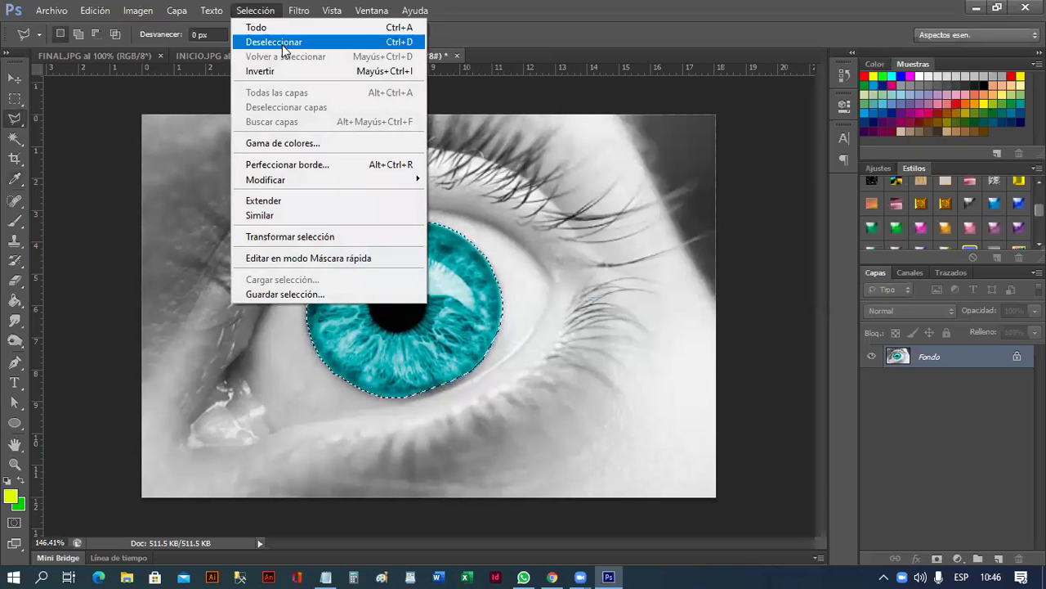
click(282, 45)
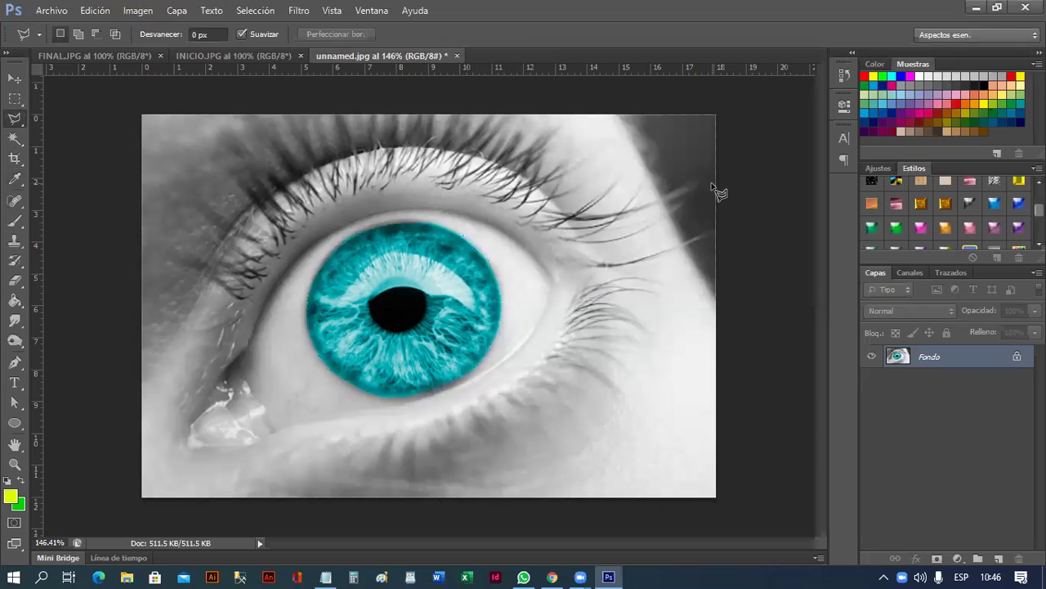
click(136, 10)
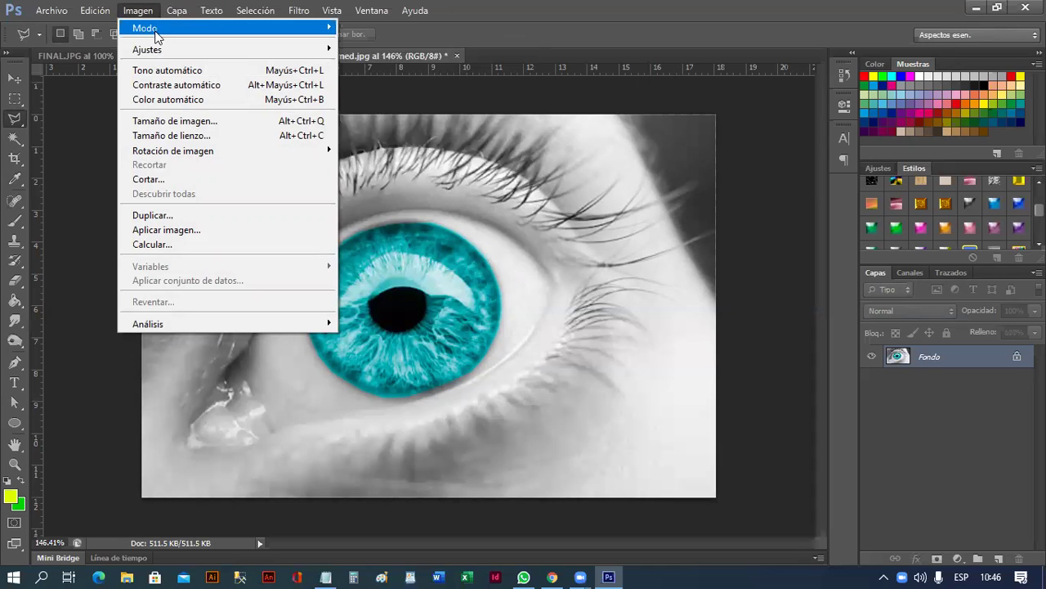
mouse_move(148, 49)
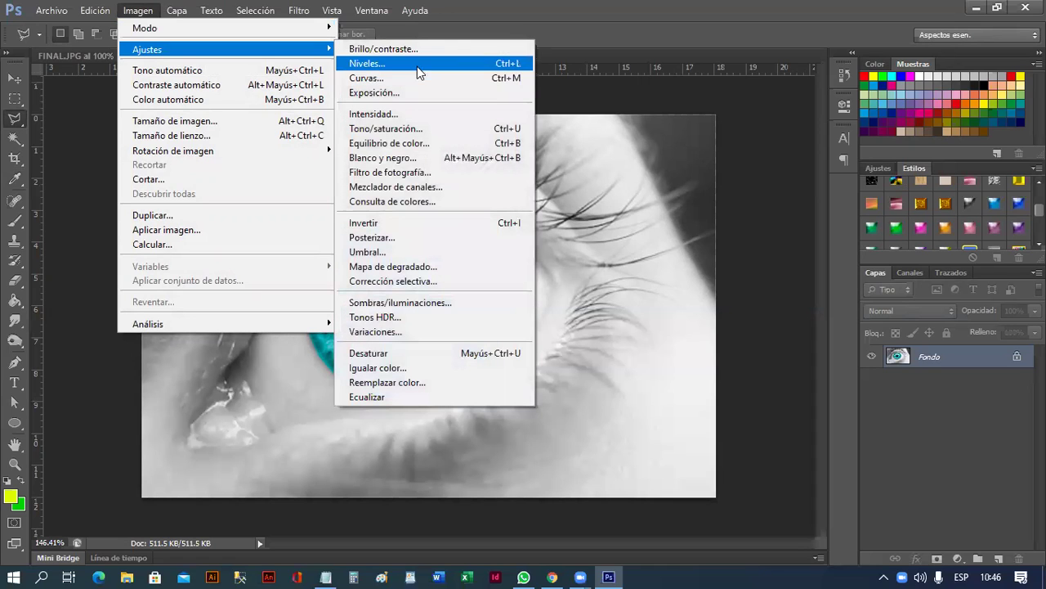
- Reopen Tono/saturación from Imagen > Ajustes and enable Colorear to preview the whole photo
click(627, 103)
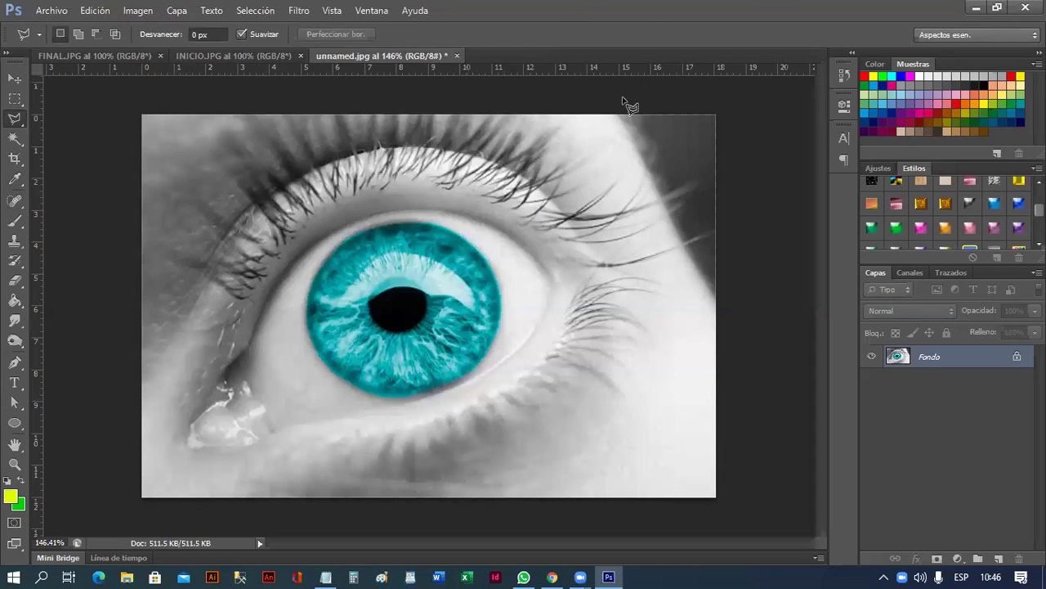
click(136, 10)
mouse_move(147, 49)
click(441, 129)
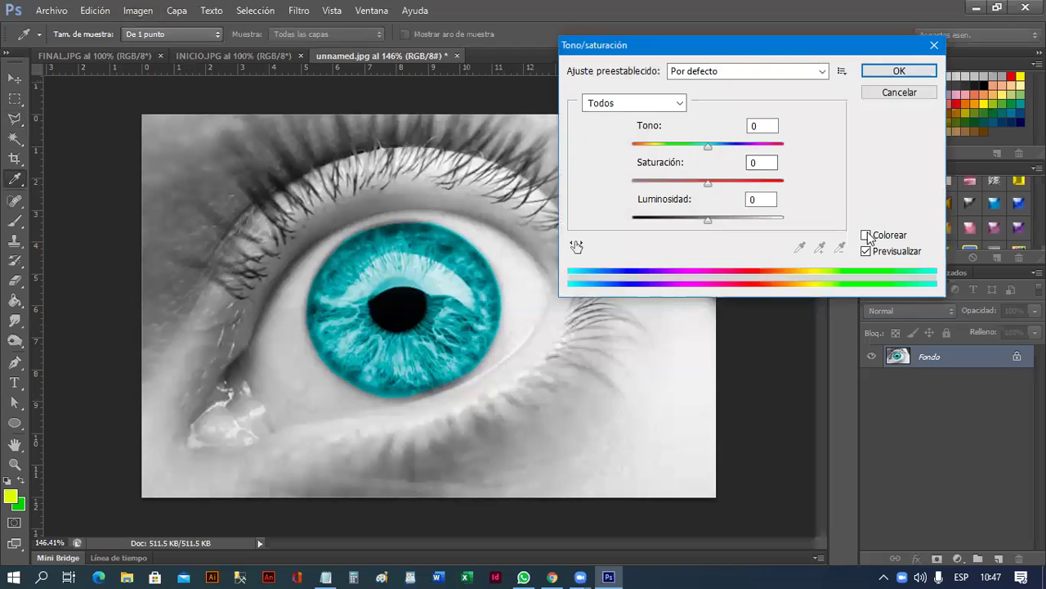
click(866, 235)
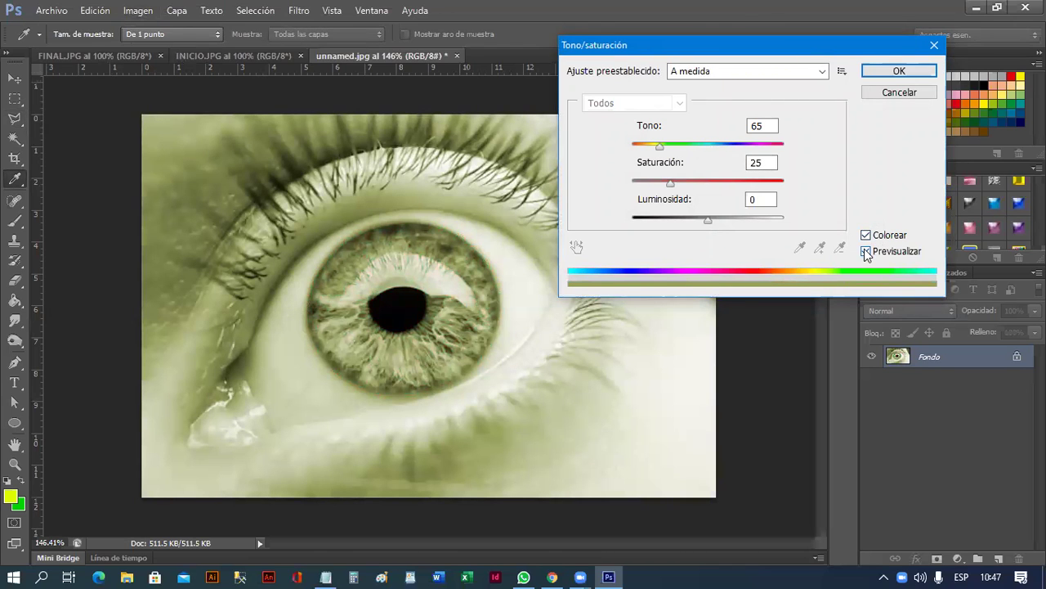
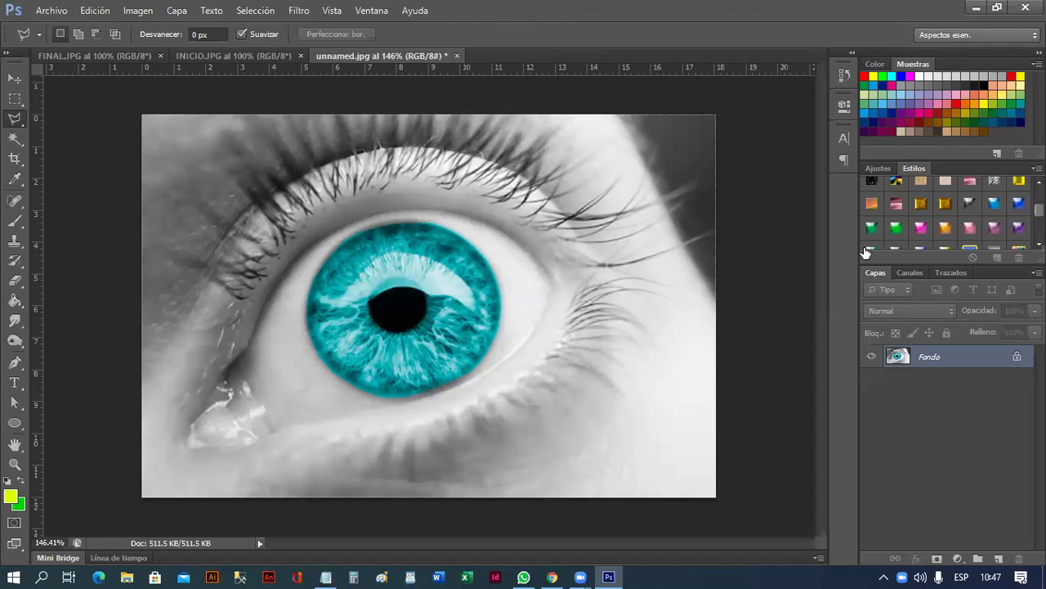
- Flip between the food collage, finished face example and eye photo documents
click(238, 59)
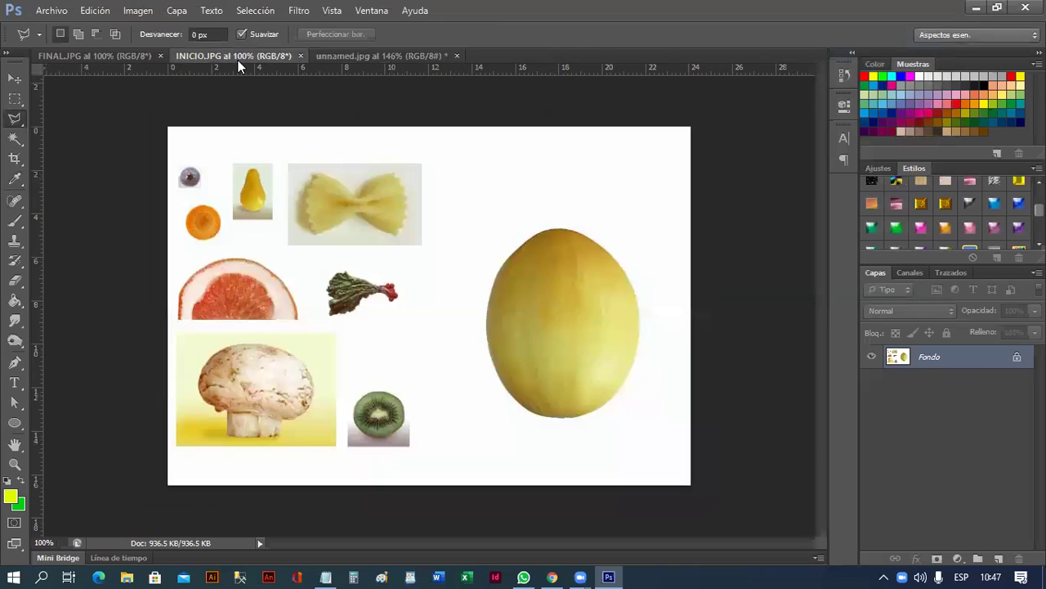
click(131, 60)
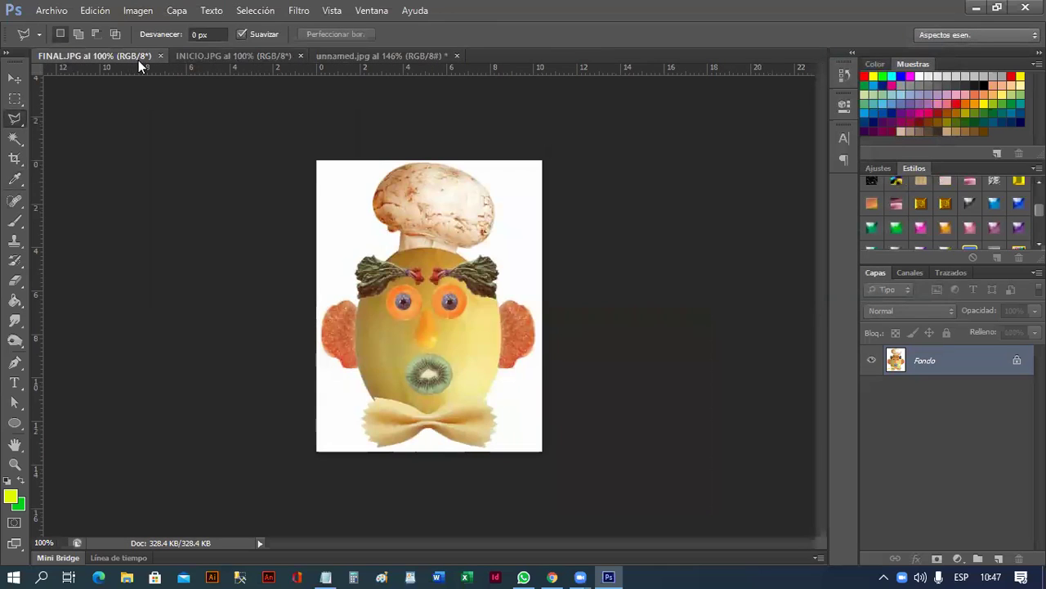
key(ctrl+Tab)
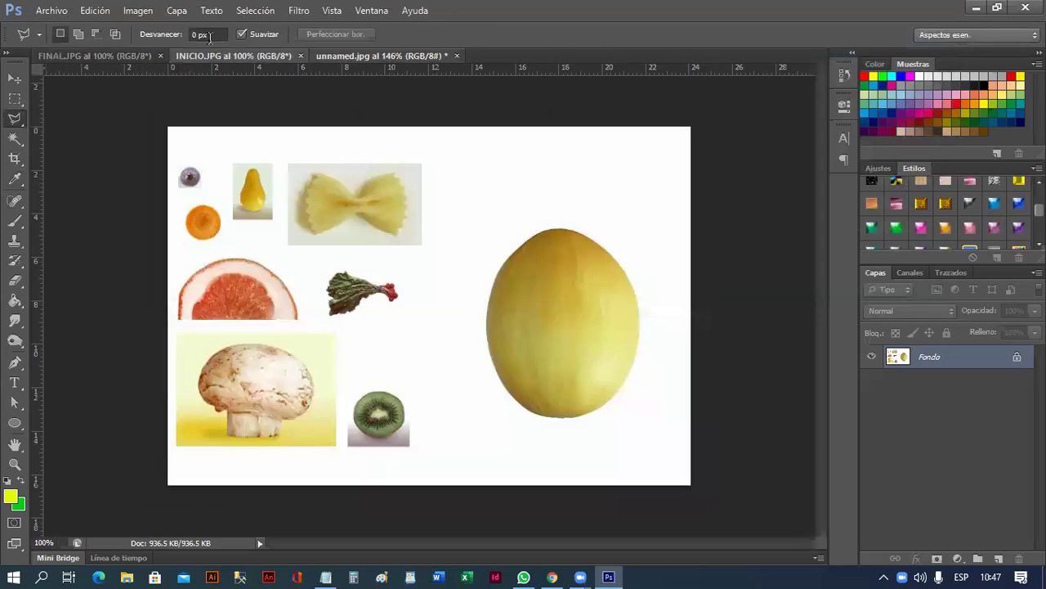
click(338, 54)
- Create a new document 500 pixels wide and 600 pixels tall
click(49, 10)
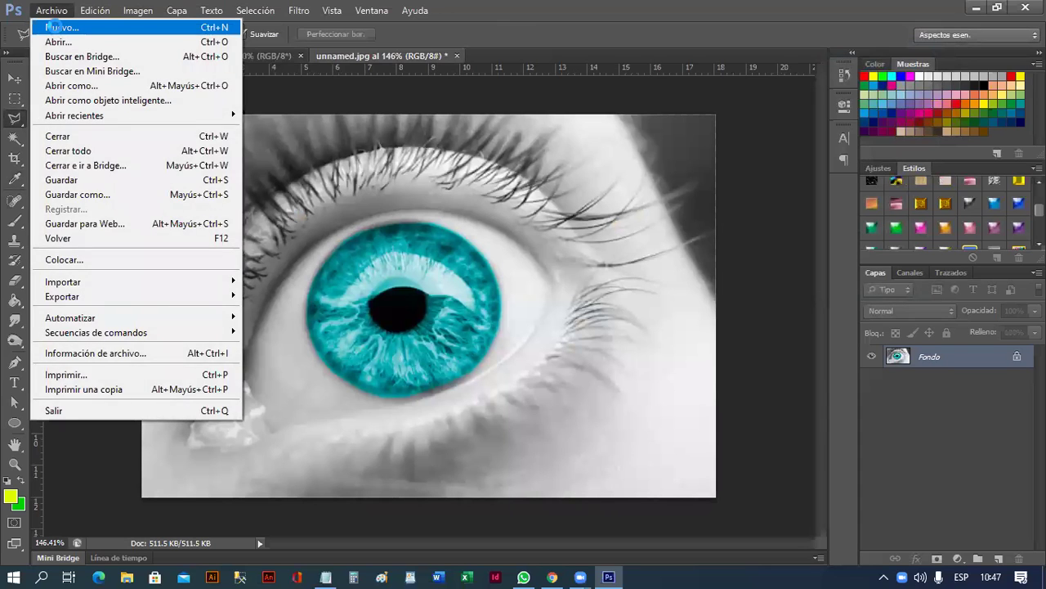
click(59, 26)
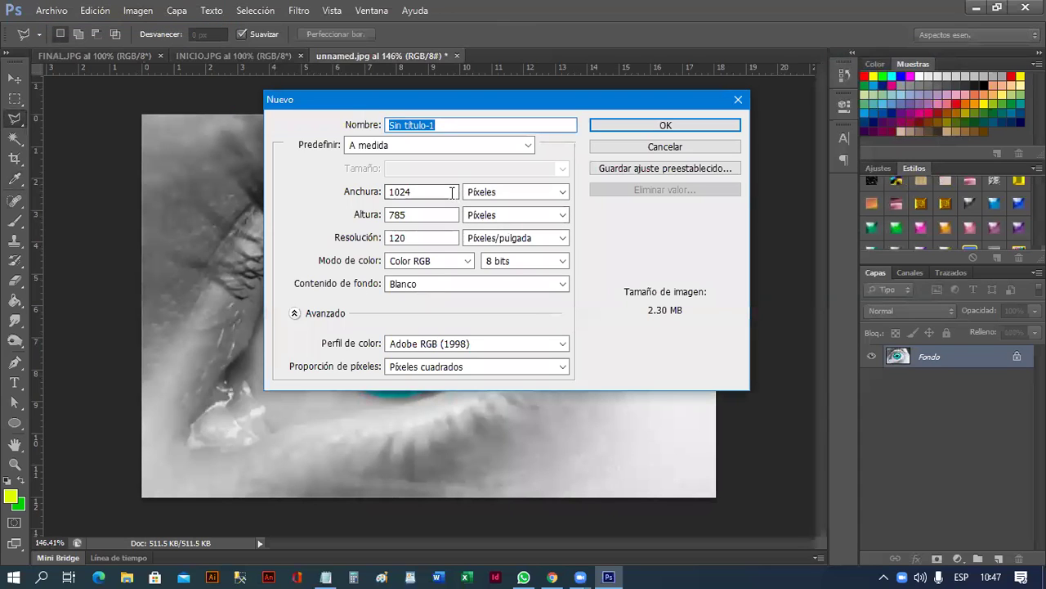
double_click(452, 193)
text(500)
key(Tab)
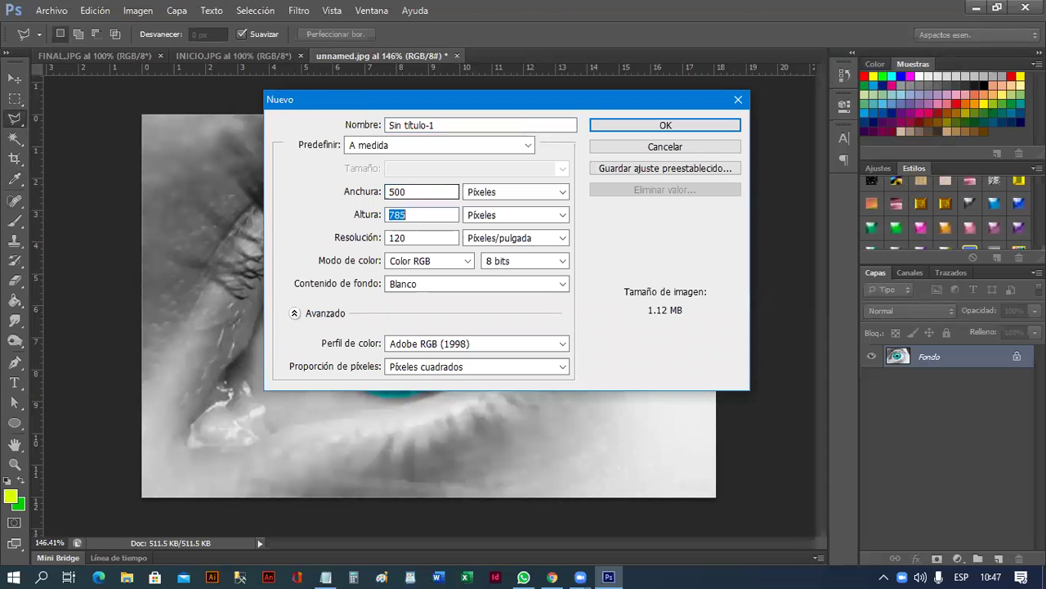
text(600)
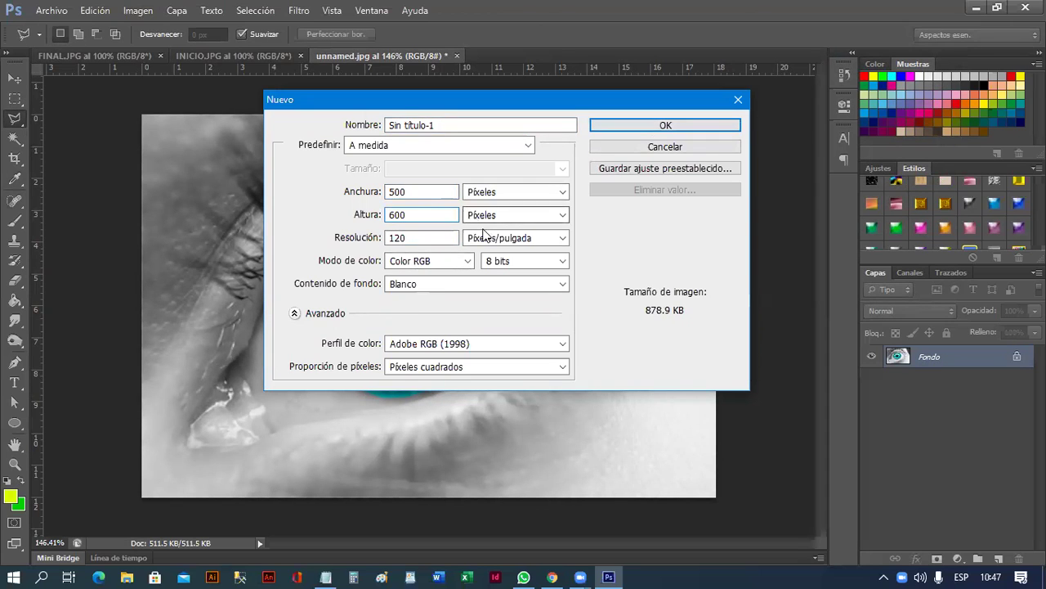
click(638, 127)
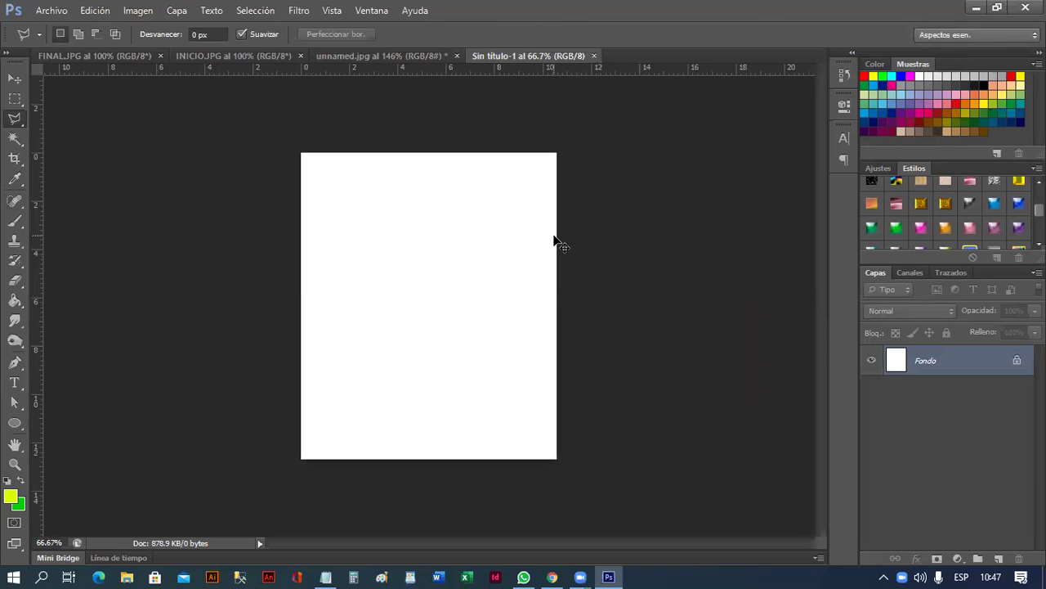
- Cycle through the eye photo and finished face, ending on the INICIO.JPG collage
scroll(554, 237, up, 1)
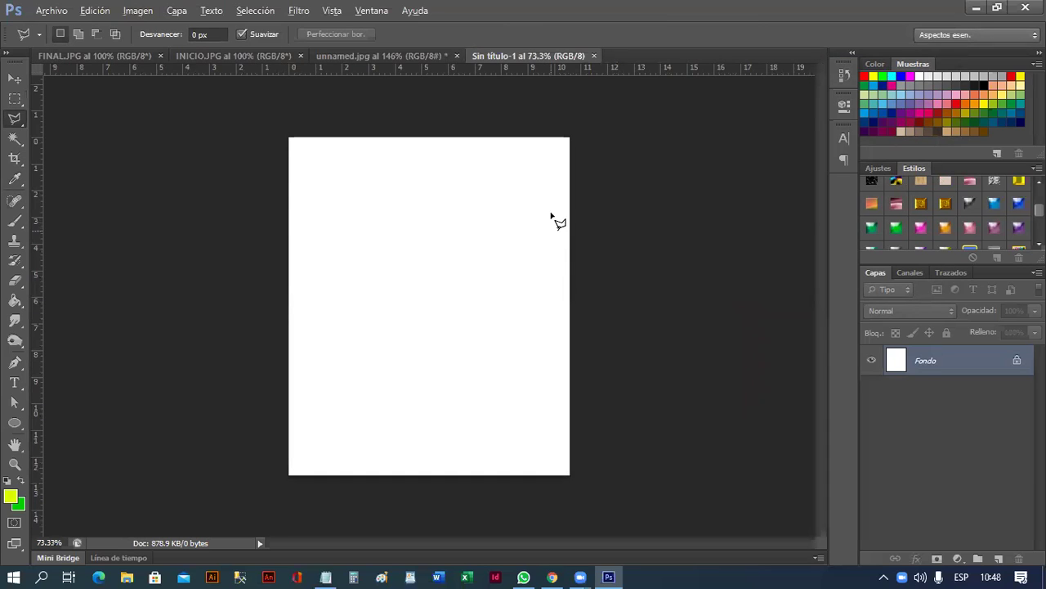
click(398, 55)
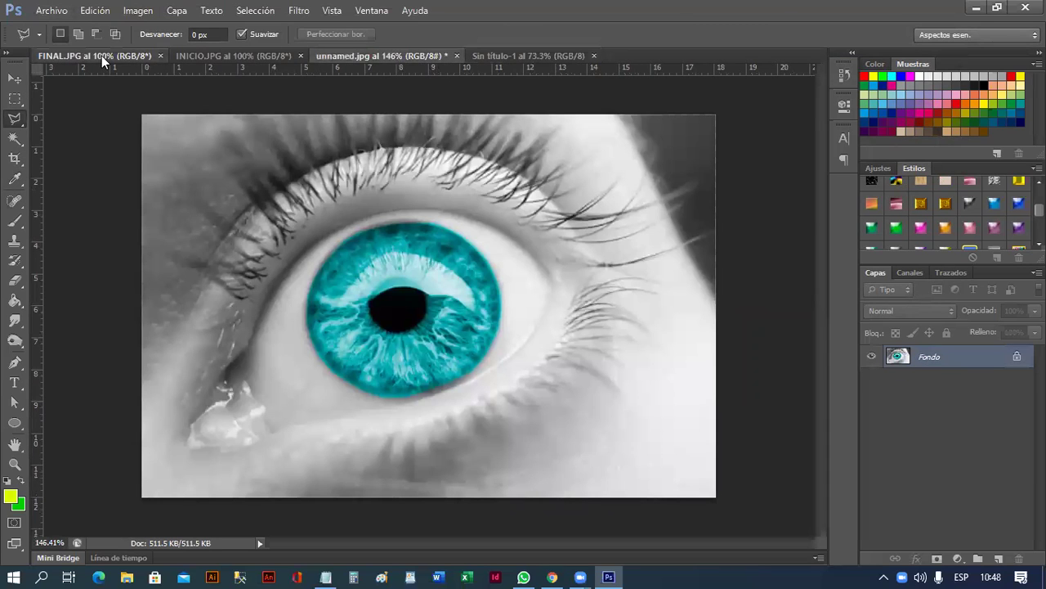
click(101, 56)
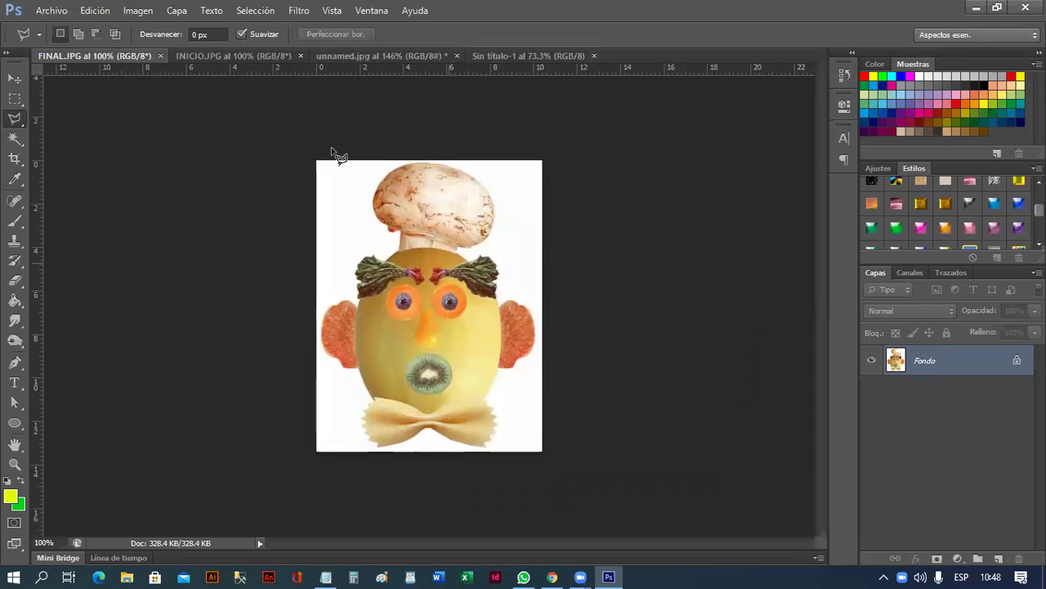
click(236, 55)
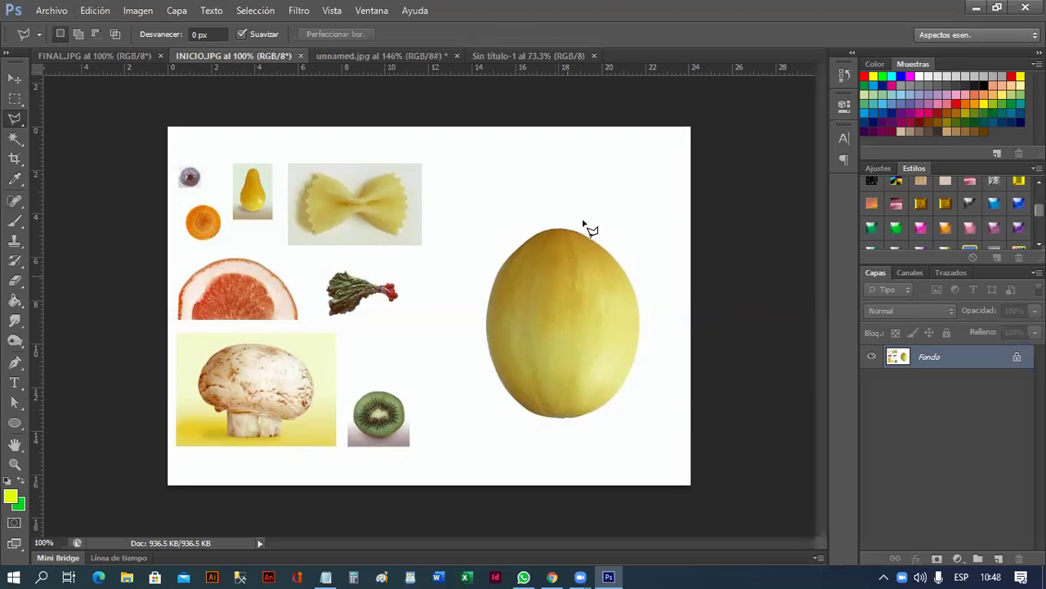
- Browse the lasso tools, then switch to the colour-based selection tools
right_click(23, 121)
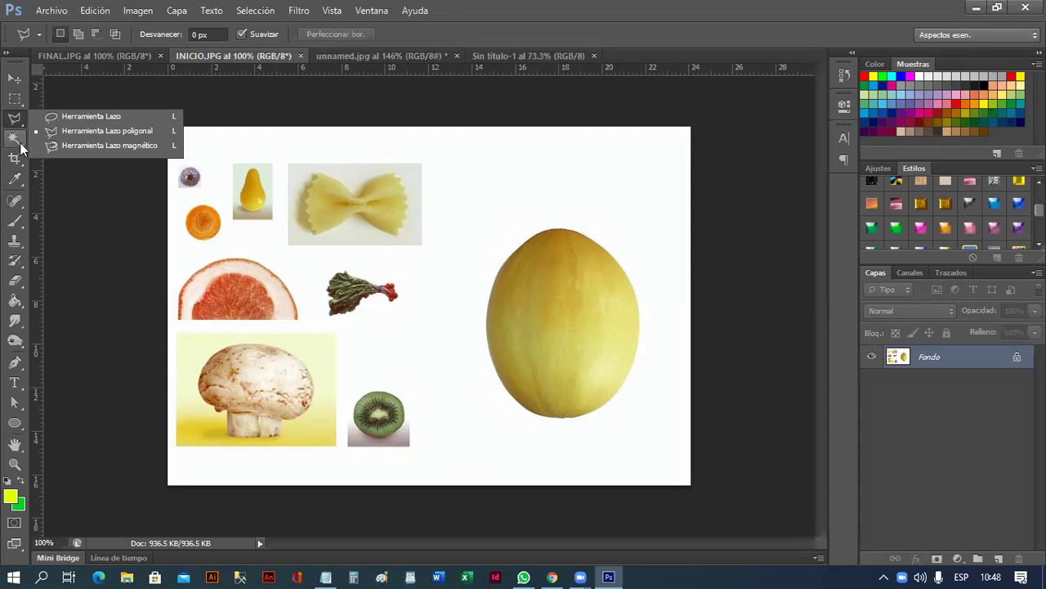
click(17, 138)
click(15, 119)
click(14, 137)
right_click(15, 137)
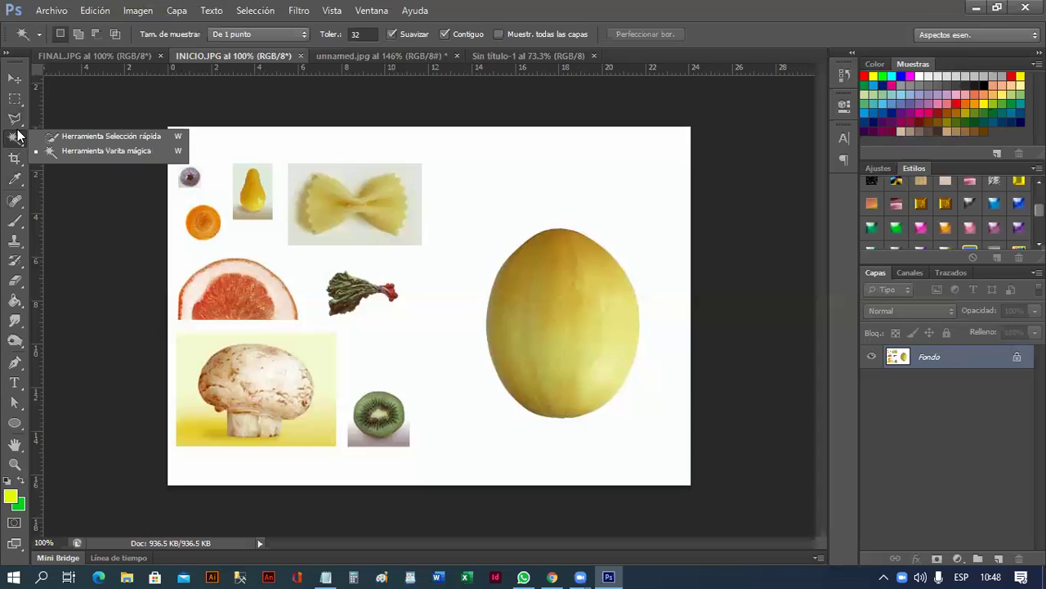
click(37, 151)
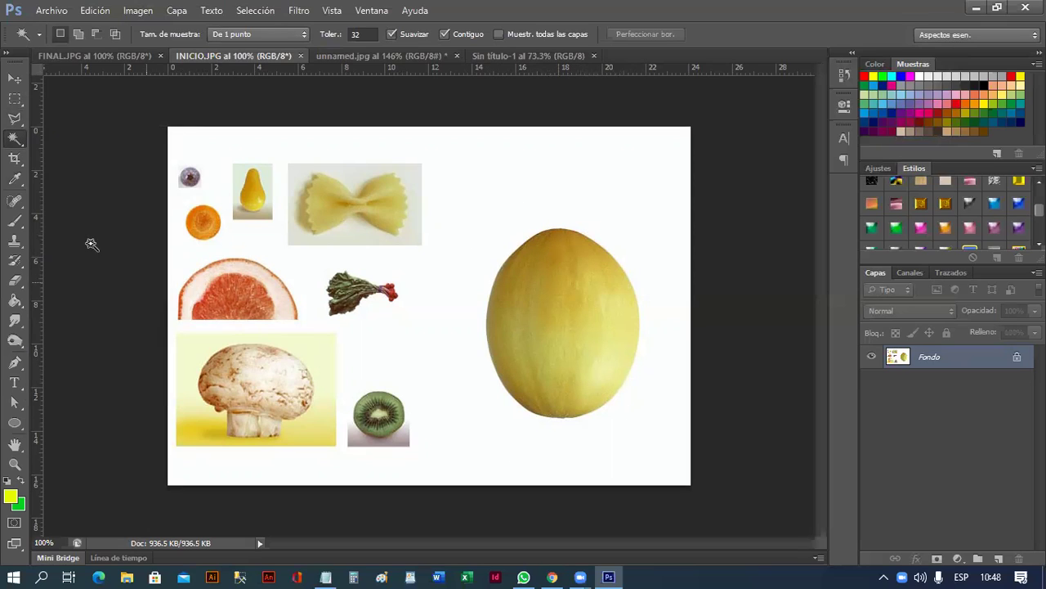
- Compare the marquee, lasso and colour-based selection tool lists, returning to colour-based selection
right_click(18, 143)
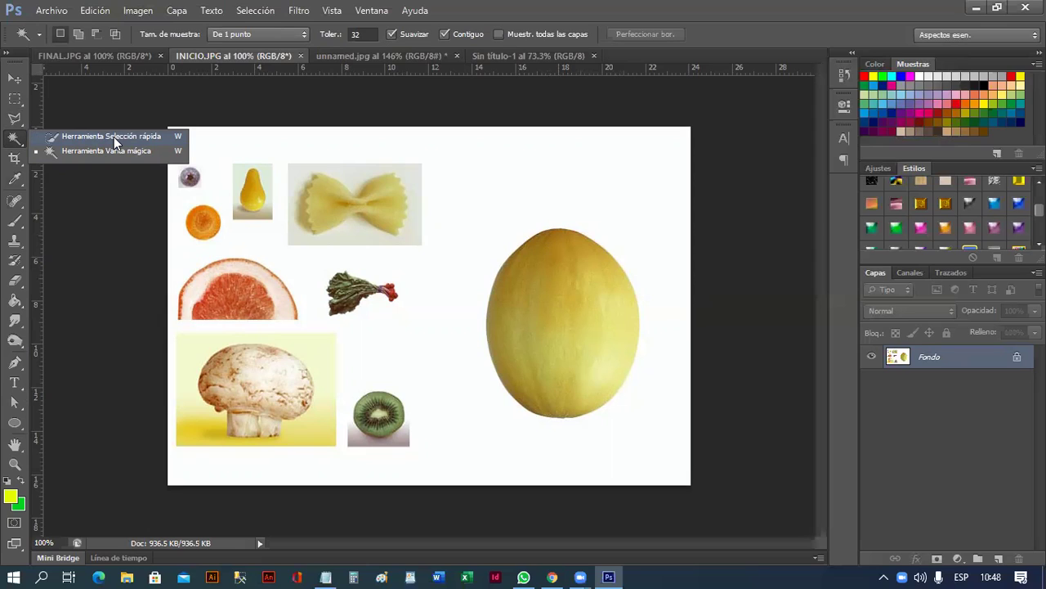
click(15, 101)
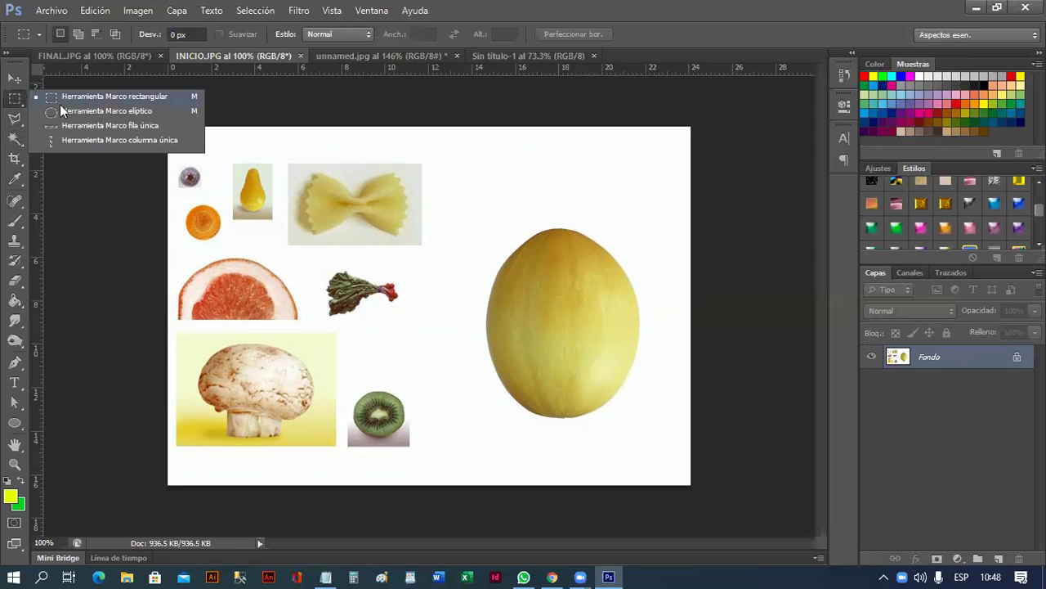
click(15, 118)
click(15, 138)
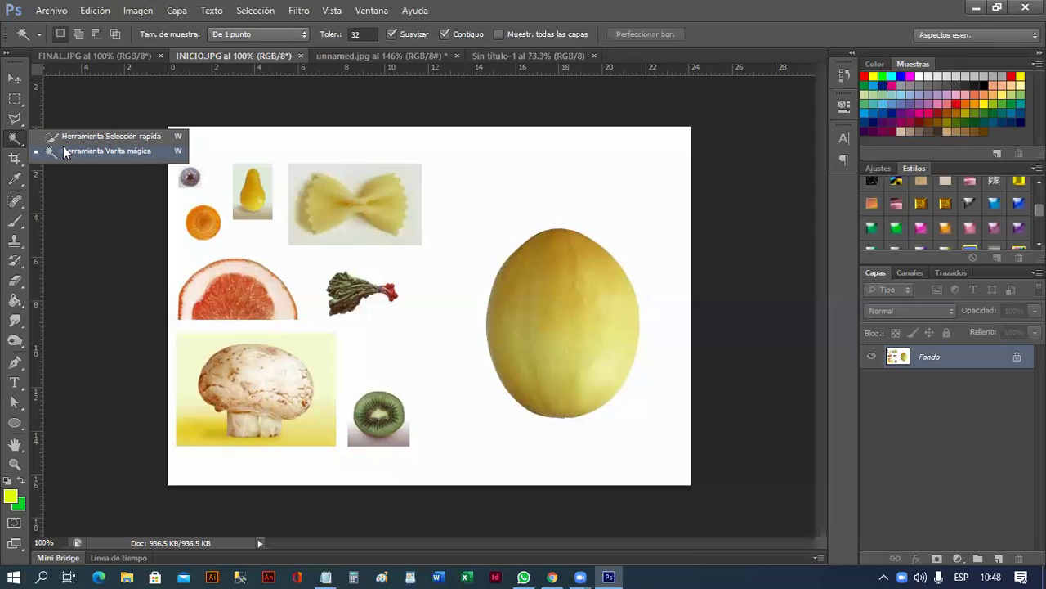
click(15, 140)
right_click(16, 141)
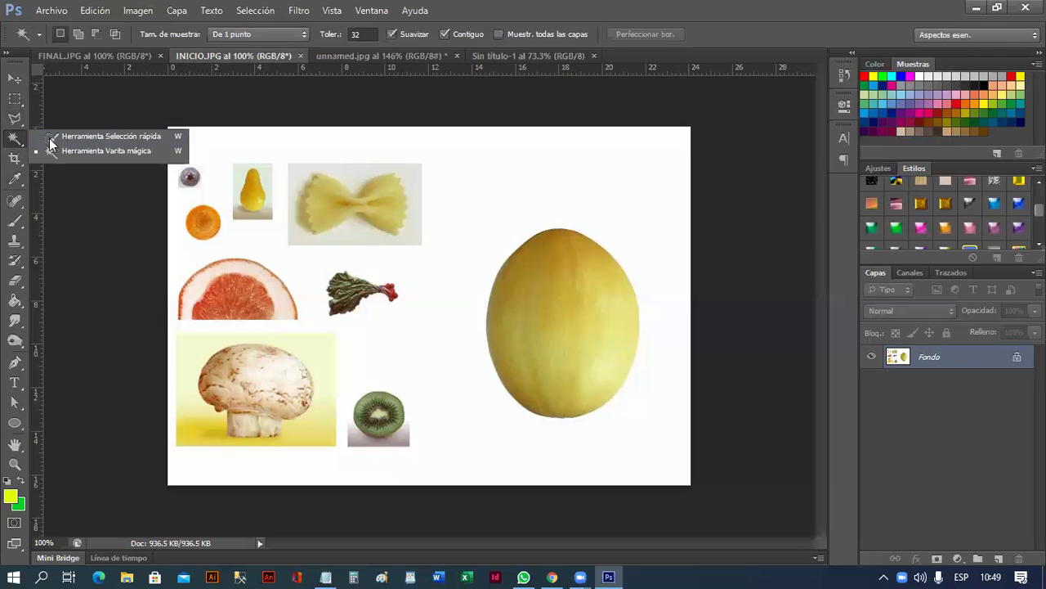
- Select the whole melon with the Quick Selection brush
click(103, 141)
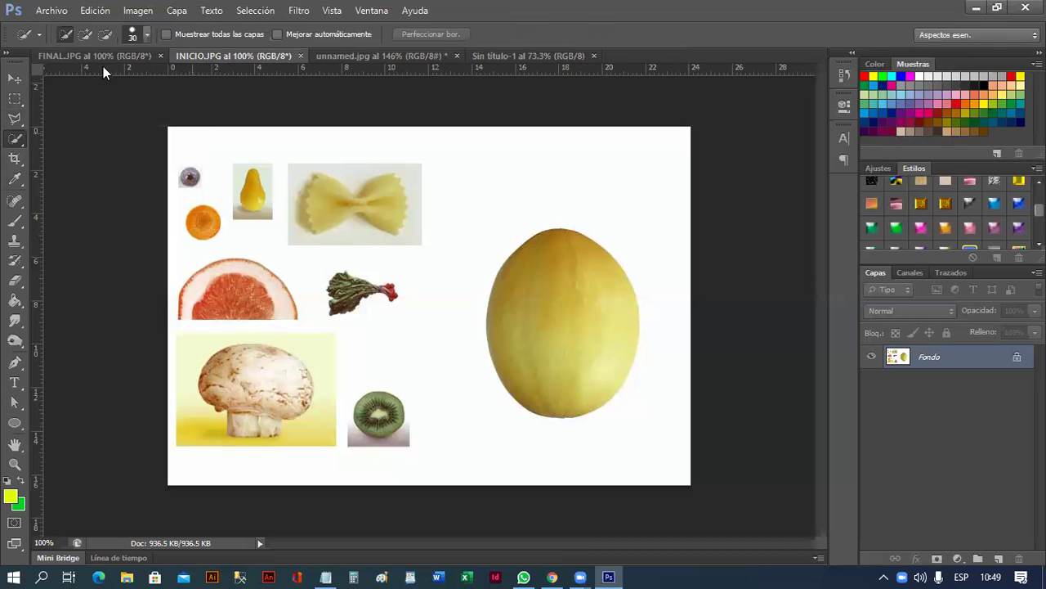
click(147, 34)
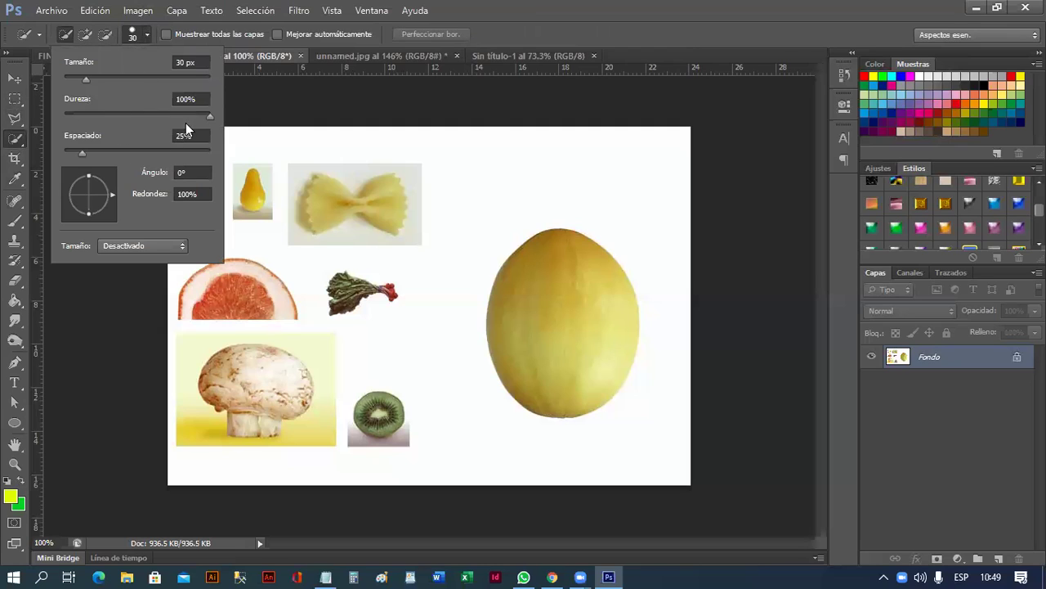
click(554, 13)
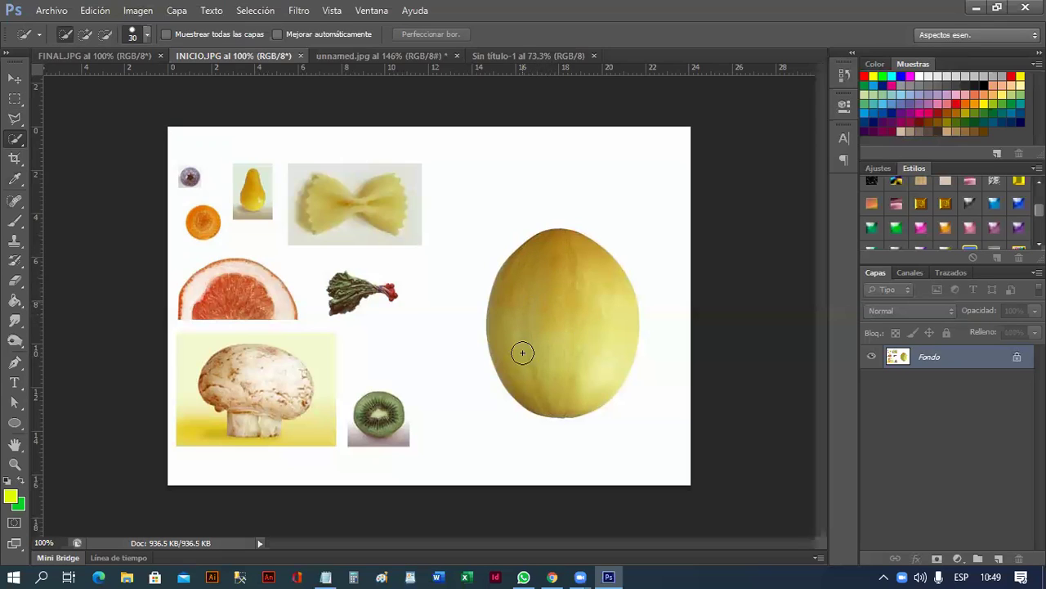
drag(521, 346, 546, 327)
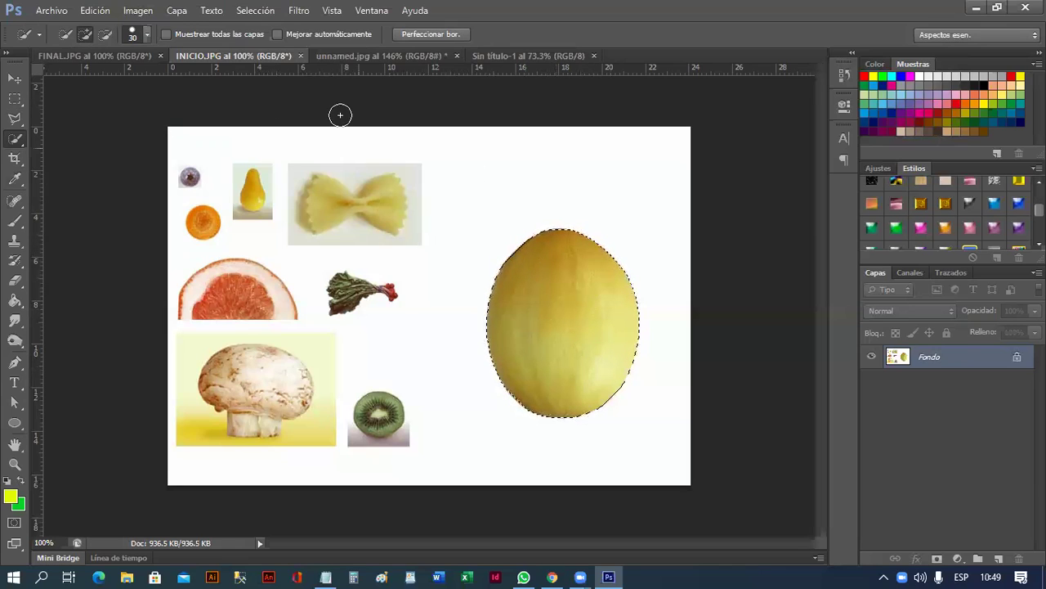
- Glance at the Selection menu without changes, then view the finished FINAL.JPG face
click(255, 11)
mouse_move(265, 179)
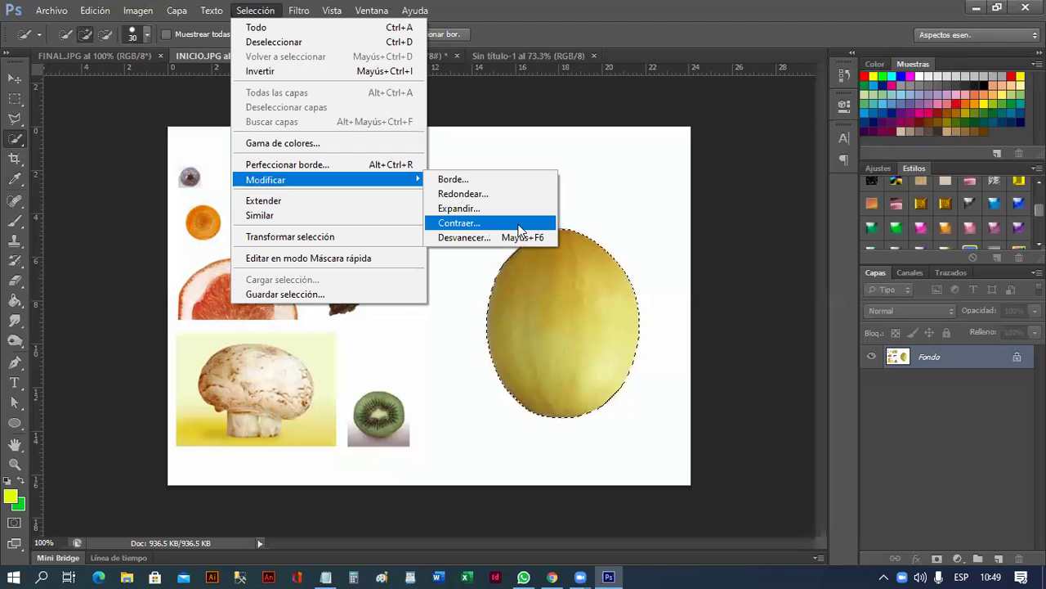
click(570, 8)
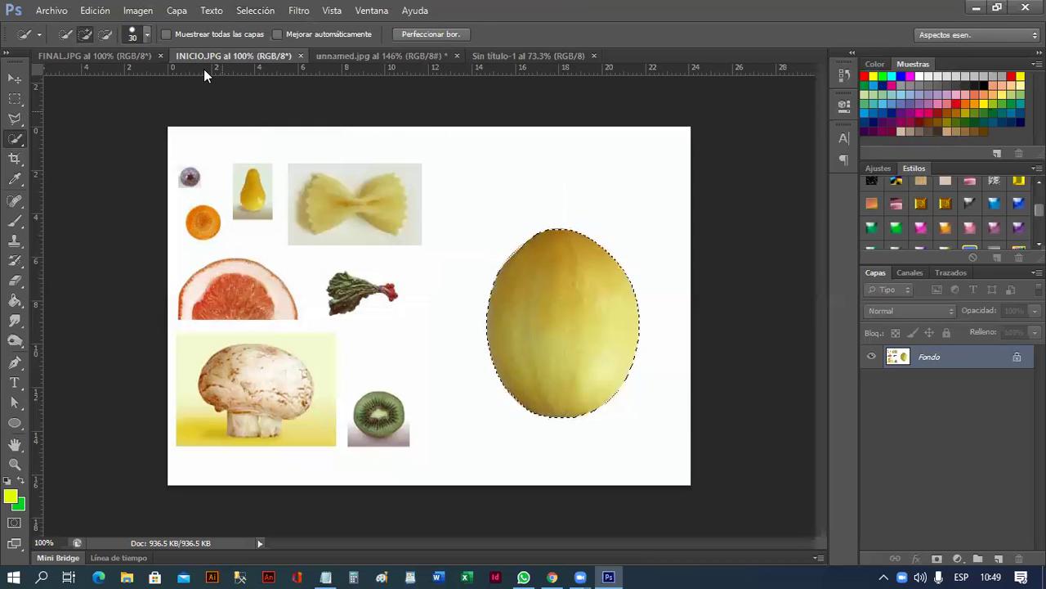
click(121, 57)
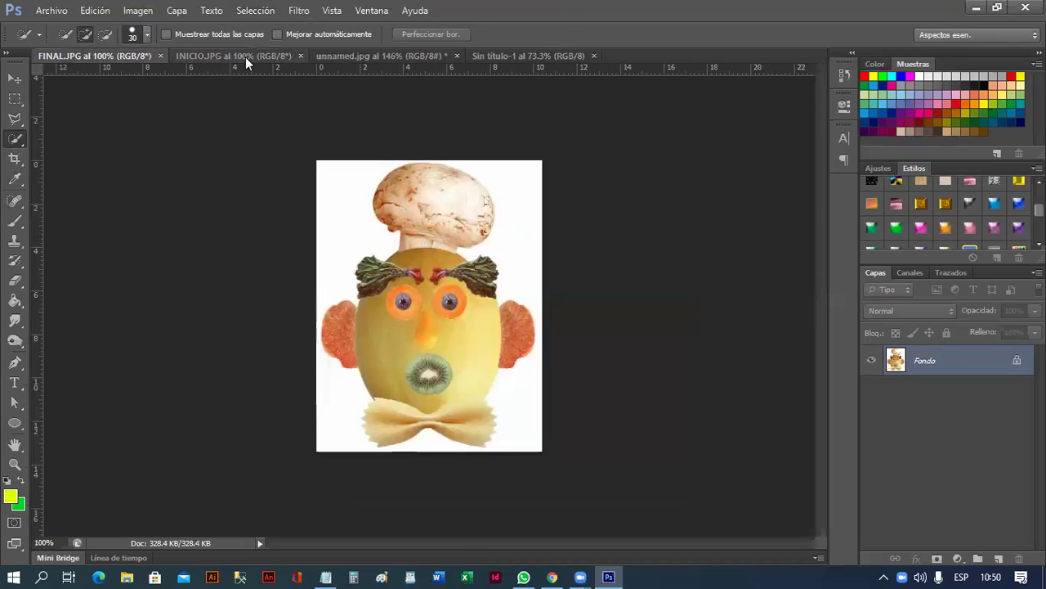
- Drag the selected melon onto Sin título-1 as Capa 1 and centre it on the canvas
click(367, 55)
click(494, 57)
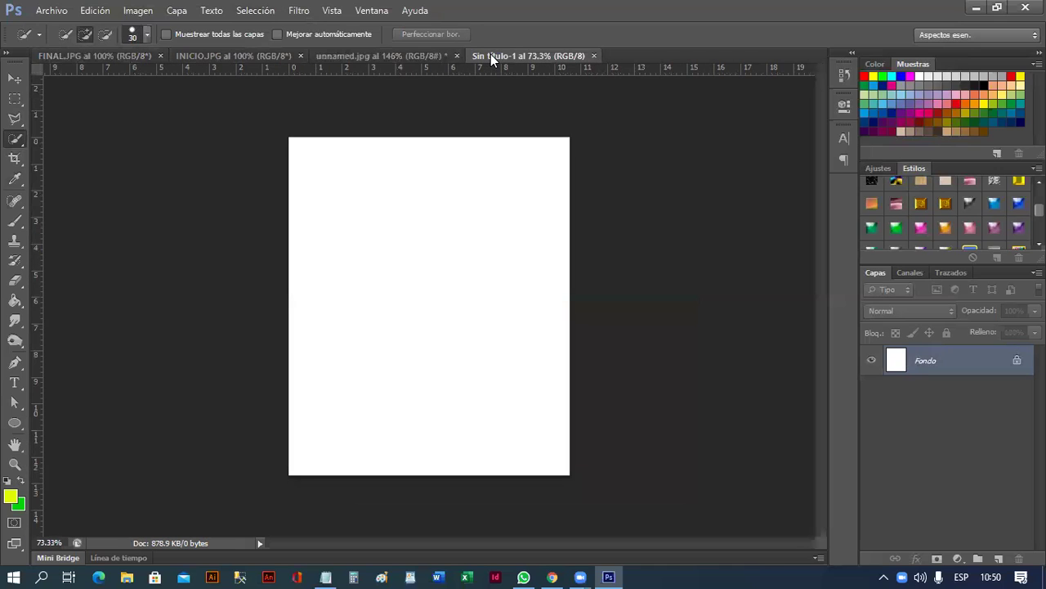
click(233, 56)
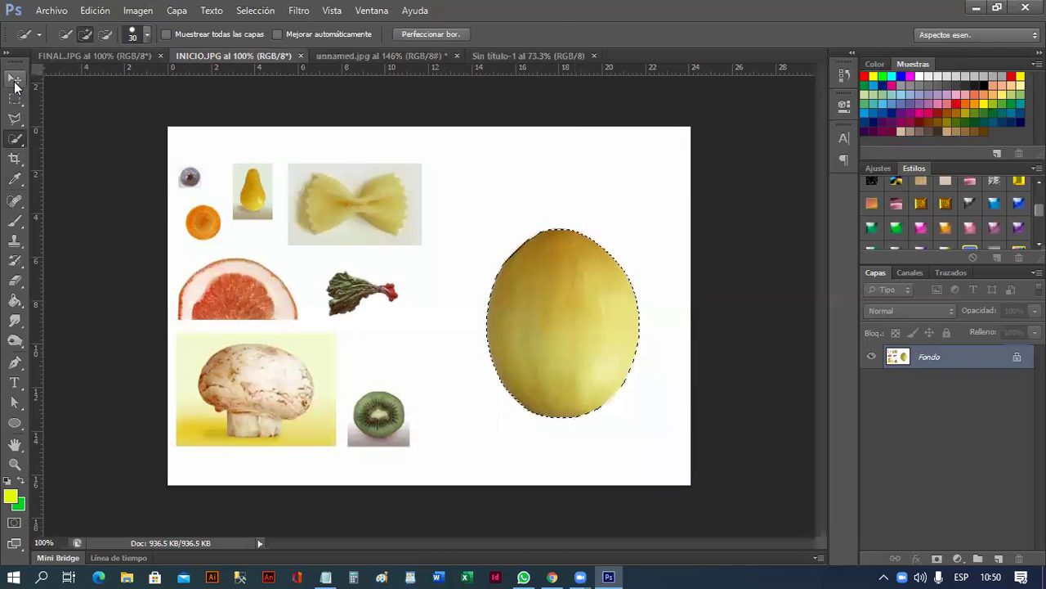
click(14, 80)
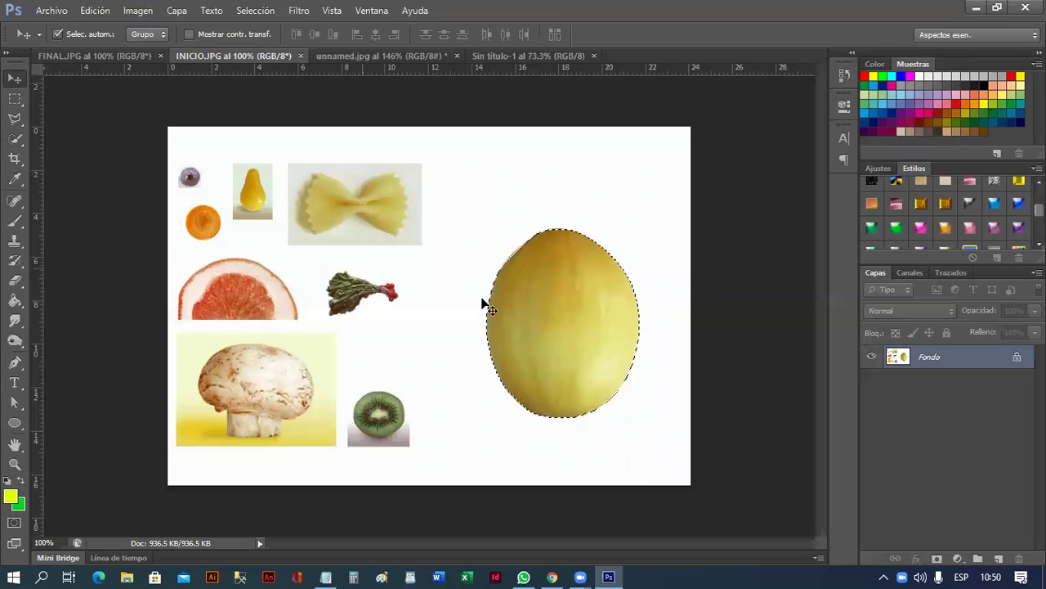
mouse_move(542, 304)
mouse_down()
mouse_move(486, 240)
mouse_move(516, 58)
mouse_move(424, 268)
mouse_up()
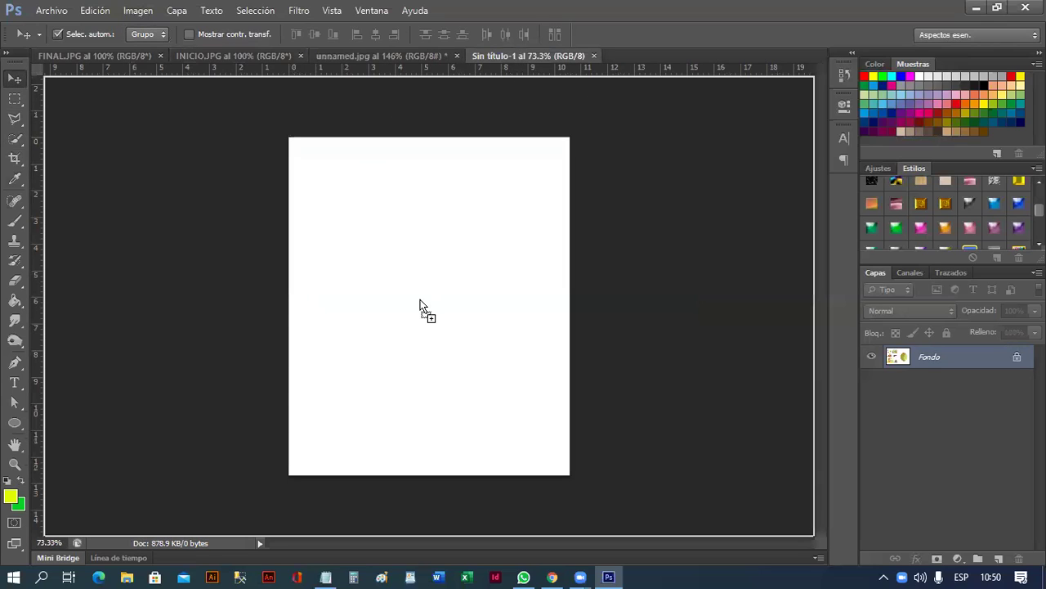
mouse_move(421, 306)
mouse_down()
mouse_move(467, 334)
mouse_move(407, 303)
mouse_move(421, 189)
mouse_up()
click(549, 295)
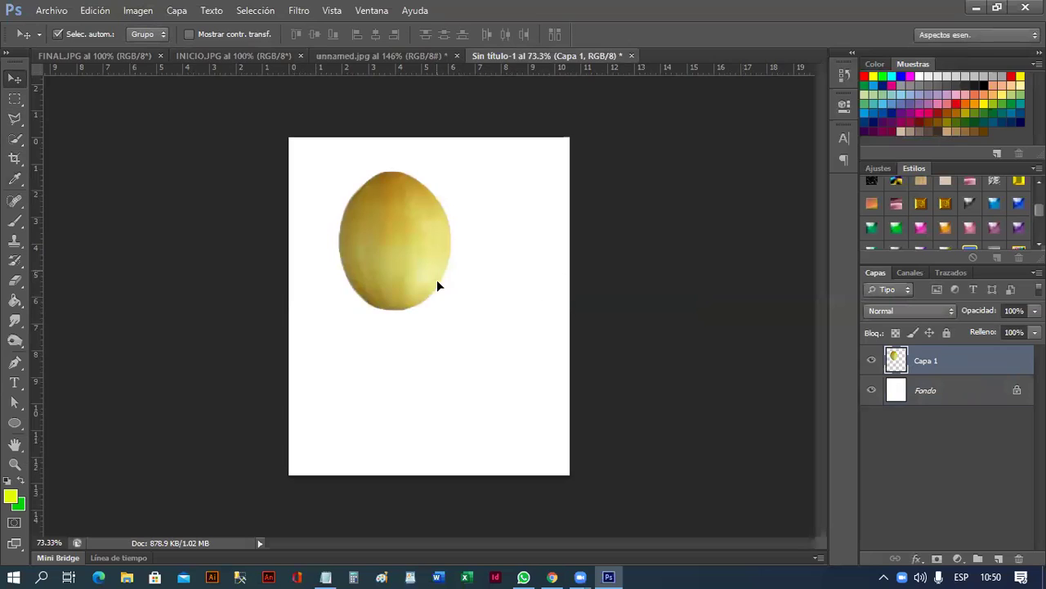
drag(436, 285, 508, 344)
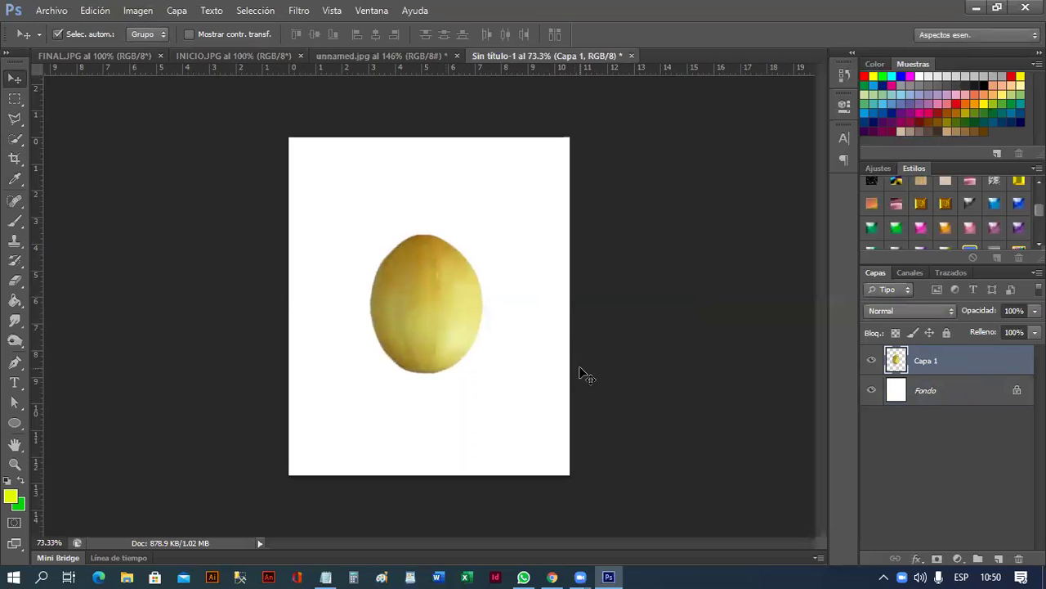
- Check the FINAL.JPG reference, then return to the INICIO.JPG ingredients image
click(116, 60)
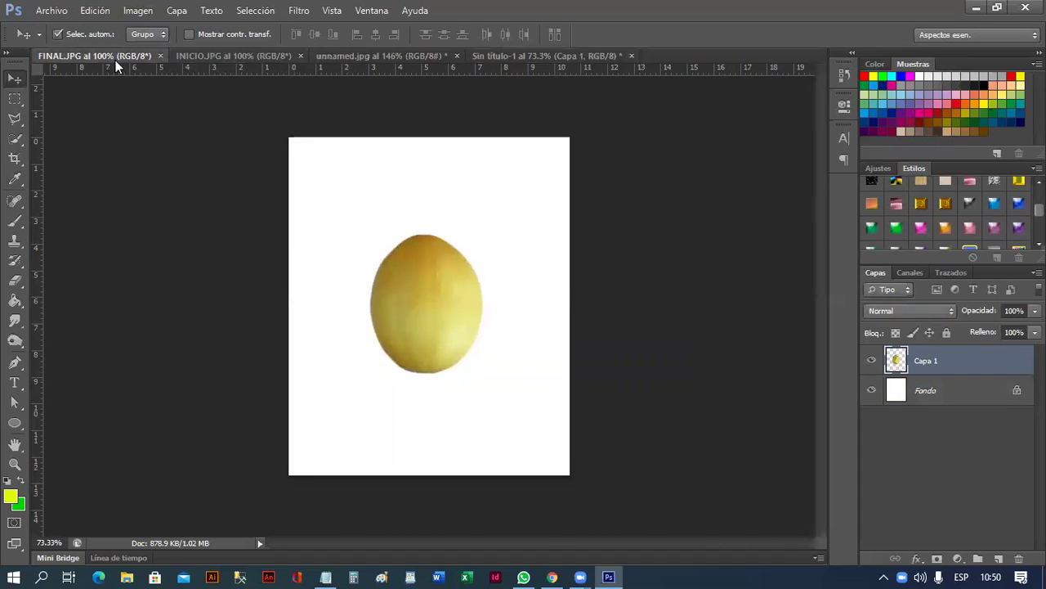
click(196, 57)
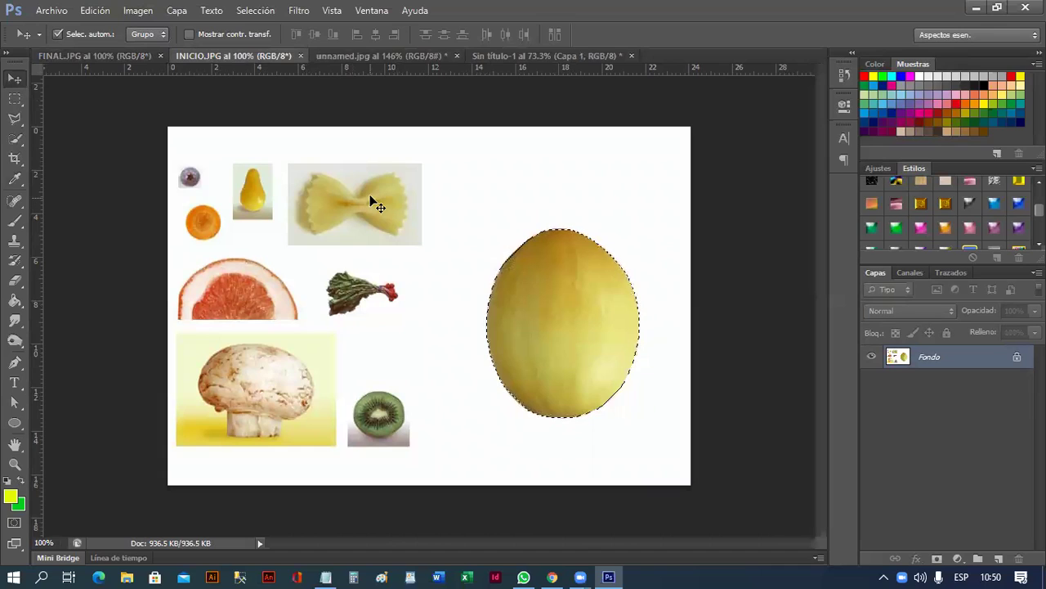
click(265, 14)
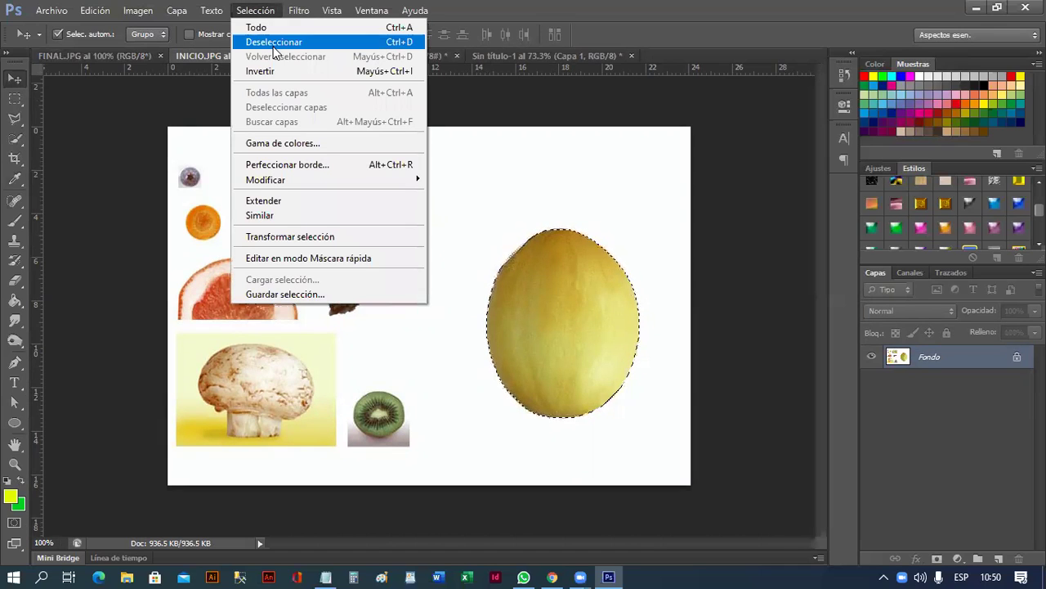
- Deselect the melon in the ingredients image and scroll up the view
click(274, 45)
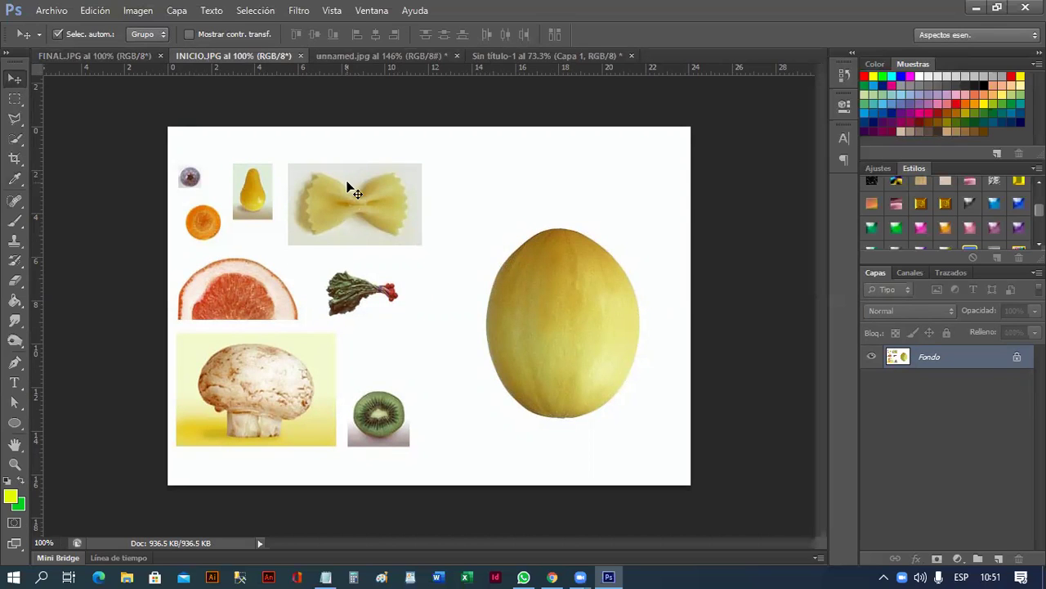
scroll(350, 187, up, 1)
scroll(320, 150, up, 1)
scroll(318, 149, up, 1)
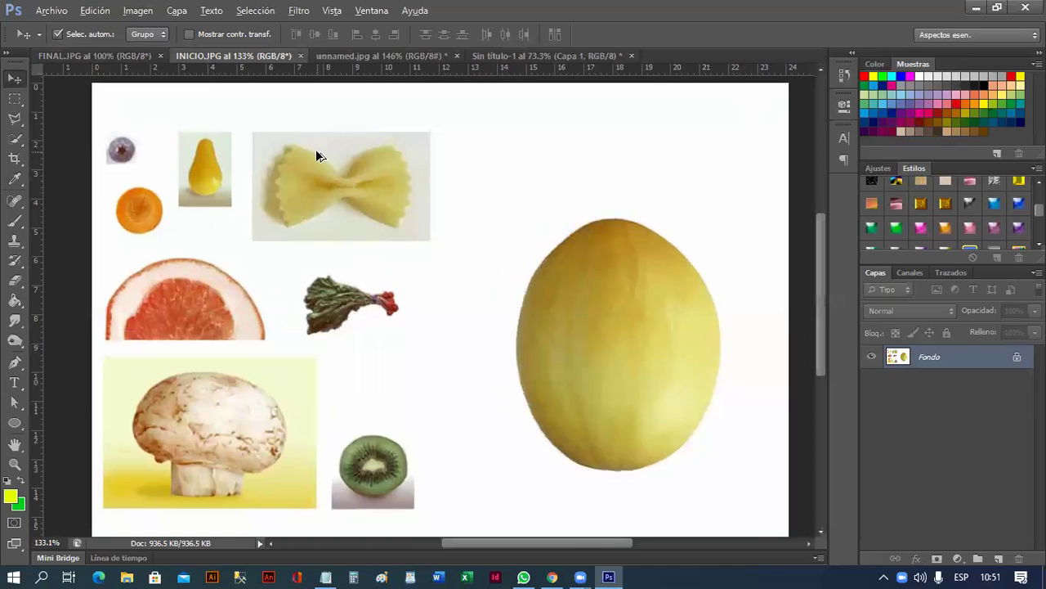
scroll(316, 149, up, 1)
scroll(316, 149, up, 1)
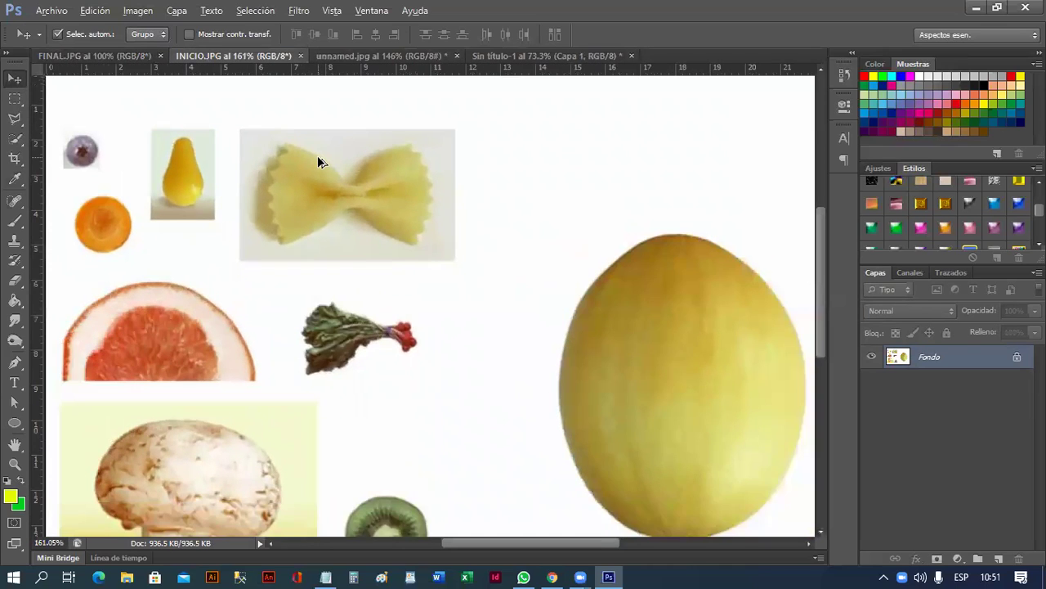
scroll(317, 155, up, 1)
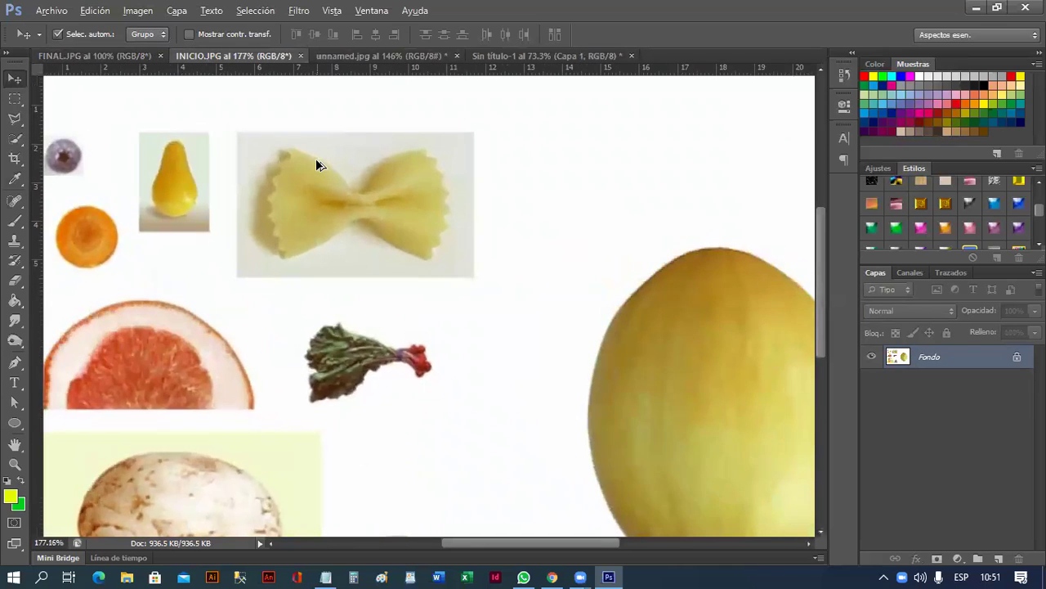
scroll(316, 159, up, 1)
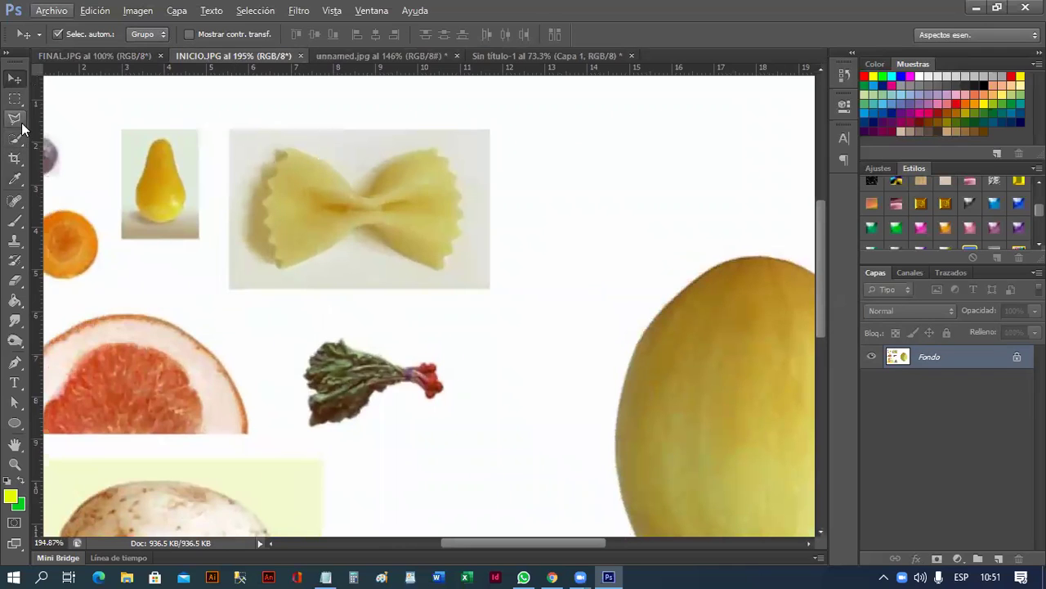
- Select the bow-tie pasta with the Quick Selection tool at an 18 px brush
drag(14, 137, 55, 151)
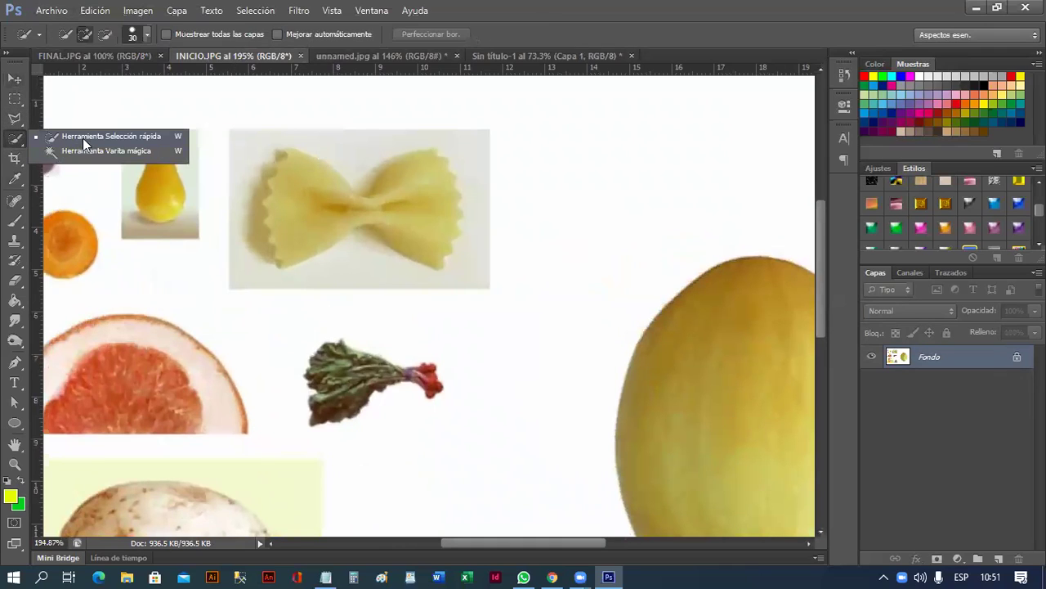
click(83, 138)
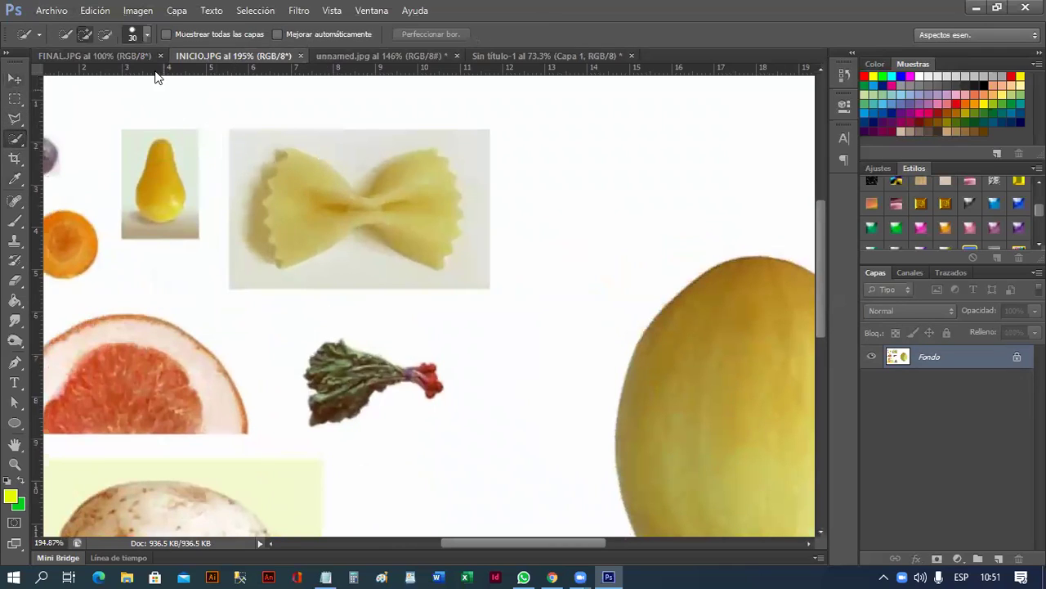
click(147, 35)
drag(80, 79, 77, 78)
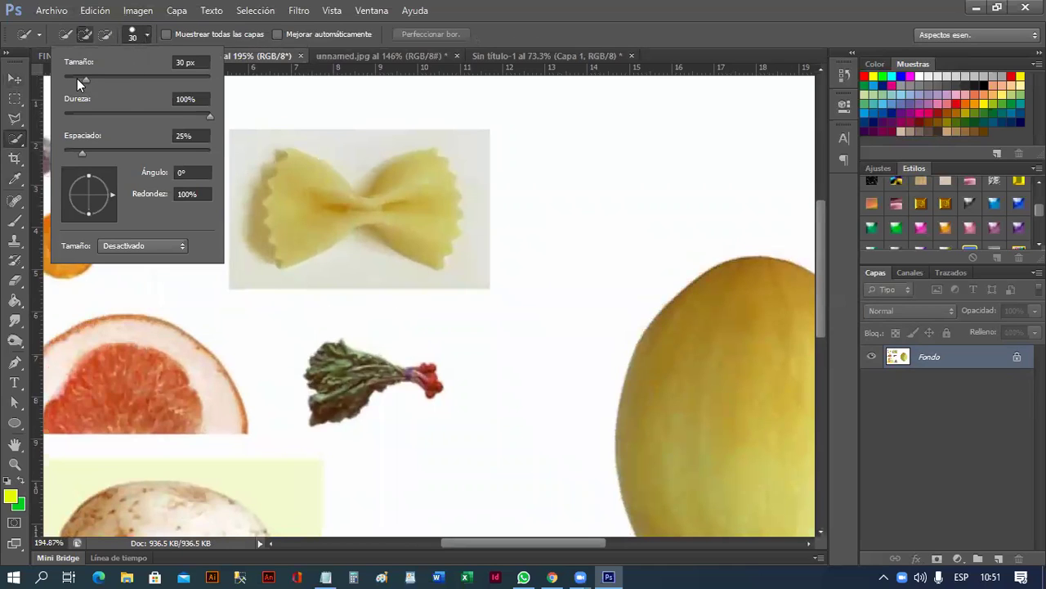
mouse_move(292, 190)
mouse_down()
mouse_move(412, 189)
mouse_move(425, 218)
mouse_up()
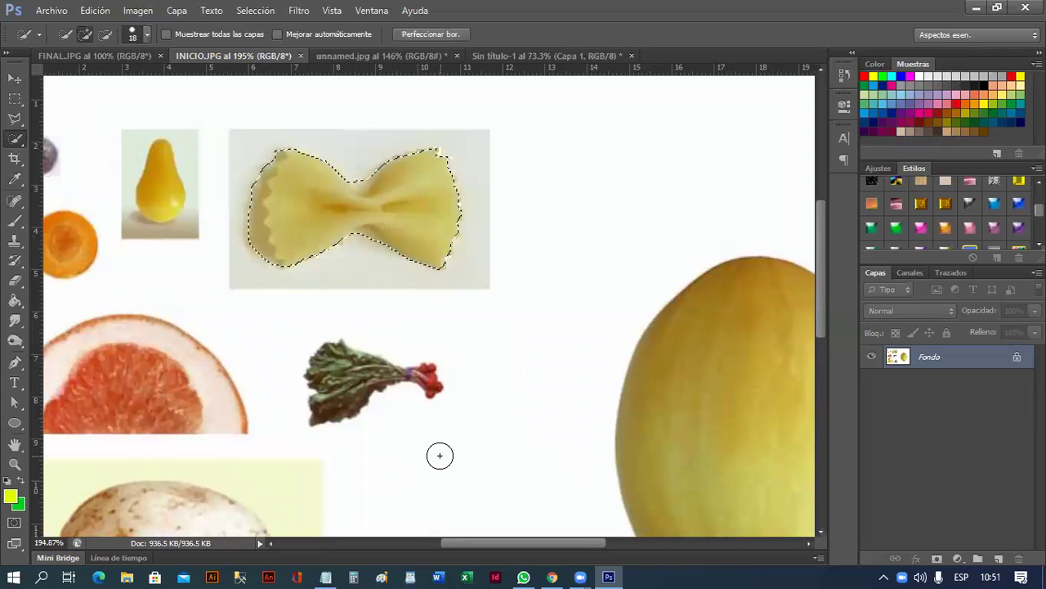
scroll(392, 192, up, 1)
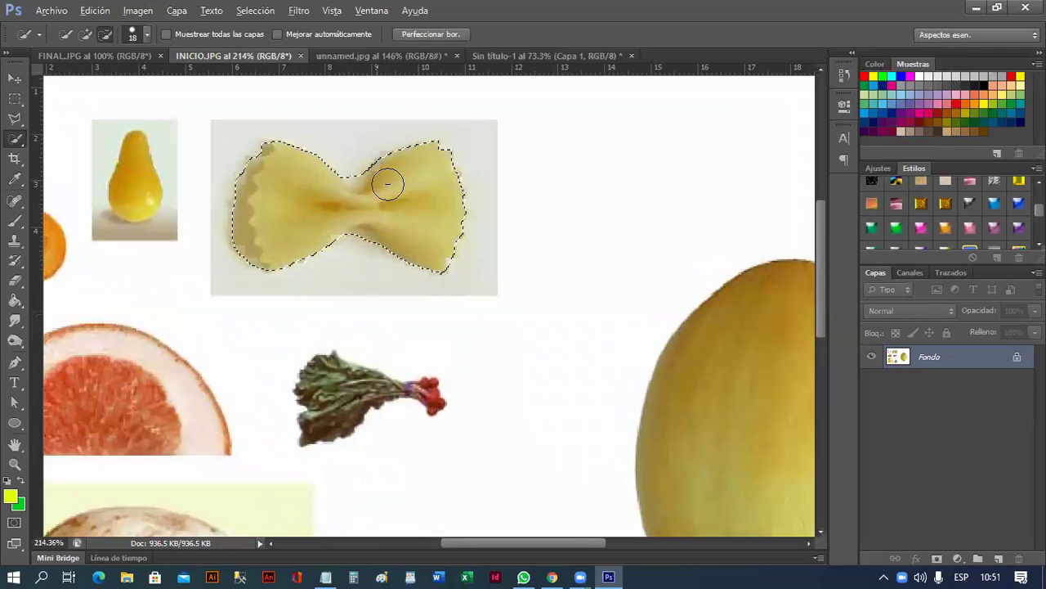
scroll(383, 163, up, 2)
scroll(382, 148, up, 1)
scroll(515, 193, up, 1)
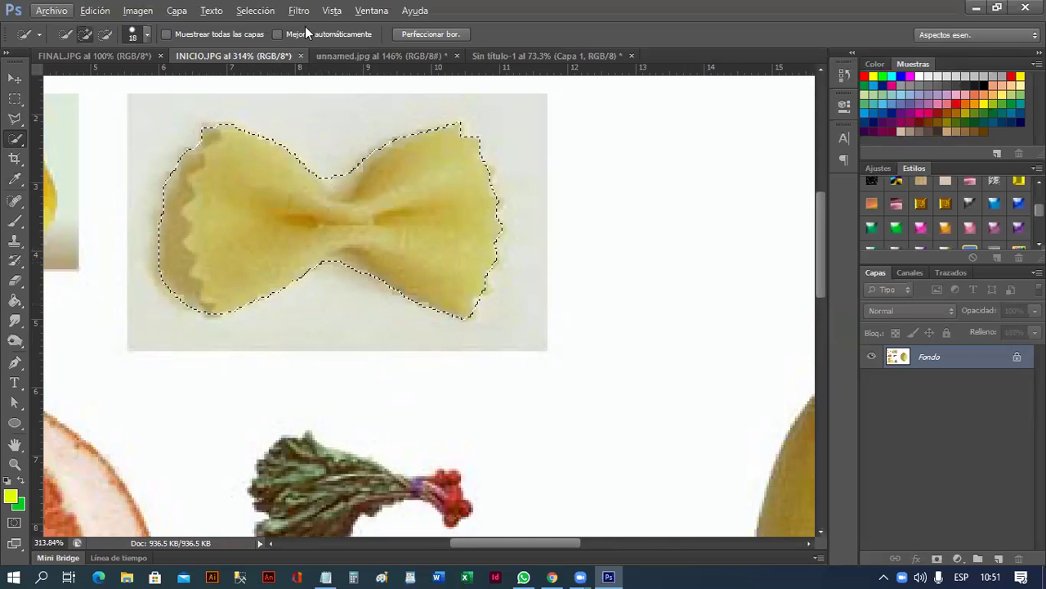
- Deselect the rough pasta selection and switch to the Polygonal Lasso tool
click(269, 11)
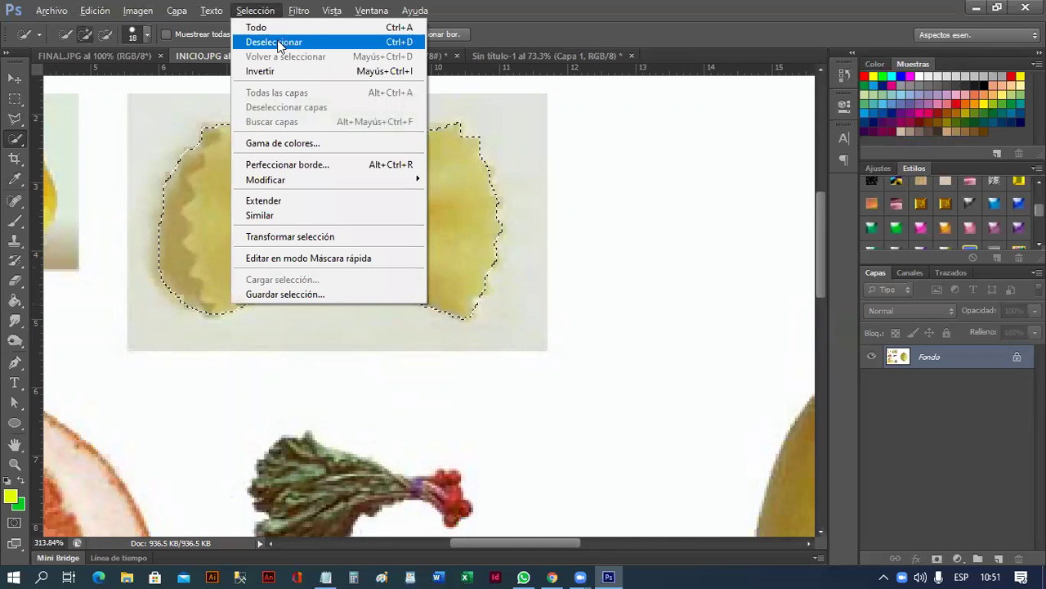
click(274, 42)
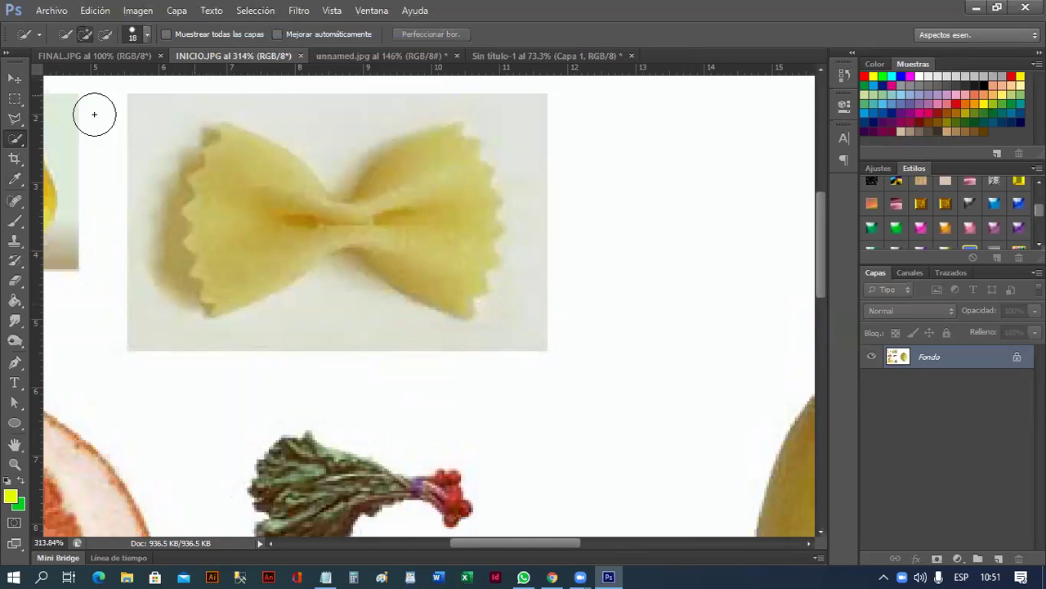
click(18, 121)
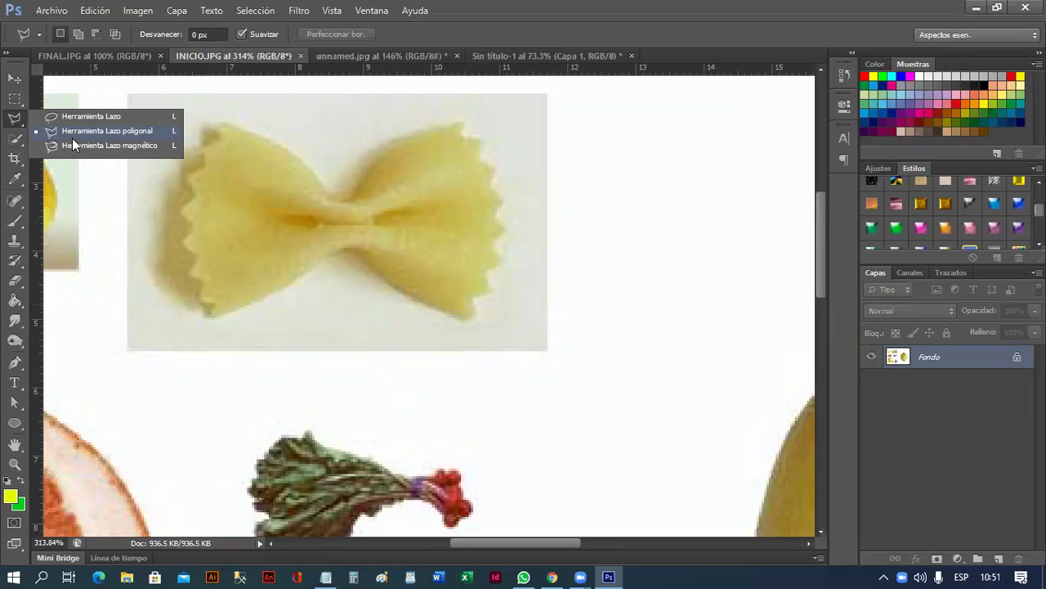
click(72, 135)
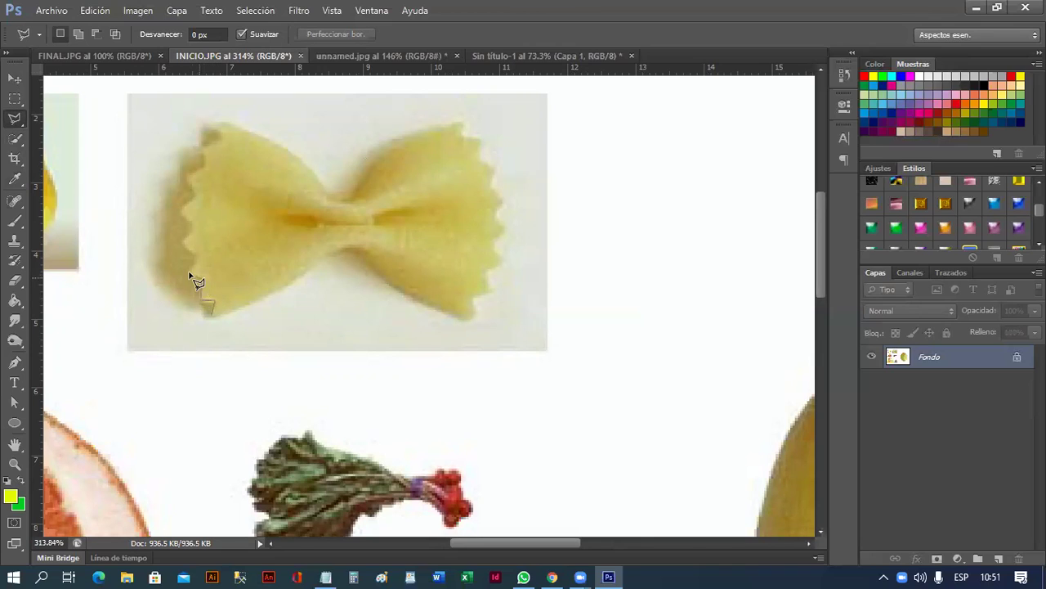
- Trace point by point around the bow-tie pasta's zigzag edges and close the outline
click(192, 266)
click(187, 246)
click(193, 226)
click(184, 215)
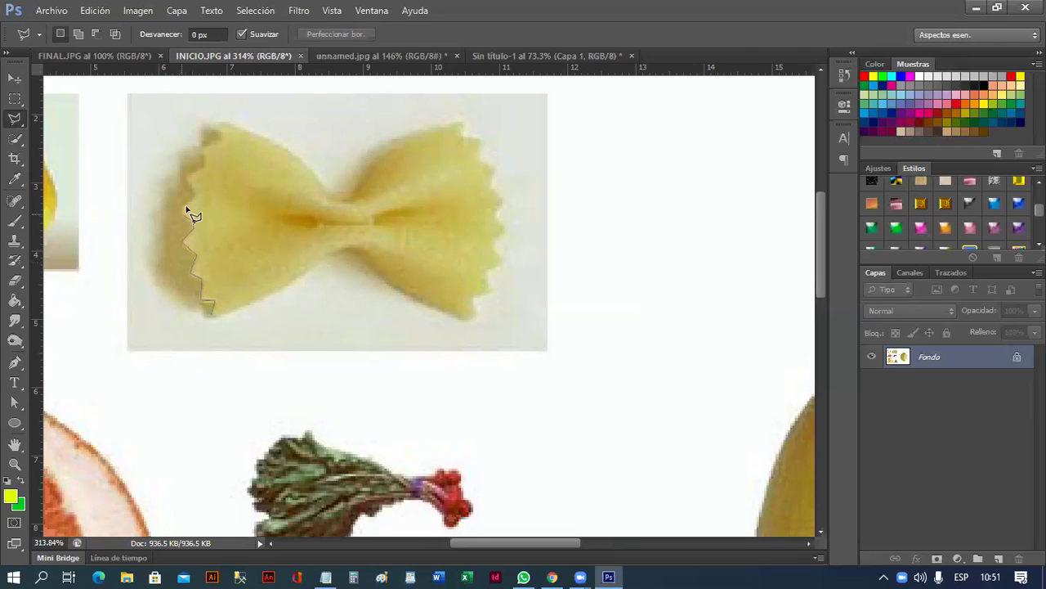
click(201, 150)
click(237, 128)
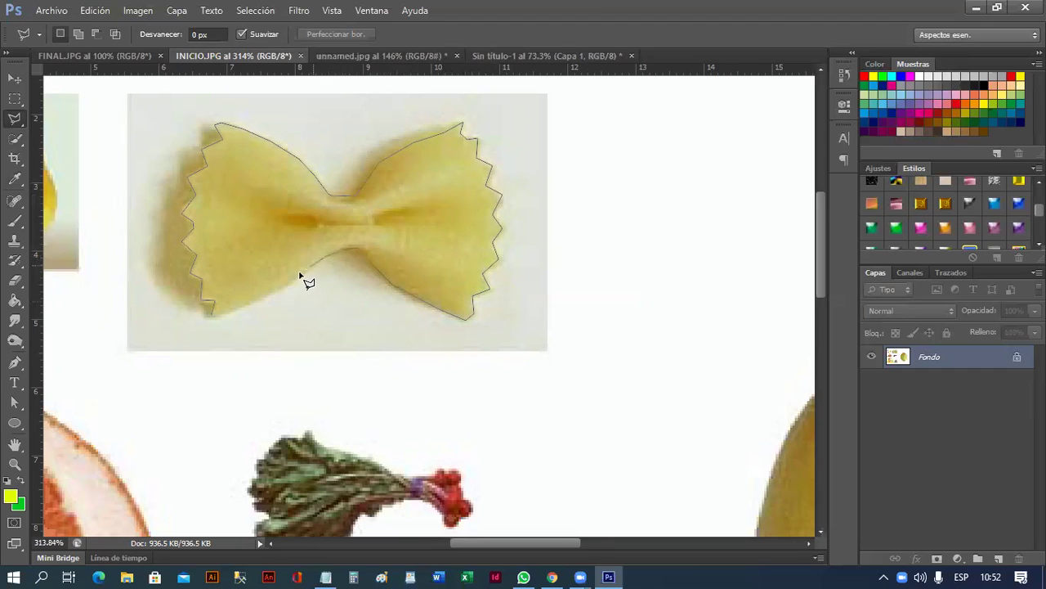
click(213, 317)
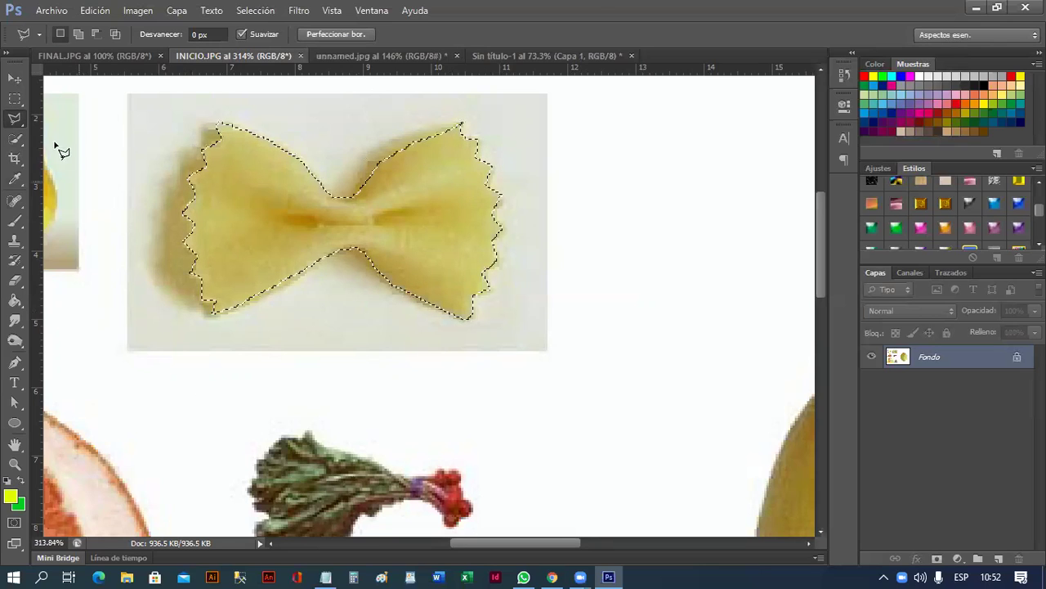
- Drag the pasta selection onto the face canvas below the melon as Capa 2
click(14, 80)
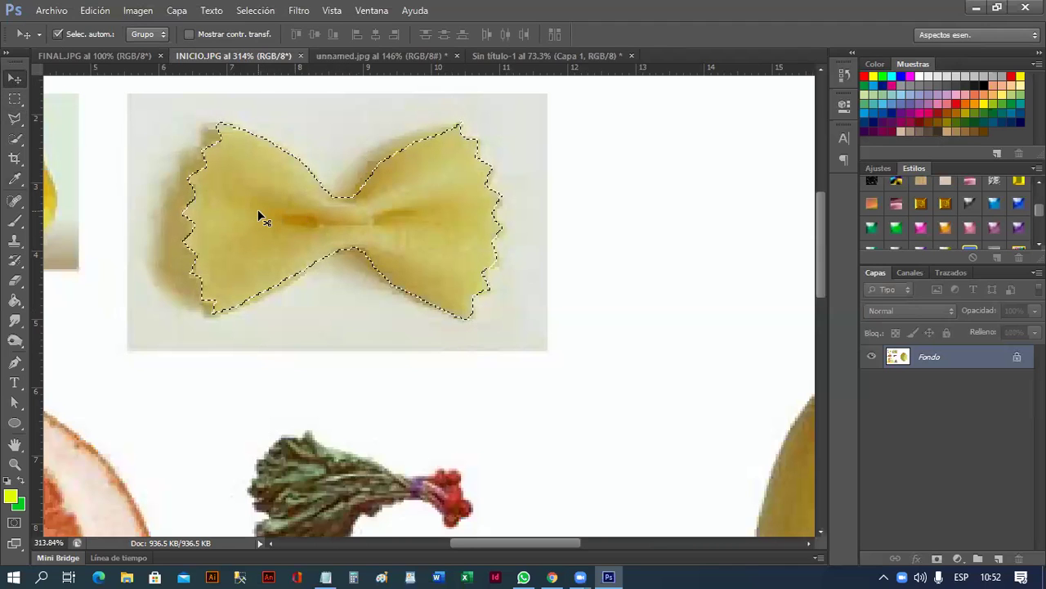
mouse_move(266, 199)
mouse_down()
mouse_move(496, 66)
mouse_move(422, 387)
mouse_move(450, 357)
mouse_move(452, 370)
mouse_up()
click(546, 296)
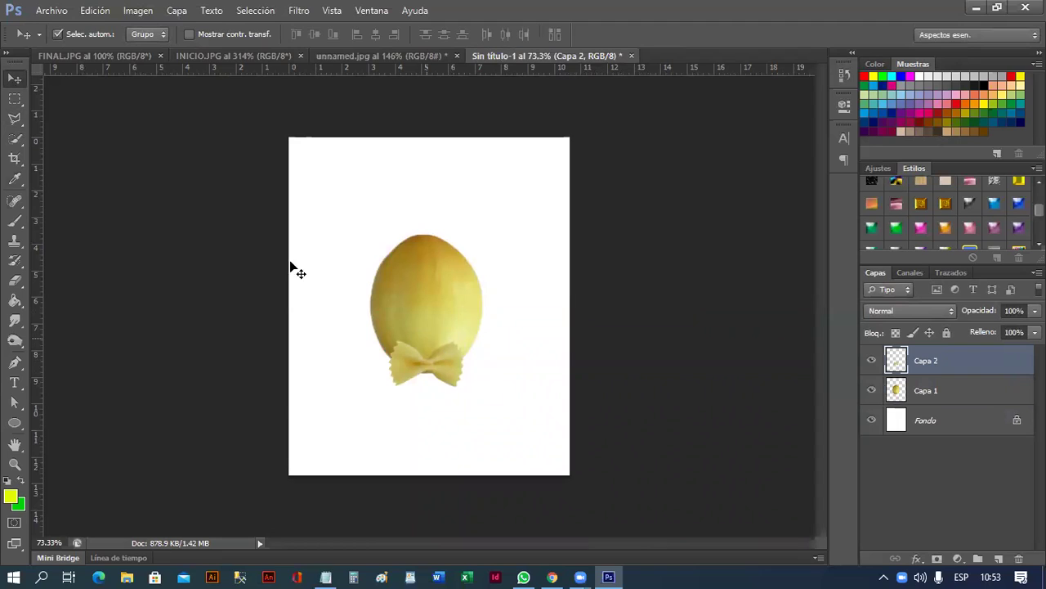
- Free-transform the bow tie to roughly 150% width under the melon and apply it
click(97, 12)
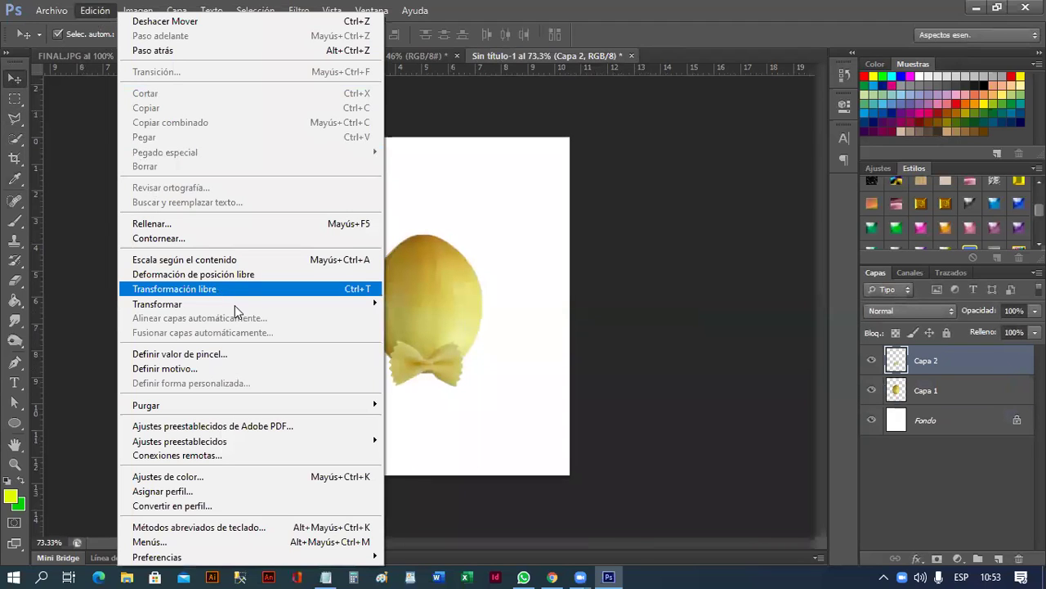
click(218, 290)
drag(383, 393, 365, 399)
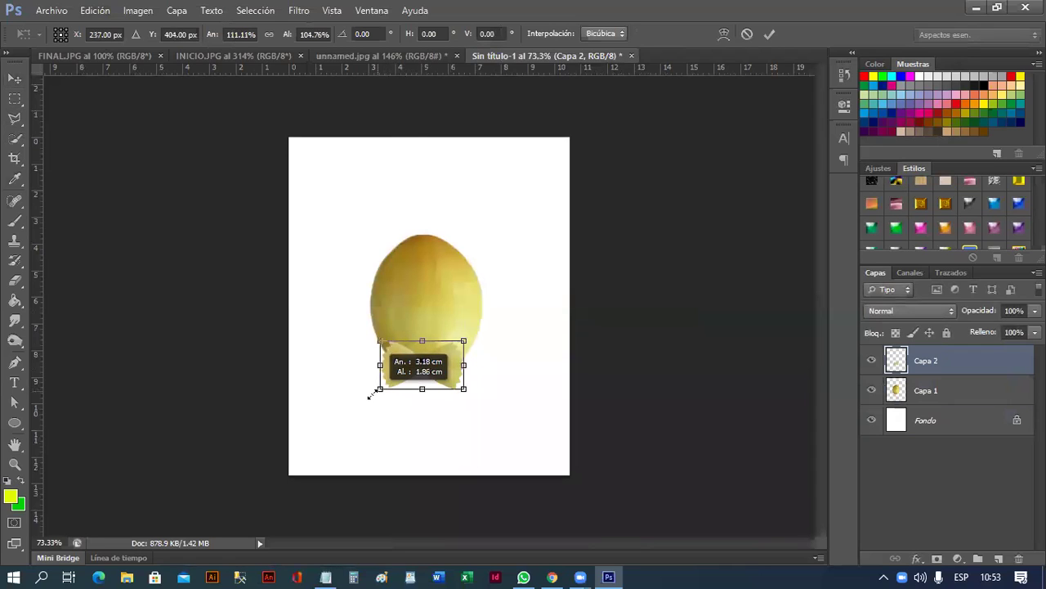
mouse_move(466, 370)
mouse_down()
mouse_move(483, 368)
mouse_move(458, 365)
mouse_move(426, 388)
mouse_up()
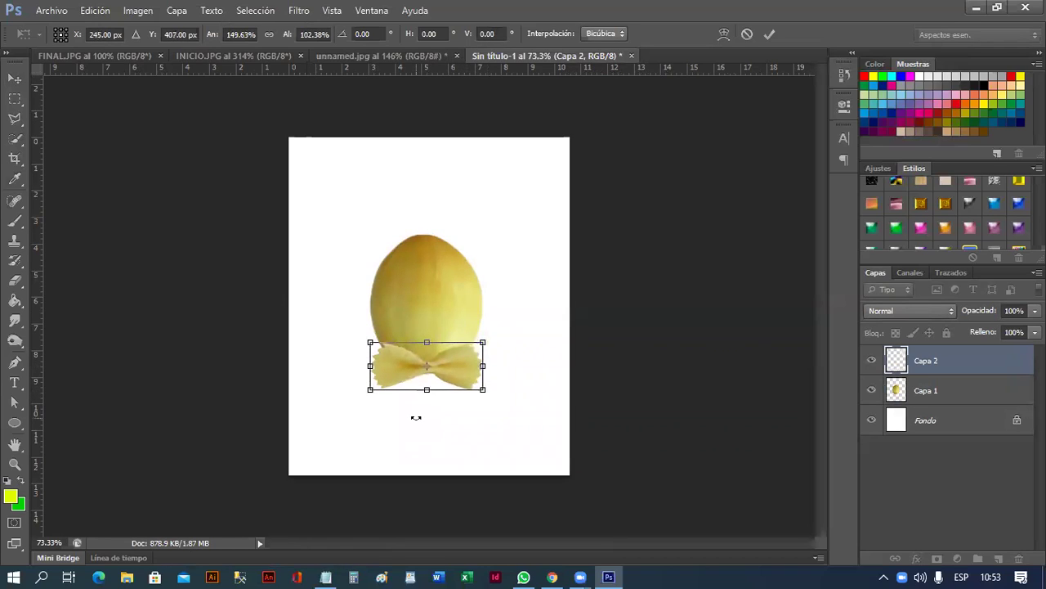
key(Return)
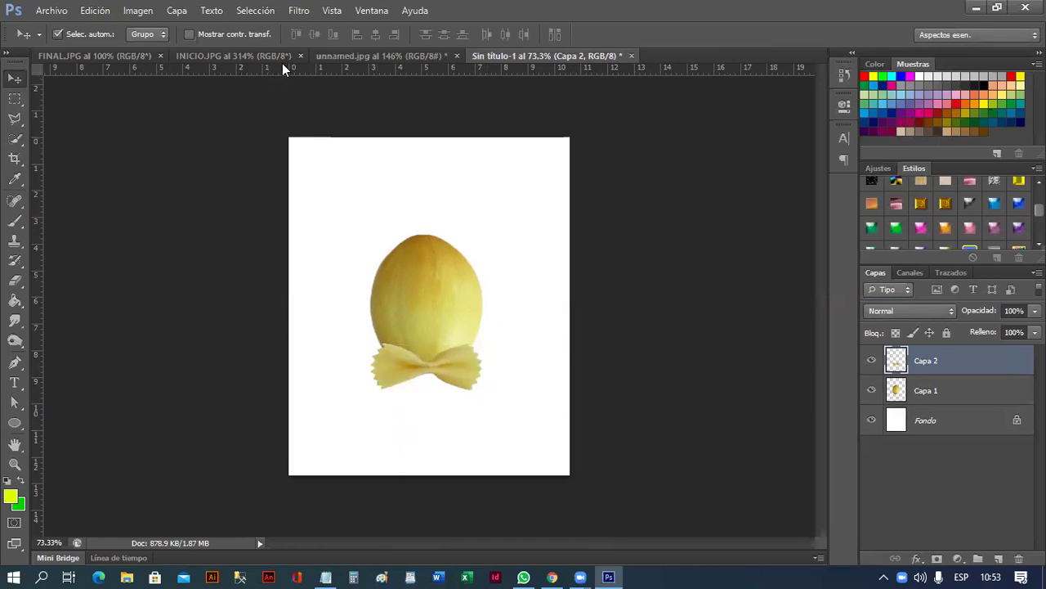
- Back in INICIO.JPG, deselect the pasta bow and scroll to the carrot slice
click(259, 57)
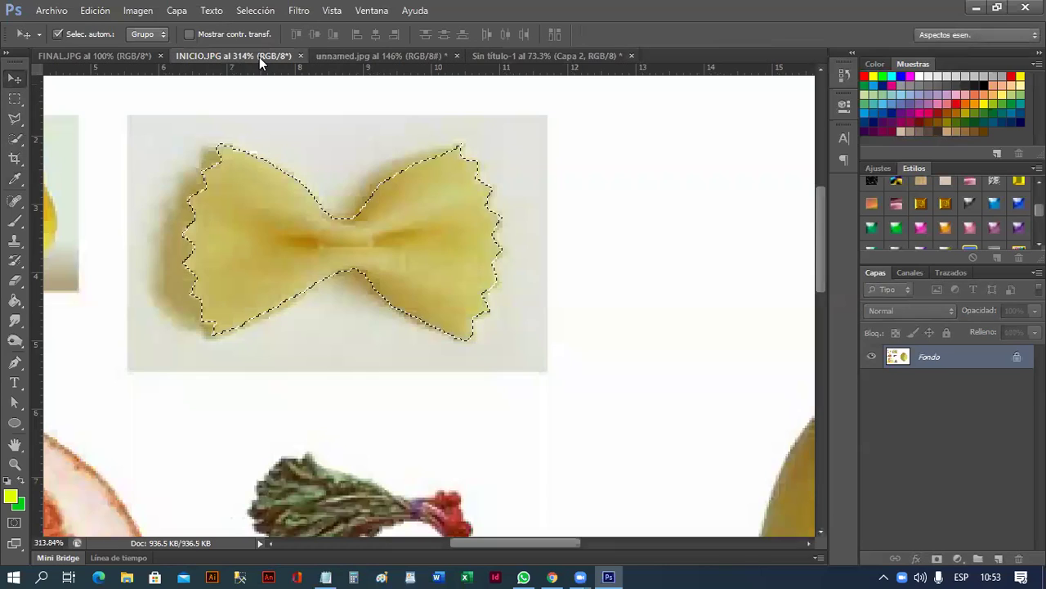
click(258, 12)
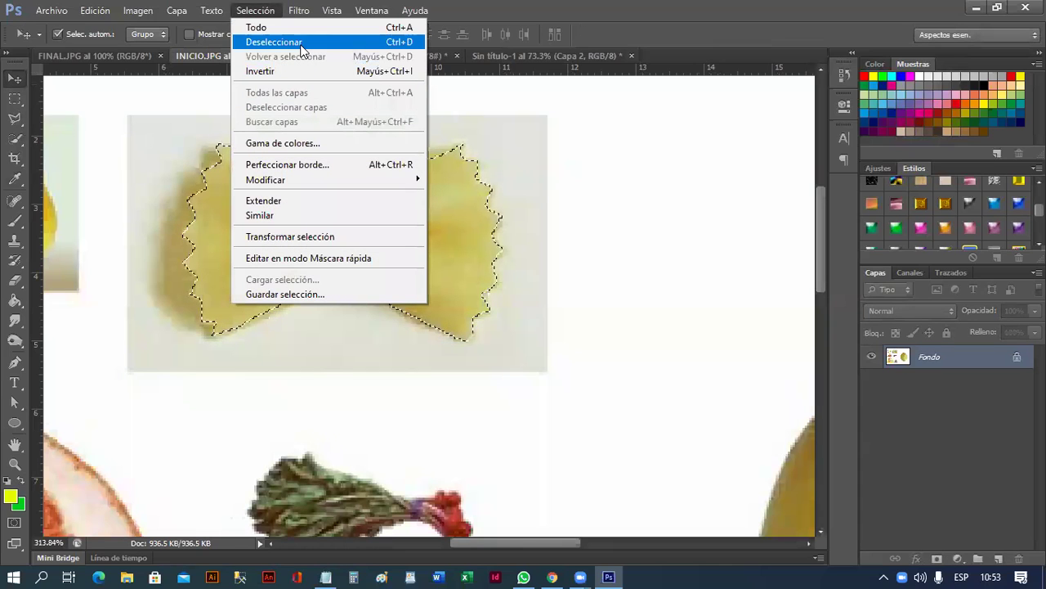
click(300, 45)
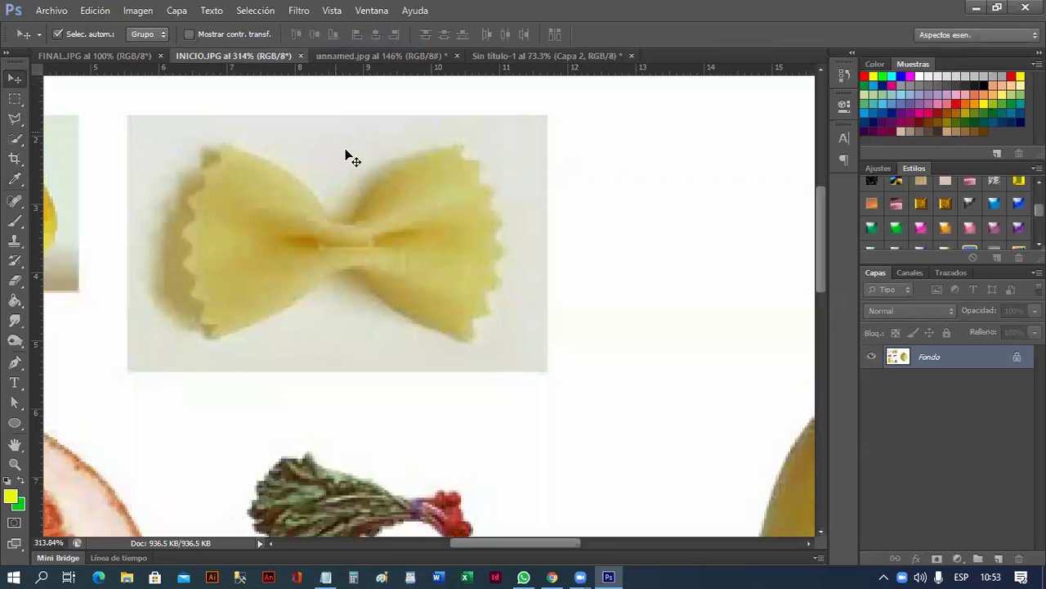
scroll(400, 207, down, 1)
scroll(401, 209, down, 1)
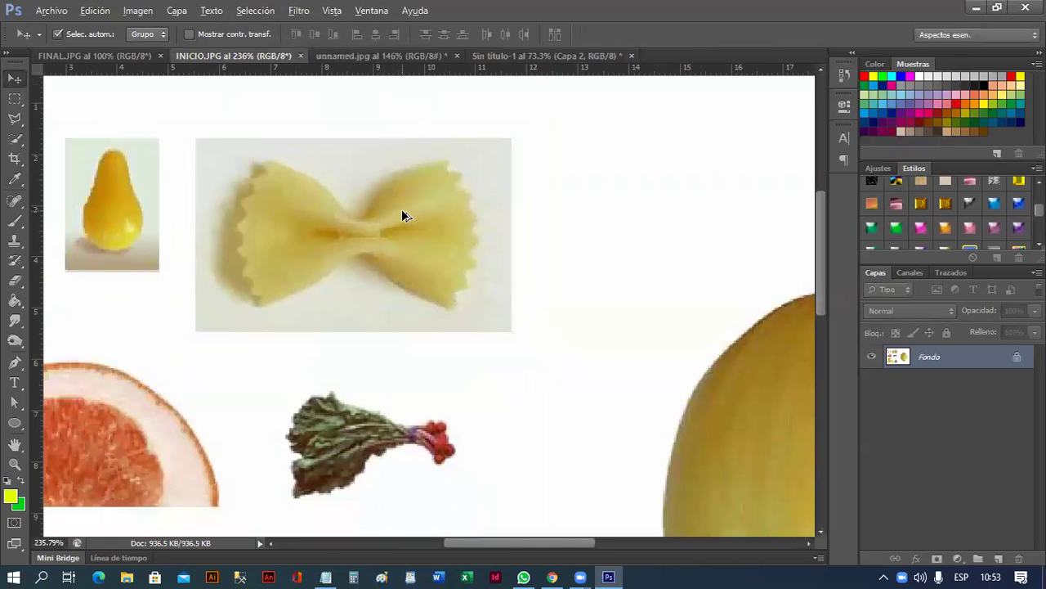
scroll(402, 214, down, 1)
scroll(403, 220, down, 1)
scroll(413, 239, down, 1)
scroll(414, 239, down, 1)
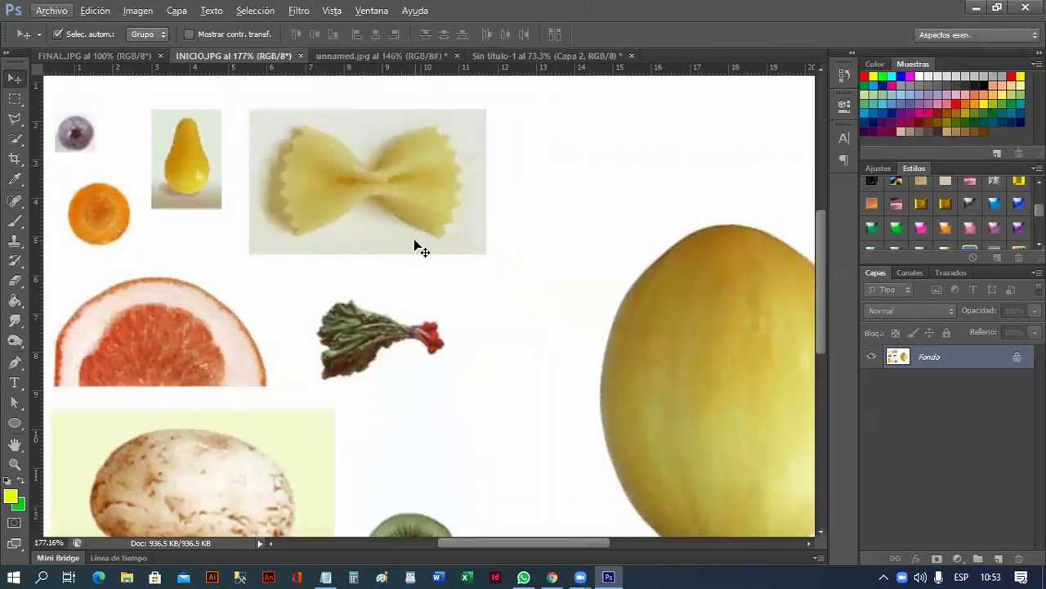
scroll(413, 238, down, 1)
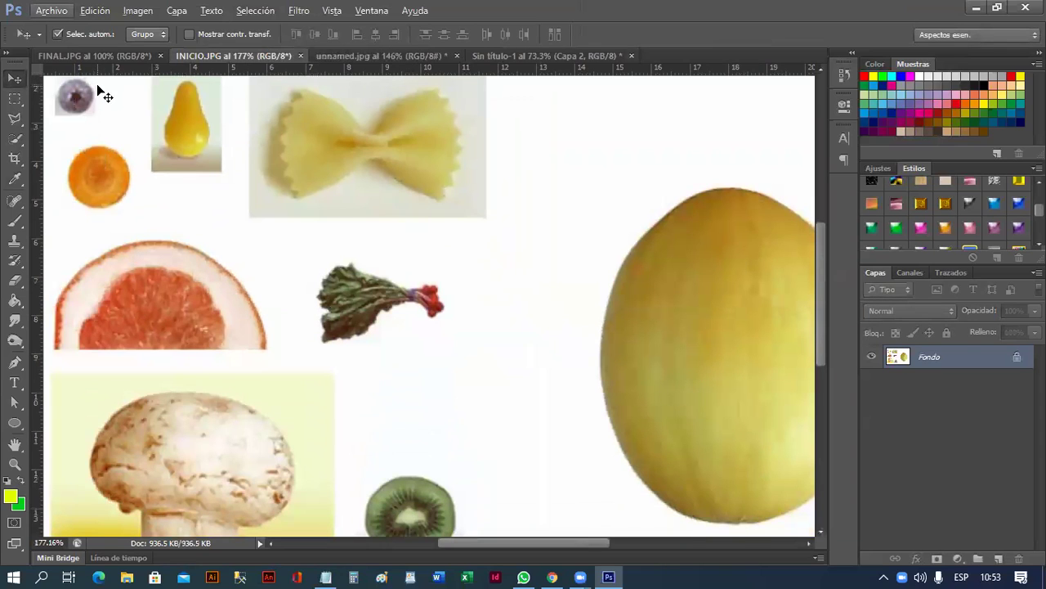
scroll(159, 135, up, 1)
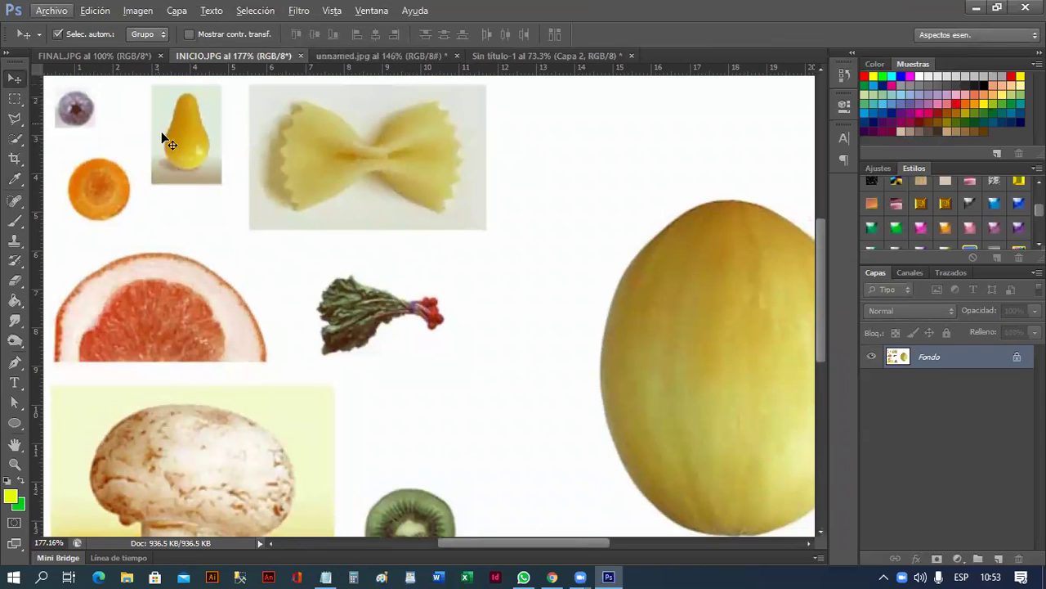
scroll(135, 196, up, 1)
scroll(164, 175, left, 5)
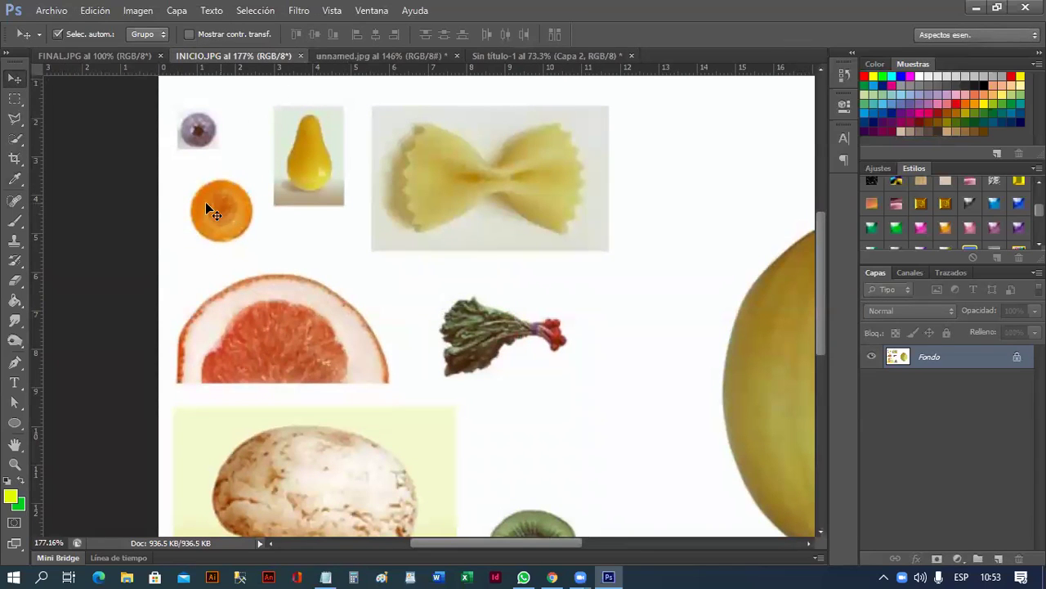
- Draw a circular Elliptical Marquee selection around the carrot slice
click(18, 101)
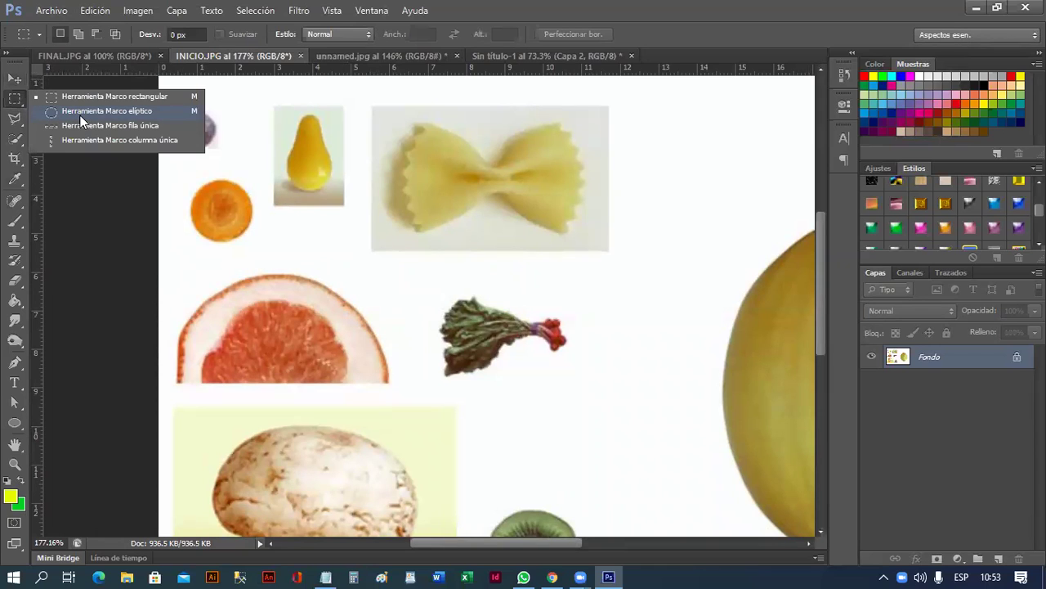
click(80, 115)
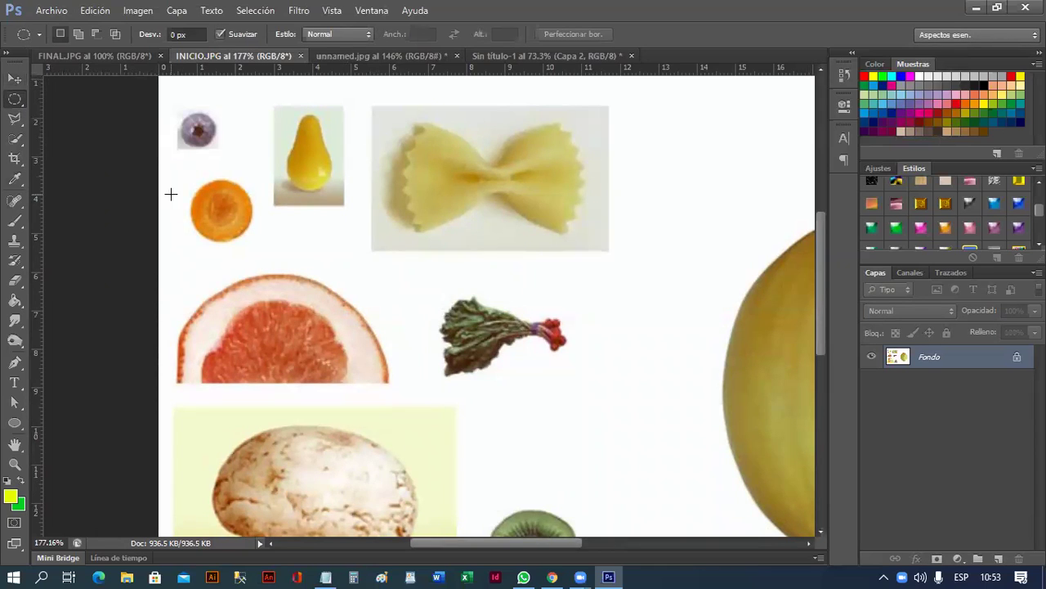
scroll(222, 209, up, 2)
scroll(197, 184, up, 2)
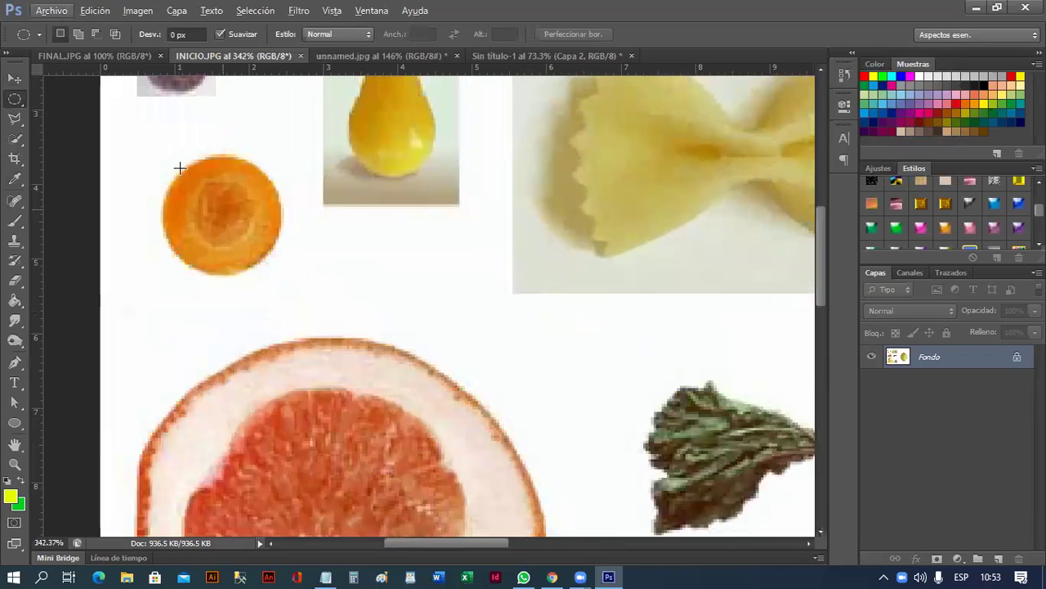
drag(167, 159, 278, 269)
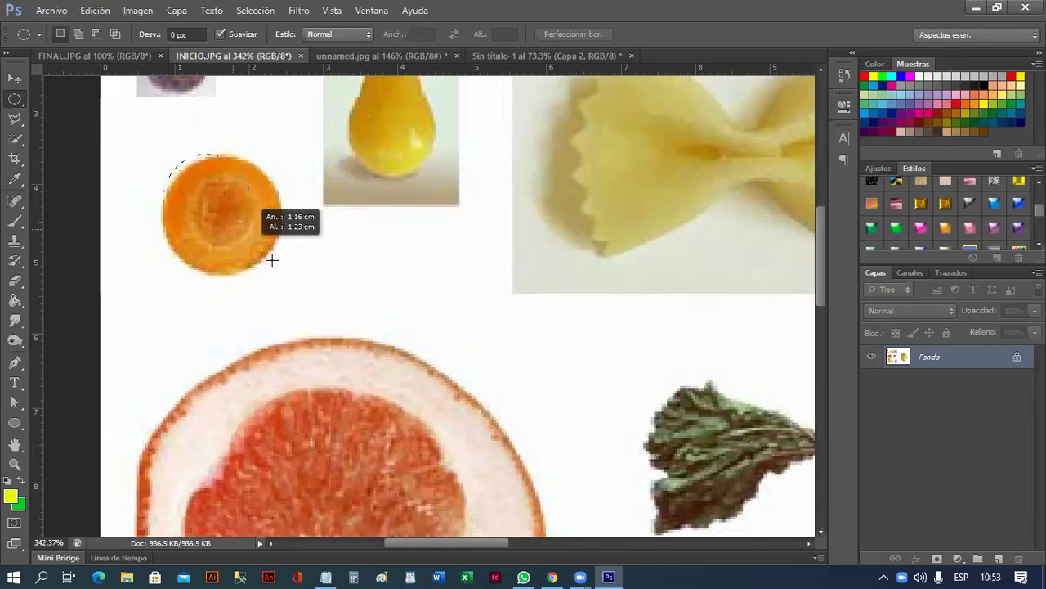
drag(278, 269, 279, 271)
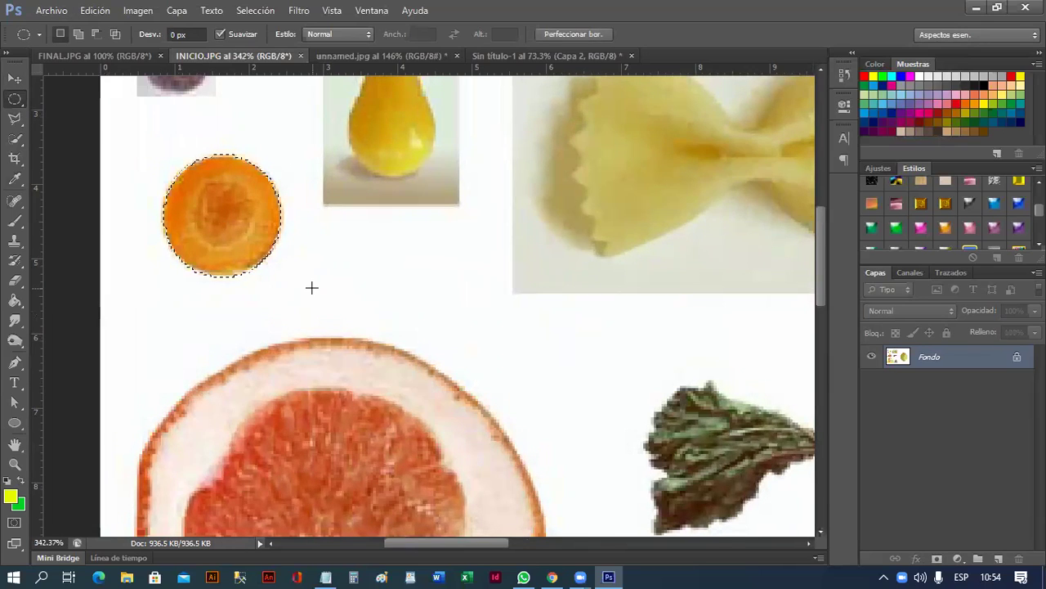
mouse_move(163, 163)
mouse_down()
mouse_move(203, 219)
mouse_move(276, 269)
mouse_up()
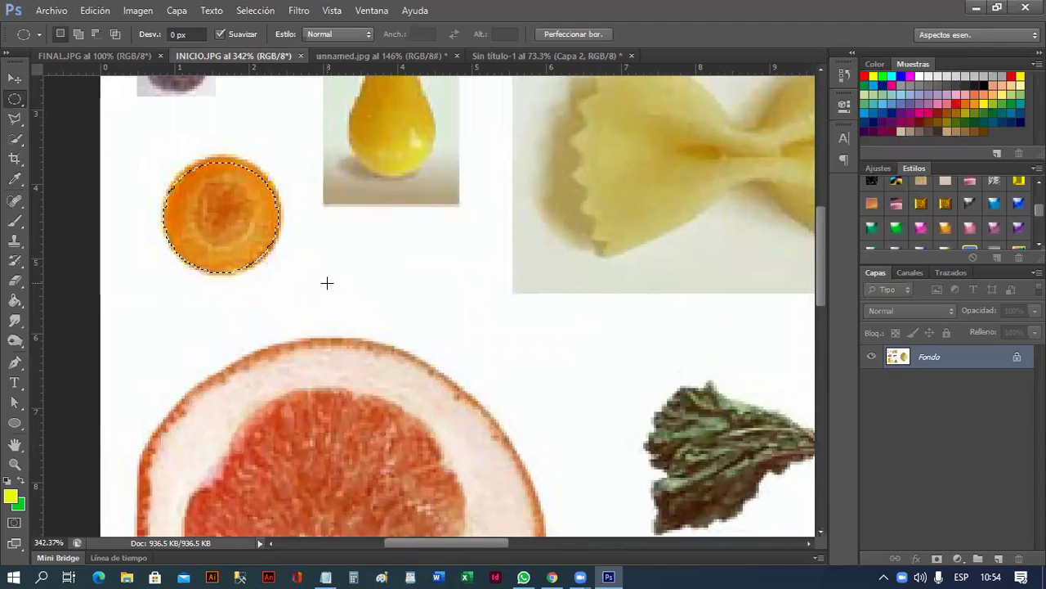
- Use Transform Selection to stretch the circle to the slice's top and right edges
click(263, 10)
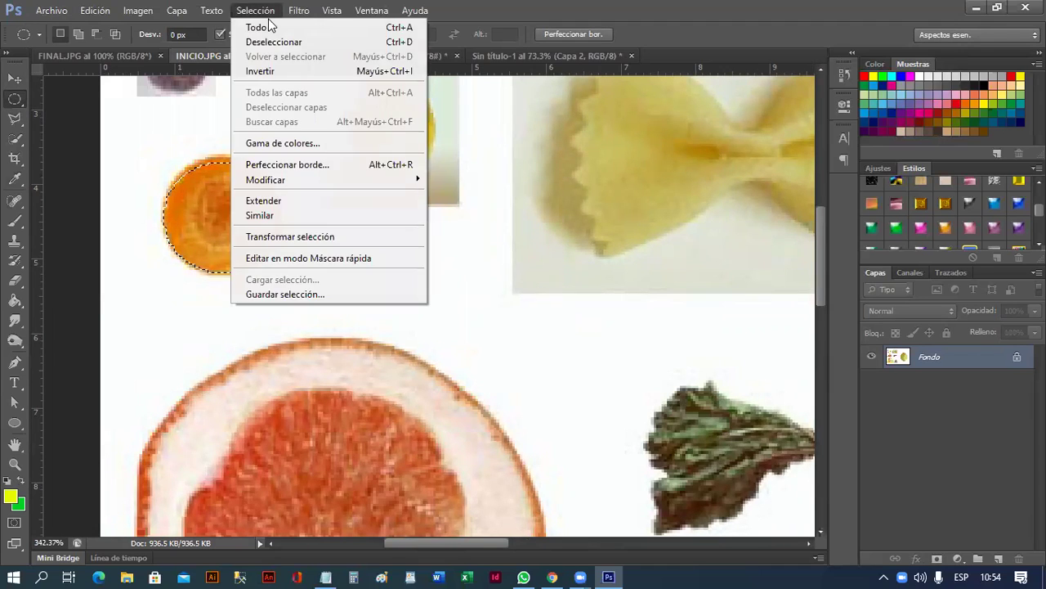
click(365, 240)
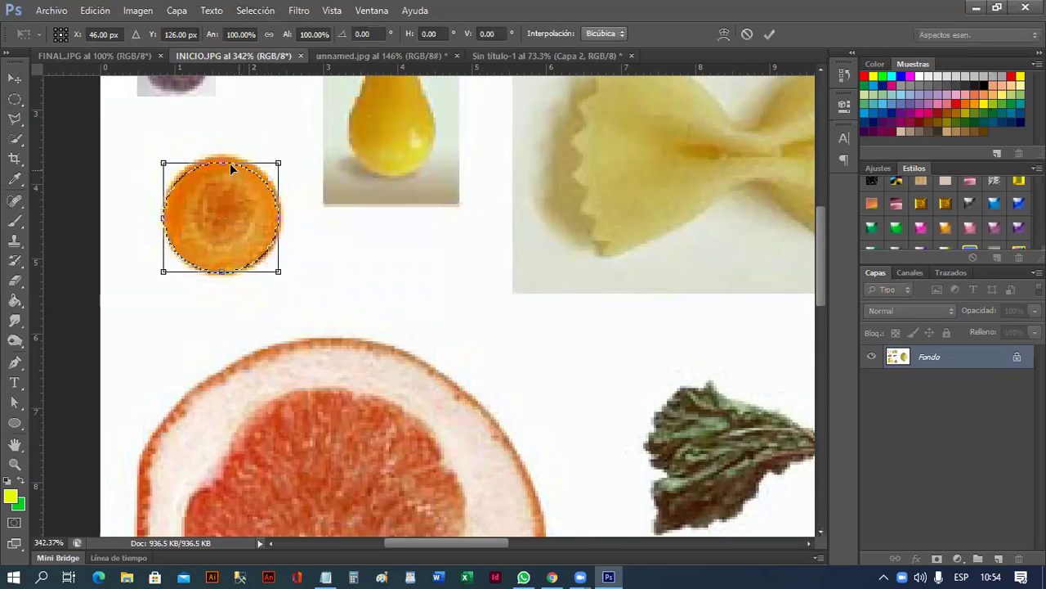
drag(219, 162, 220, 156)
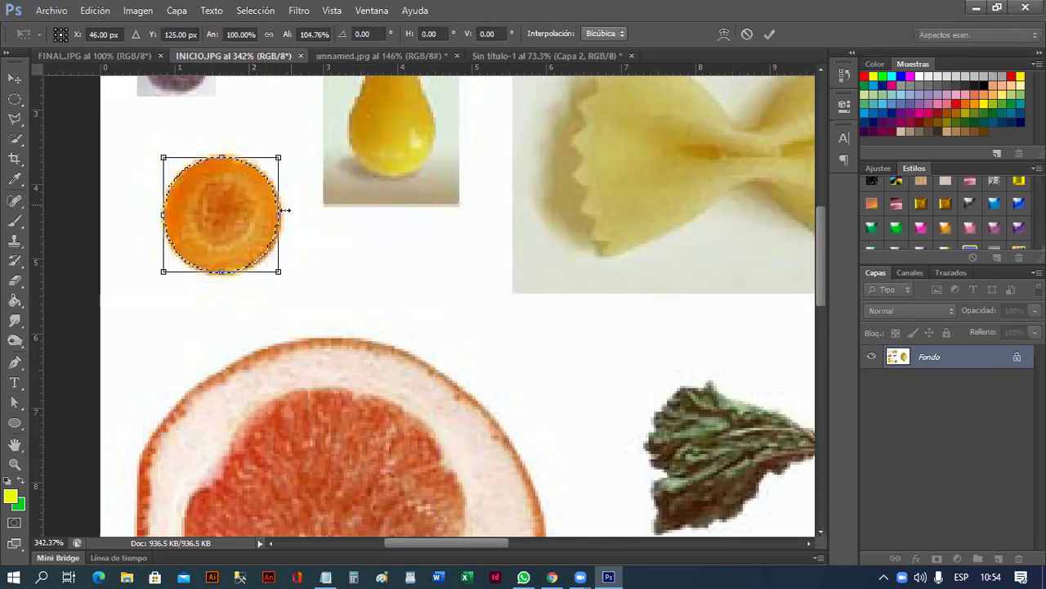
drag(278, 215, 280, 215)
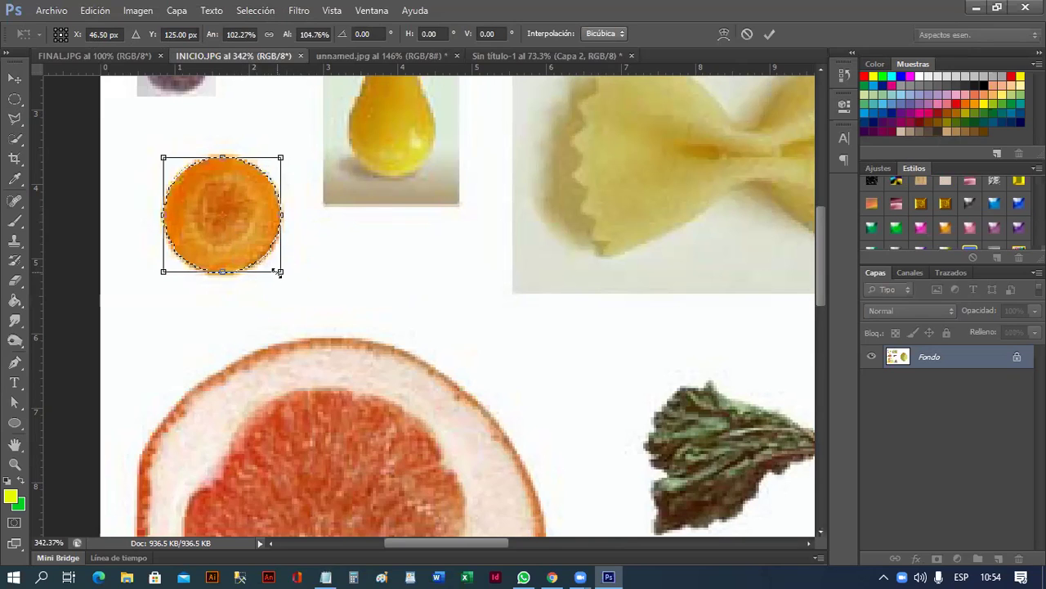
key(Return)
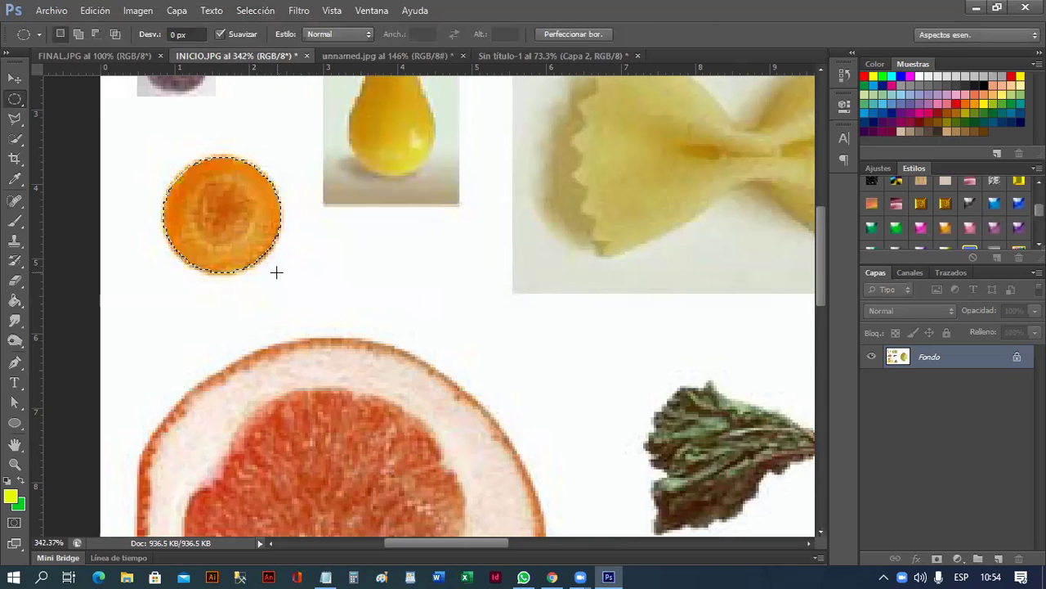
- Drag the carrot slice onto the melon in Sin título-1 as the left eye, Capa 3
click(18, 81)
mouse_move(274, 162)
mouse_down()
mouse_move(325, 126)
mouse_move(495, 56)
mouse_move(410, 283)
mouse_move(422, 307)
mouse_up()
click(536, 298)
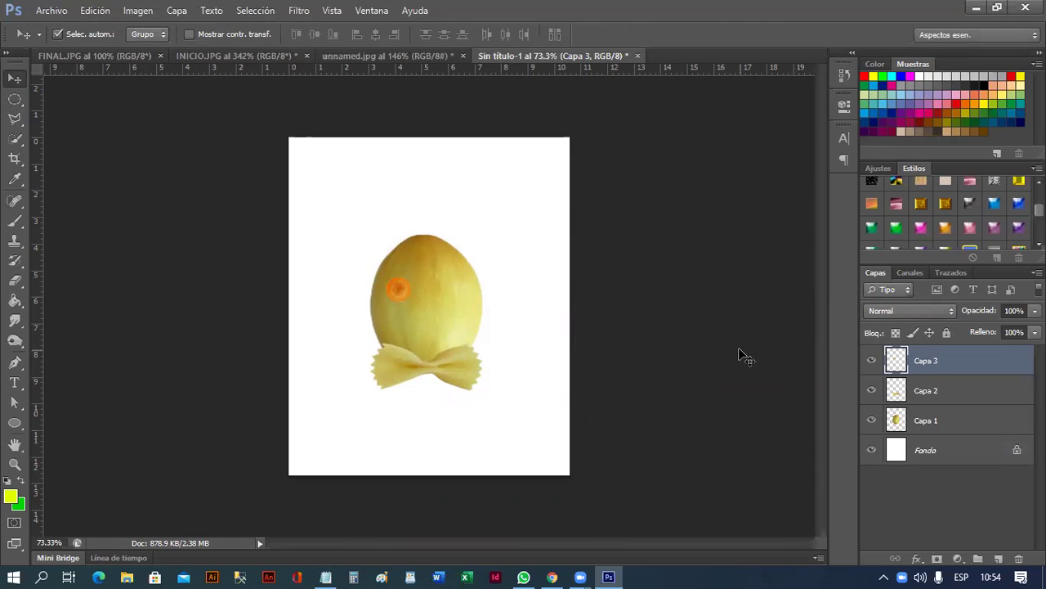
- Duplicate Capa 3 and move the copy right as the second eye
right_click(924, 373)
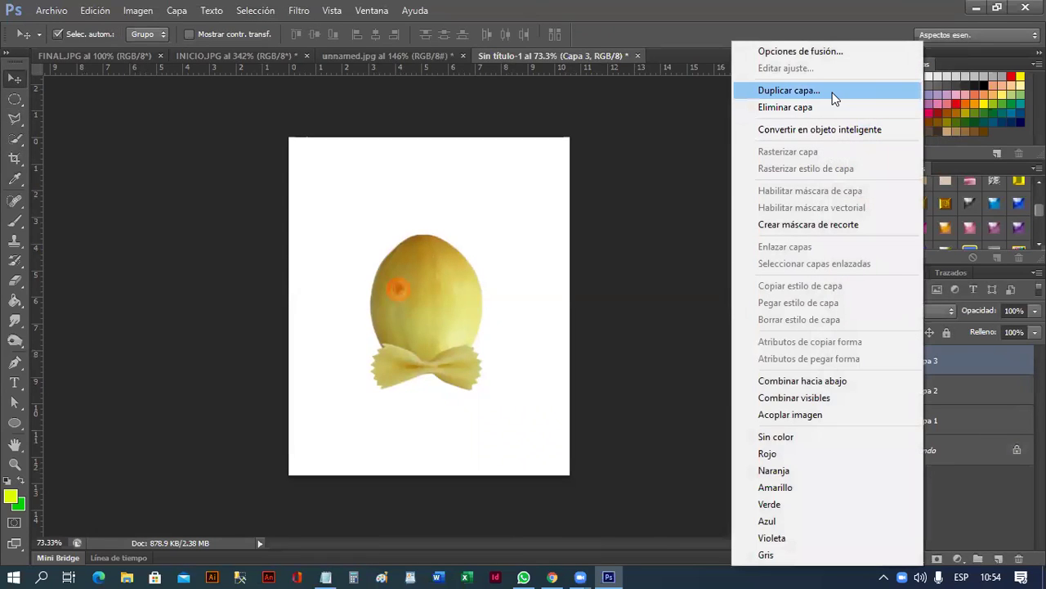
click(962, 369)
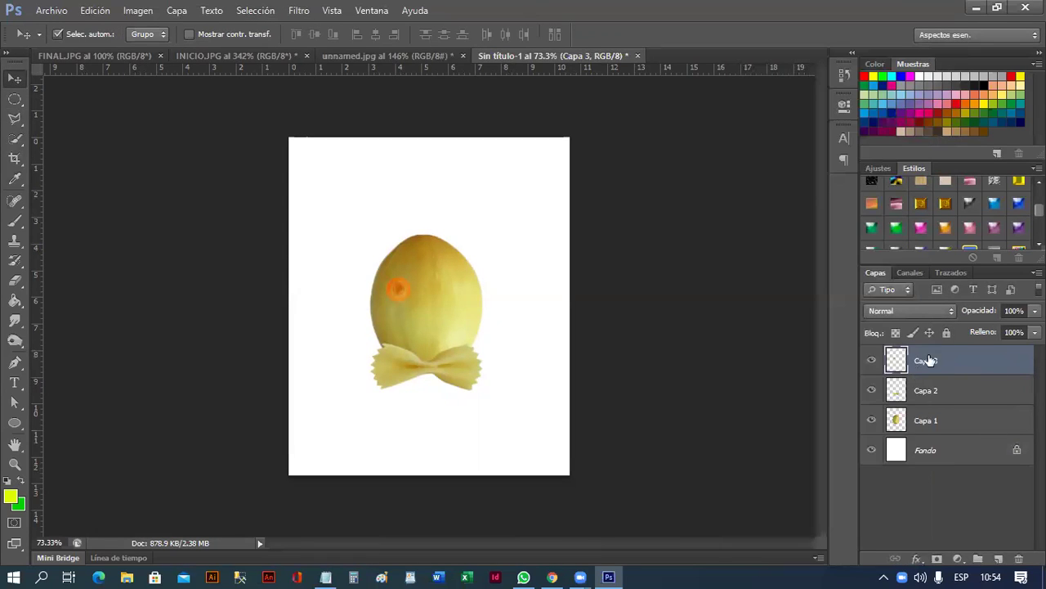
right_click(932, 367)
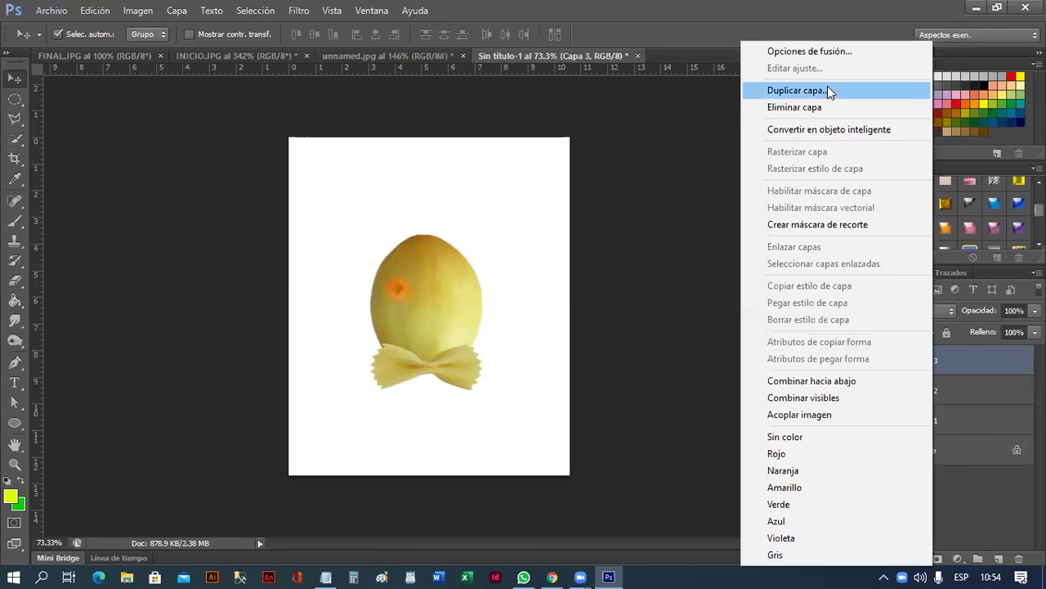
click(830, 92)
click(659, 171)
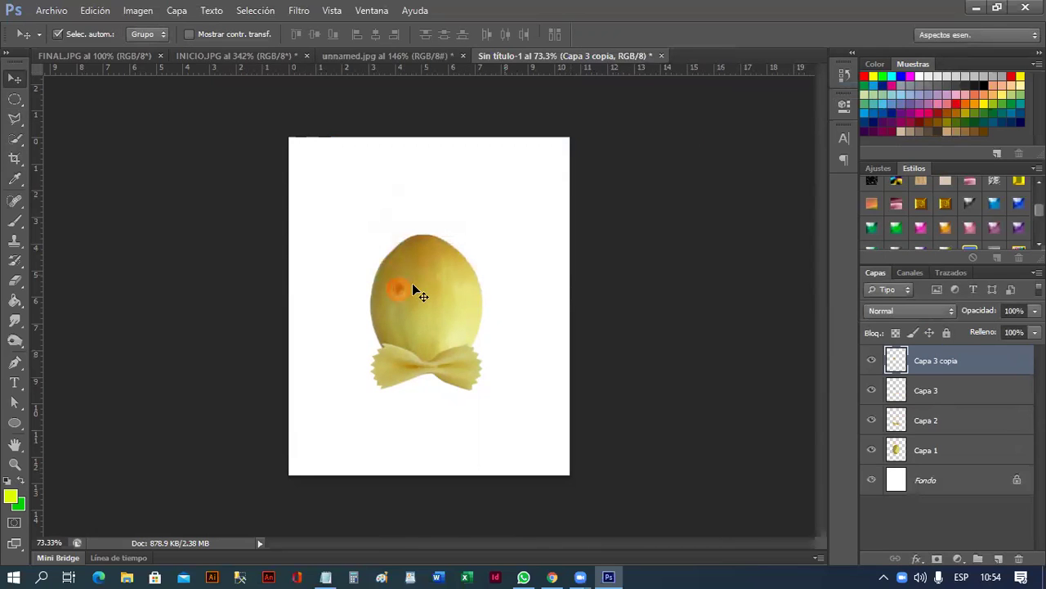
drag(413, 286, 457, 287)
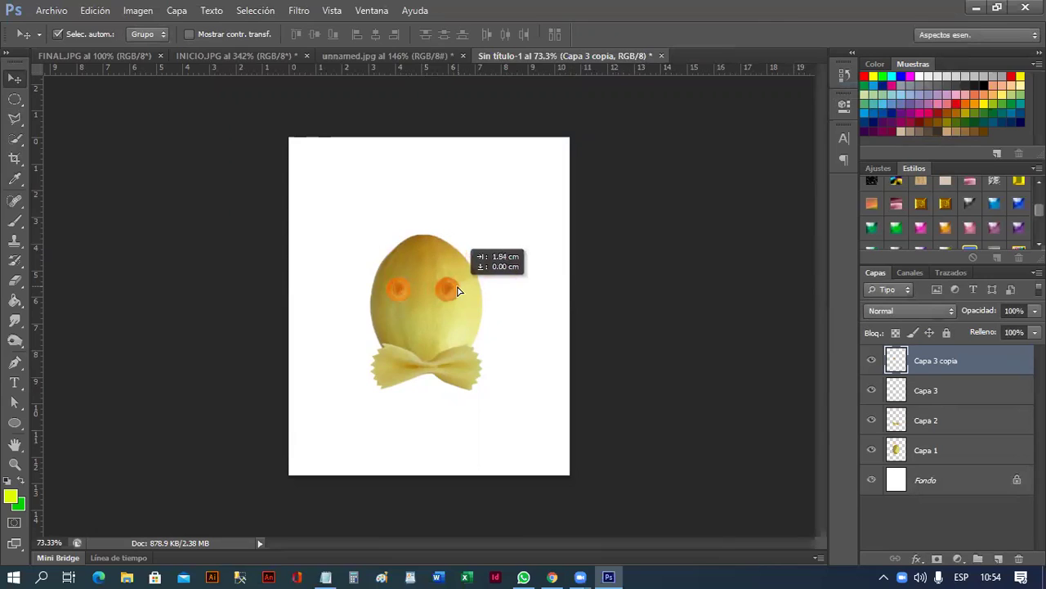